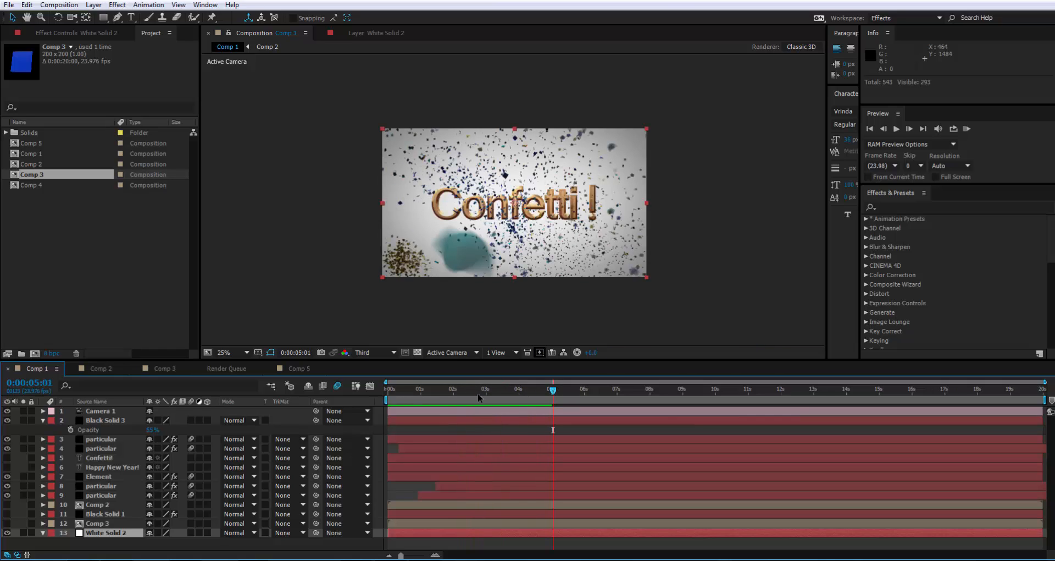
# Step: Scrub Comp 1 back to 0:00:00:03 and switch to the browser showing the project downloads page
pyautogui.moveTo(478, 397); pyautogui.dragTo(392, 399)
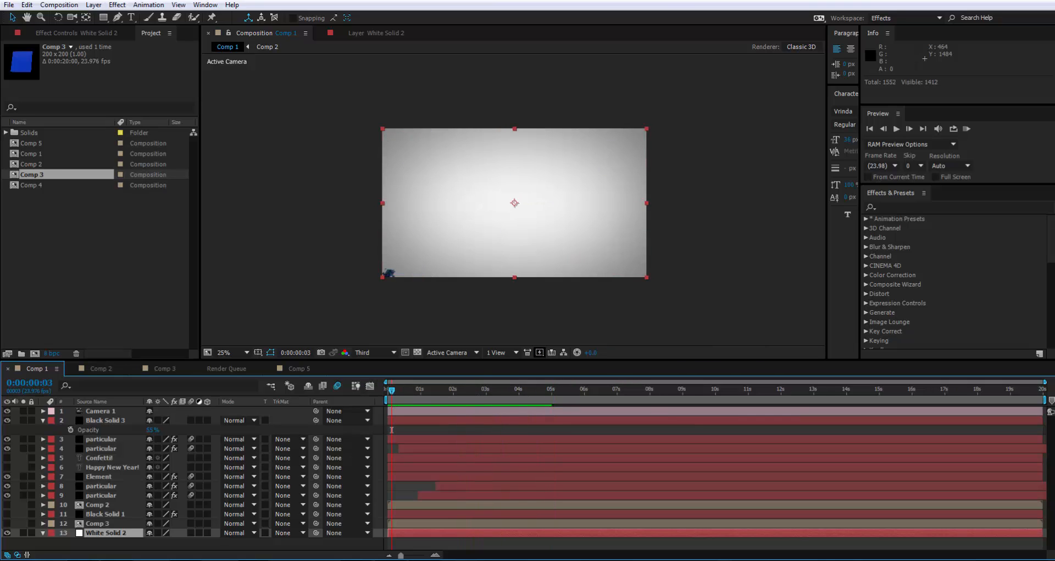
pyautogui.hotkey('alt', 'Tab')
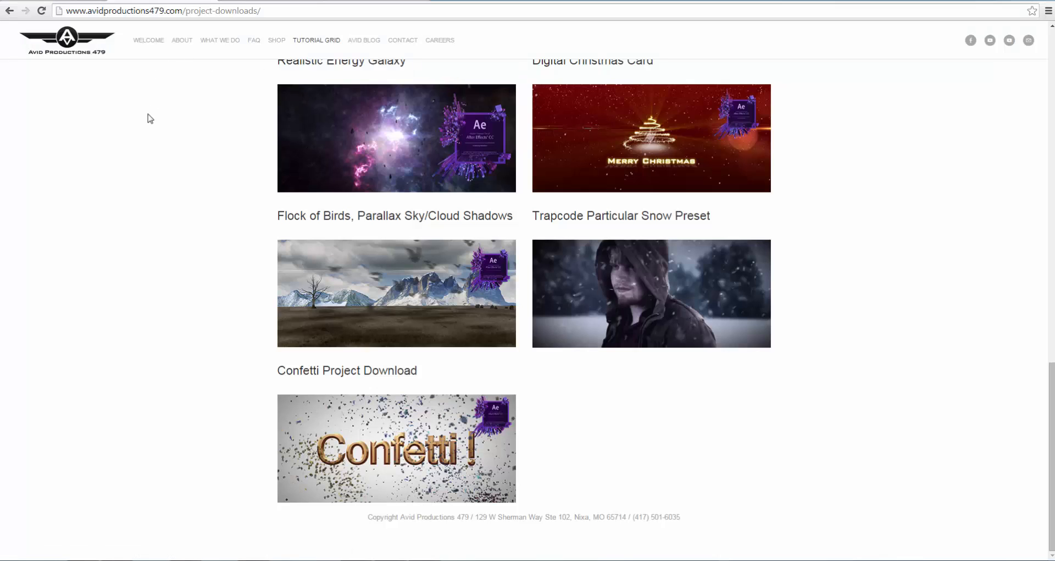
pyautogui.moveTo(323, 40)
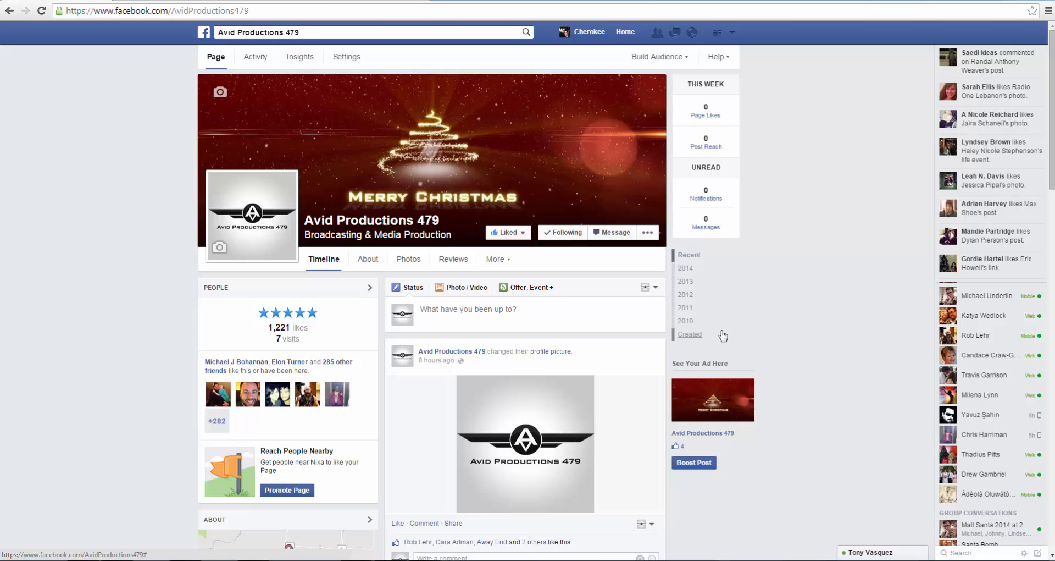
# Step: Look through the posts and information on the Avid Productions 479 Facebook page
pyautogui.scroll(-10, 824, 283)
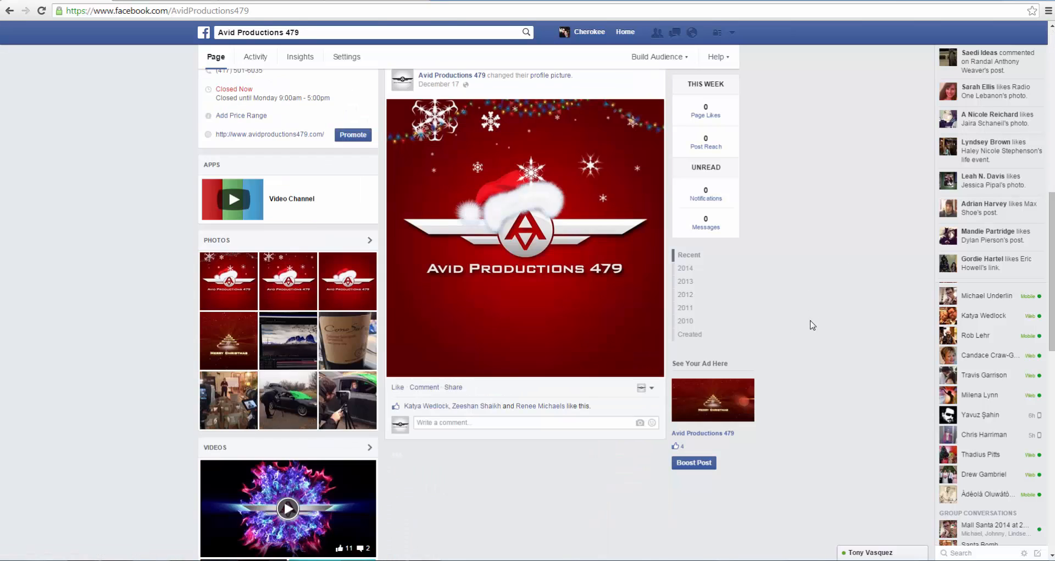
pyautogui.scroll(7, 813, 325)
pyautogui.scroll(-4, 815, 360)
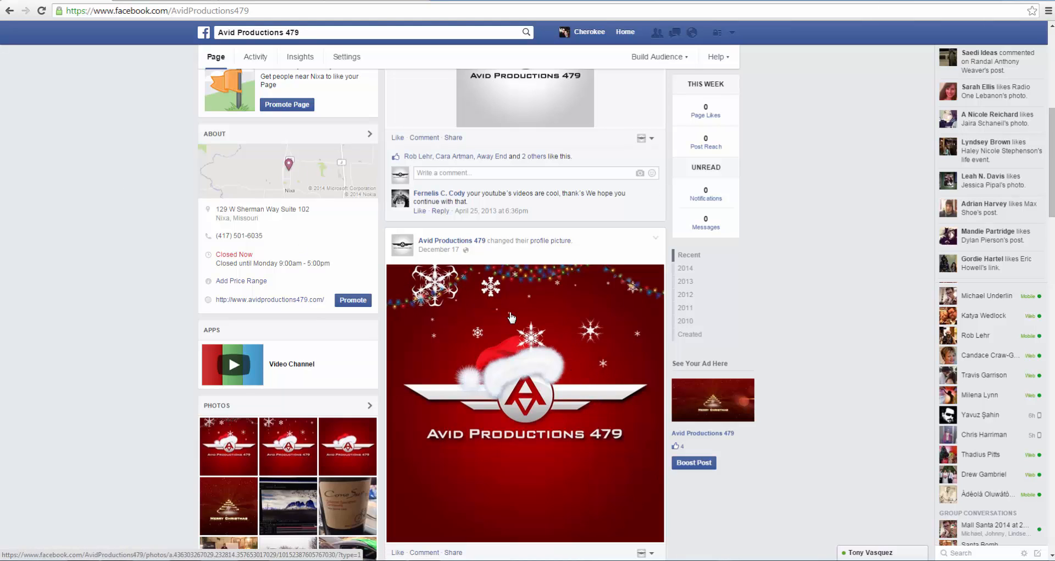
pyautogui.scroll(7, 330, 266)
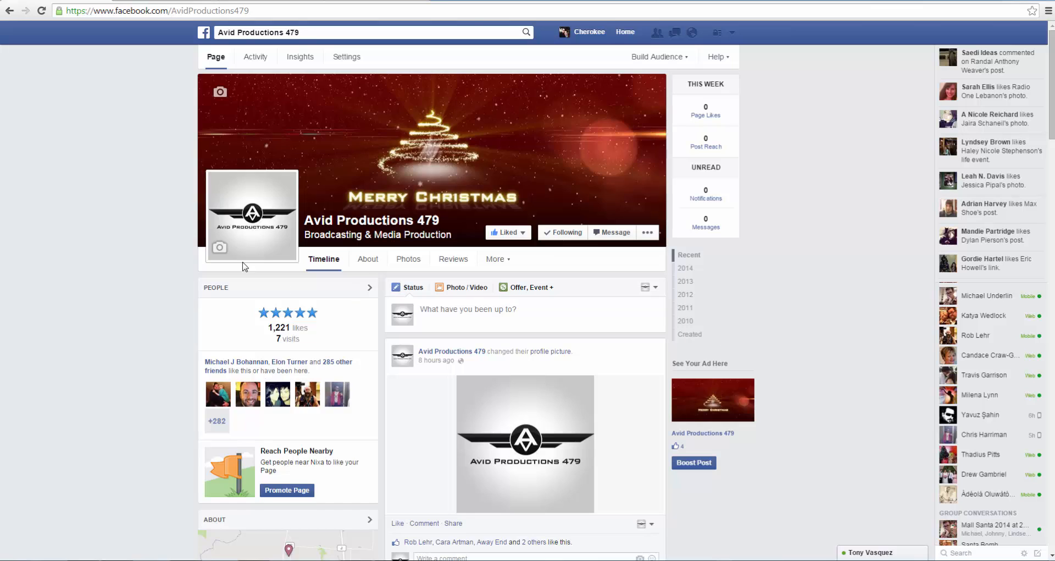
pyautogui.scroll(-6, 246, 264)
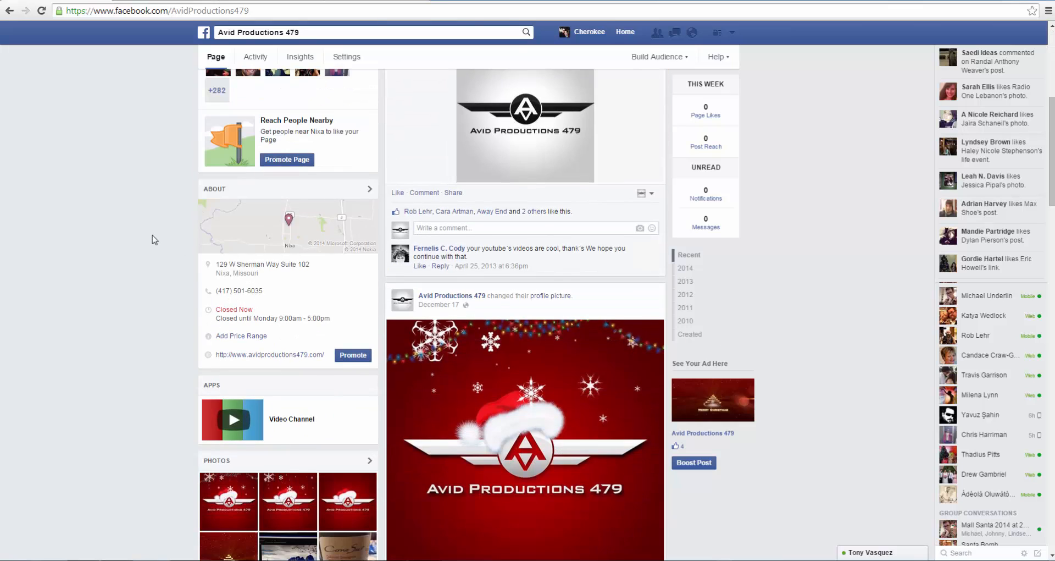
pyautogui.scroll(2, 156, 270)
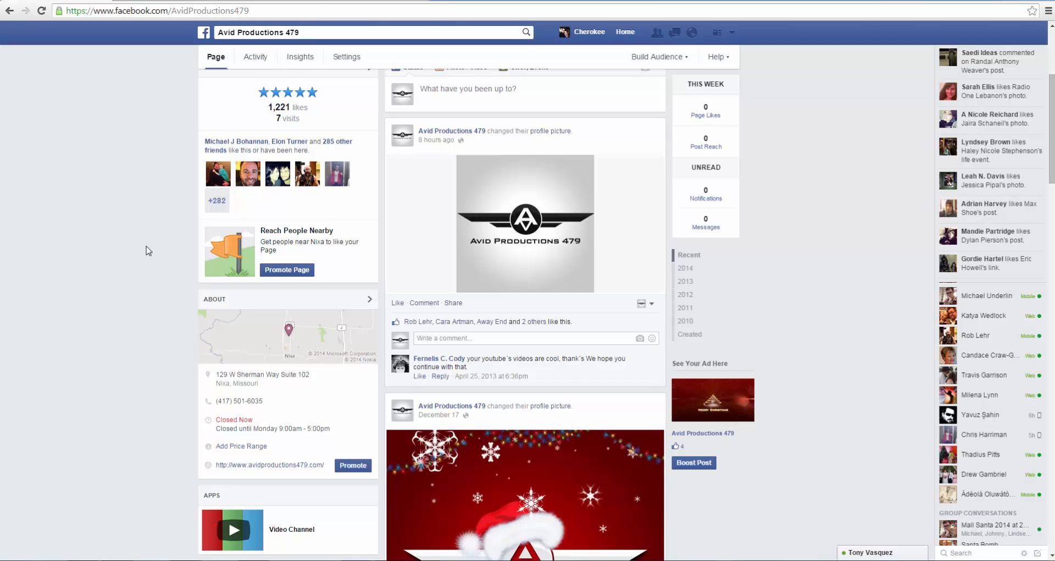
pyautogui.scroll(5, 147, 237)
pyautogui.scroll(-8, 149, 256)
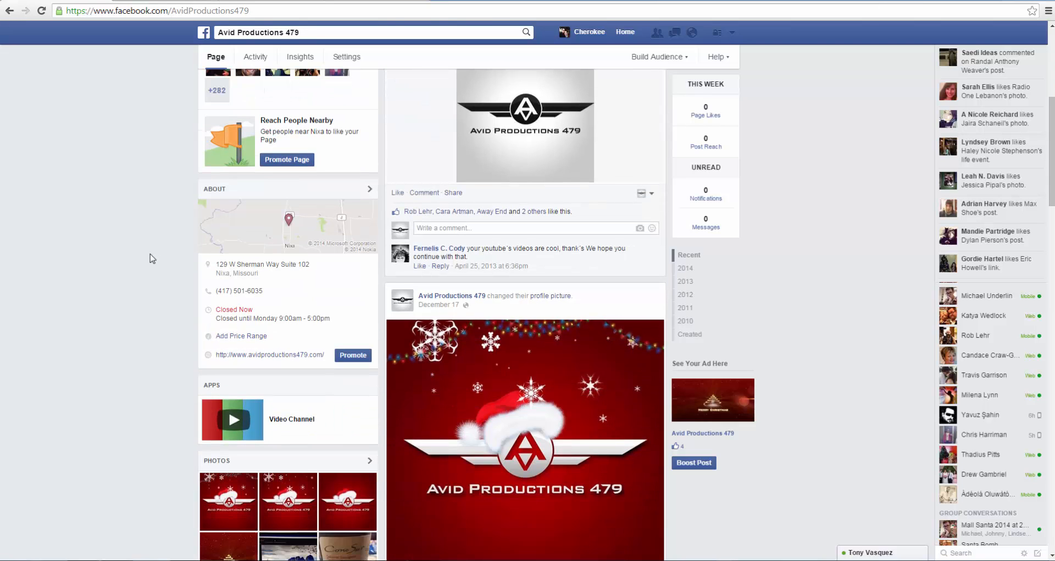
pyautogui.scroll(2, 151, 260)
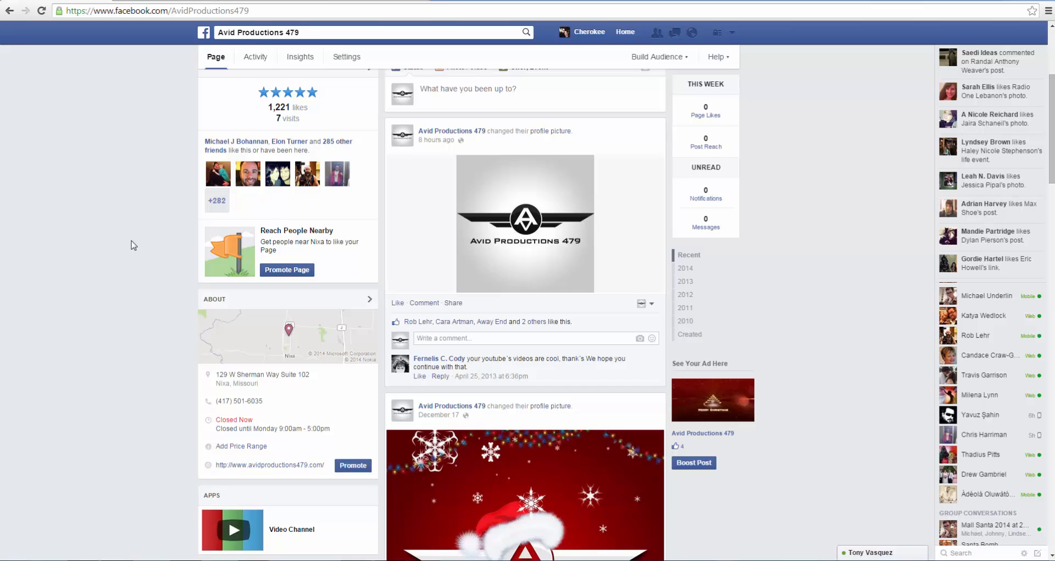
pyautogui.scroll(1, 165, 209)
# Step: Switch to the TutorialGrid YouTube channel and view its support form, closing it without contributing
pyautogui.hotkey('ctrl', 'Tab')
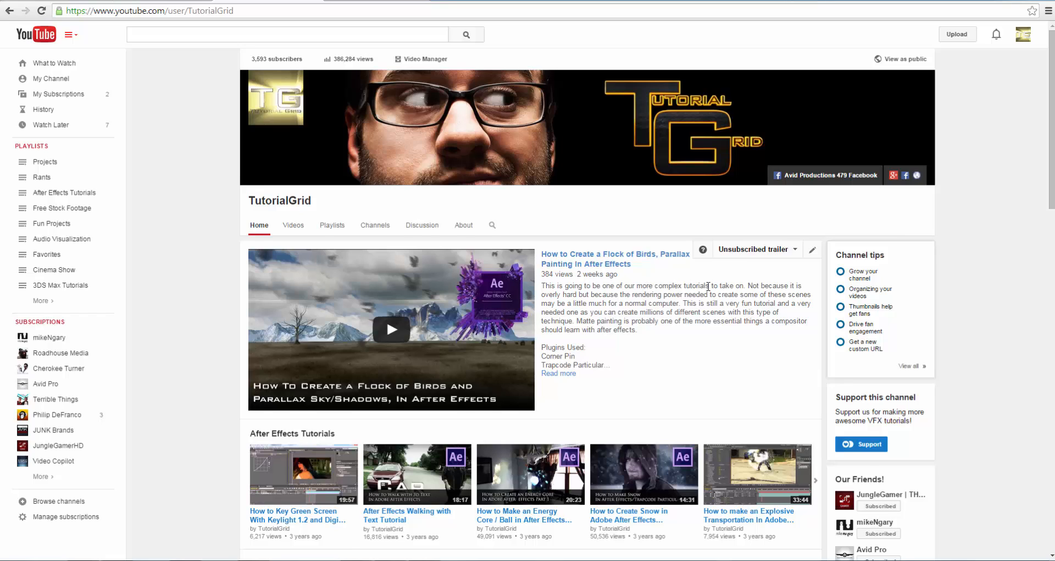
pyautogui.scroll(-1, 709, 287)
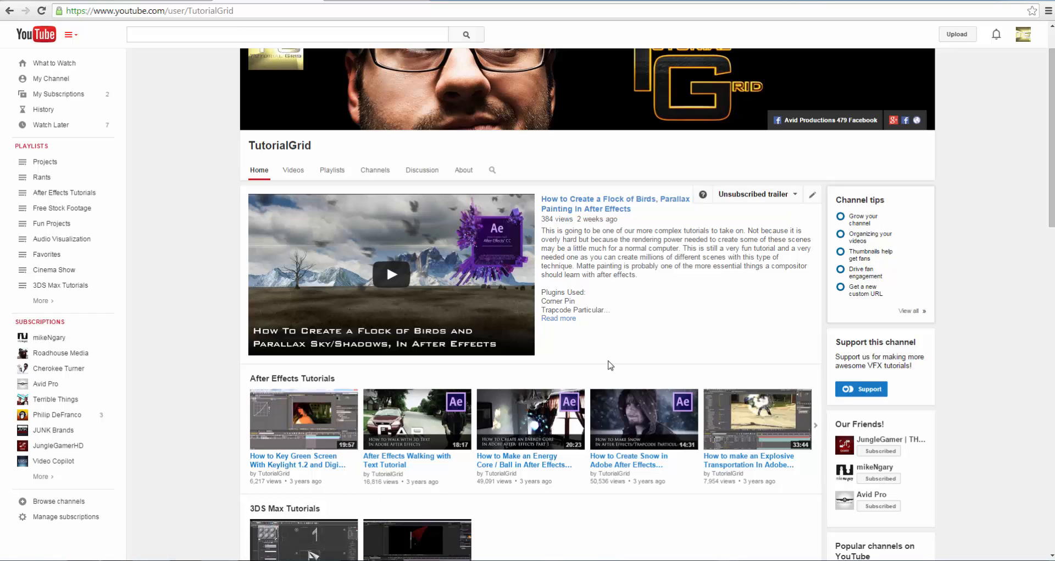
pyautogui.click(861, 388)
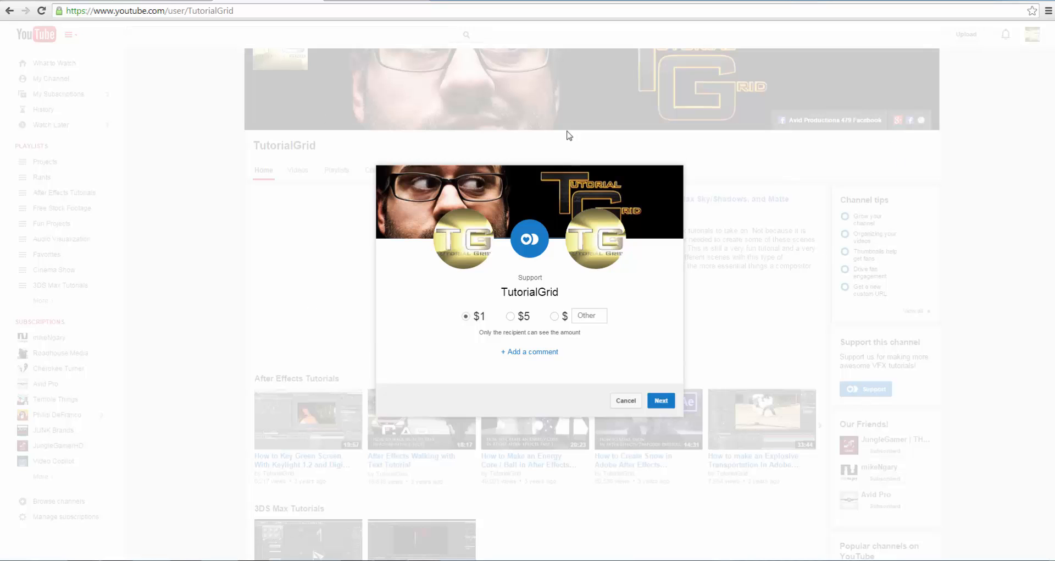
pyautogui.click(626, 400)
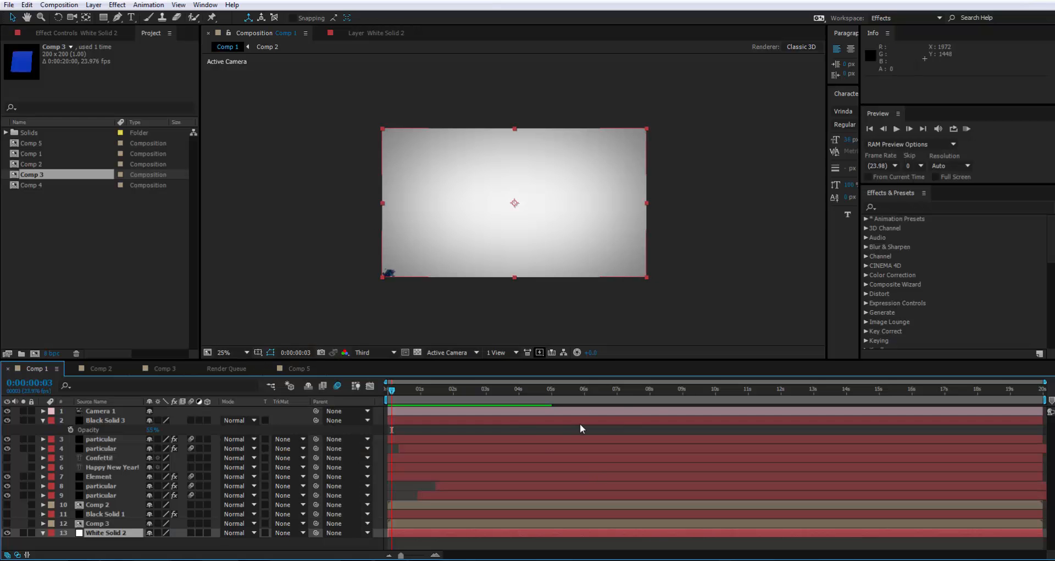
# Step: Preview Comp 1 at 0:00:02:07 in After Effects and play the rendered Confetti_Pre_Video in the media player
pyautogui.moveTo(397, 392); pyautogui.dragTo(463, 396)
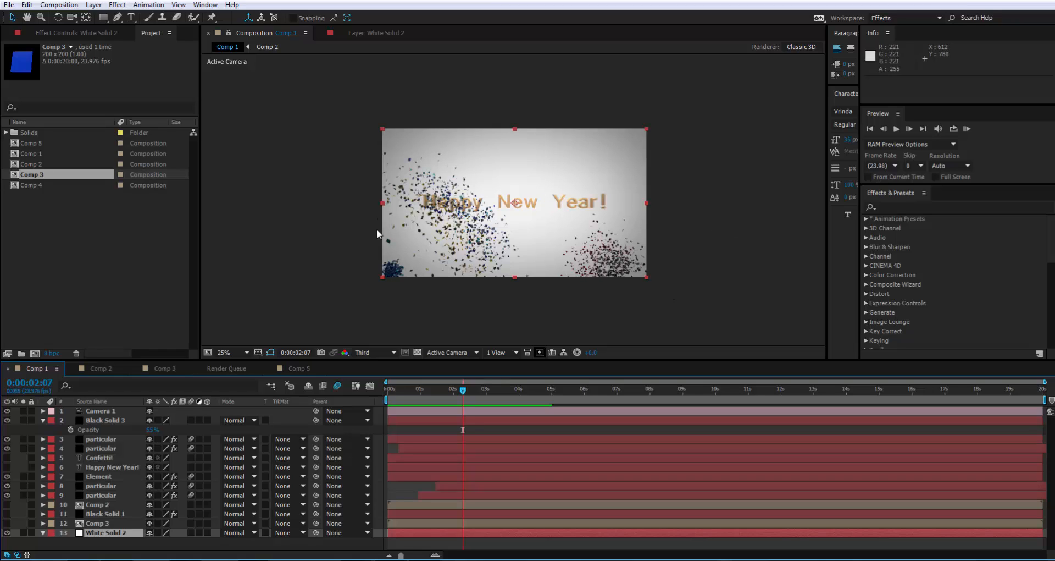
pyautogui.scroll(2, 479, 254)
pyautogui.scroll(-2, 416, 259)
pyautogui.click(390, 558)
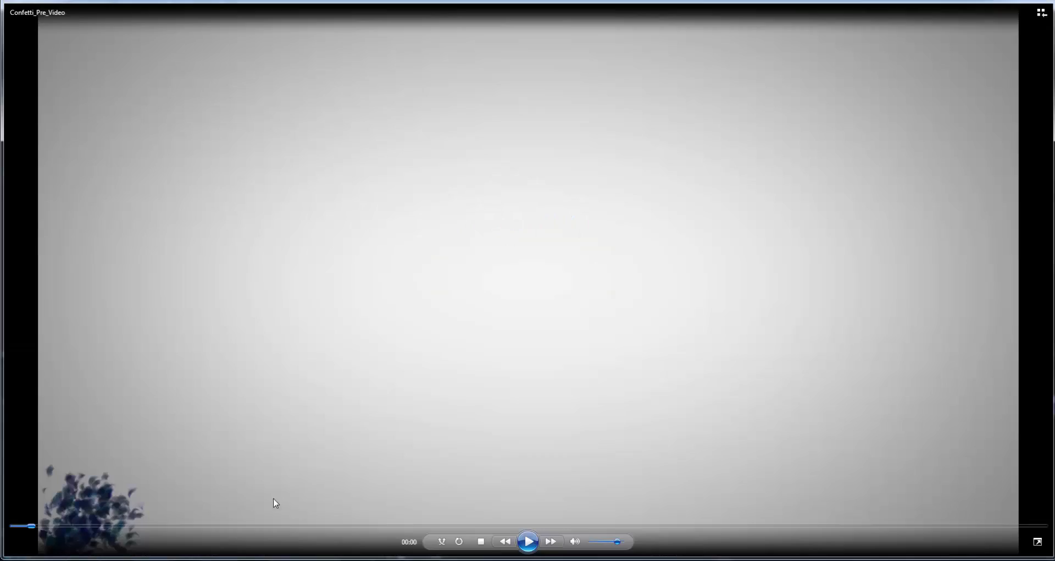
pyautogui.click(528, 545)
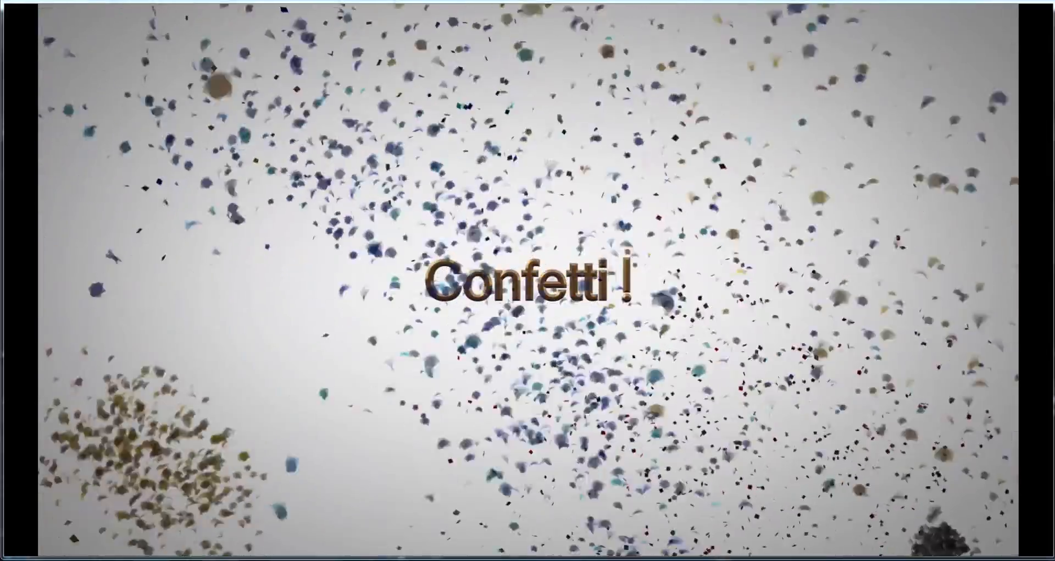
pyautogui.moveTo(706, 556)
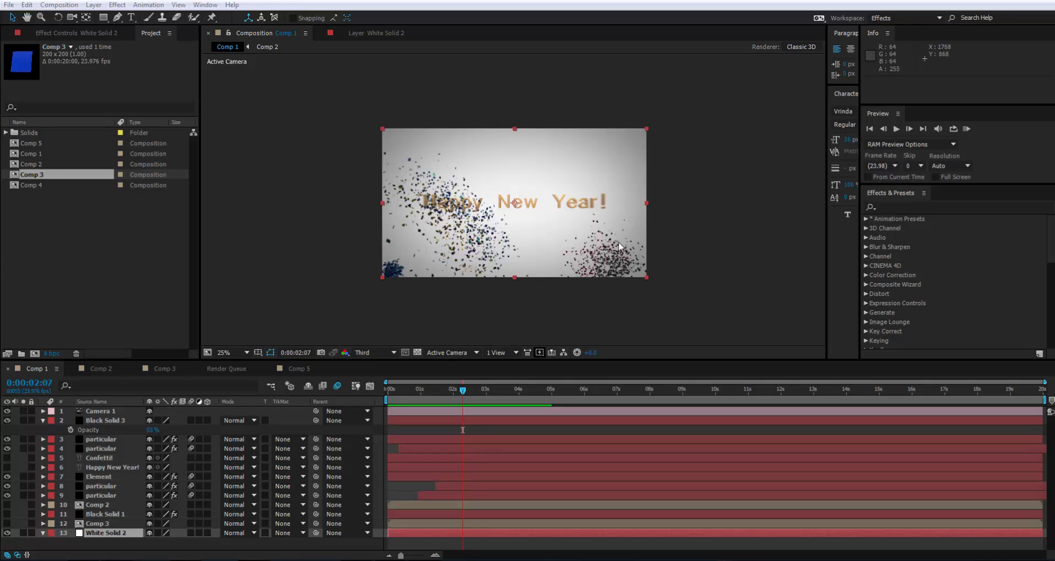
pyautogui.click(619, 284)
pyautogui.press('.')
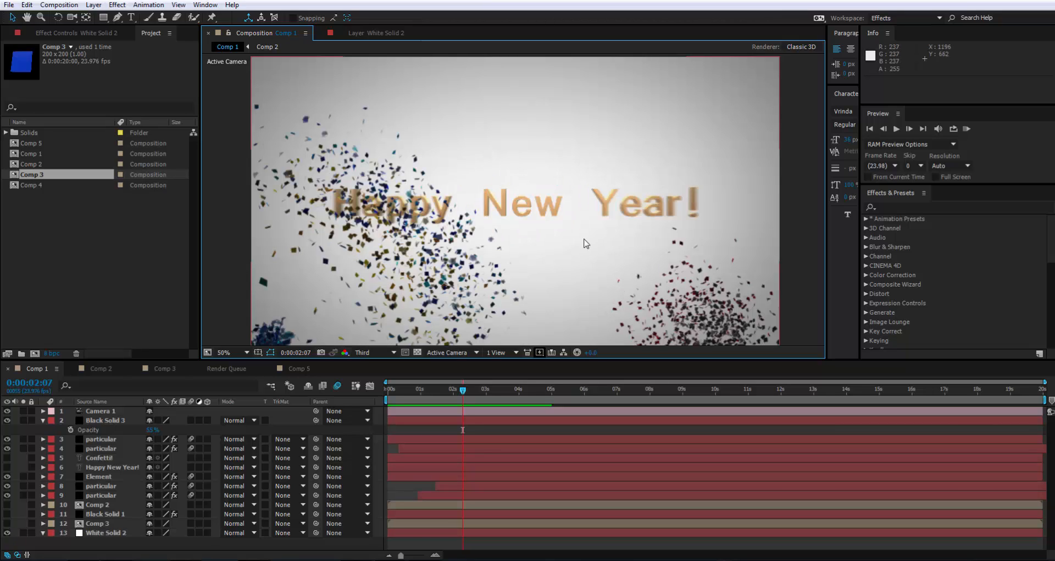
pyautogui.press(',')
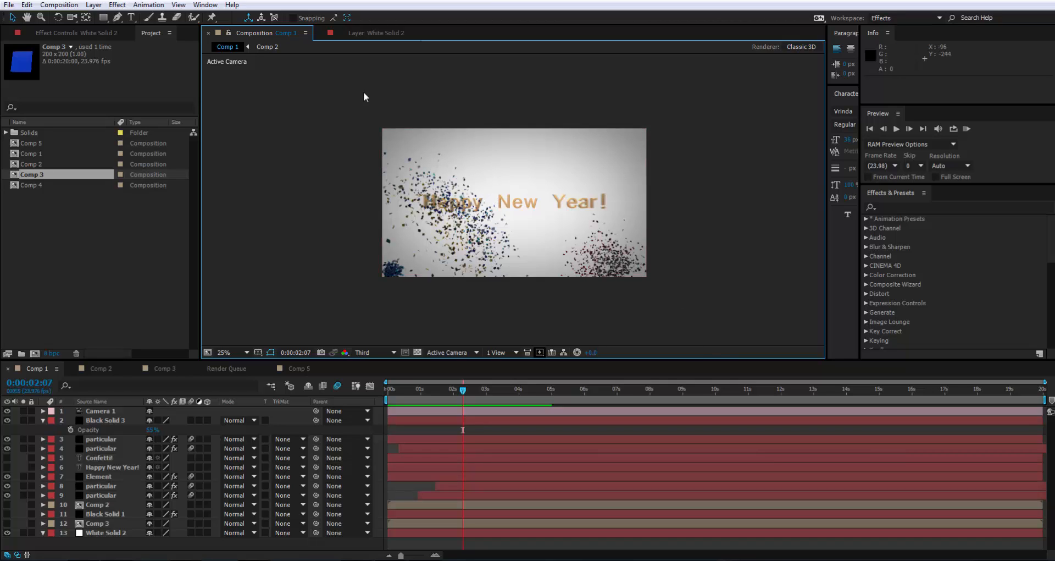
# Step: Create a new composition 1920 px wide and 1080 px high with a duration of 10 seconds
pyautogui.click(59, 4)
pyautogui.click(76, 18)
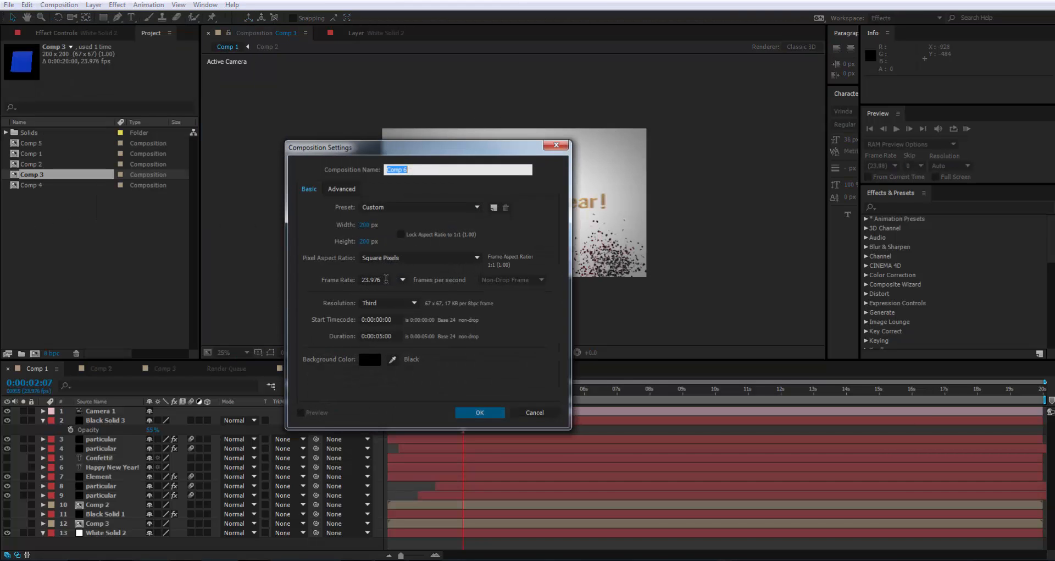
pyautogui.click(365, 225)
pyautogui.write('1920')
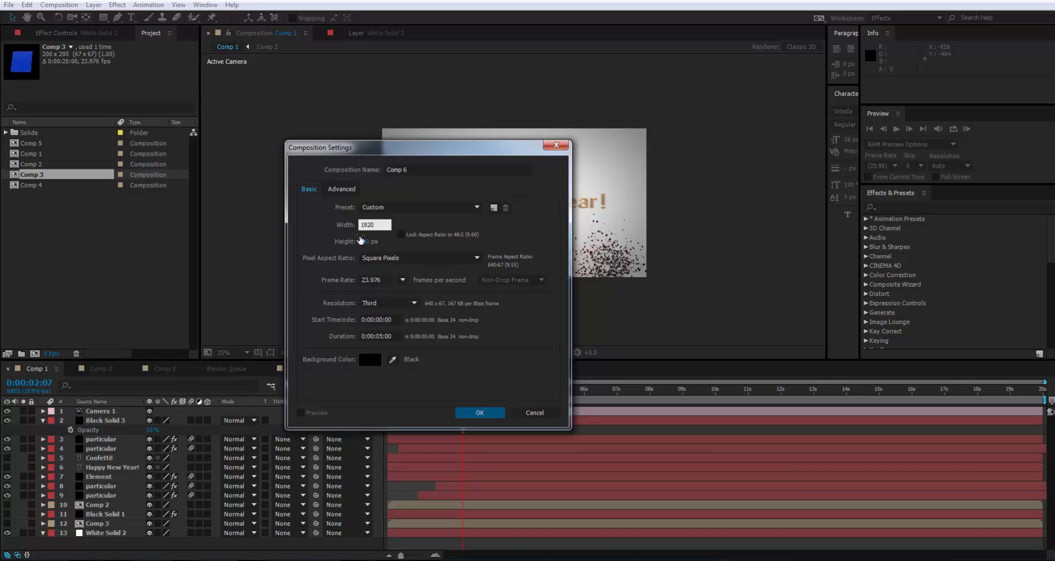
pyautogui.click(367, 242)
pyautogui.write('1080')
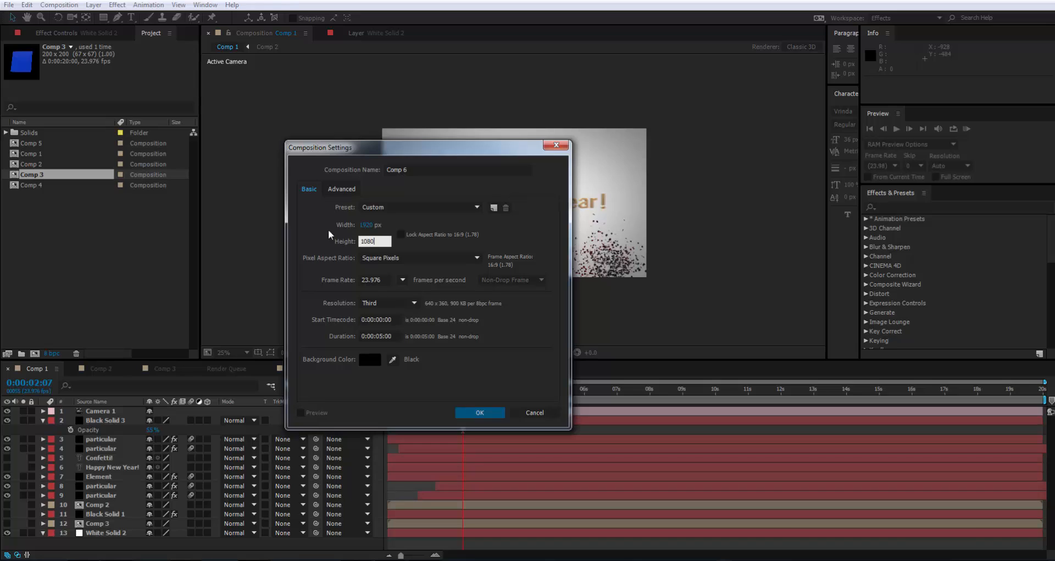
pyautogui.press('Return')
pyautogui.click(381, 336)
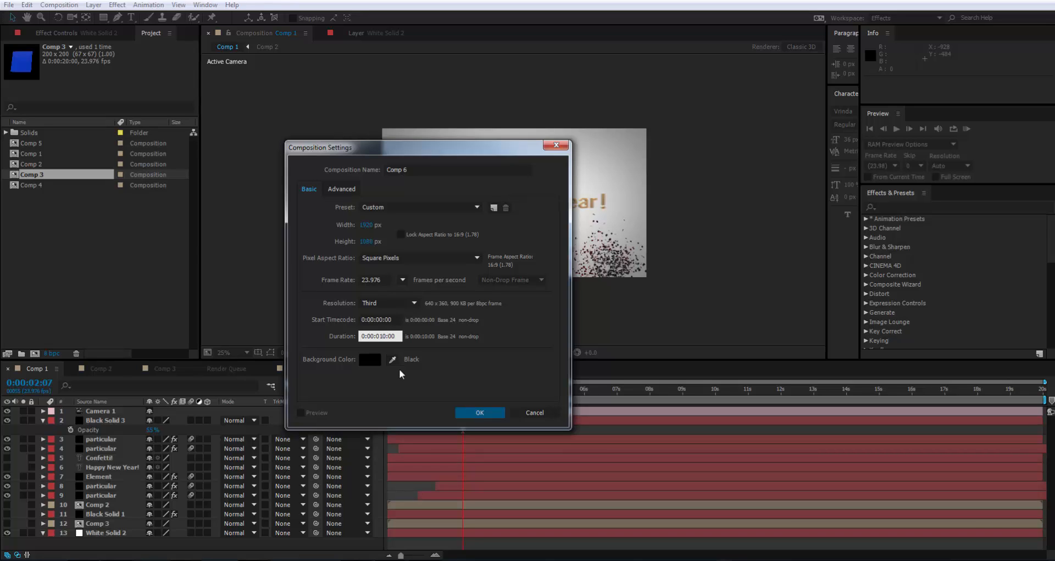
pyautogui.click(480, 412)
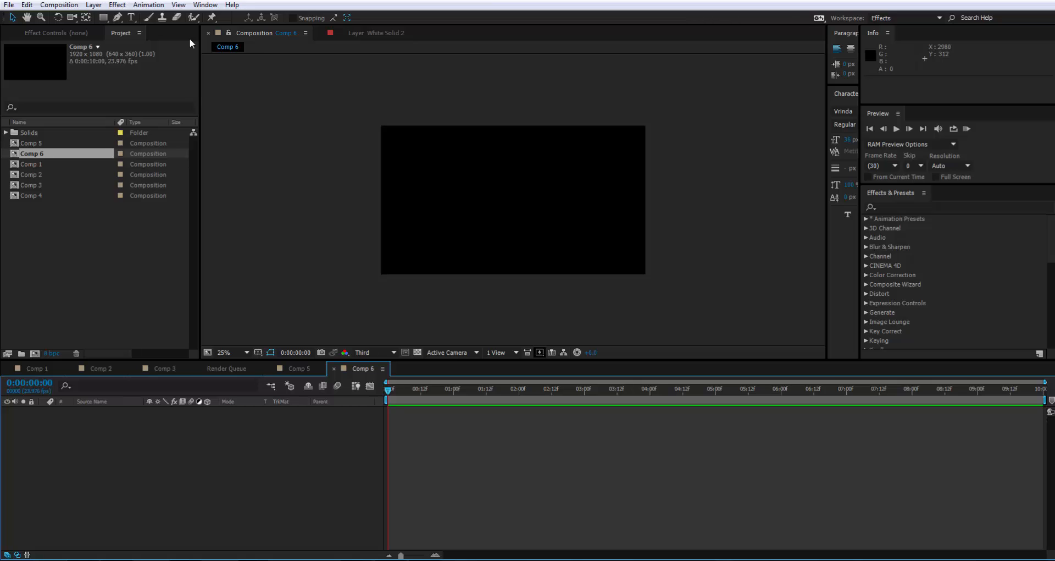
# Step: Add a white, comp-sized solid layer named BAckground to the new composition
pyautogui.click(94, 5)
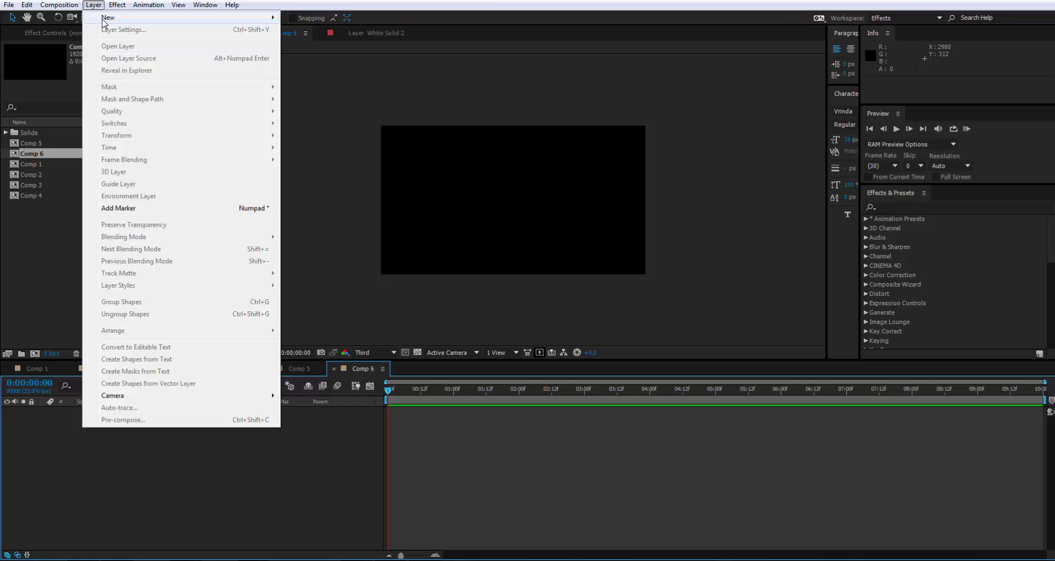
pyautogui.moveTo(104, 23)
pyautogui.click(308, 30)
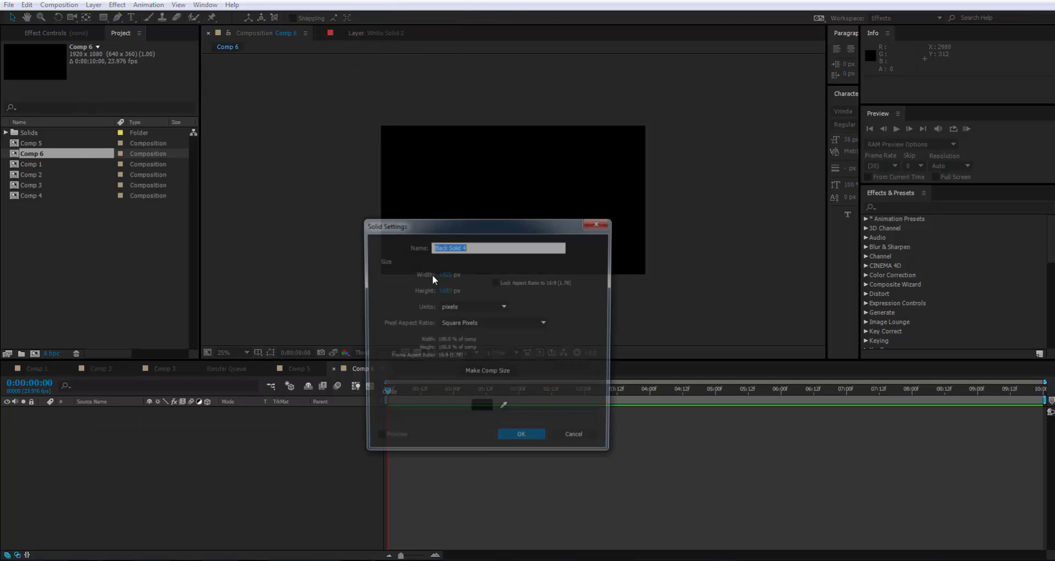
pyautogui.click(481, 409)
pyautogui.click(16, 15)
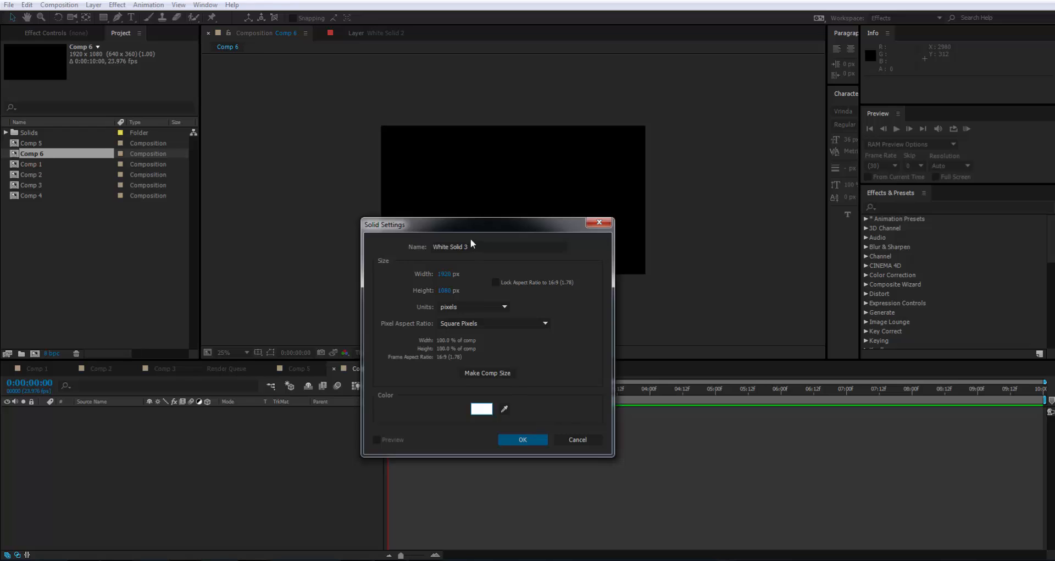
pyautogui.write('BAc')
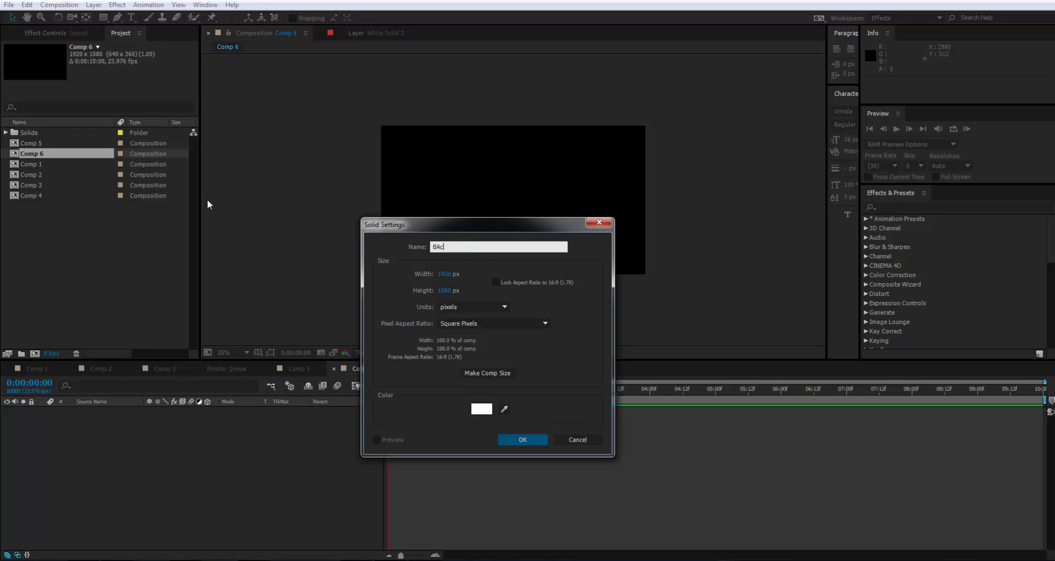
pyautogui.write('kground')
pyautogui.click(535, 441)
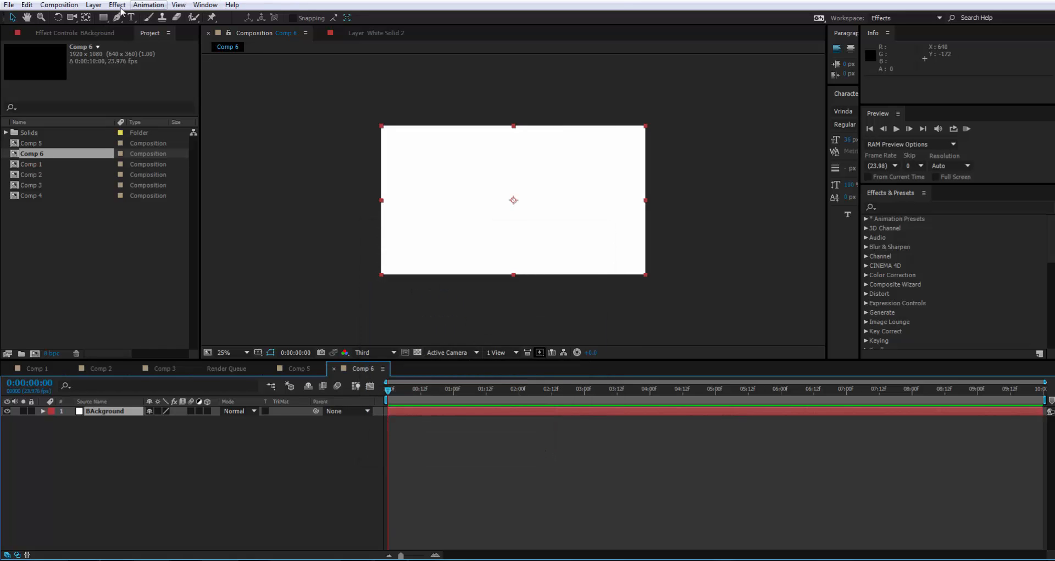
# Step: Add a black, comp-sized solid layer named Confetti Gun above the background
pyautogui.click(95, 6)
pyautogui.moveTo(118, 18)
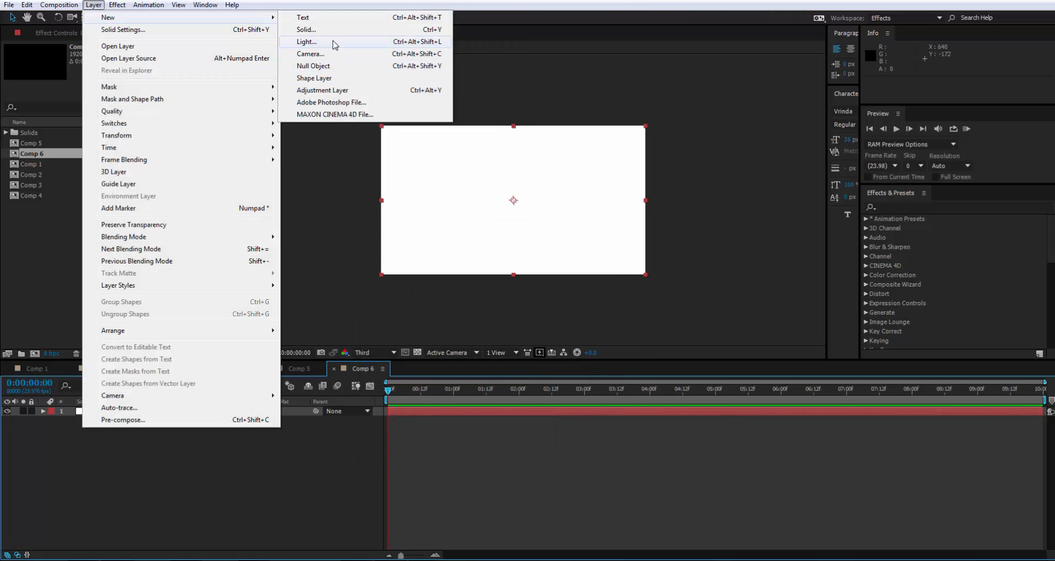
pyautogui.click(322, 32)
pyautogui.click(481, 409)
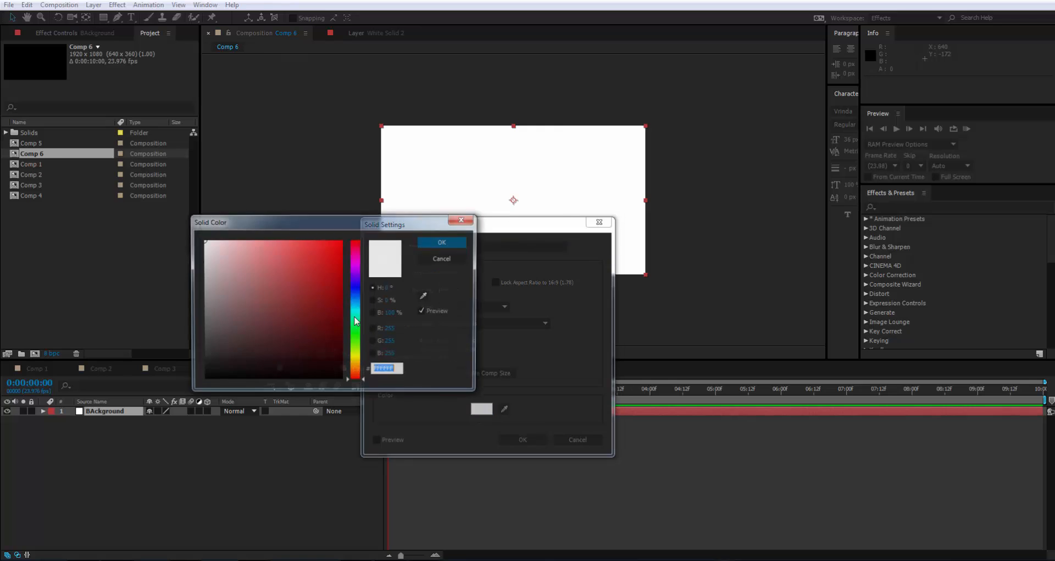
pyautogui.moveTo(280, 366); pyautogui.dragTo(34, 504)
pyautogui.click(443, 241)
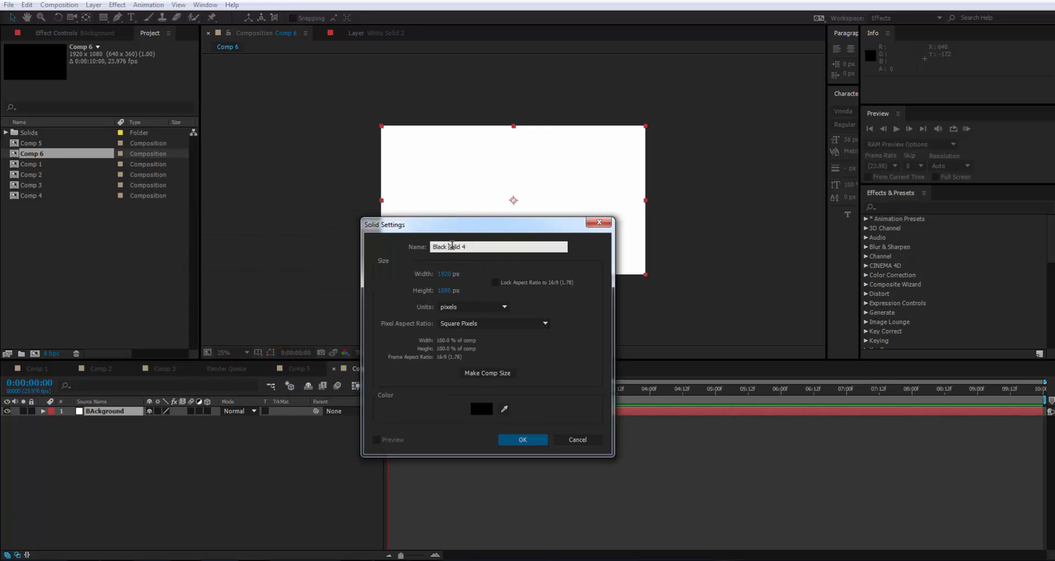
pyautogui.moveTo(476, 245); pyautogui.dragTo(28, 190)
pyautogui.write('Confetti Gun')
pyautogui.click(530, 443)
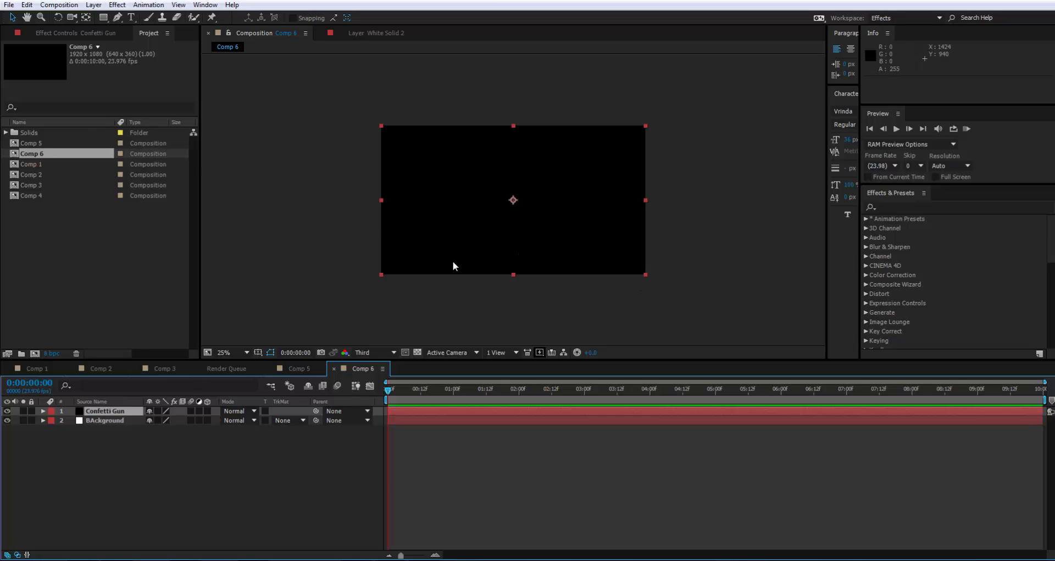
# Step: Apply the Trapcode Particular effect to the Confetti Gun layer and hide the BAckground layer
pyautogui.click(905, 208)
pyautogui.write('particu')
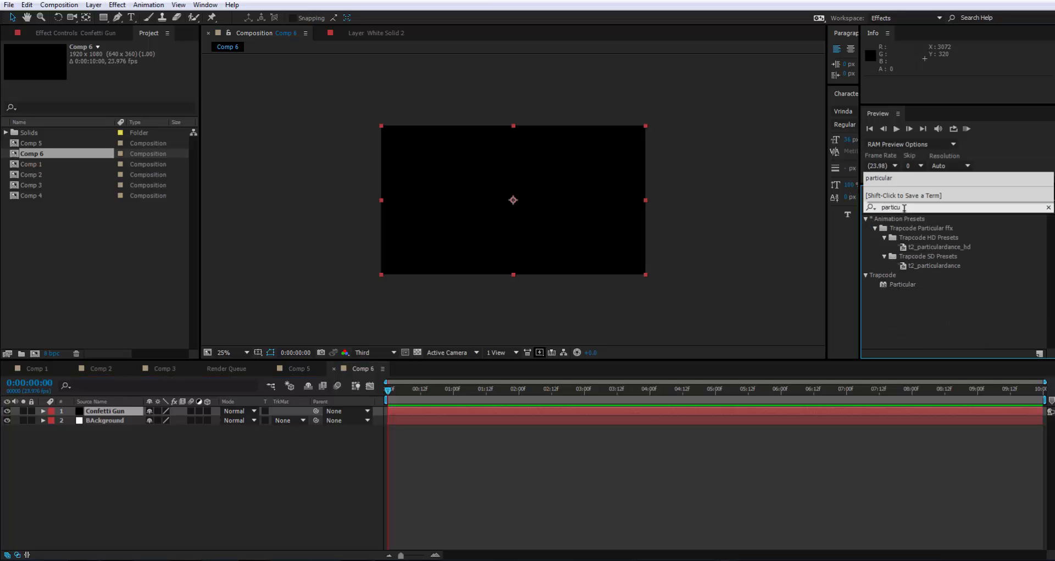
pyautogui.moveTo(884, 282); pyautogui.dragTo(448, 410)
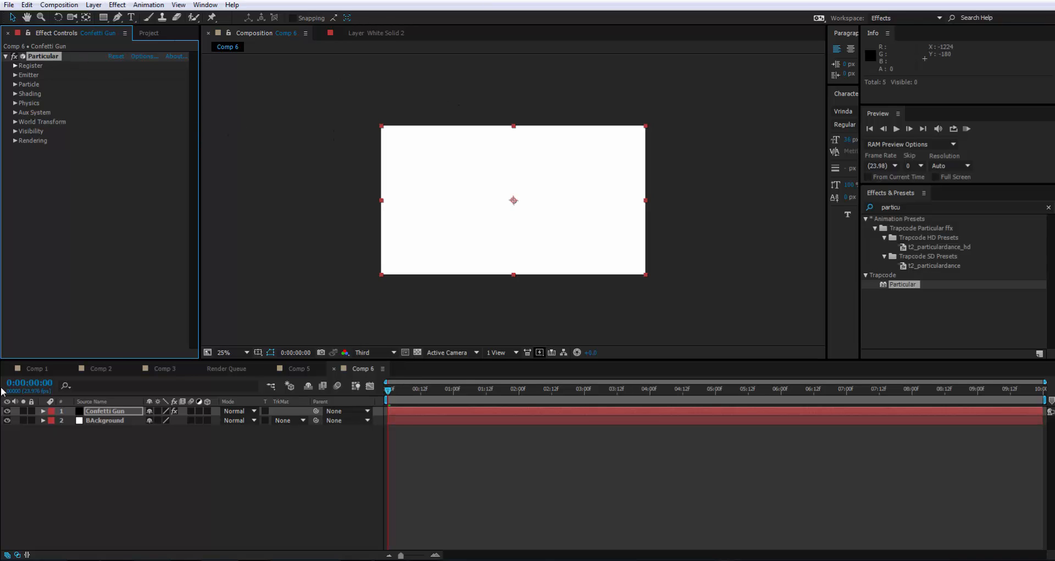
pyautogui.click(7, 420)
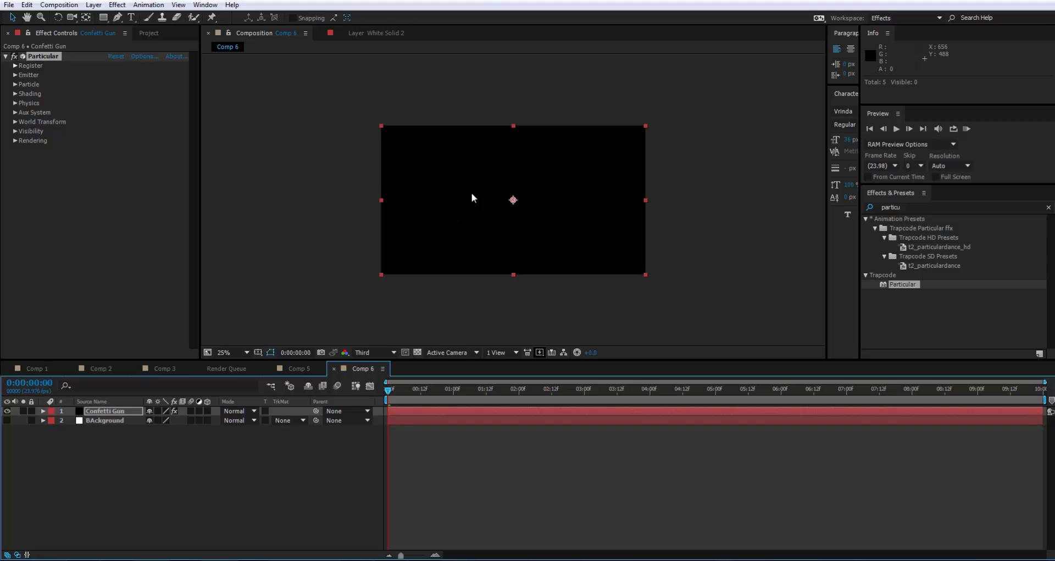
# Step: Preview the default Particular emission from the start of the composition at 50% magnification
pyautogui.press('.')
pyautogui.press('space')
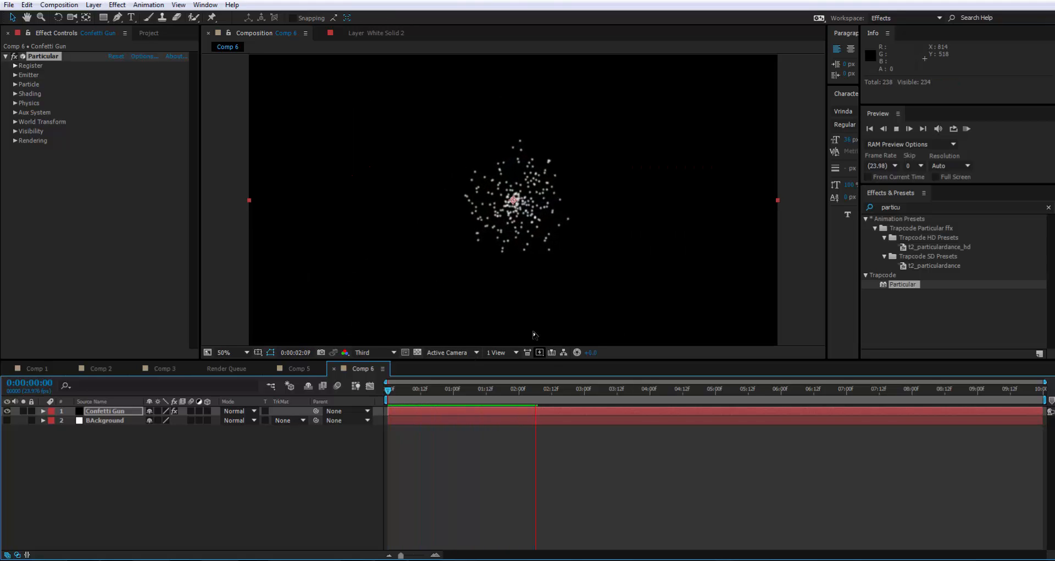
pyautogui.press('space')
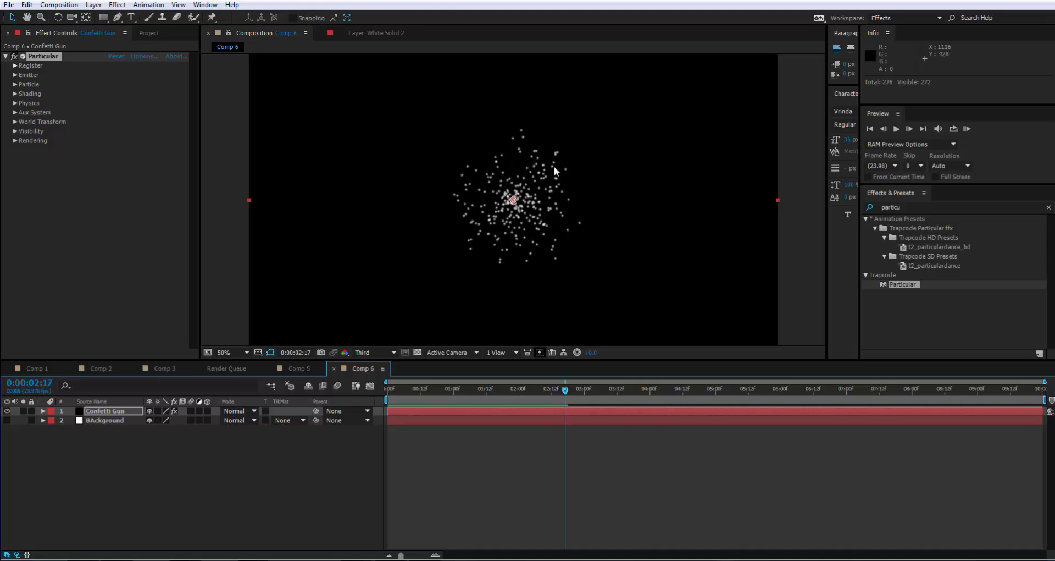
pyautogui.press(',')
pyautogui.press('.')
pyautogui.press('.')
pyautogui.press(',')
pyautogui.press(',')
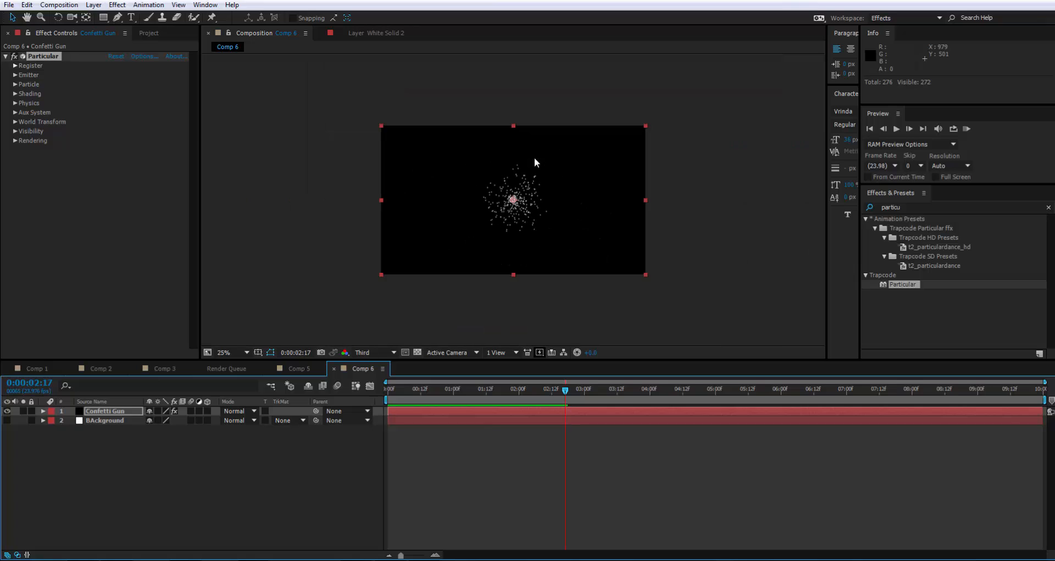
pyautogui.press('.')
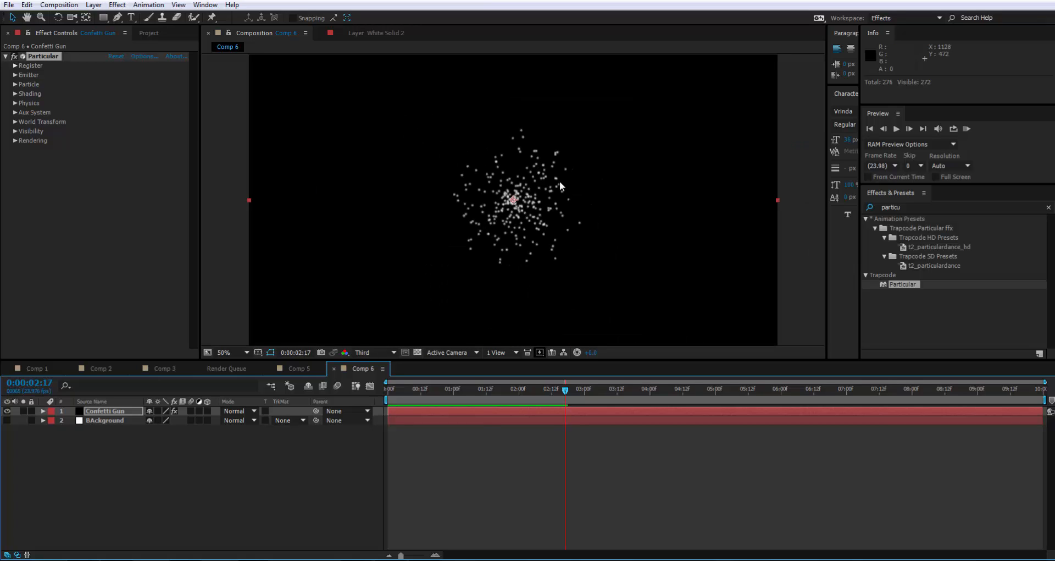
pyautogui.press(',')
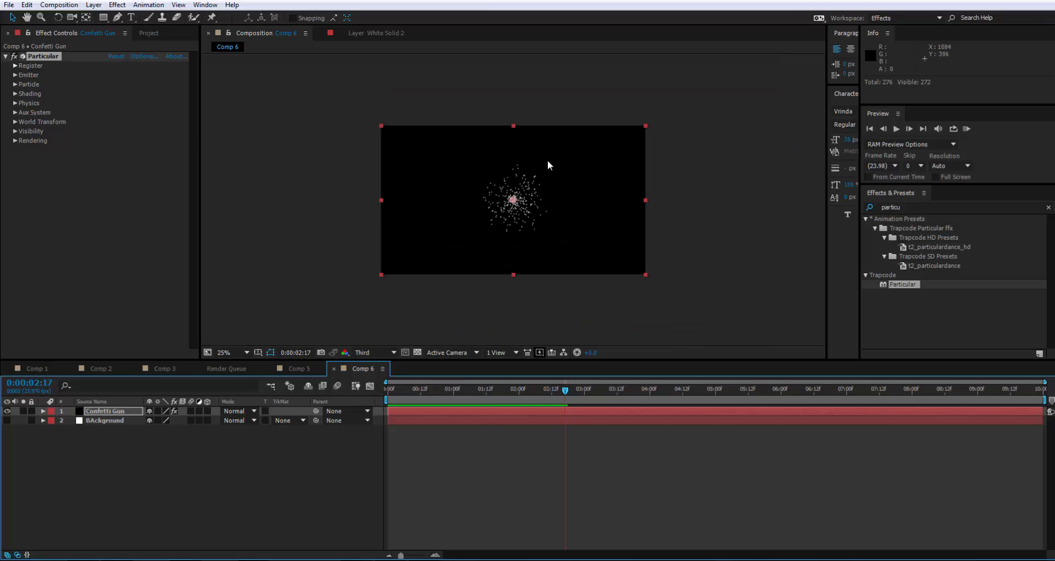
pyautogui.press('.')
# Step: Scrub back through the default particle emission to 0:00:00:16 and inspect the small cluster around the emitter
pyautogui.moveTo(552, 402); pyautogui.dragTo(180, 322)
pyautogui.moveTo(456, 404)
pyautogui.mouseDown()
pyautogui.moveTo(485, 394)
pyautogui.moveTo(443, 398)
pyautogui.mouseUp()
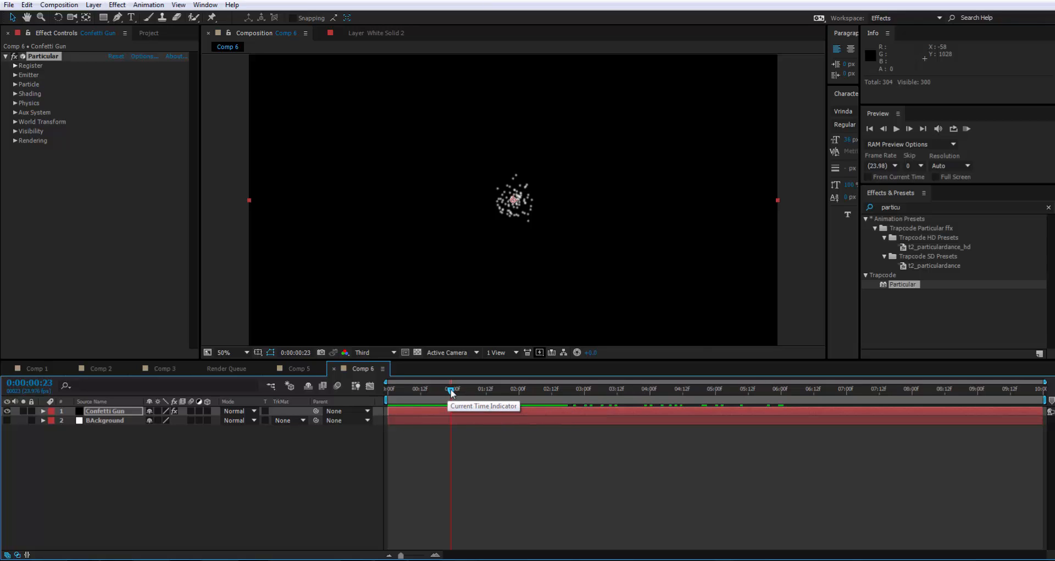
pyautogui.moveTo(452, 393); pyautogui.dragTo(431, 393)
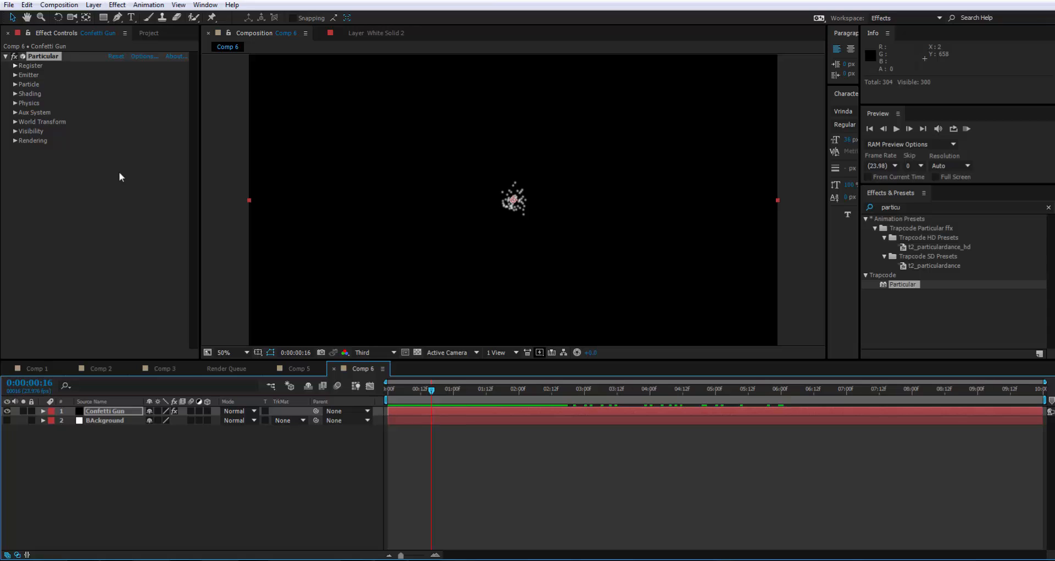
pyautogui.press(',')
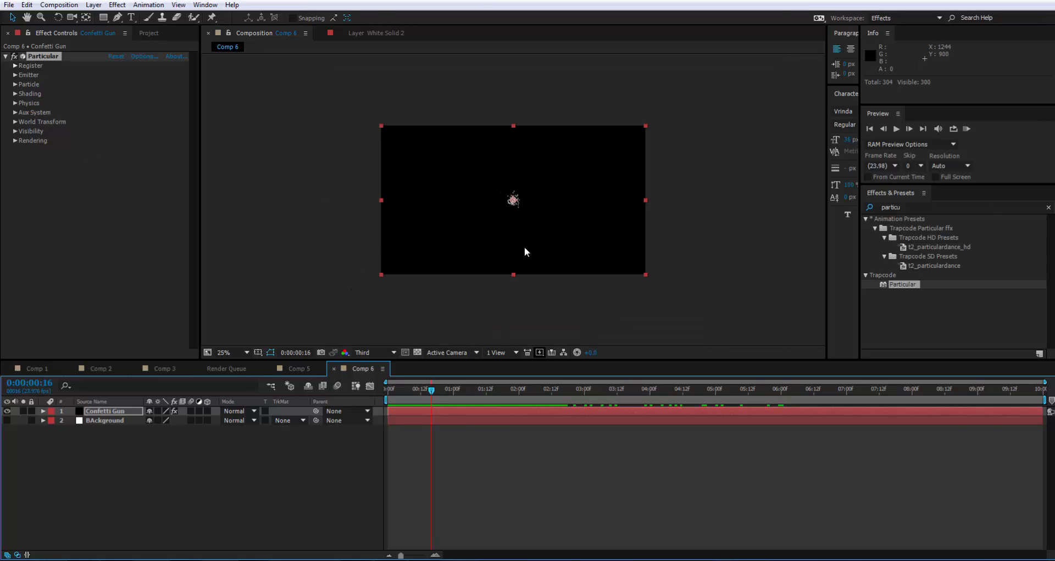
pyautogui.press('.')
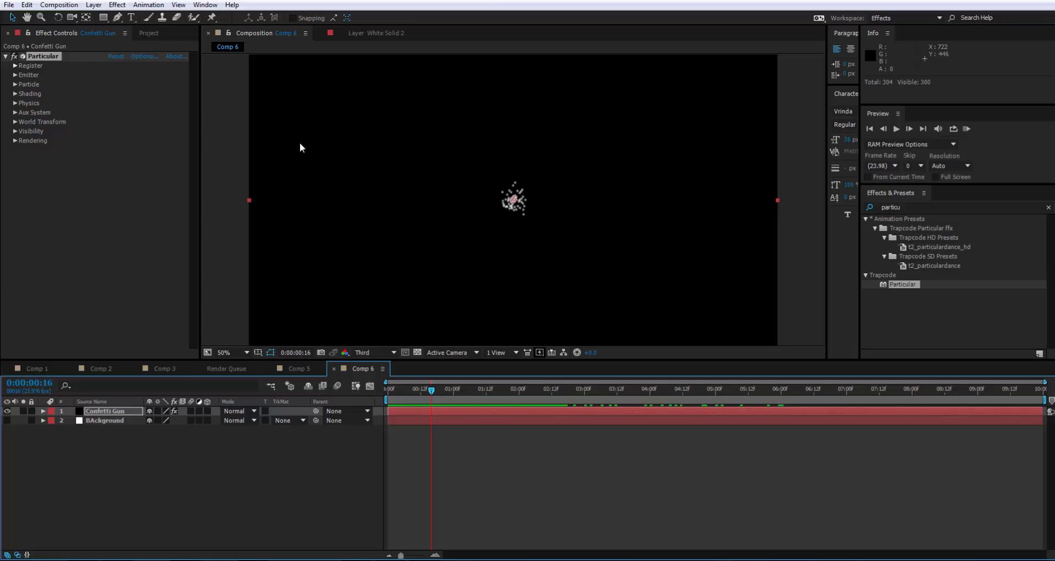
# Step: Set the Particular emitter's Direction to Directional, preview the emission, and park the playhead at 0:00:00:22
pyautogui.click(15, 74)
pyautogui.click(147, 96)
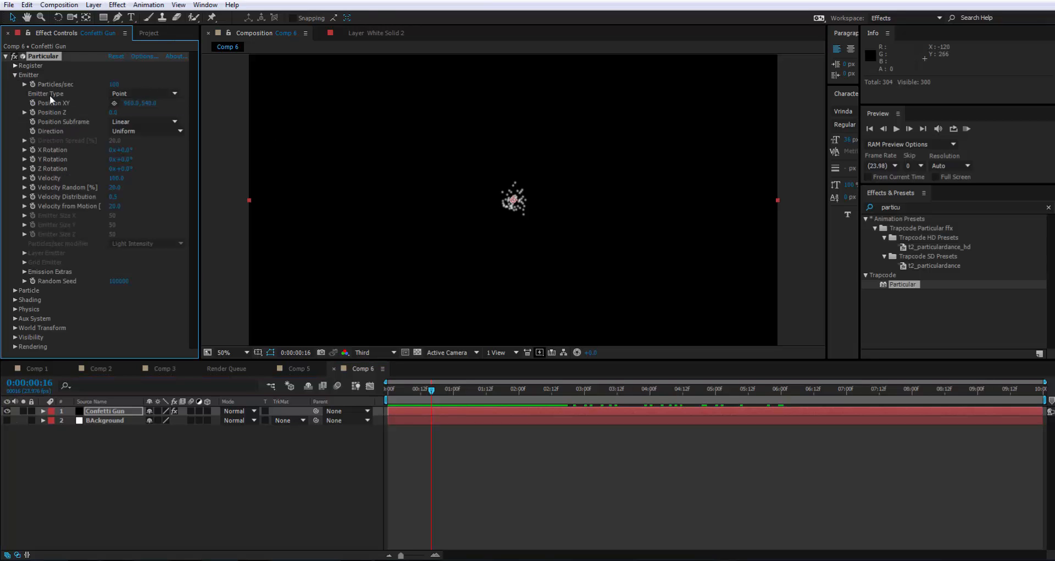
pyautogui.click(149, 132)
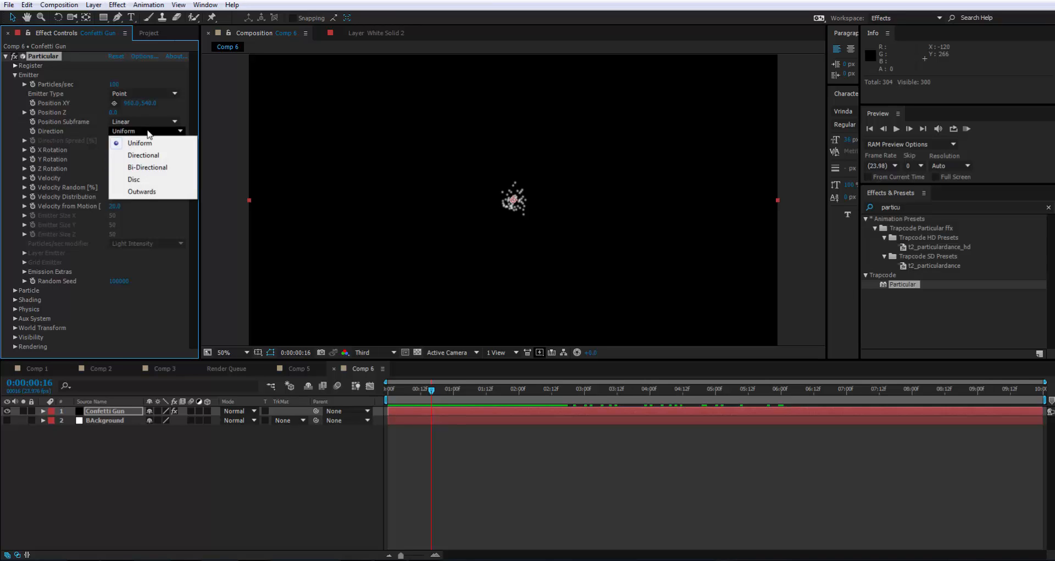
pyautogui.click(163, 159)
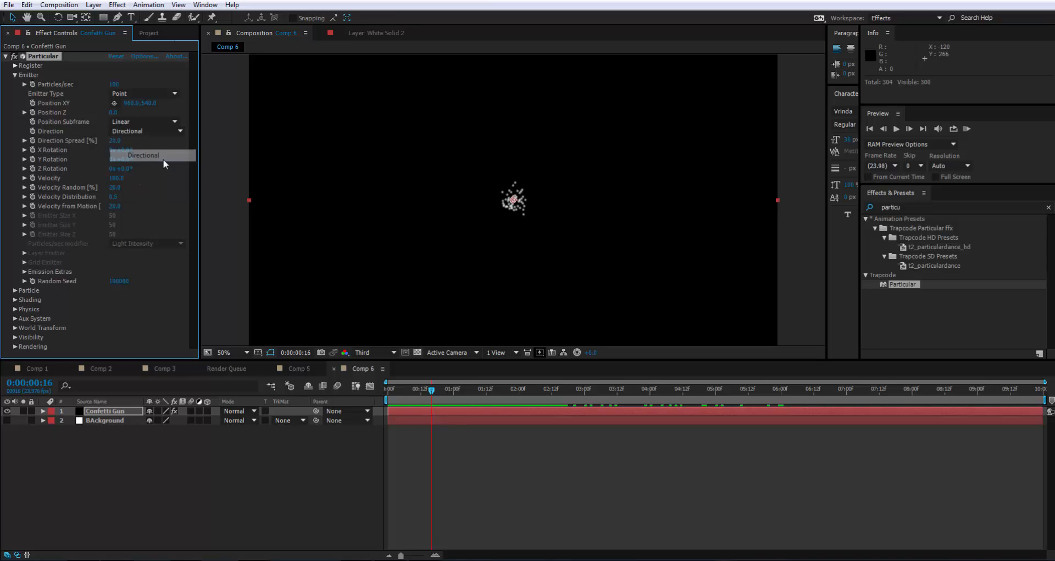
pyautogui.press('space')
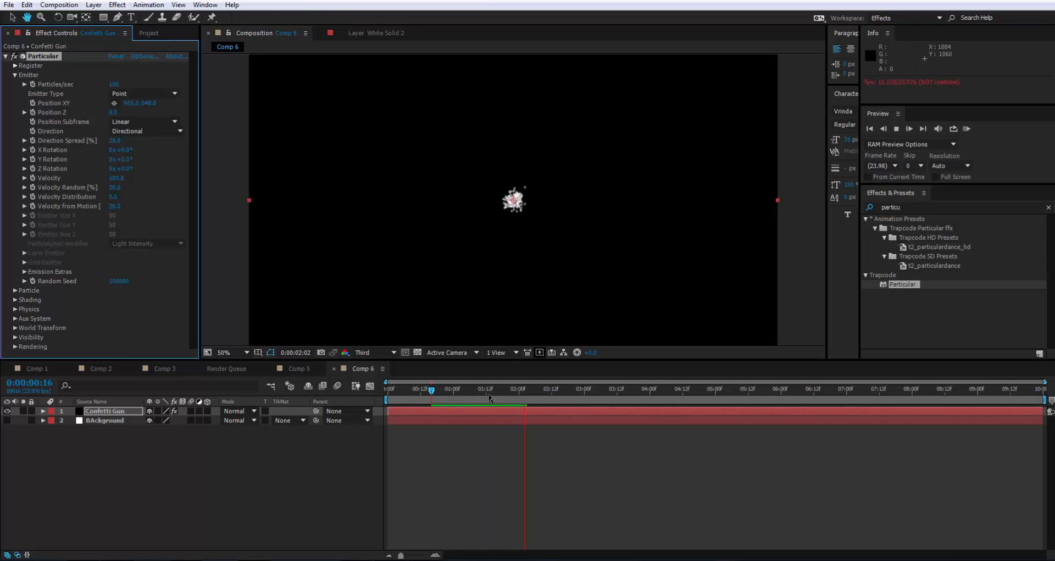
pyautogui.click(447, 388)
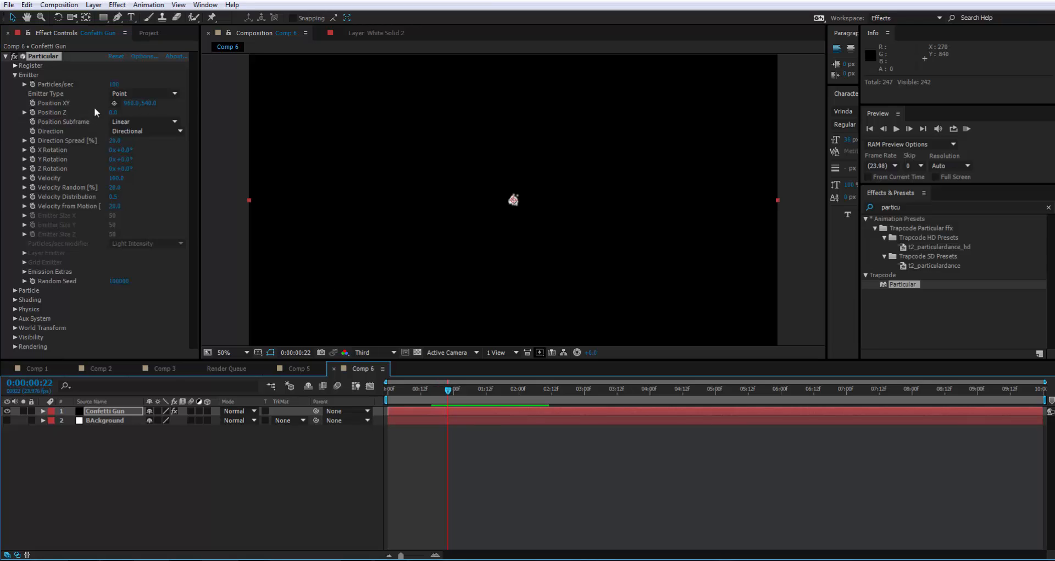
# Step: Set the emitter's Y Rotation to 90° to aim the particles sideways, and preview the stream
pyautogui.moveTo(120, 159); pyautogui.dragTo(178, 158)
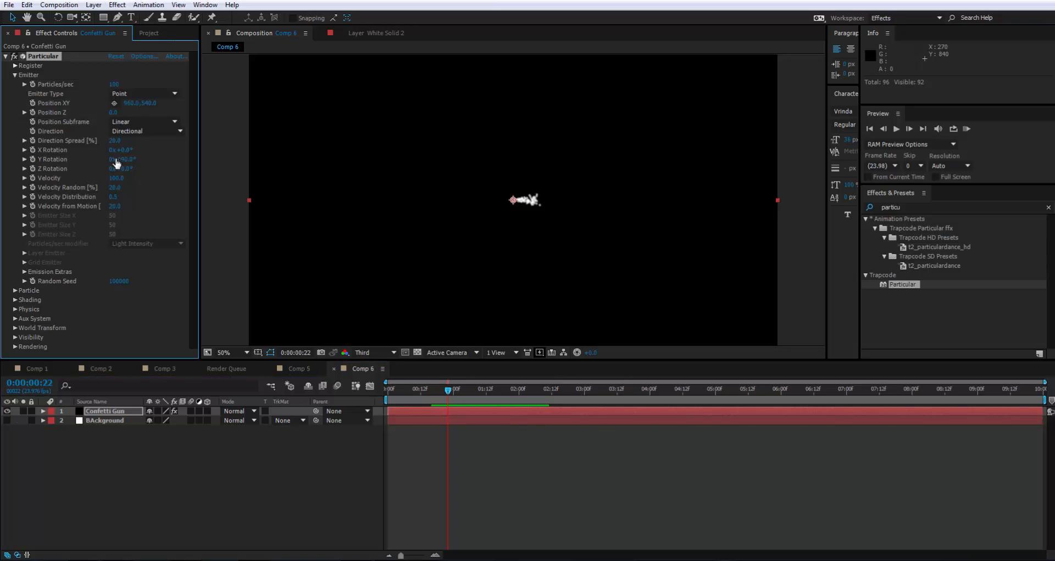
pyautogui.press('/')
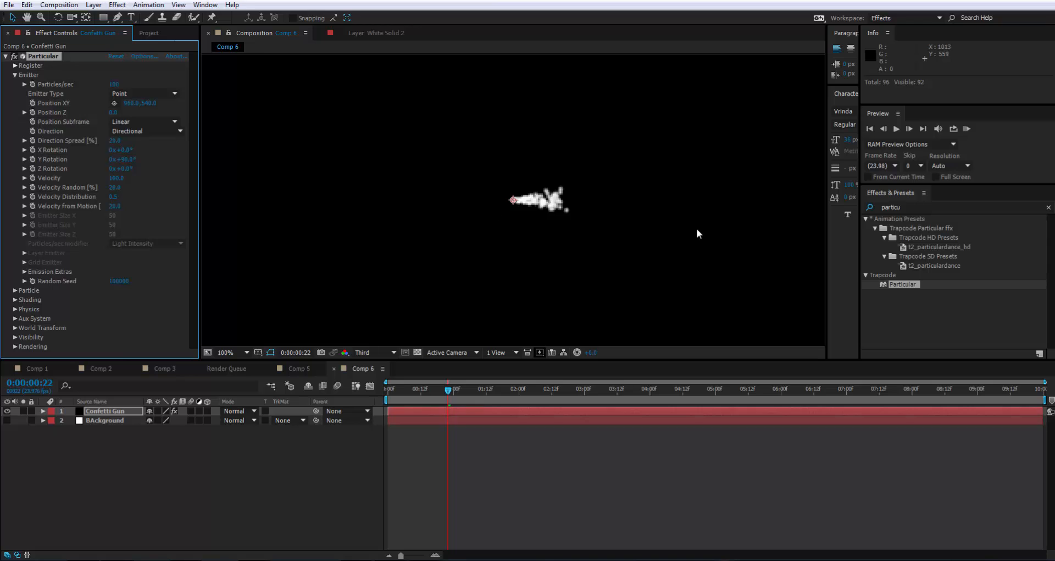
pyautogui.press('KP_0')
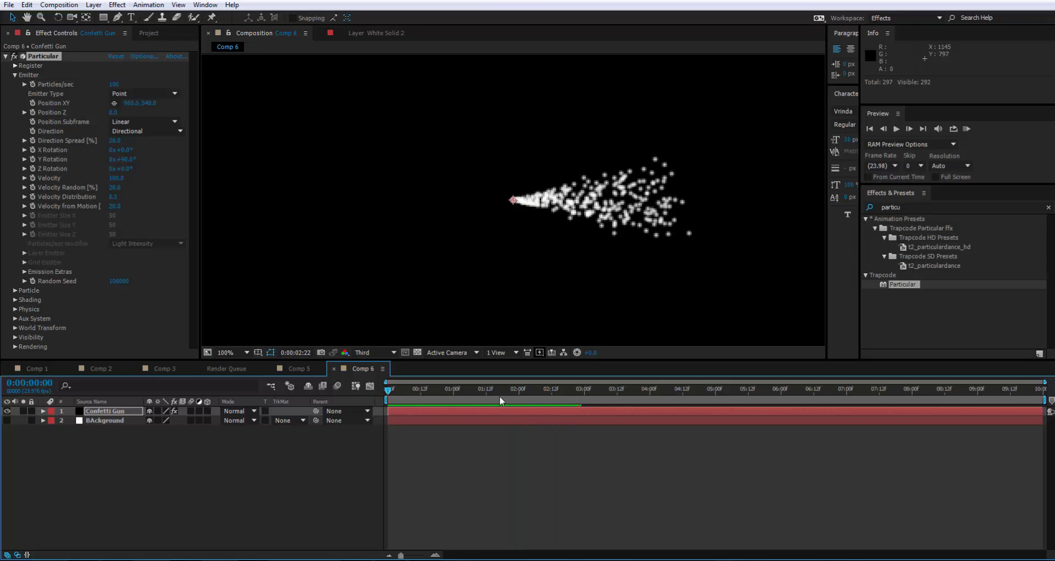
pyautogui.moveTo(508, 393); pyautogui.dragTo(326, 400)
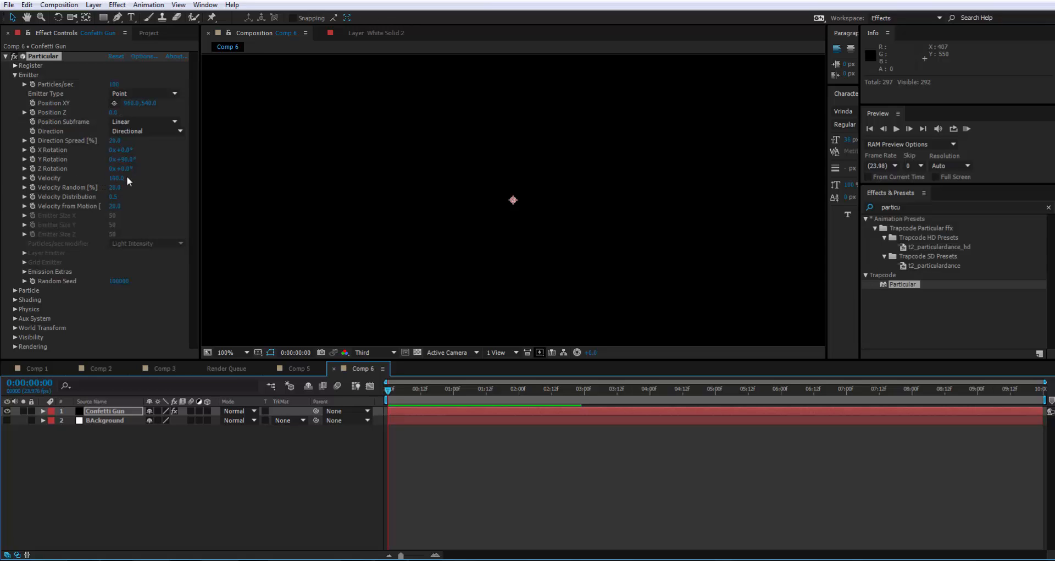
# Step: Raise the emitter's Velocity to about 300 and preview the faster particle stream
pyautogui.moveTo(404, 387); pyautogui.dragTo(491, 388)
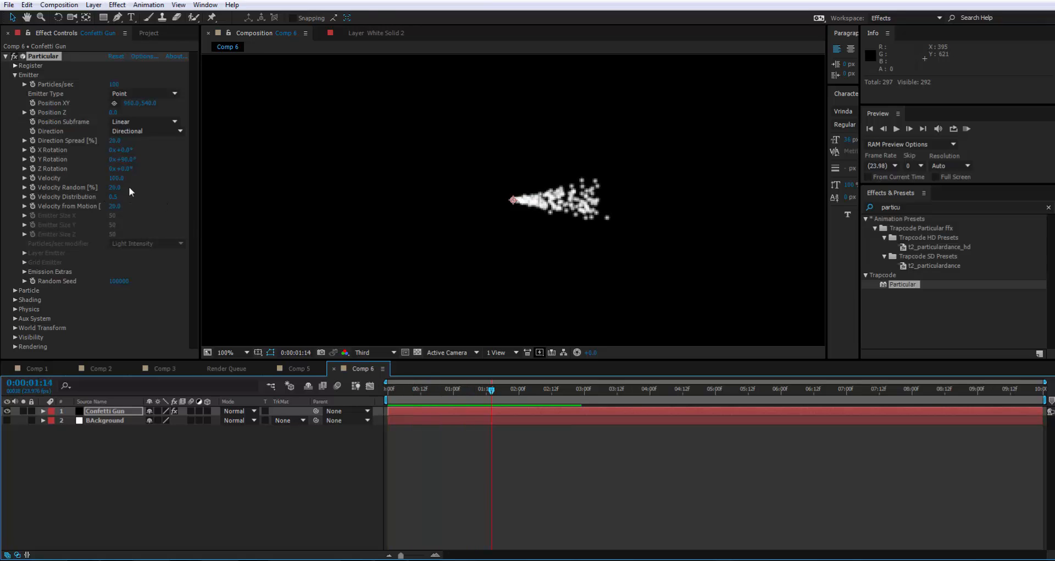
pyautogui.moveTo(117, 178); pyautogui.dragTo(135, 180)
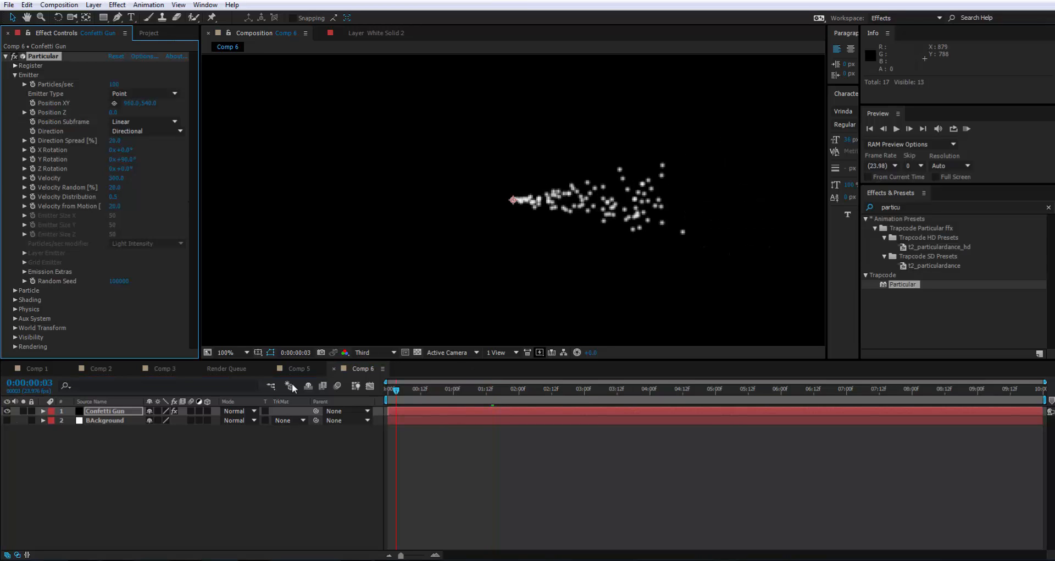
pyautogui.press('KP_0')
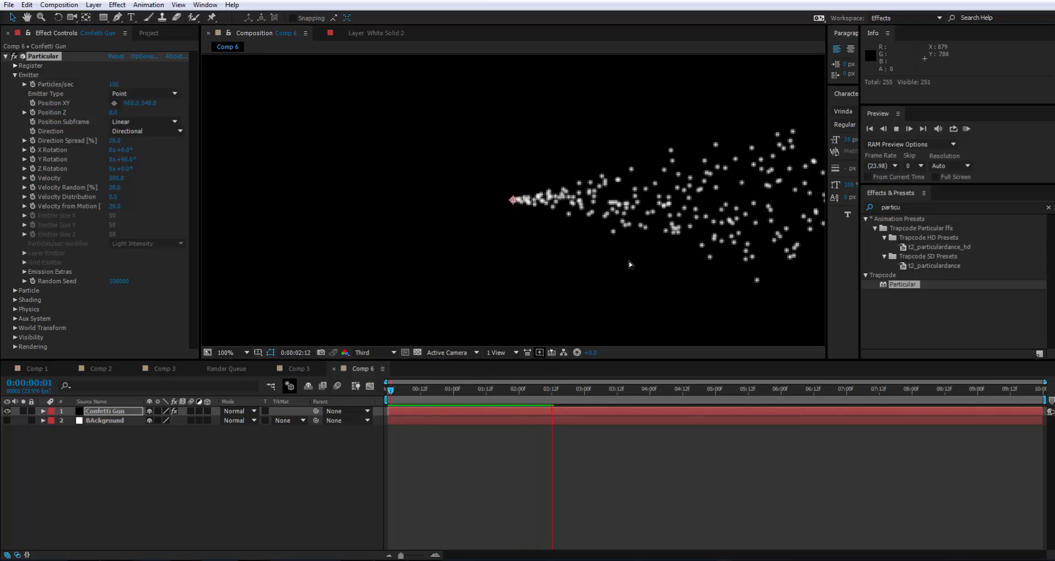
pyautogui.press('space')
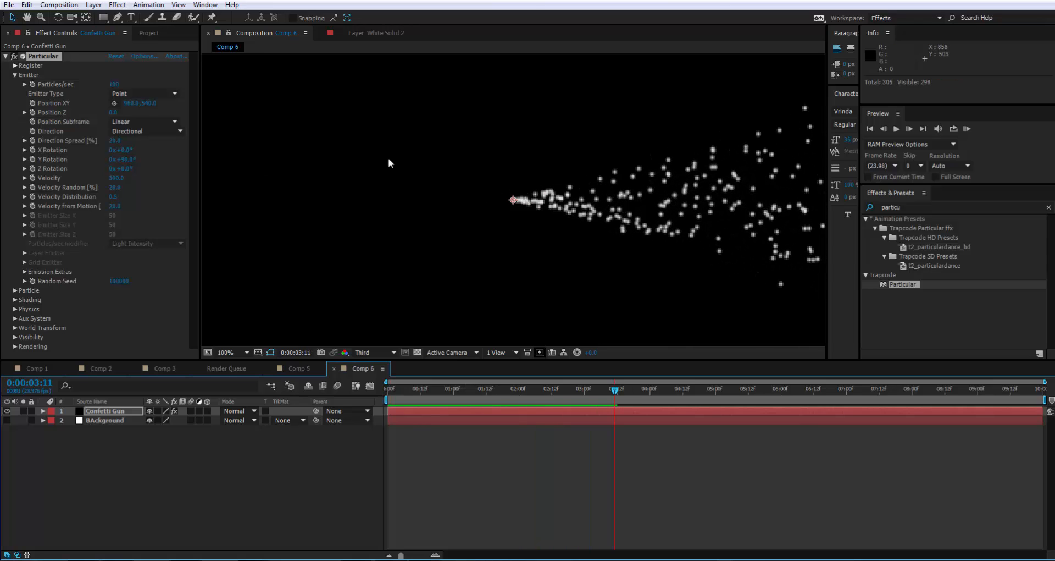
pyautogui.moveTo(542, 393); pyautogui.dragTo(419, 404)
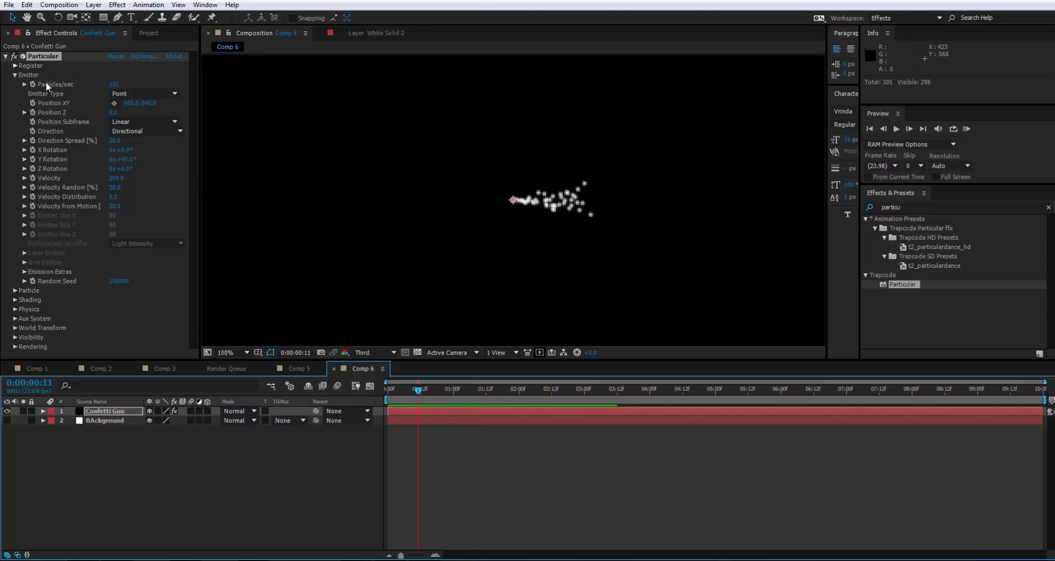
# Step: Set the emitter's Particles/sec to 0 and start its keyframe animation at 0:00:01:00
pyautogui.moveTo(113, 85); pyautogui.dragTo(55, 85)
pyautogui.moveTo(418, 395); pyautogui.dragTo(452, 391)
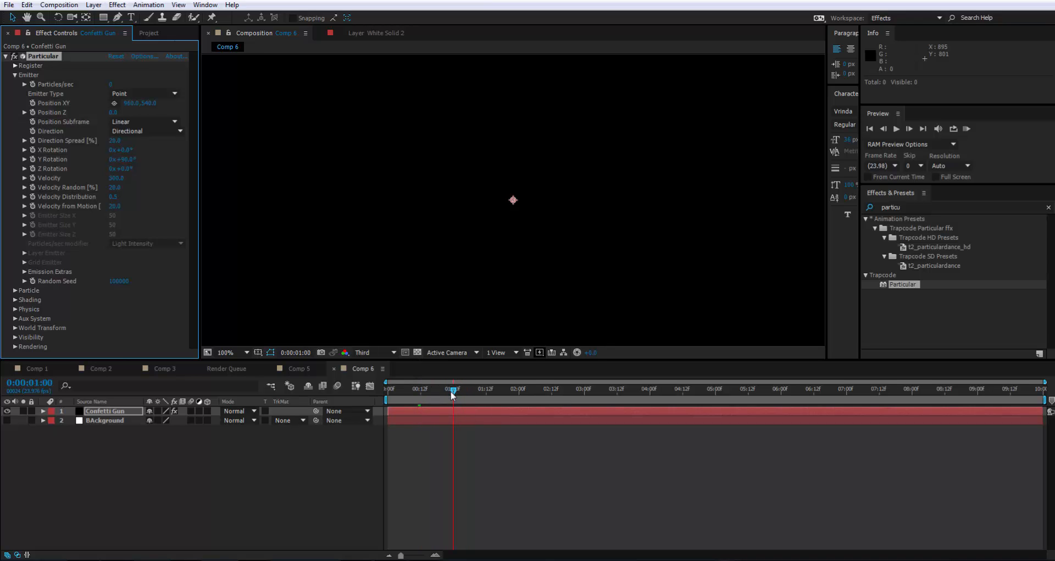
pyautogui.click(35, 83)
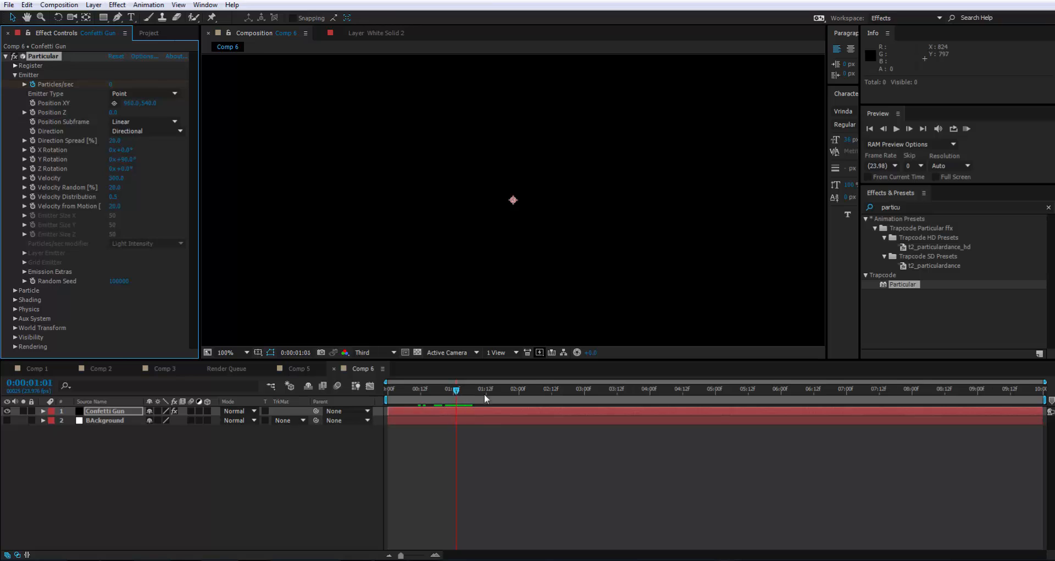
# Step: Add a Particles/sec keyframe of 1300 at 0:00:01:12
pyautogui.moveTo(485, 397); pyautogui.dragTo(489, 397)
pyautogui.click(486, 393)
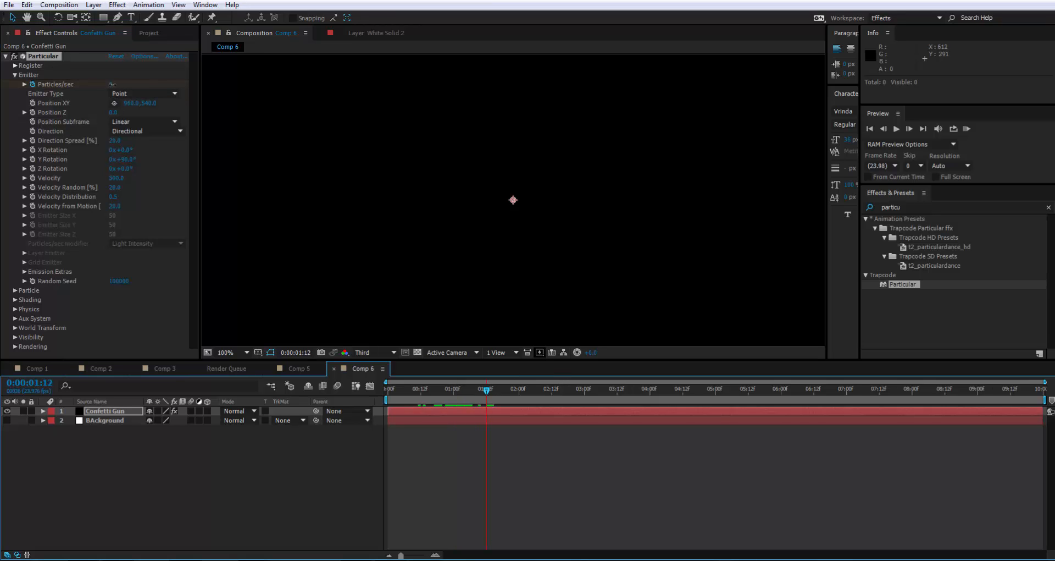
pyautogui.moveTo(110, 84)
pyautogui.mouseDown()
pyautogui.moveTo(211, 83)
pyautogui.moveTo(184, 85)
pyautogui.mouseUp()
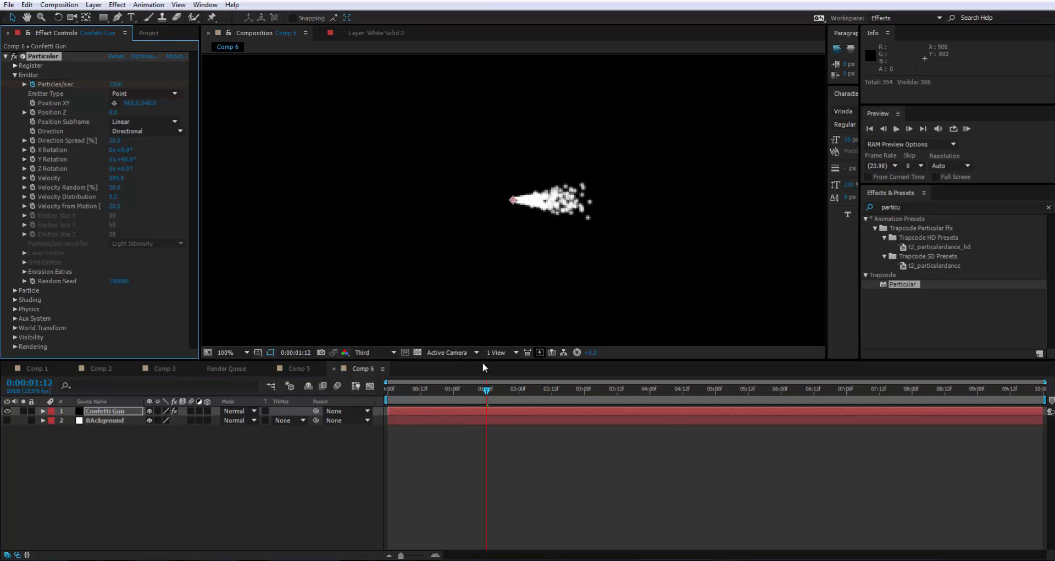
# Step: Add a Particles/sec keyframe of 0 at 0:00:01:13 so the emitter stops right after its peak
pyautogui.moveTo(409, 555); pyautogui.dragTo(429, 556)
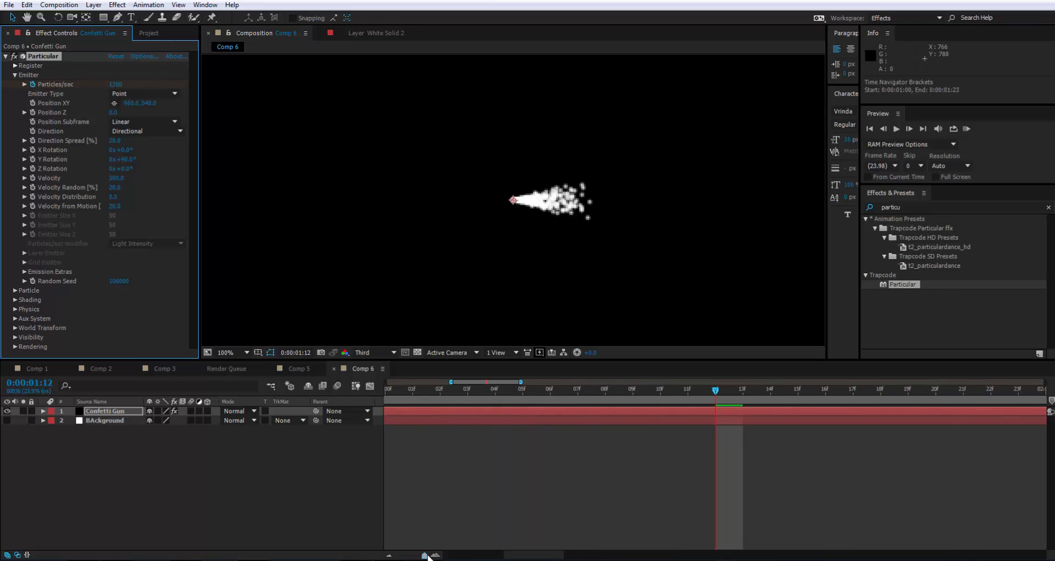
pyautogui.click(43, 411)
pyautogui.click(53, 420)
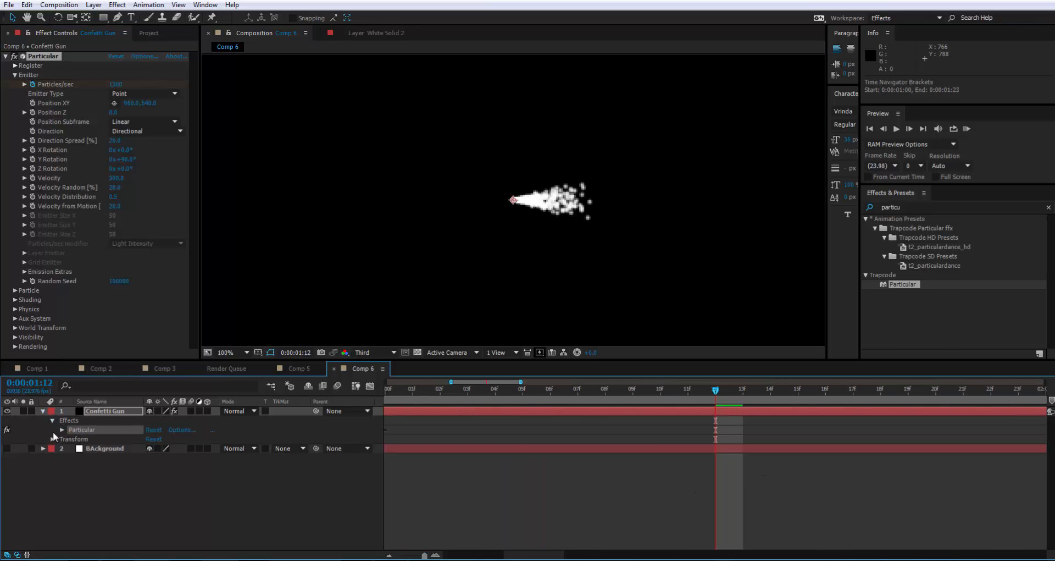
pyautogui.click(63, 429)
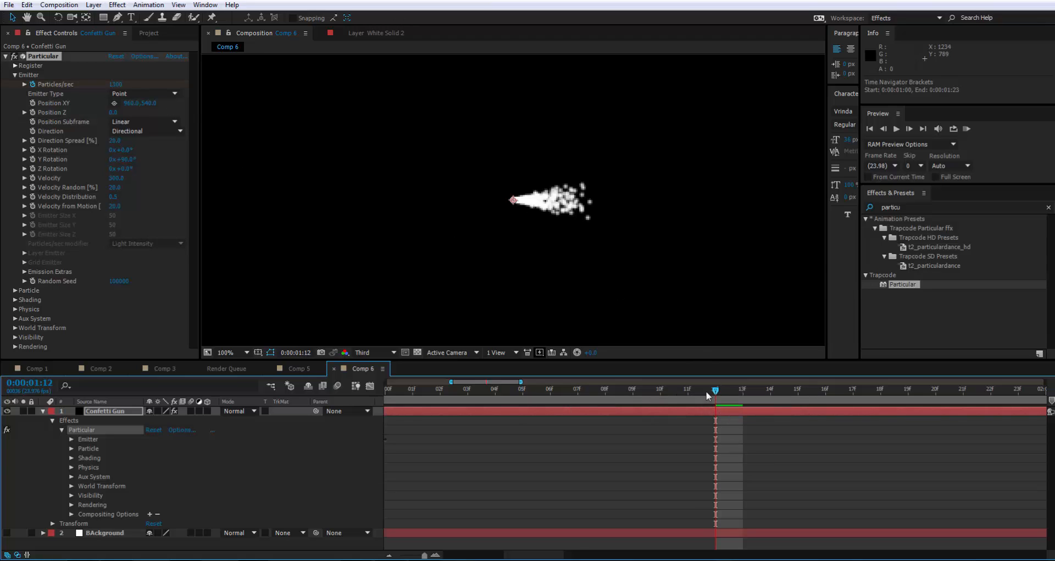
pyautogui.moveTo(714, 396); pyautogui.dragTo(742, 397)
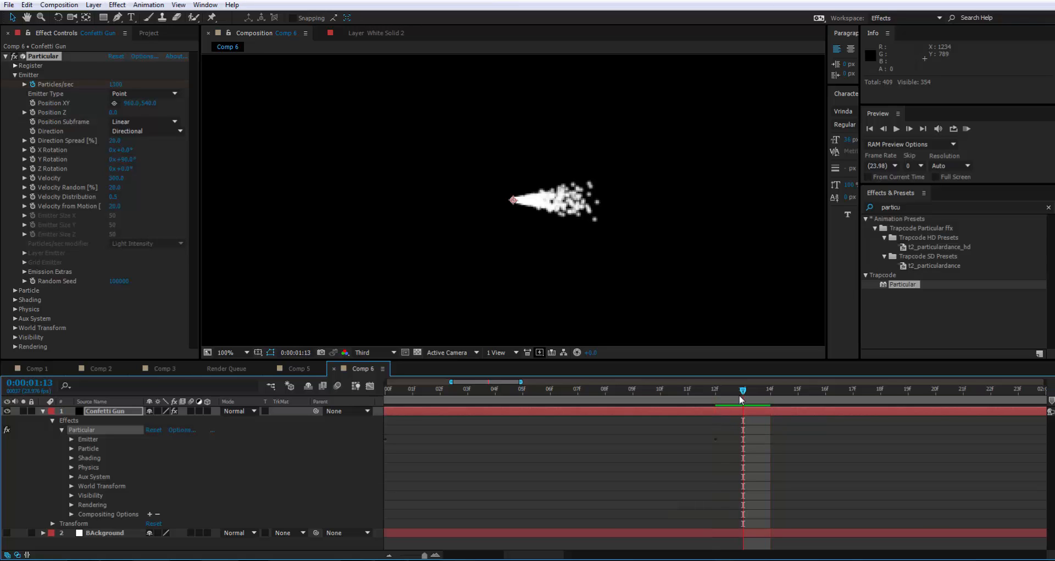
pyautogui.click(125, 84)
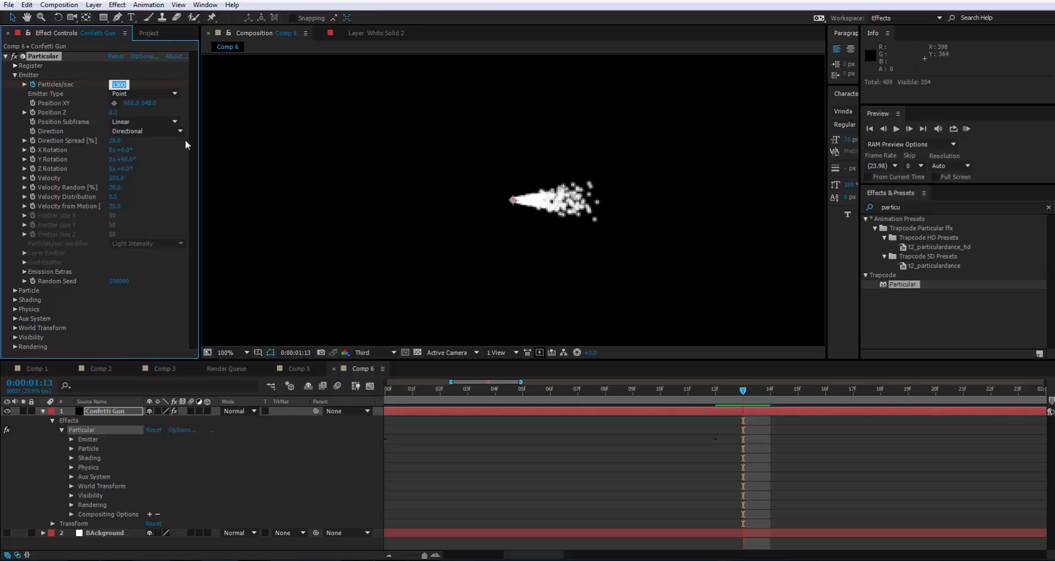
pyautogui.write('0')
pyautogui.press('Return')
# Step: Preview the particle burst repeatedly, including from before its first keyframe, to judge the timing of the start and stop
pyautogui.press('space')
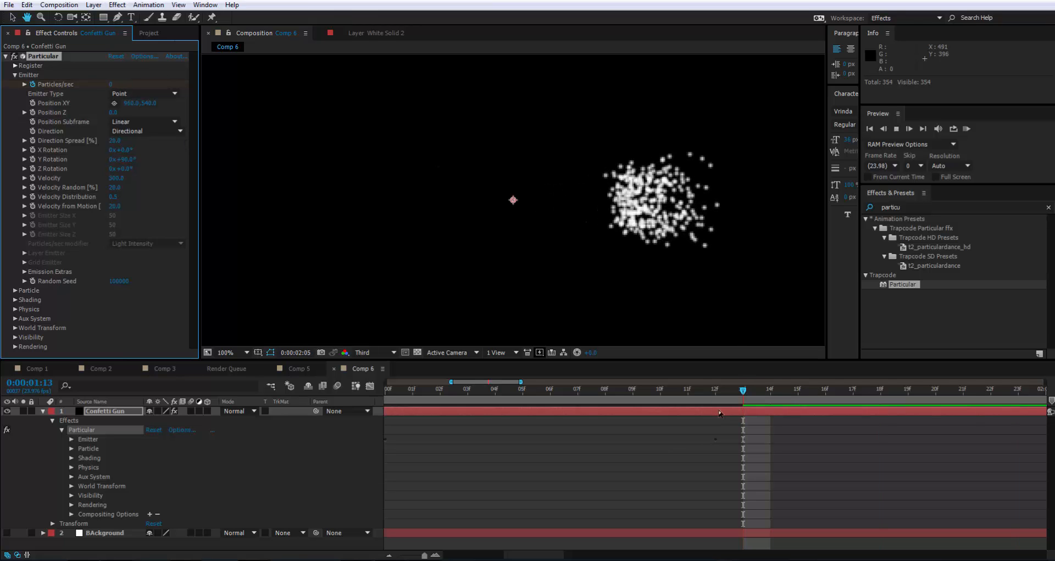
pyautogui.press('space')
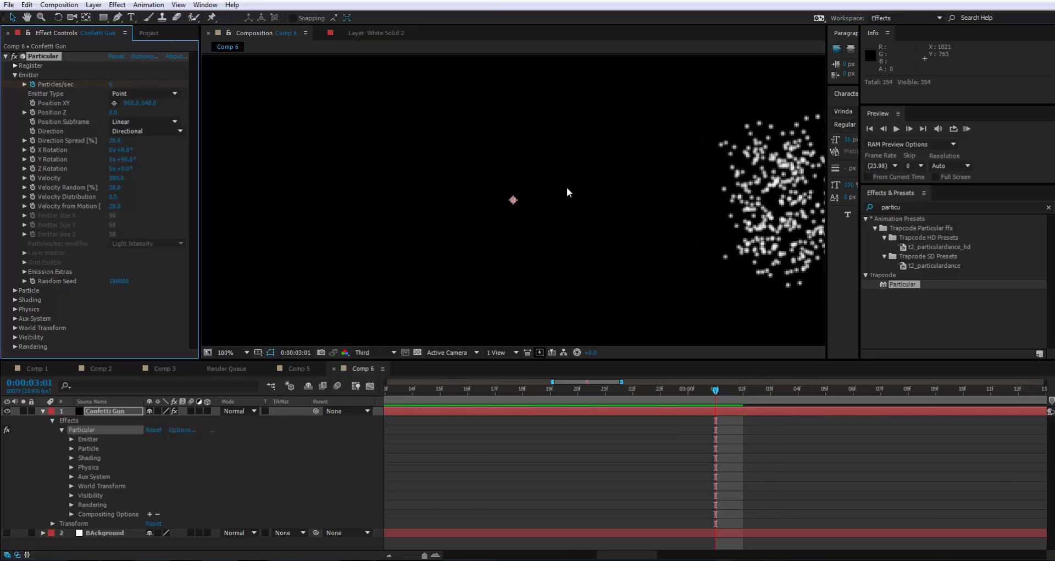
pyautogui.press('space')
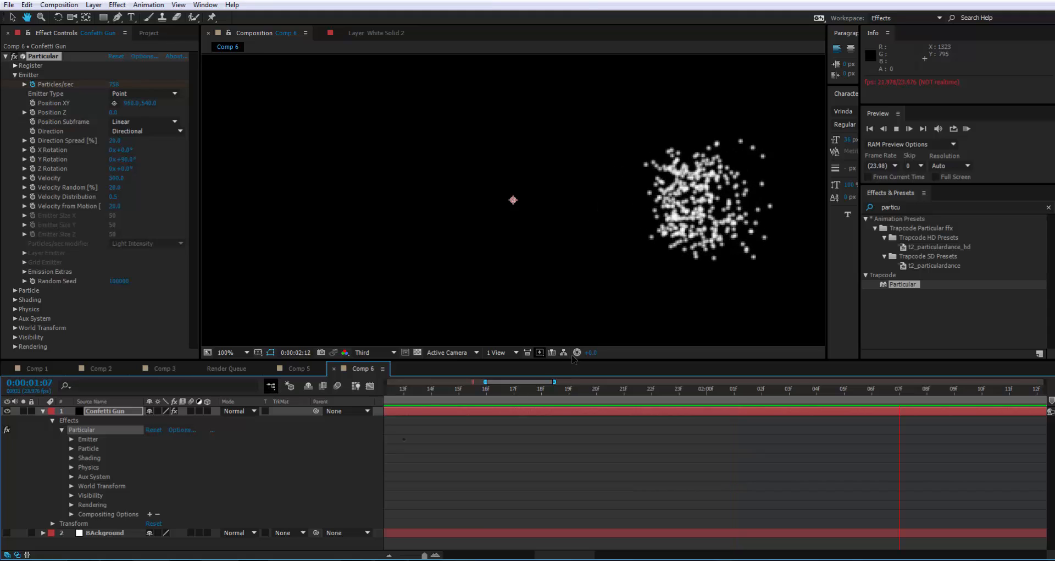
pyautogui.press('space')
pyautogui.moveTo(537, 391); pyautogui.dragTo(99, 412)
pyautogui.press('space')
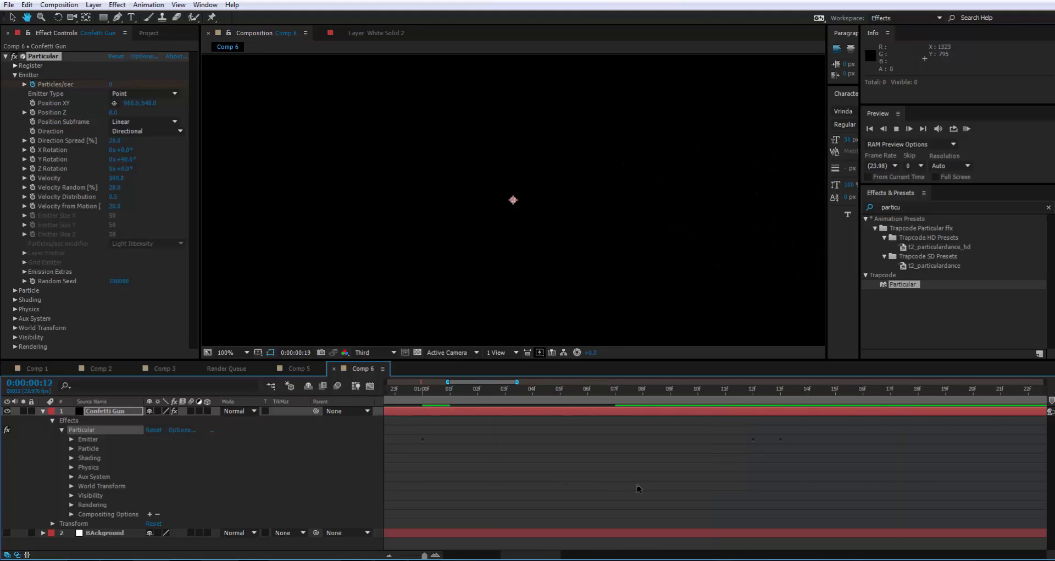
pyautogui.press('space')
pyautogui.moveTo(421, 393); pyautogui.dragTo(373, 400)
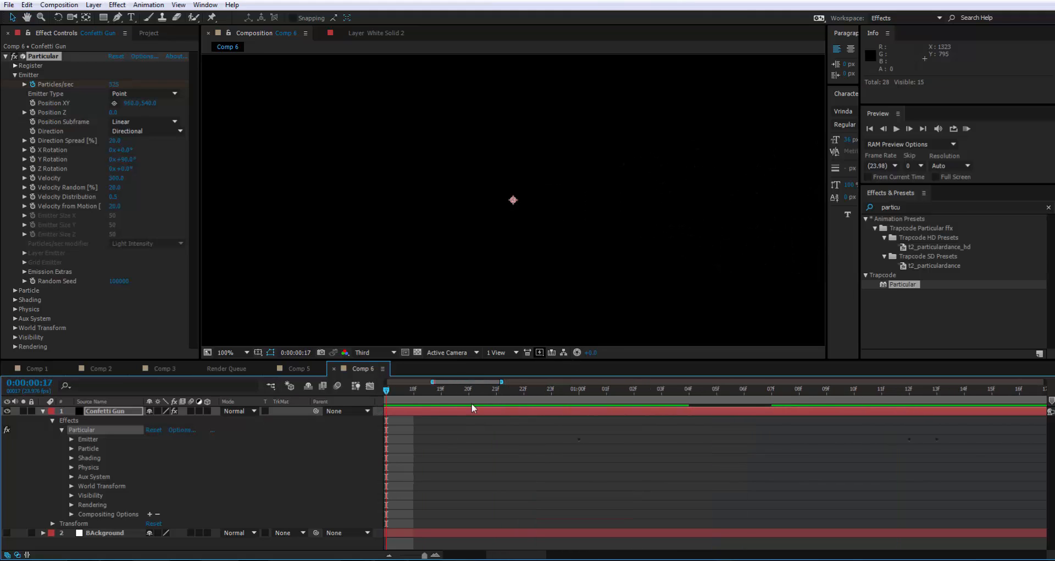
pyautogui.press('space')
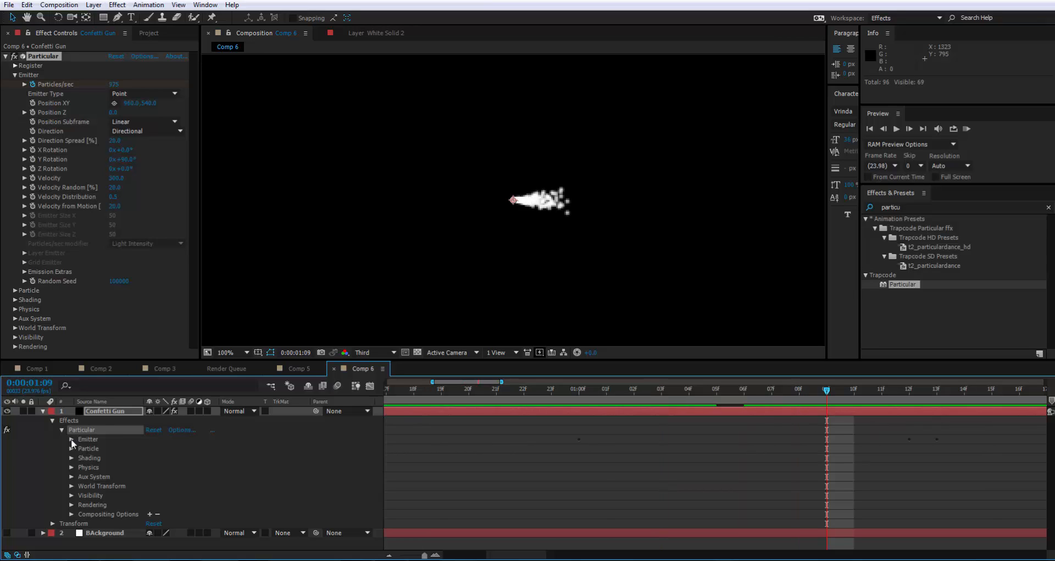
# Step: Move the first Particles/sec keyframe to 0:00:01:05 and preview the shorter burst
pyautogui.click(71, 439)
pyautogui.scroll(-2, 634, 427)
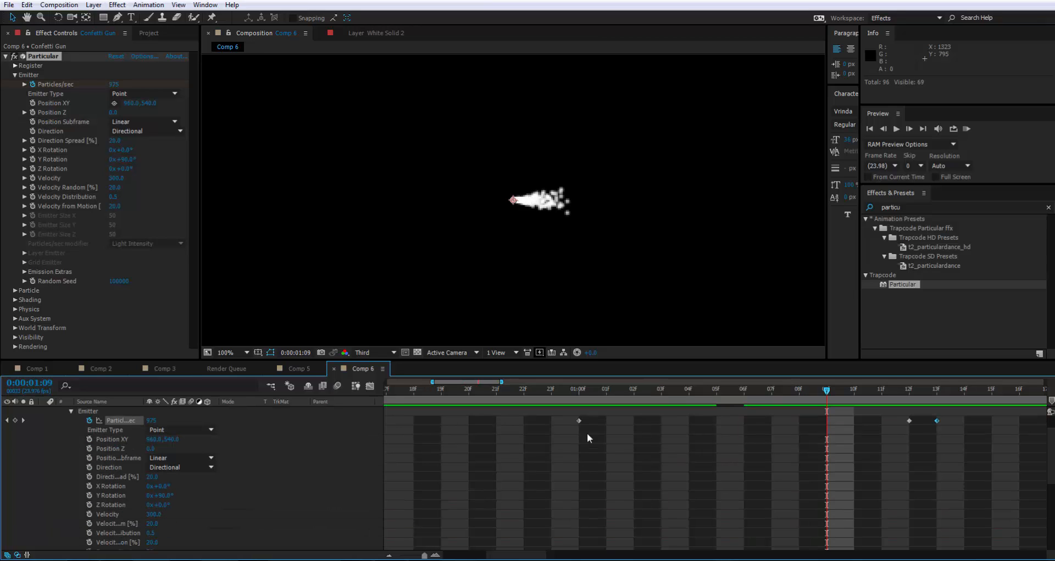
pyautogui.moveTo(585, 423); pyautogui.dragTo(724, 423)
pyautogui.click(551, 388)
pyautogui.press('space')
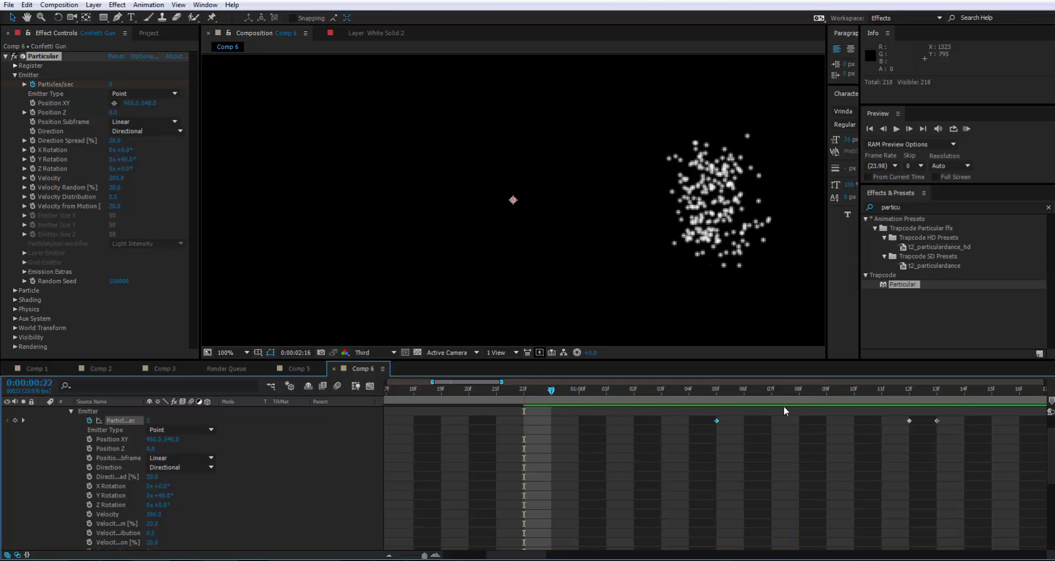
pyautogui.press('space')
# Step: Raise the Particles/sec keyframe at 0:00:01:12 to about 3480 and preview the denser burst
pyautogui.moveTo(720, 389); pyautogui.dragTo(339, 439)
pyautogui.click(634, 391)
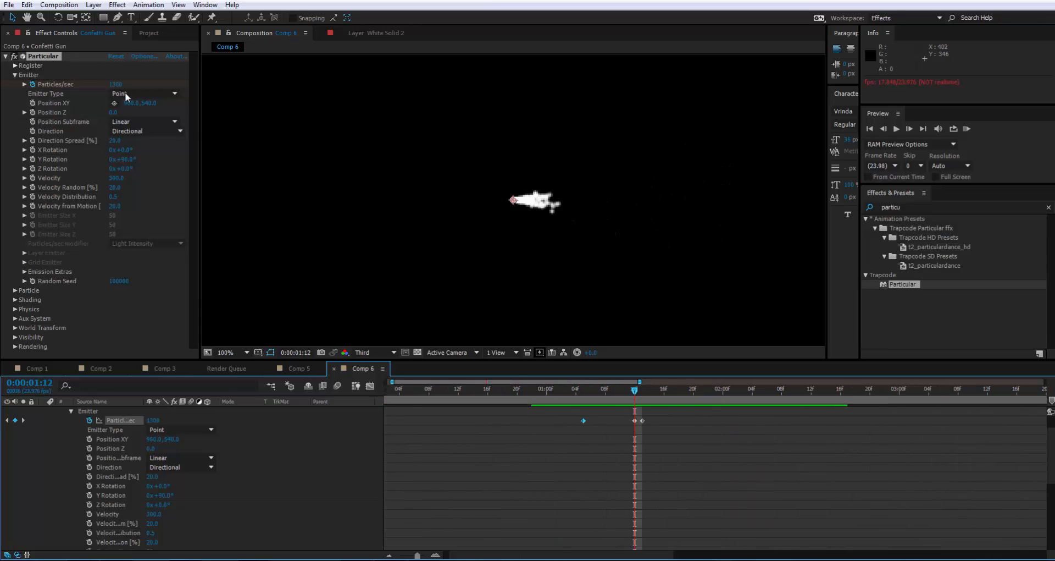
pyautogui.moveTo(117, 84); pyautogui.dragTo(241, 88)
pyautogui.click(580, 389)
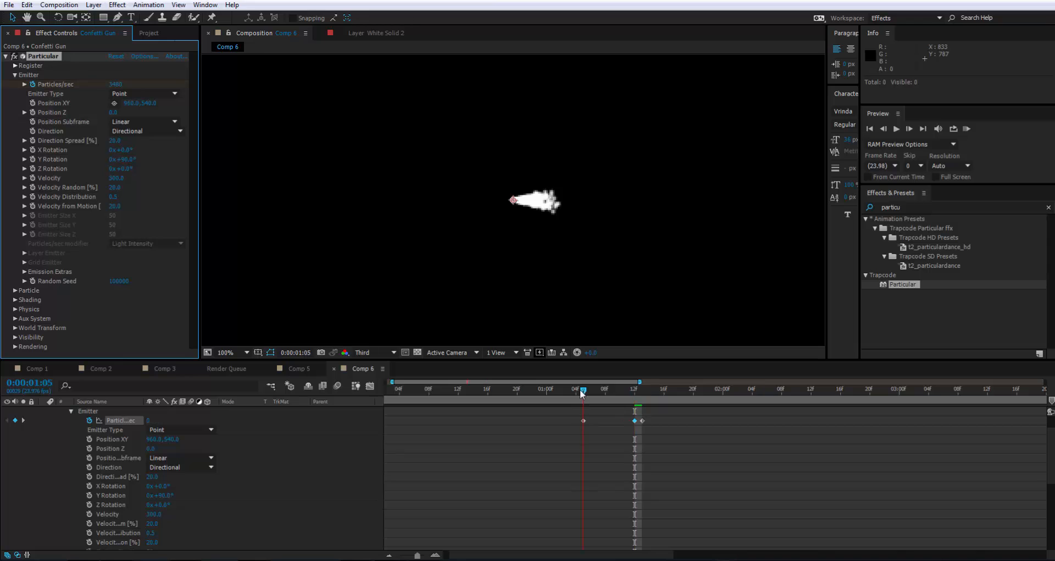
pyautogui.press('space')
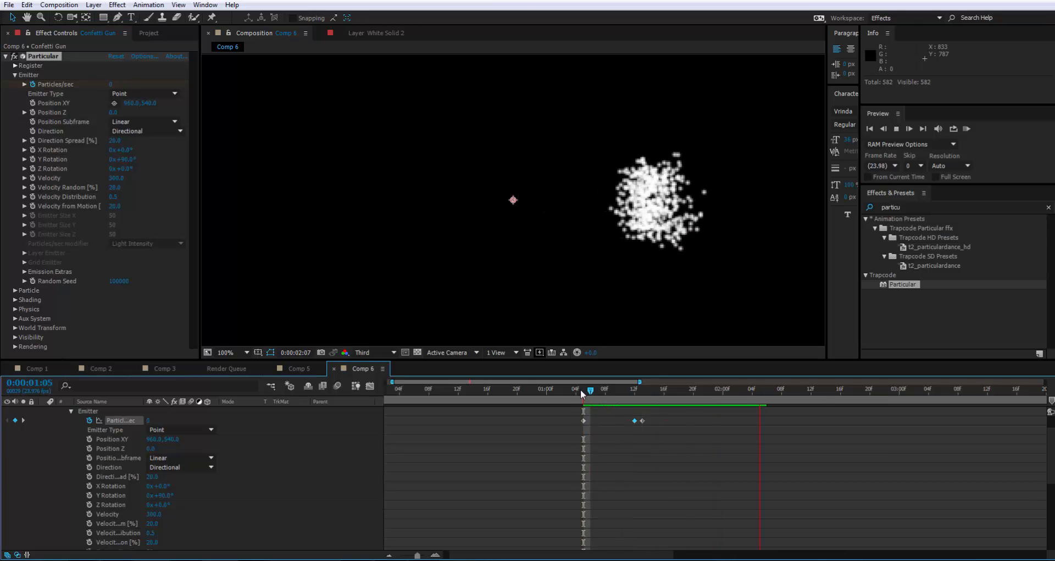
pyautogui.click(635, 390)
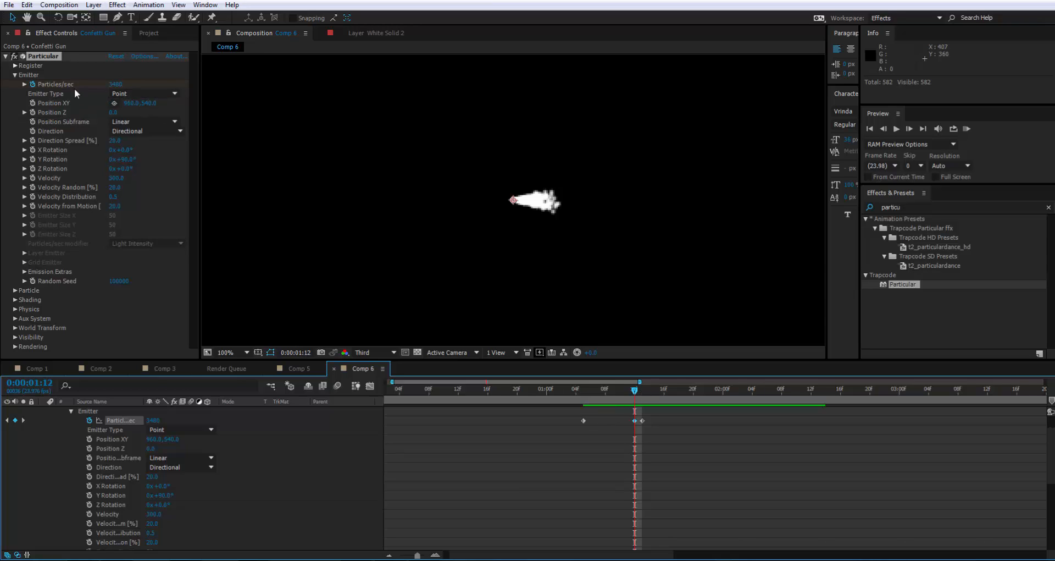
pyautogui.click(578, 390)
pyautogui.press('space')
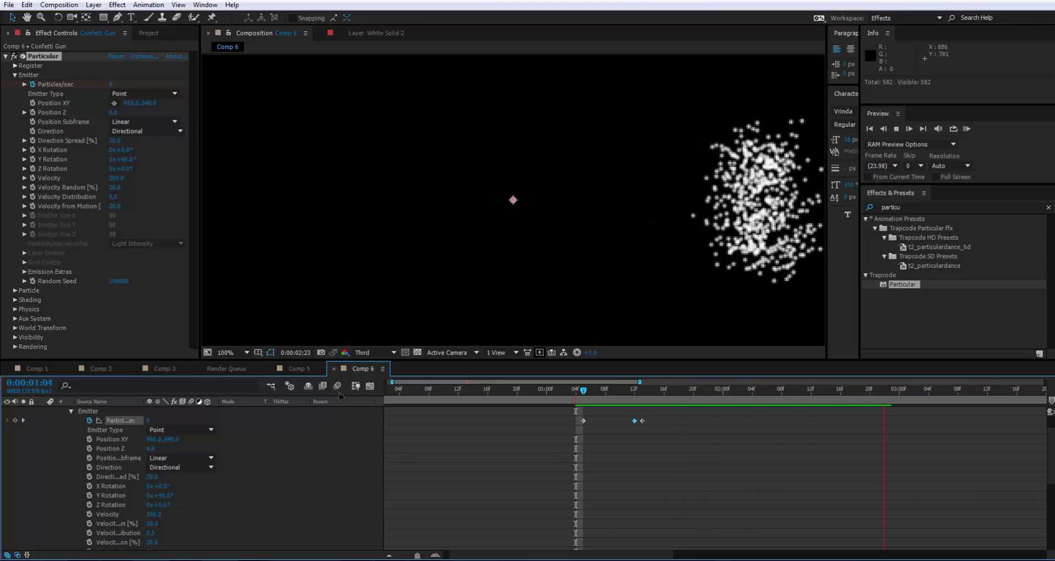
pyautogui.press('space')
pyautogui.moveTo(598, 392); pyautogui.dragTo(627, 391)
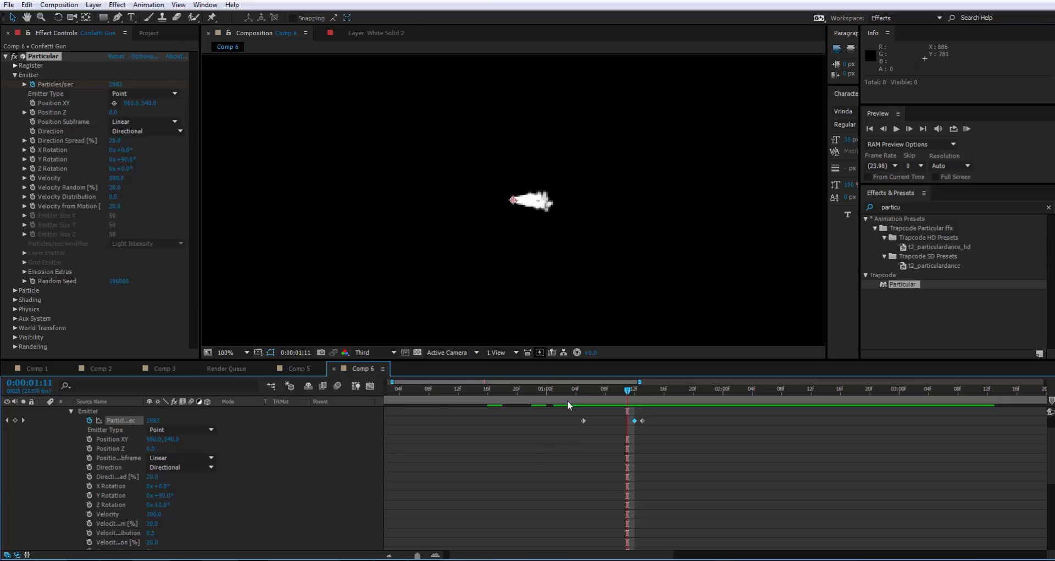
pyautogui.press('space')
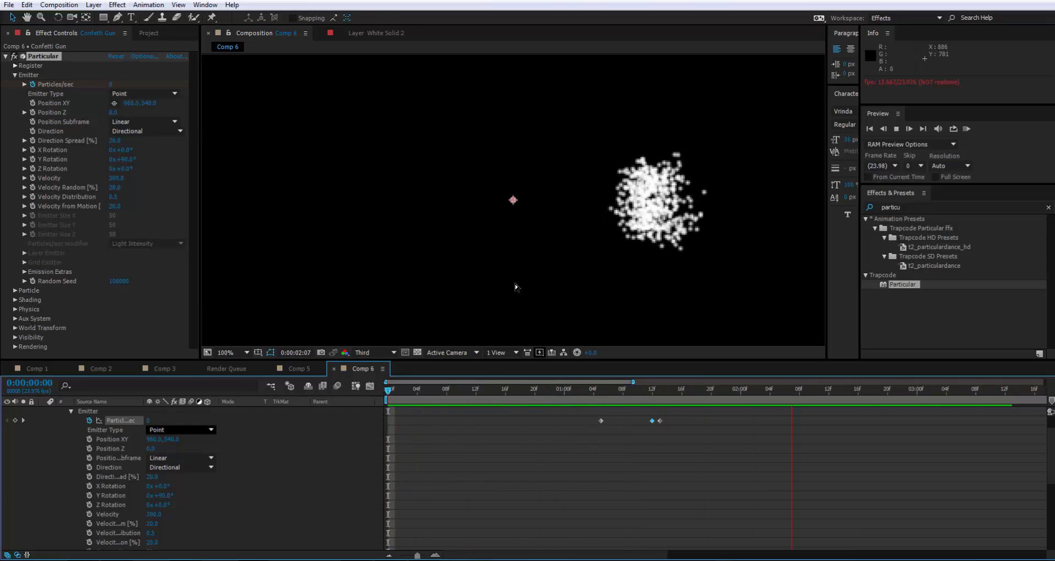
pyautogui.press('space')
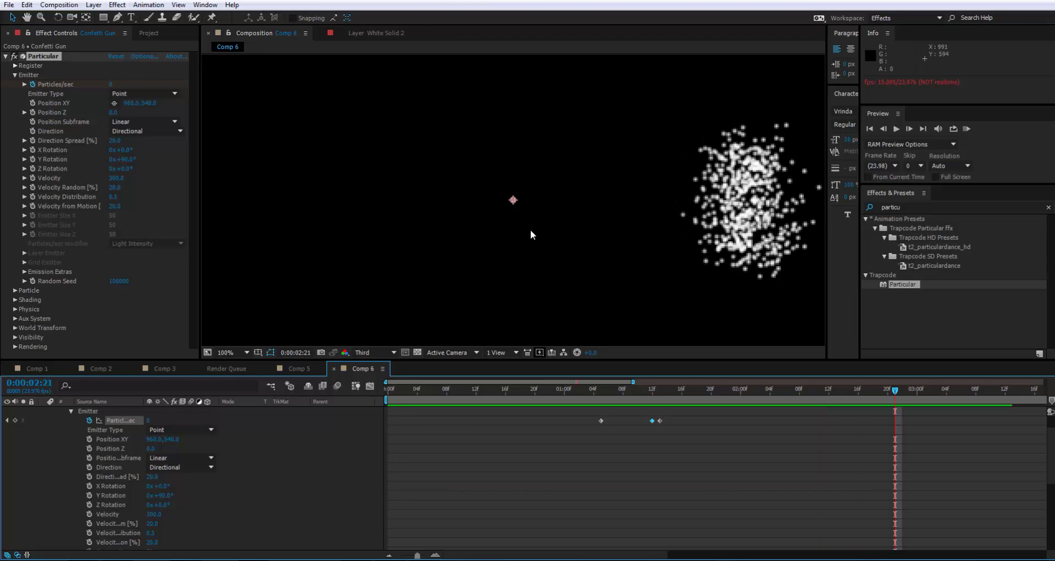
# Step: Move the emitter into the composition's lower-left corner, at Position XY of about 52, 1042
pyautogui.press(',')
pyautogui.click(616, 388)
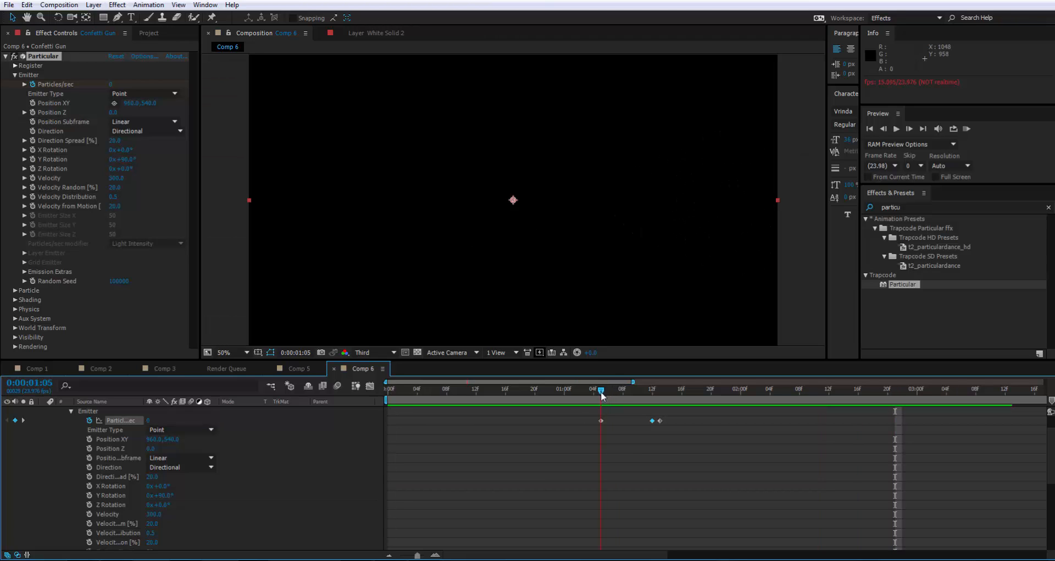
pyautogui.moveTo(637, 396); pyautogui.dragTo(628, 395)
pyautogui.moveTo(513, 200); pyautogui.dragTo(303, 326)
pyautogui.scroll(-1, 407, 302)
pyautogui.moveTo(447, 234); pyautogui.dragTo(478, 256)
pyautogui.scroll(2, 470, 224)
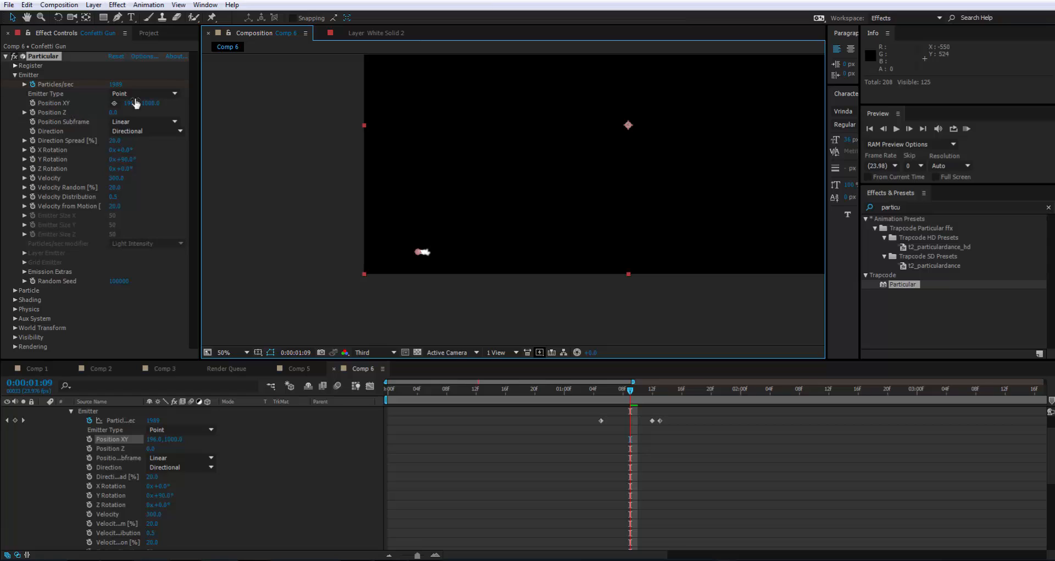
pyautogui.moveTo(421, 252); pyautogui.dragTo(381, 265)
pyautogui.hotkey('ctrl', 'z')
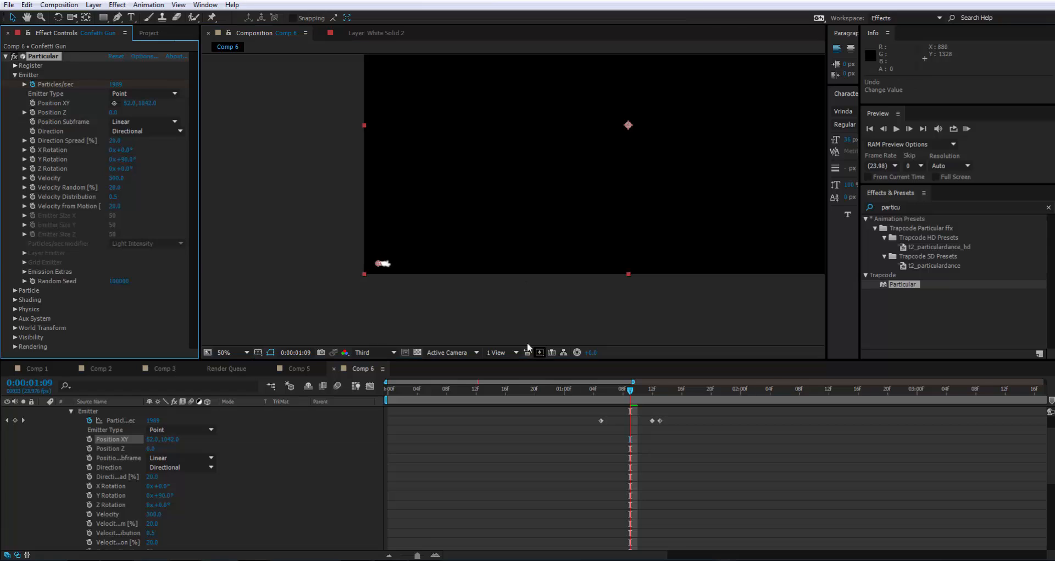
# Step: Aim the emitter diagonally up into the frame with X Rotation about -94°, Y Rotation 115° and Z Rotation 16°, and preview it
pyautogui.moveTo(132, 162)
pyautogui.mouseDown()
pyautogui.moveTo(75, 161)
pyautogui.moveTo(105, 162)
pyautogui.mouseUp()
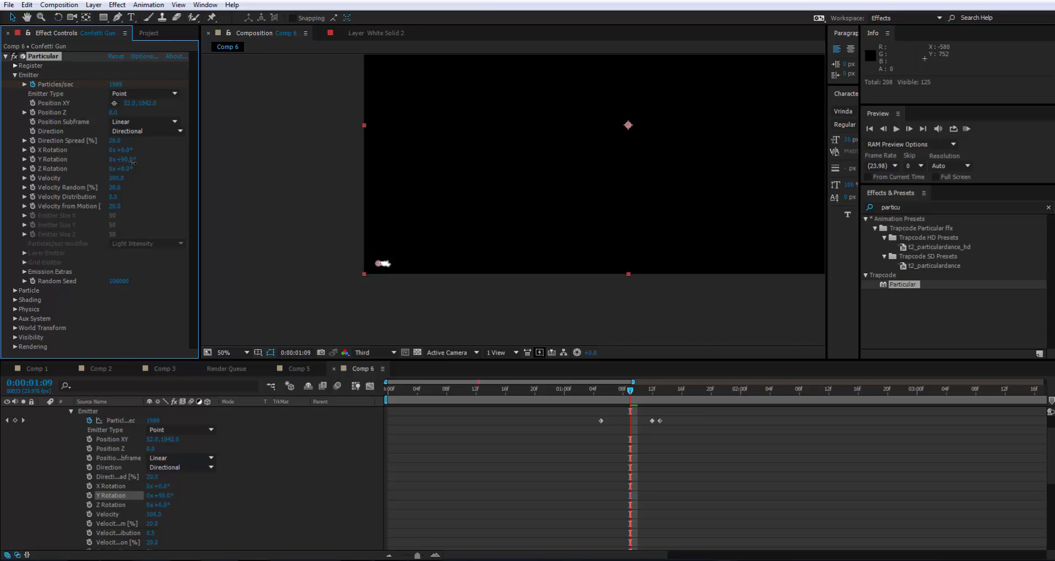
pyautogui.moveTo(125, 149)
pyautogui.mouseDown()
pyautogui.moveTo(92, 149)
pyautogui.moveTo(155, 171)
pyautogui.mouseUp()
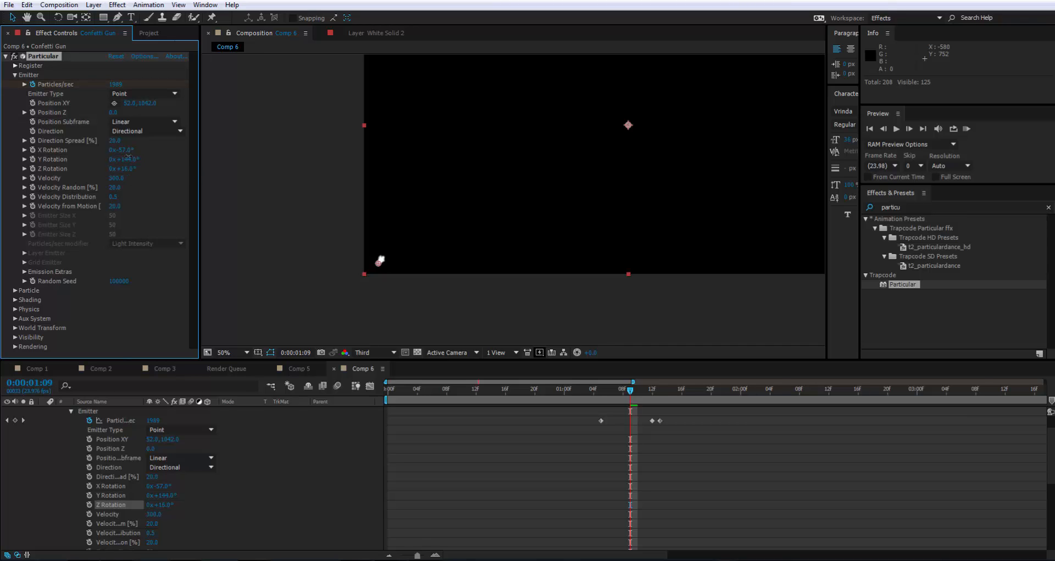
pyautogui.moveTo(128, 158)
pyautogui.mouseDown()
pyautogui.moveTo(155, 159)
pyautogui.moveTo(95, 154)
pyautogui.mouseUp()
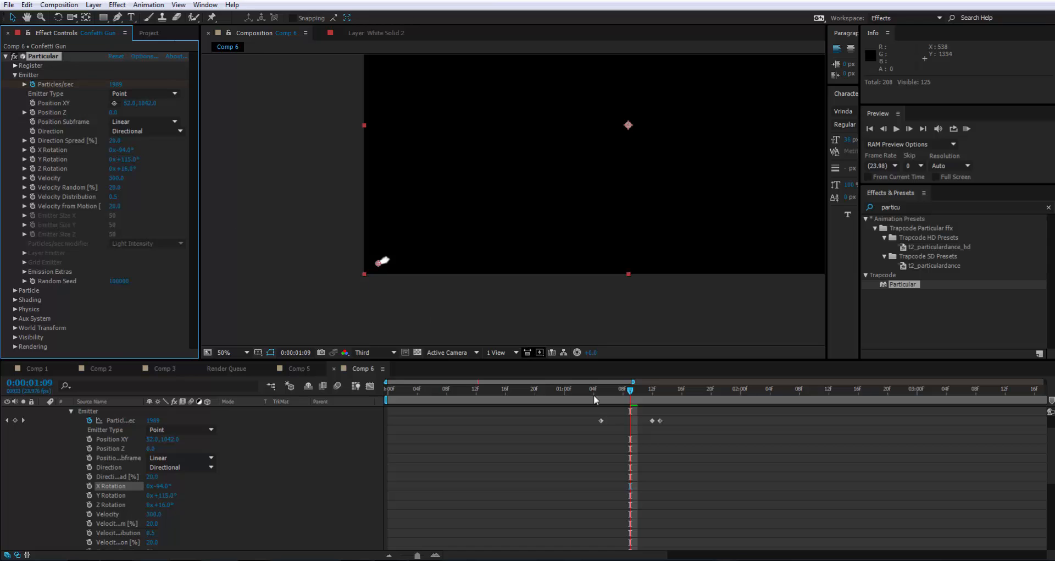
pyautogui.moveTo(631, 391)
pyautogui.mouseDown()
pyautogui.moveTo(1004, 437)
pyautogui.moveTo(602, 422)
pyautogui.mouseUp()
pyautogui.press('space')
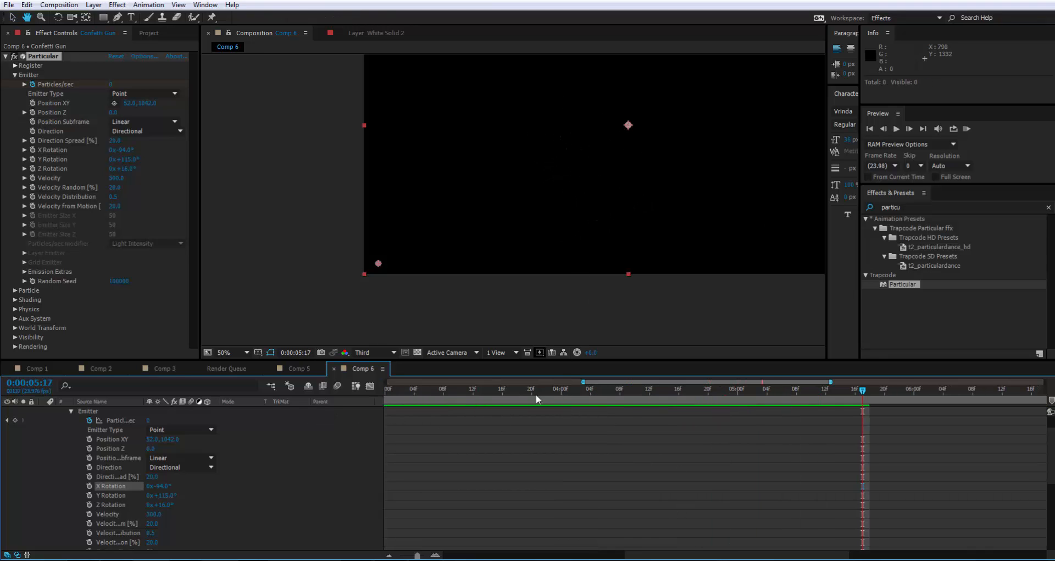
# Step: Duplicate the three Particles/sec keyframes starting at 0:00:01:20 and preview the two successive bursts
pyautogui.moveTo(536, 393); pyautogui.dragTo(480, 440)
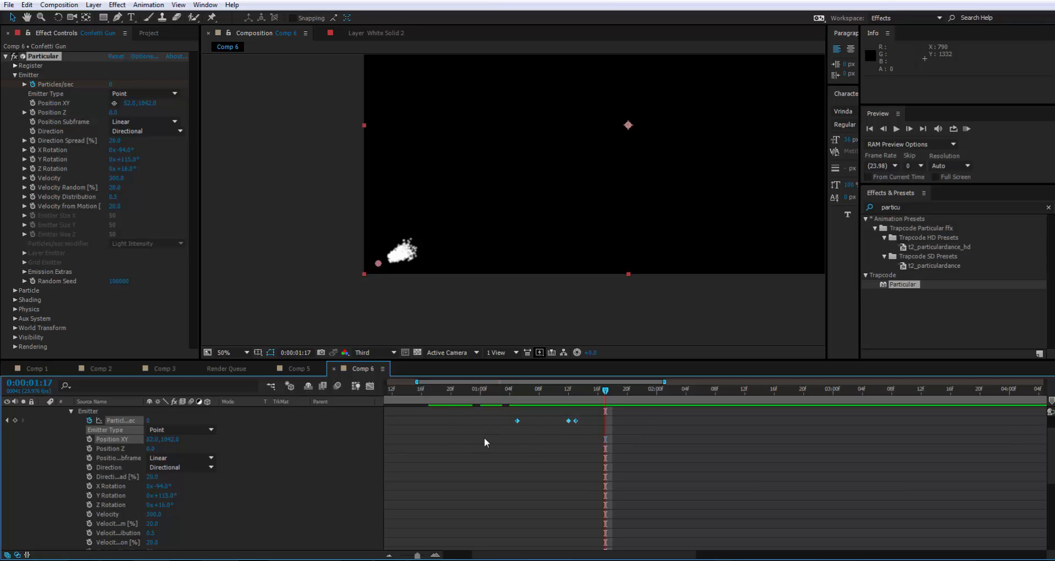
pyautogui.hotkey('ctrl', 'c')
pyautogui.moveTo(605, 391); pyautogui.dragTo(629, 390)
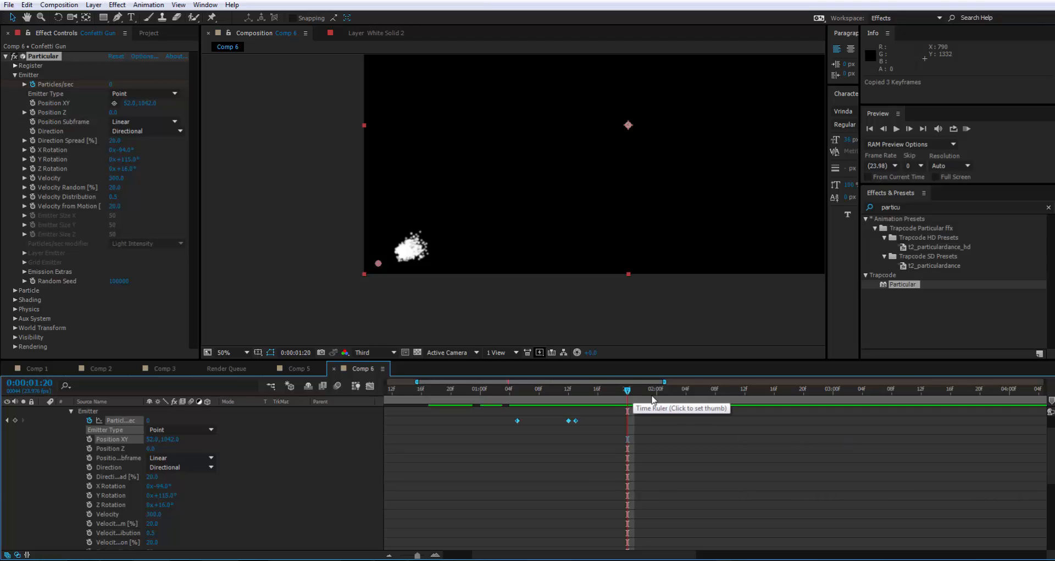
pyautogui.hotkey('ctrl', 'v')
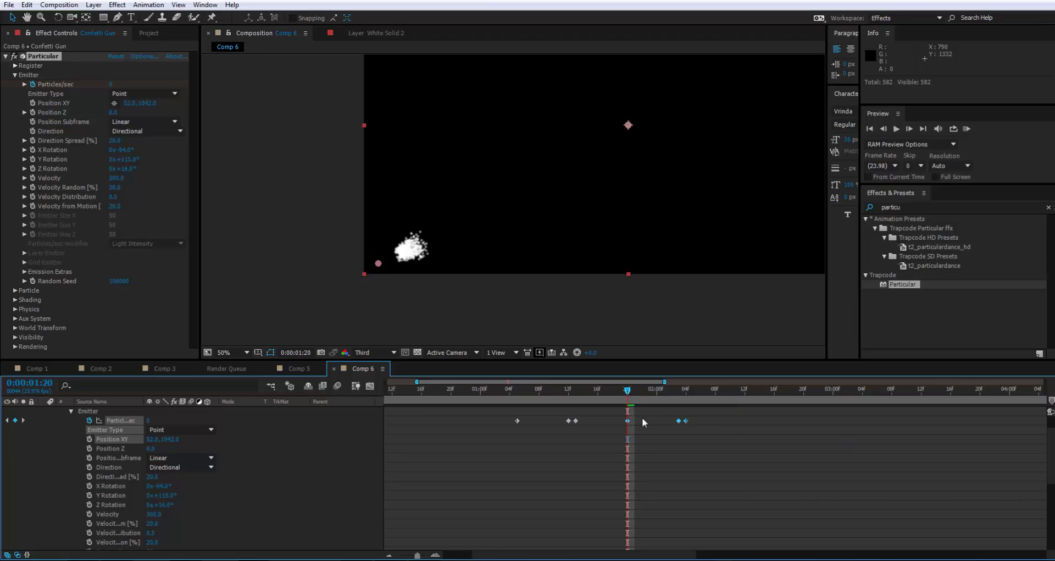
pyautogui.press('space')
pyautogui.press('space')
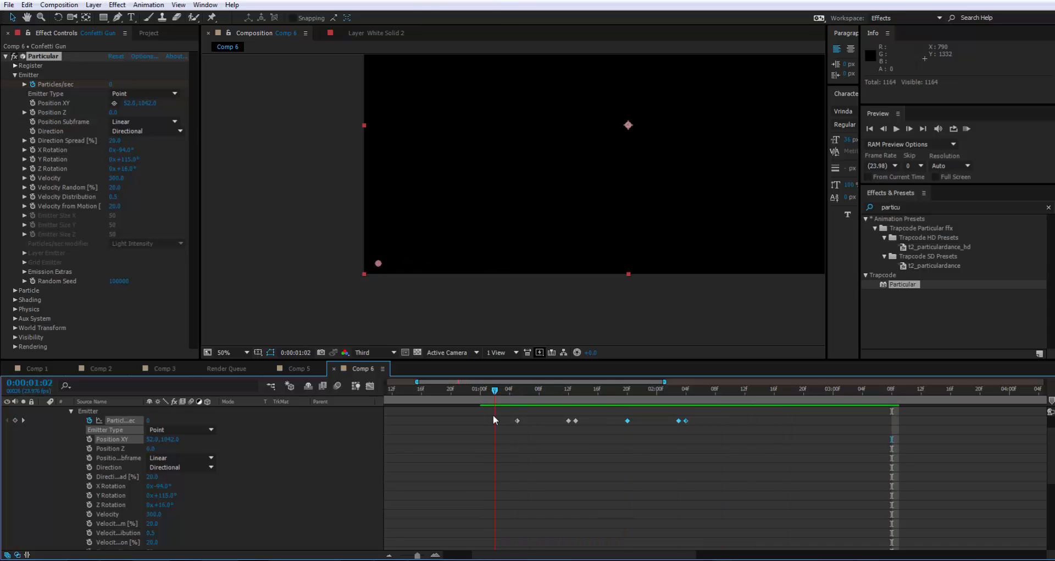
pyautogui.click(494, 391)
pyautogui.press('space')
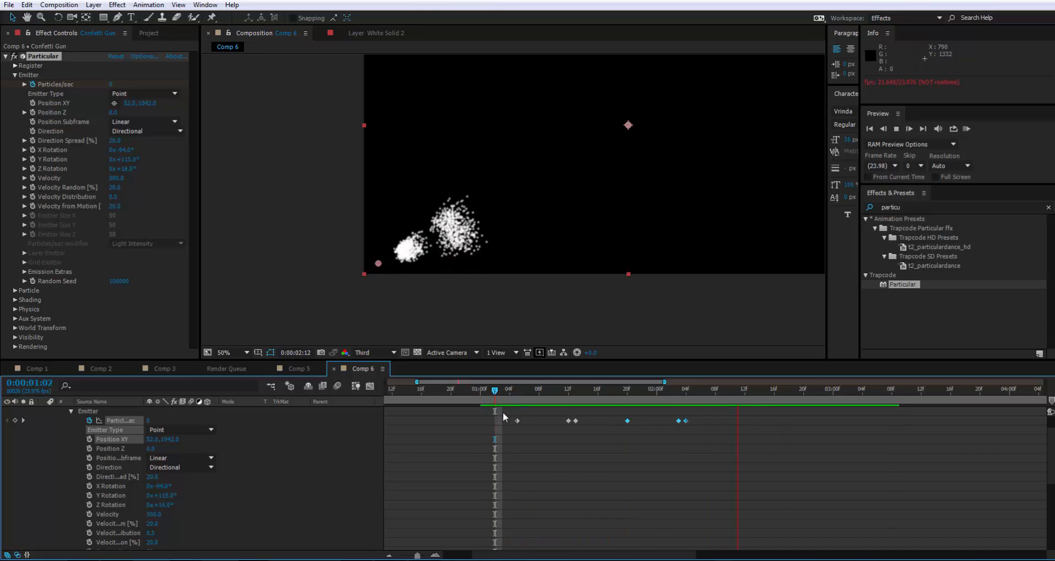
pyautogui.press('space')
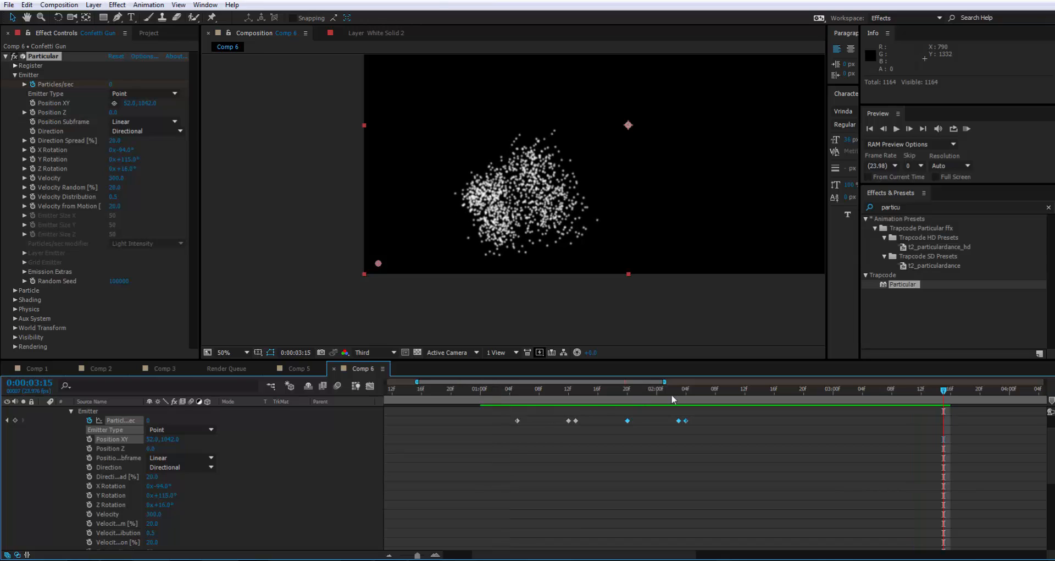
pyautogui.moveTo(635, 390); pyautogui.dragTo(834, 391)
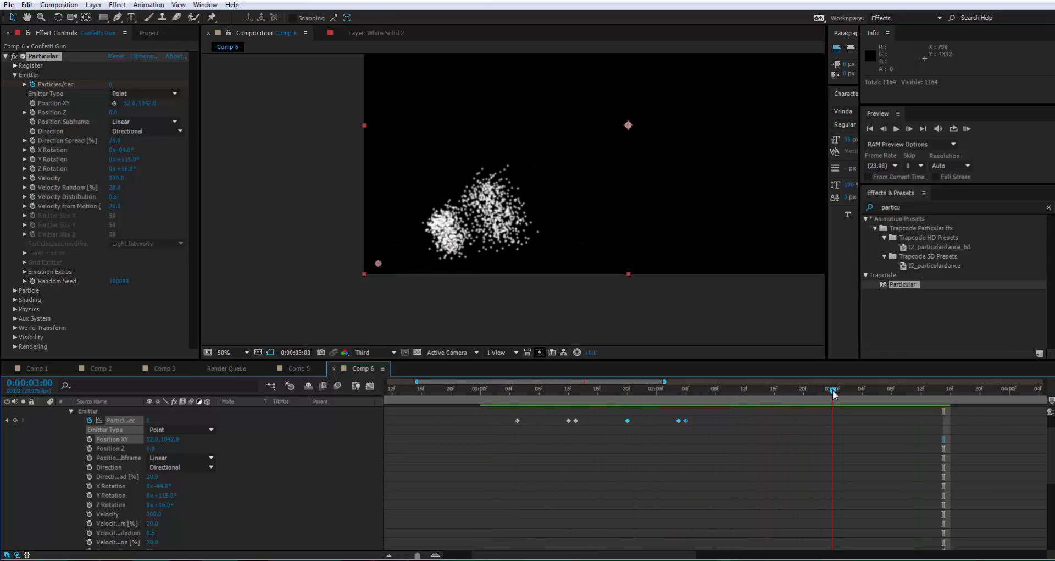
# Step: Paste the copied set of Particles/sec keyframes starting at 0:00:03:00 and preview all three bursts from 0:00:01:04
pyautogui.hotkey('alt', ']')
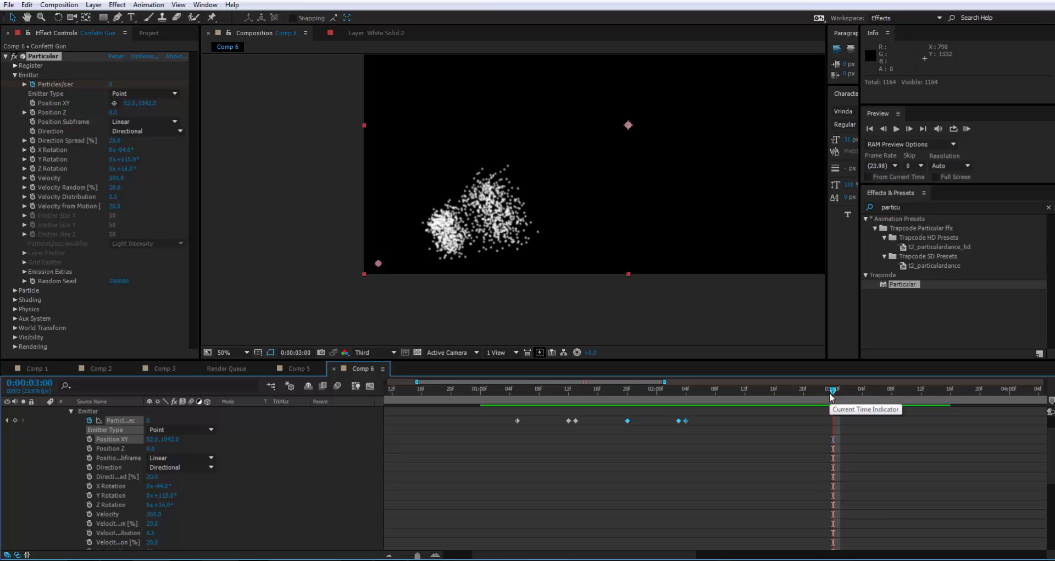
pyautogui.hotkey('ctrl', 'v')
pyautogui.moveTo(831, 397); pyautogui.dragTo(510, 419)
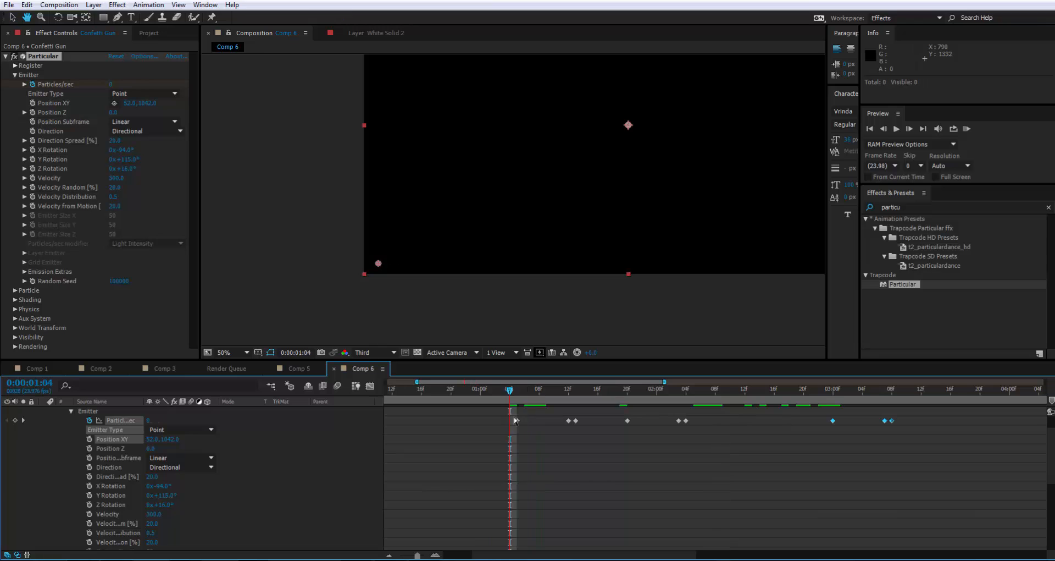
pyautogui.press('space')
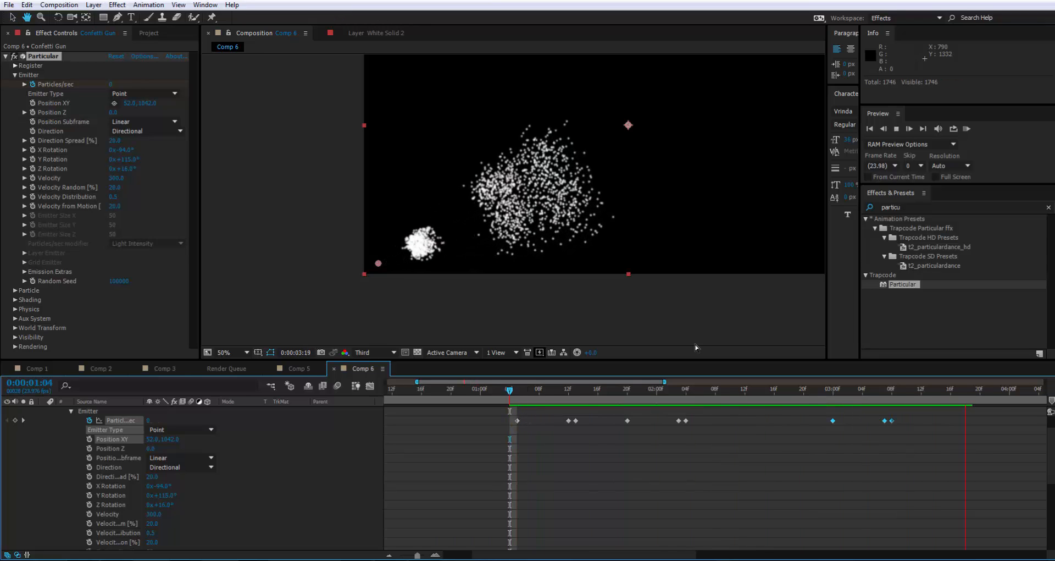
pyautogui.press('space')
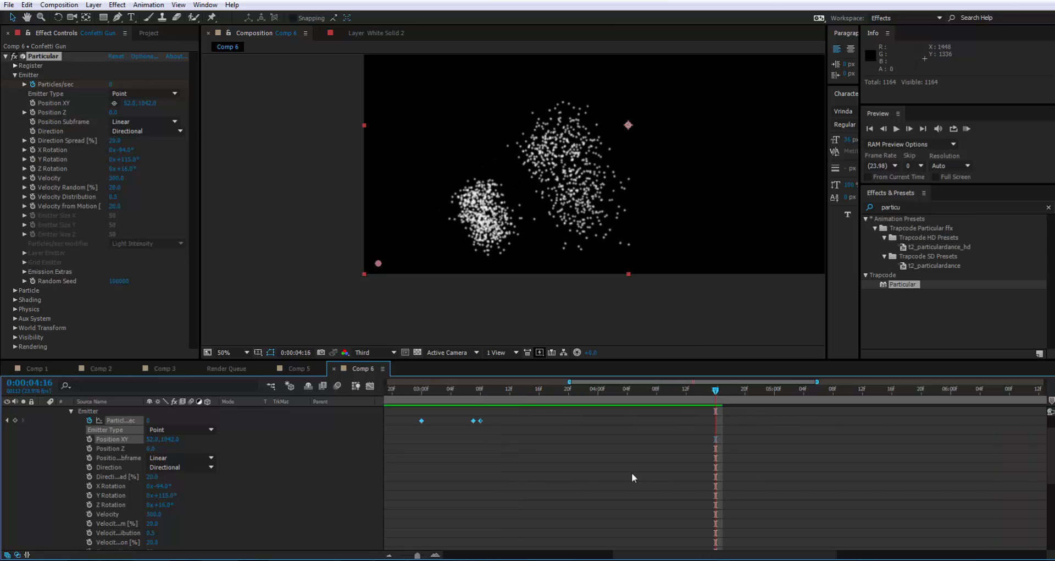
# Step: Set Particular's physics Gravity to 20 and preview how the bursts fall from 0:00:01:04 to just past 0:00:05:00
pyautogui.moveTo(470, 392); pyautogui.dragTo(795, 407)
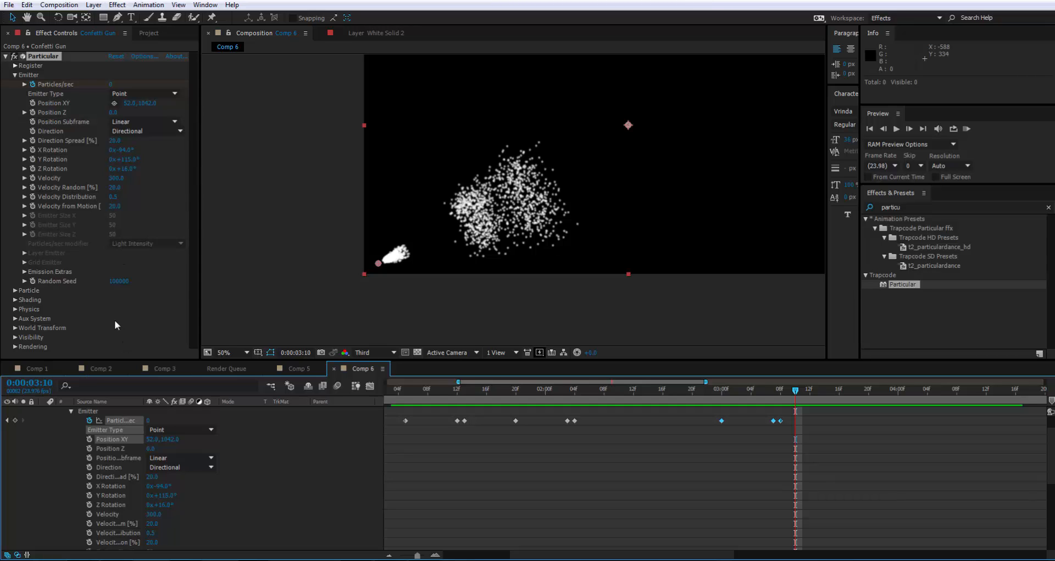
pyautogui.click(15, 309)
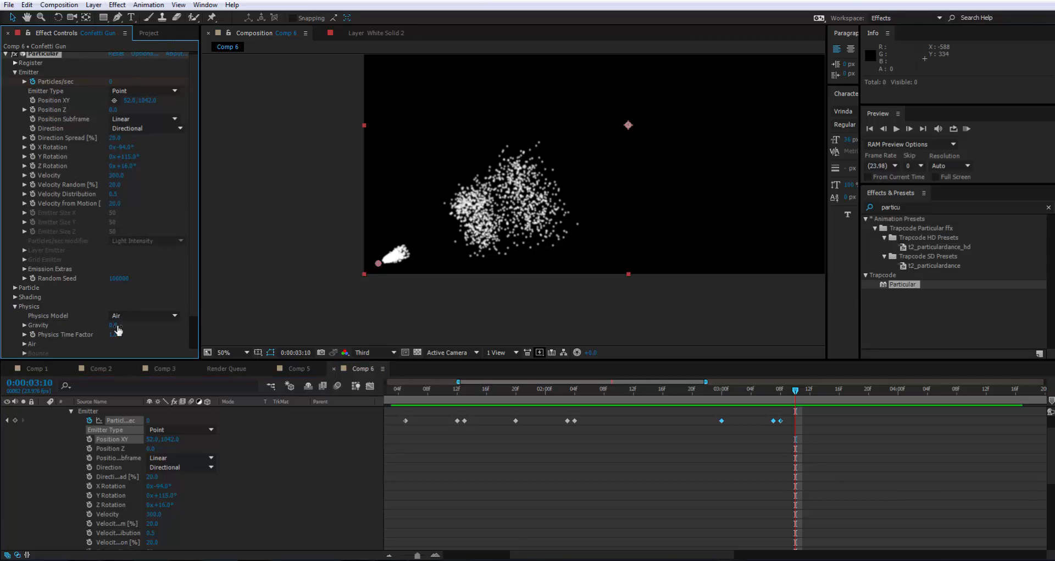
pyautogui.moveTo(117, 324); pyautogui.dragTo(118, 325)
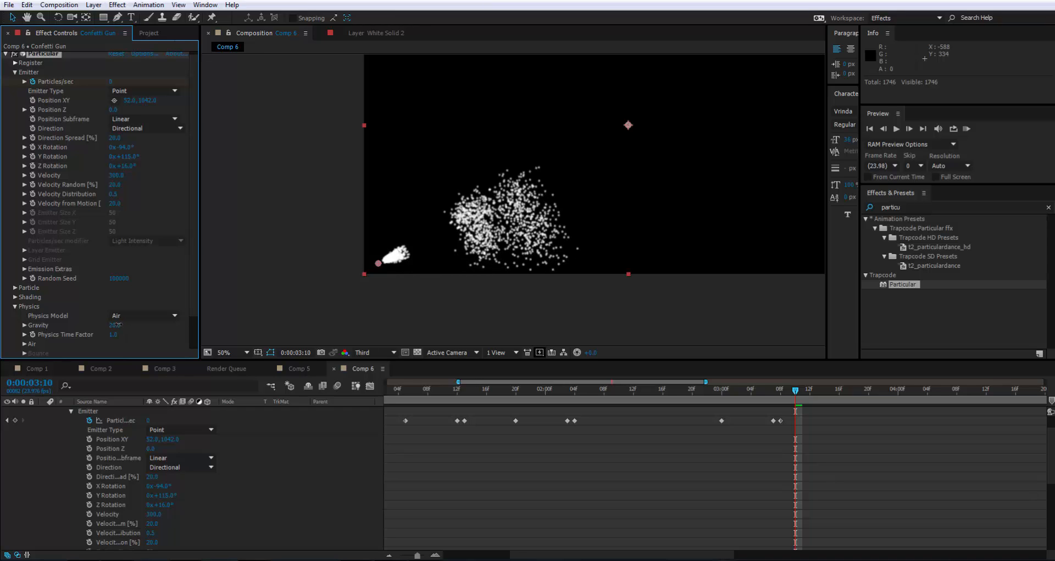
pyautogui.moveTo(661, 392); pyautogui.dragTo(399, 391)
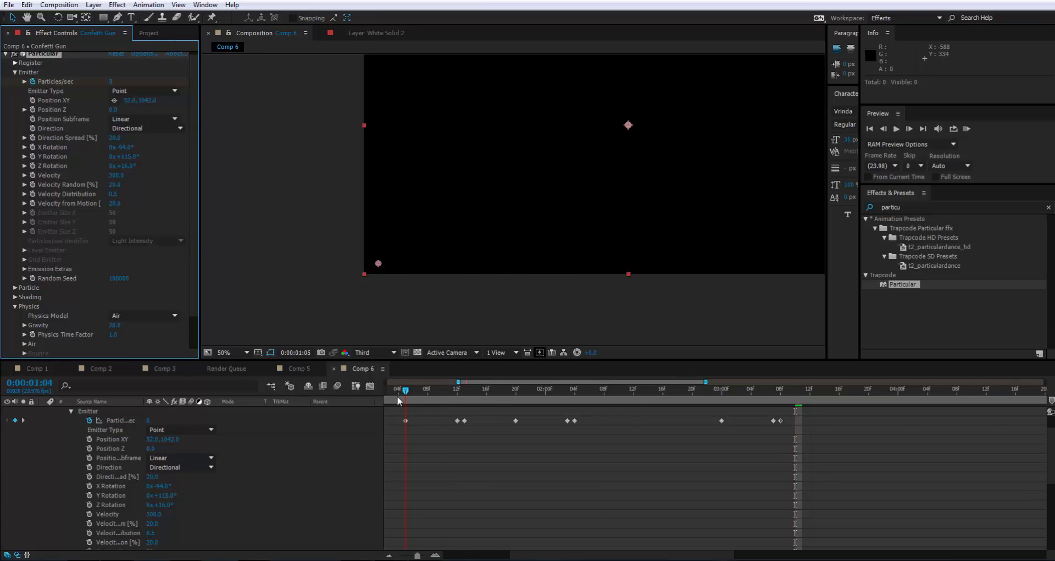
pyautogui.press('space')
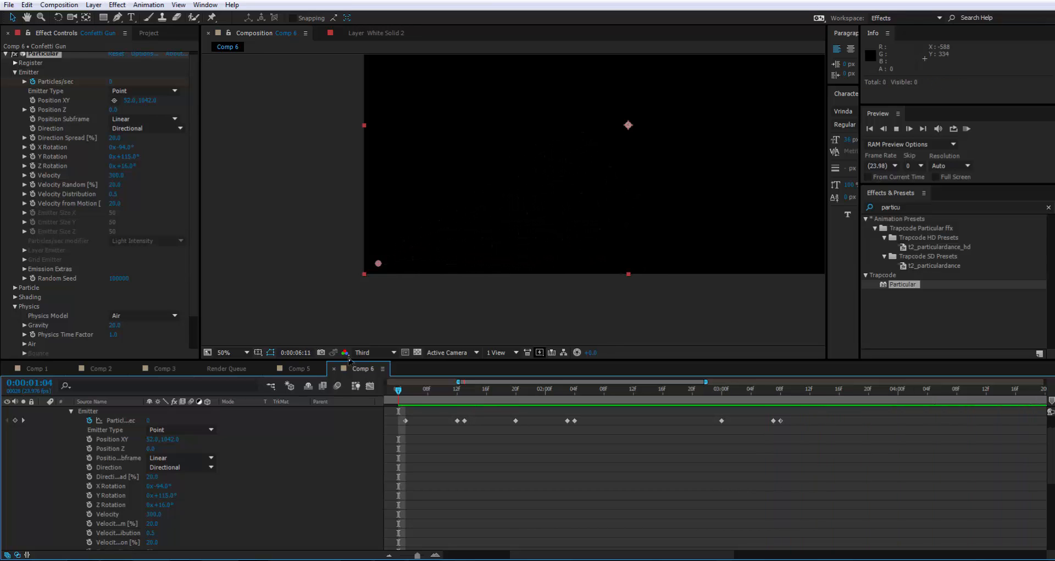
pyautogui.press('space')
pyautogui.moveTo(715, 389); pyautogui.dragTo(429, 394)
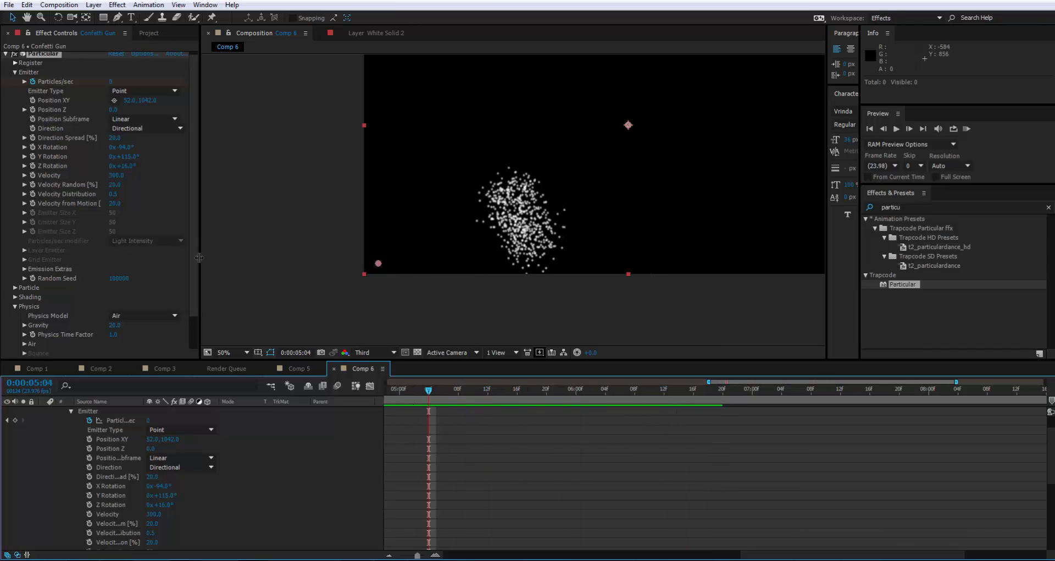
pyautogui.moveTo(545, 393); pyautogui.dragTo(569, 428)
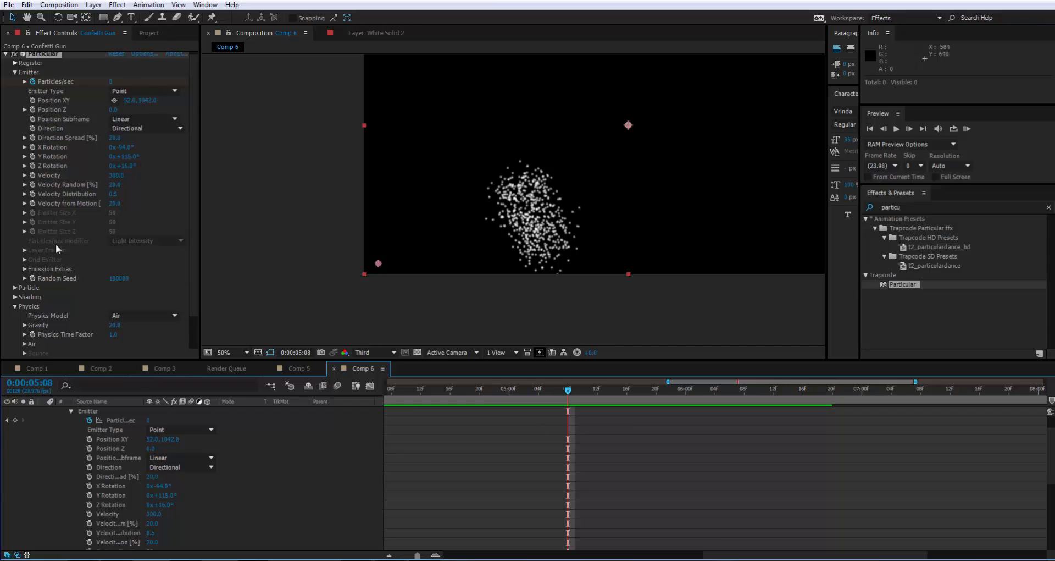
# Step: Extend the particles' Life [sec] to 10 and preview the longer-lasting bursts from 0:00:00:10
pyautogui.click(15, 287)
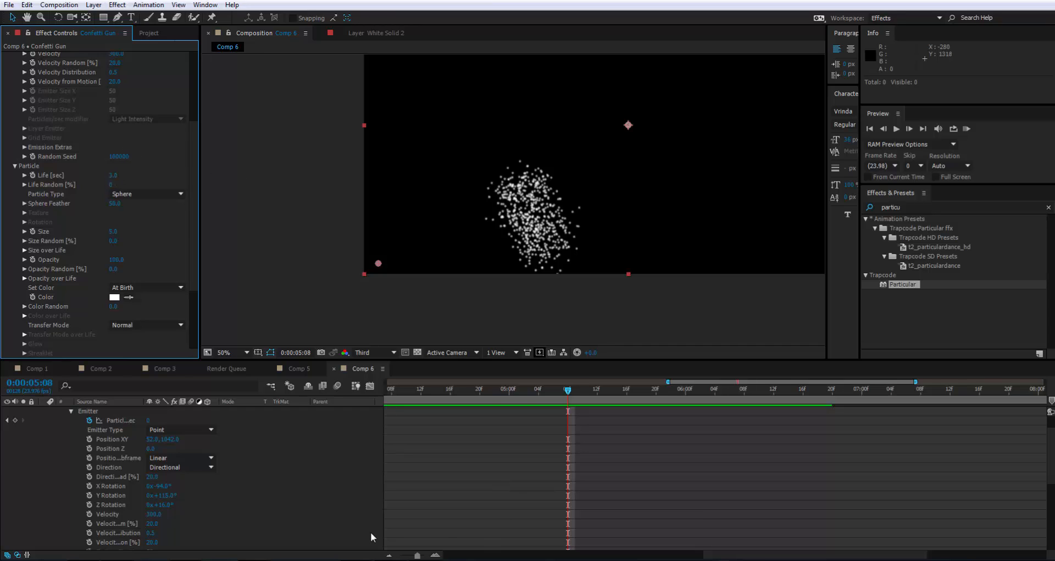
pyautogui.moveTo(417, 556); pyautogui.dragTo(401, 555)
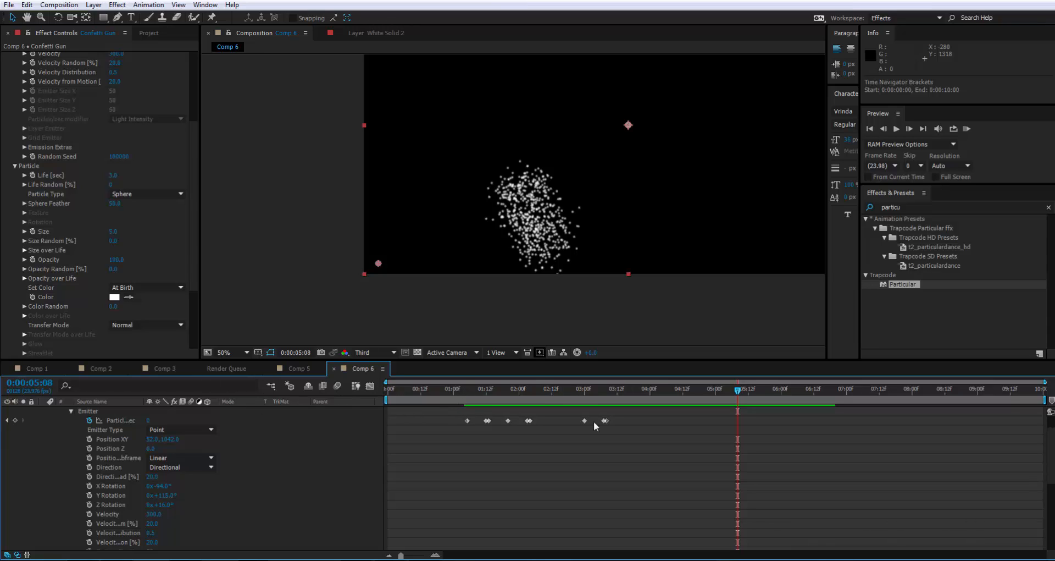
pyautogui.click(119, 175)
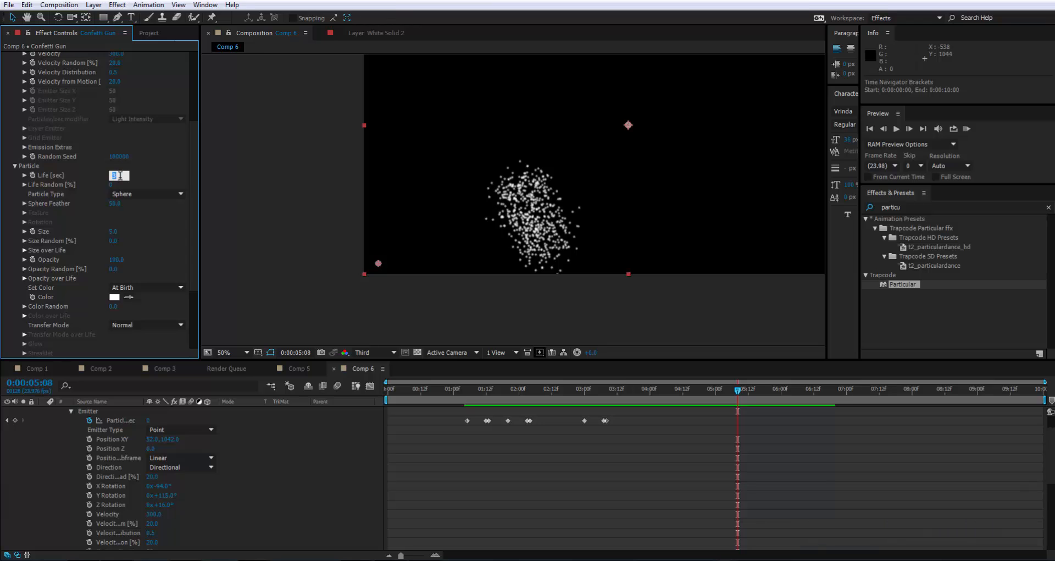
pyautogui.press('Return')
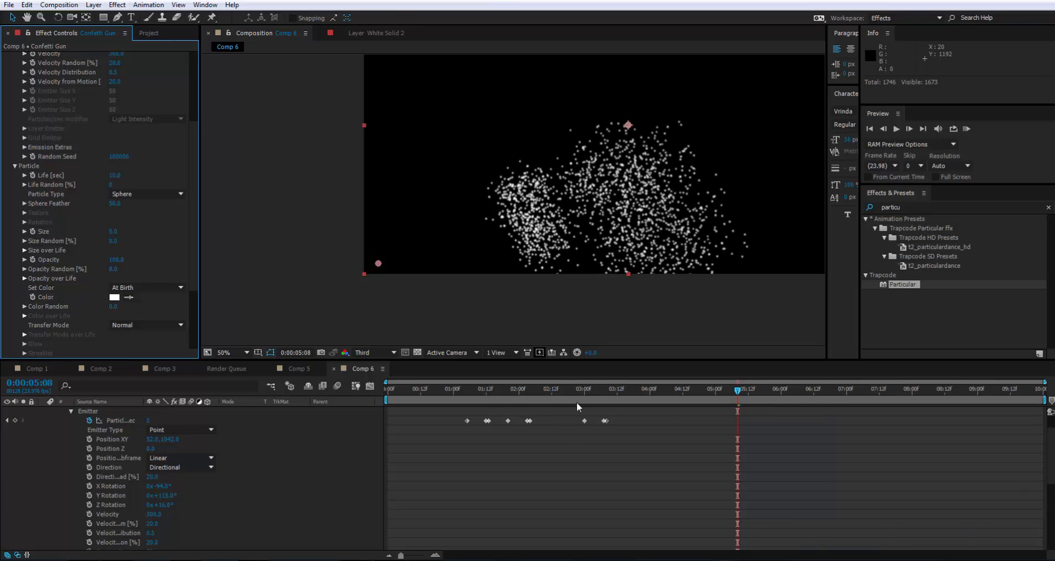
pyautogui.press('space')
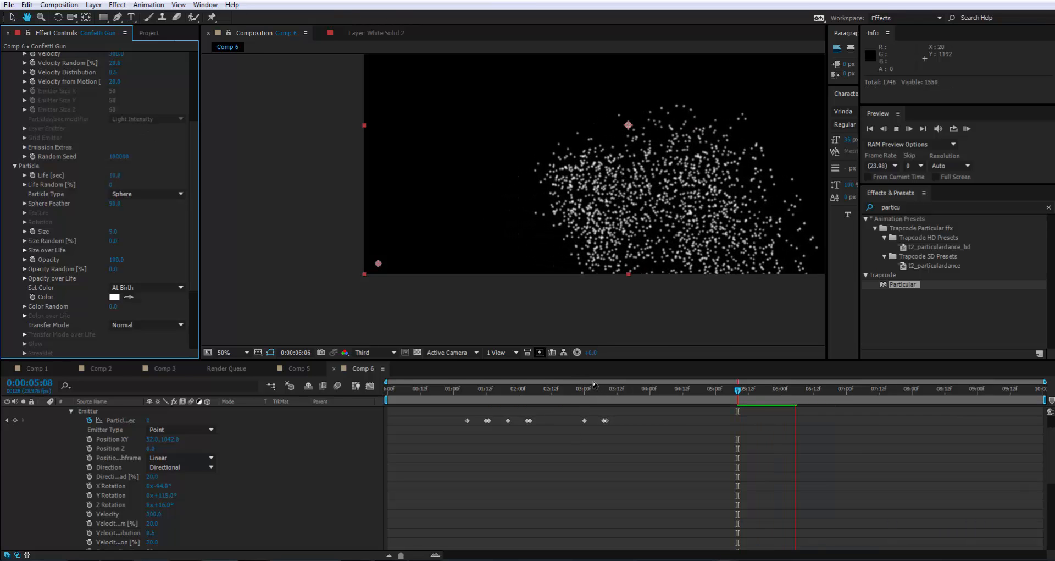
pyautogui.click(415, 389)
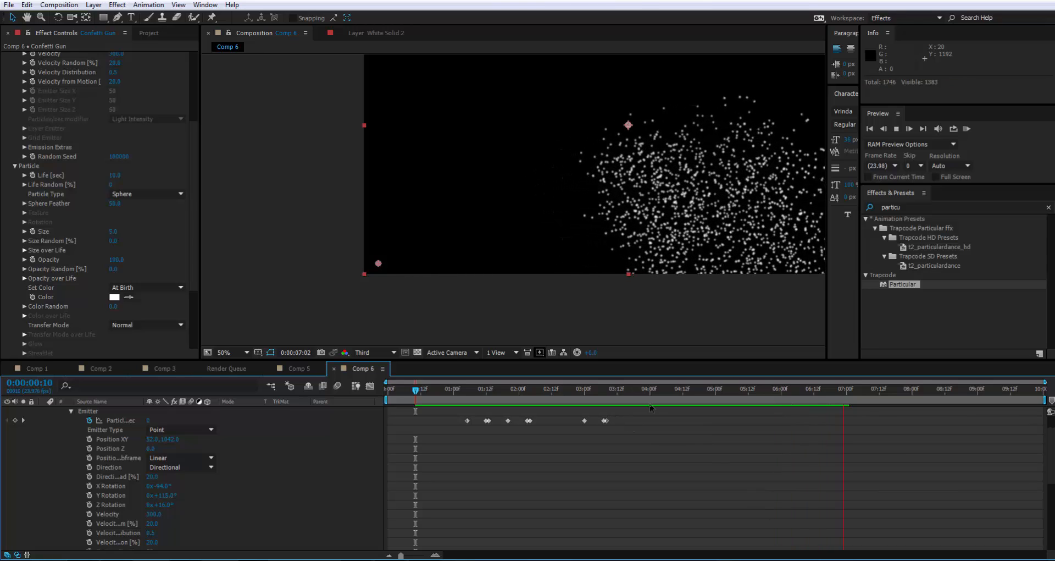
pyautogui.press('space')
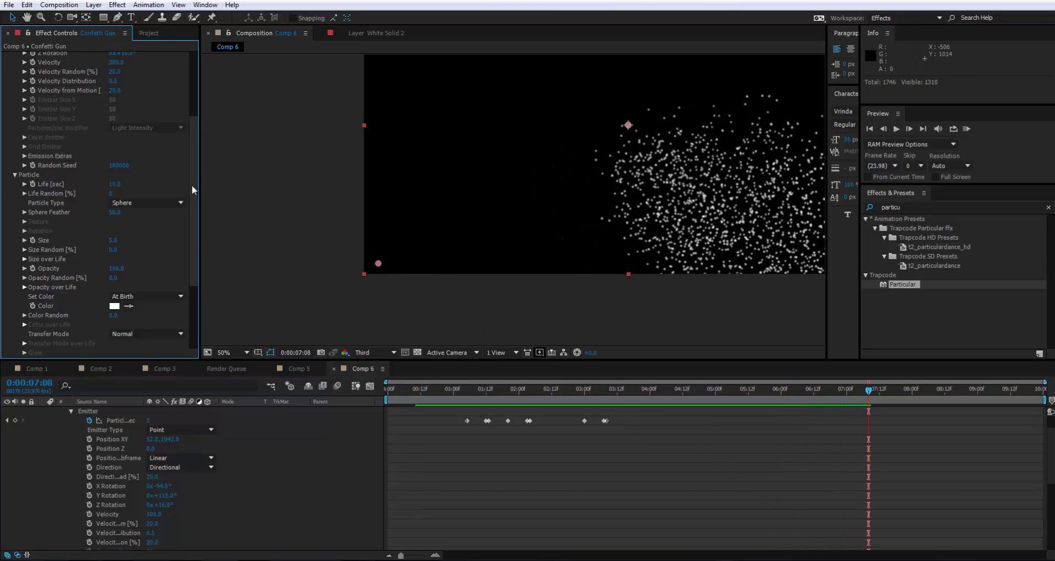
# Step: Aim the emitter more steeply upward by setting its Y Rotation to 147°
pyautogui.moveTo(192, 185); pyautogui.dragTo(193, 247)
pyautogui.moveTo(113, 287)
pyautogui.mouseDown()
pyautogui.moveTo(126, 288)
pyautogui.moveTo(116, 287)
pyautogui.mouseUp()
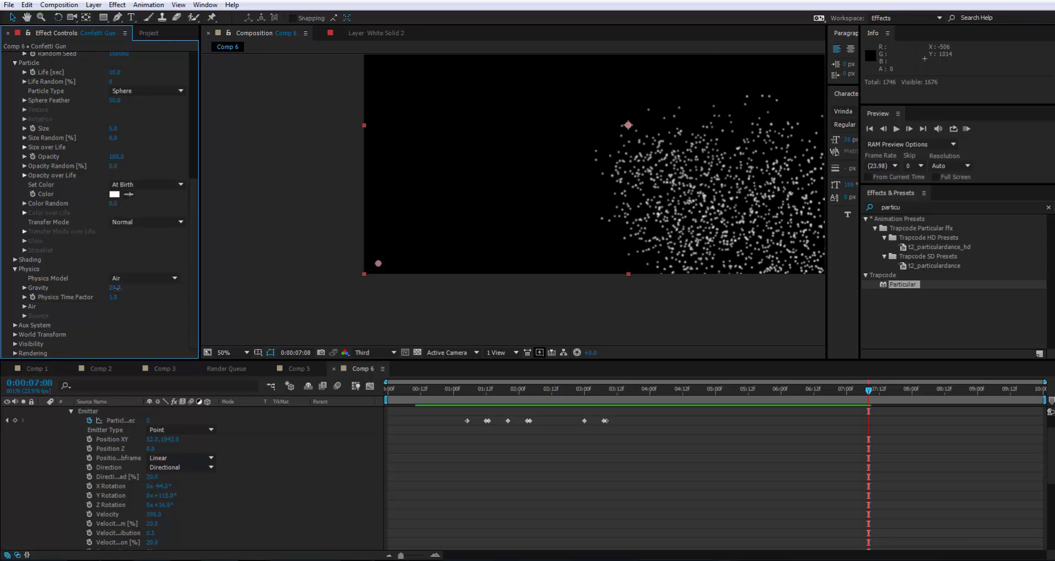
pyautogui.moveTo(502, 397)
pyautogui.mouseDown()
pyautogui.moveTo(476, 399)
pyautogui.moveTo(536, 403)
pyautogui.moveTo(511, 402)
pyautogui.mouseUp()
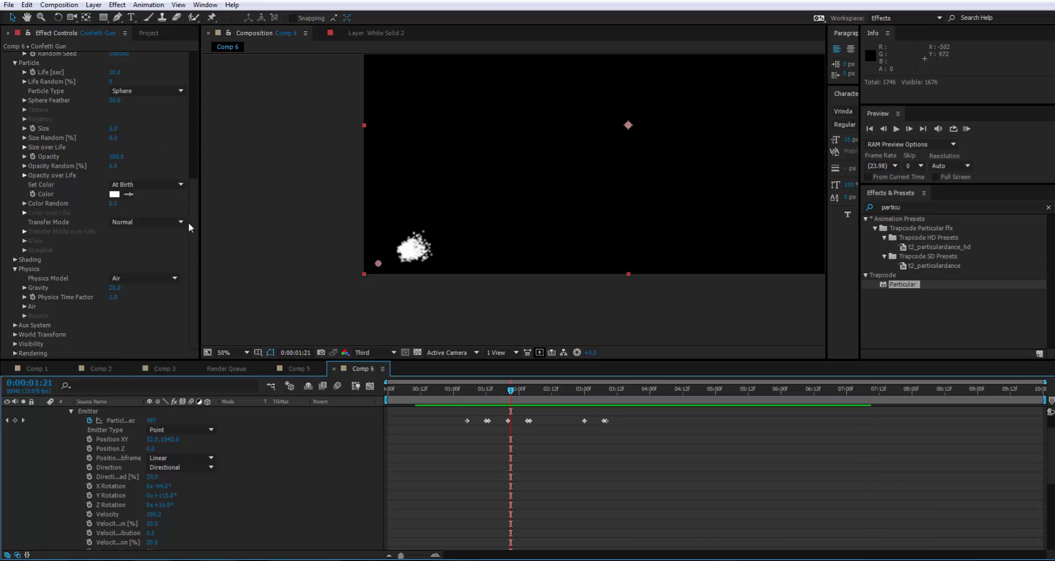
pyautogui.moveTo(195, 172); pyautogui.dragTo(192, 114)
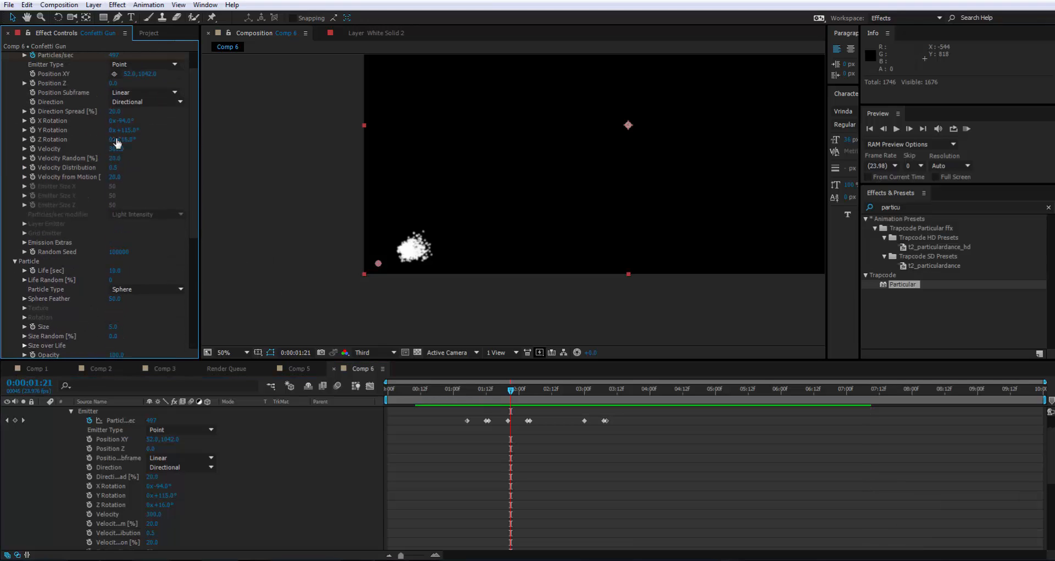
pyautogui.moveTo(131, 135); pyautogui.dragTo(155, 136)
# Step: Raise the physics Gravity to about 30 and preview the steeper, falling bursts from the composition's start
pyautogui.scroll(-7, 103, 265)
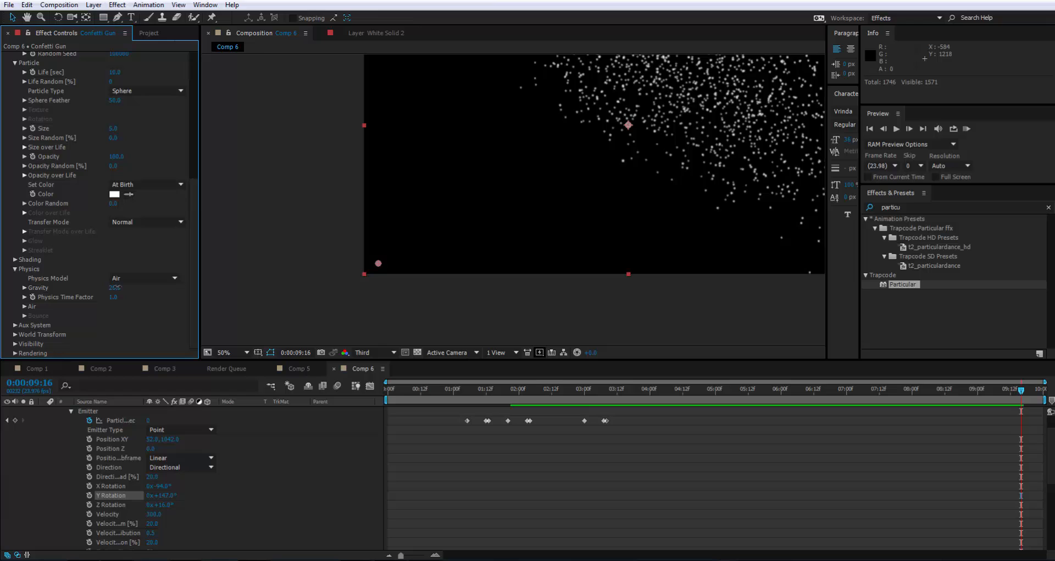
pyautogui.moveTo(116, 287); pyautogui.dragTo(116, 287)
pyautogui.moveTo(117, 287); pyautogui.dragTo(117, 287)
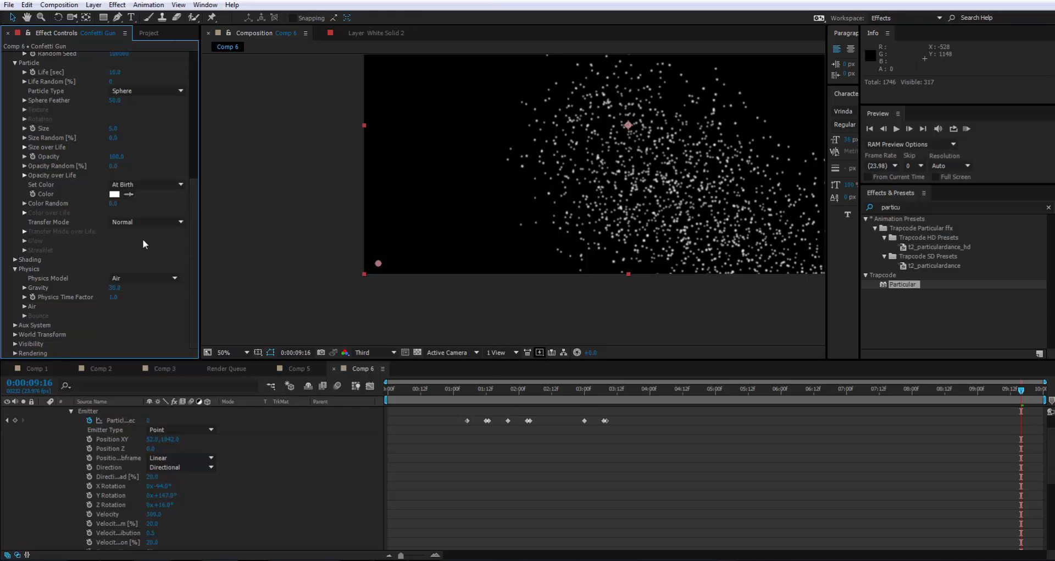
pyautogui.moveTo(399, 392); pyautogui.dragTo(375, 391)
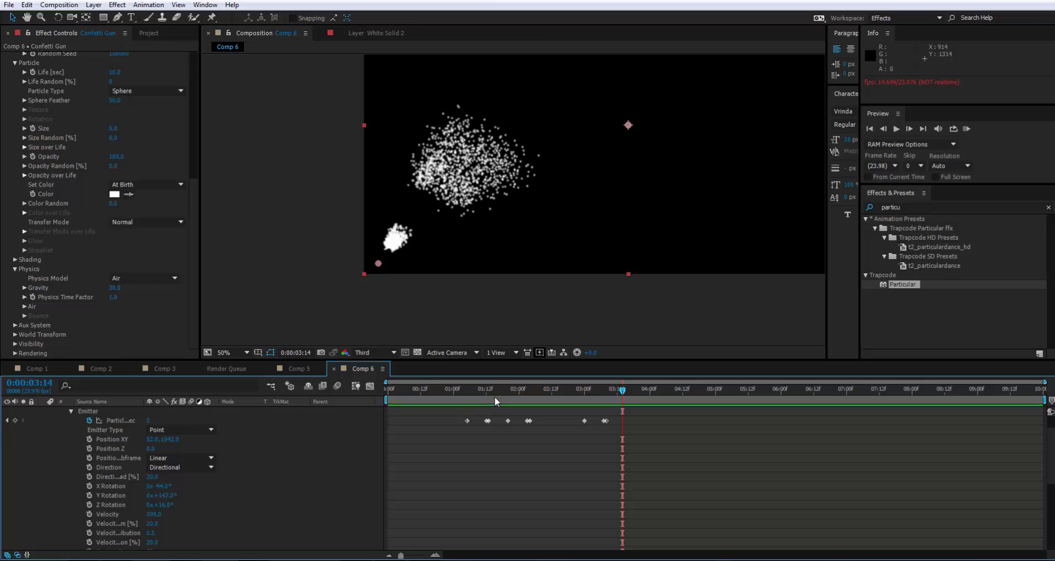
pyautogui.moveTo(495, 396); pyautogui.dragTo(595, 394)
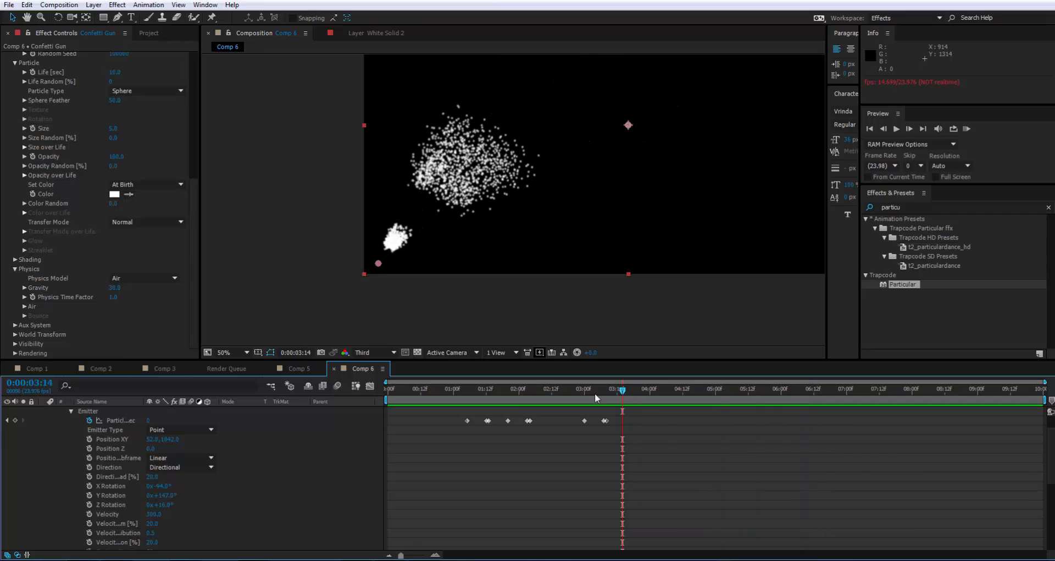
# Step: Show the project items, switch to Windows Explorer and examine the image frames in the Confetti_PNG_Square_Sequence_ folder
pyautogui.click(148, 33)
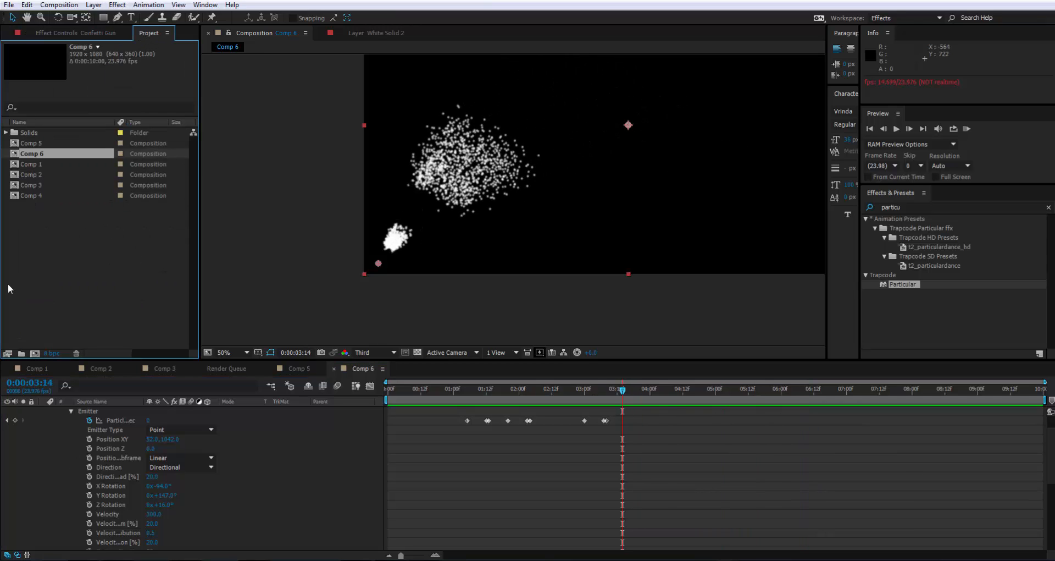
pyautogui.hotkey('alt', 'Tab')
pyautogui.click(461, 156)
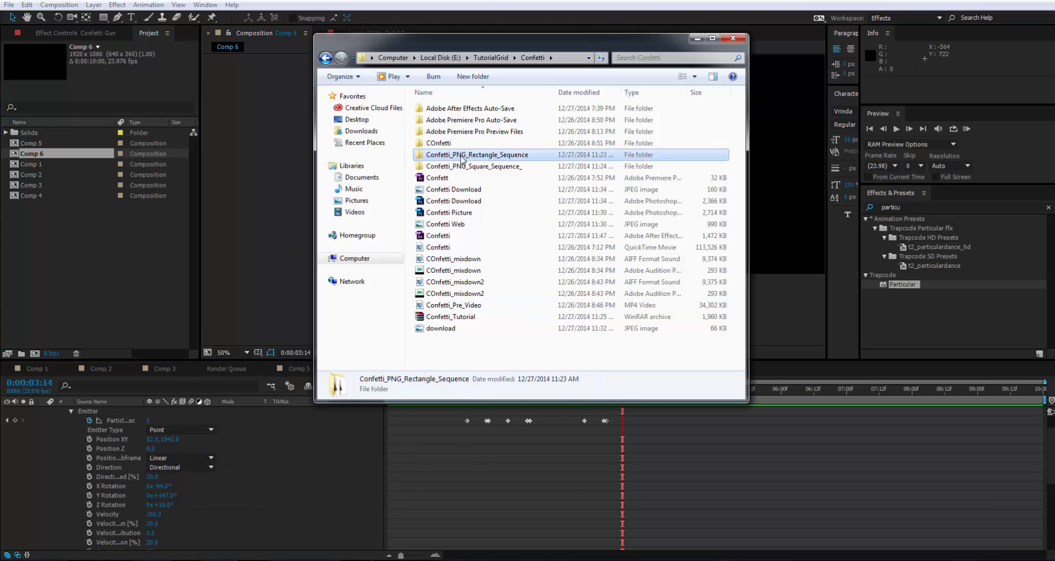
pyautogui.click(463, 167)
pyautogui.click(470, 155)
pyautogui.click(466, 167)
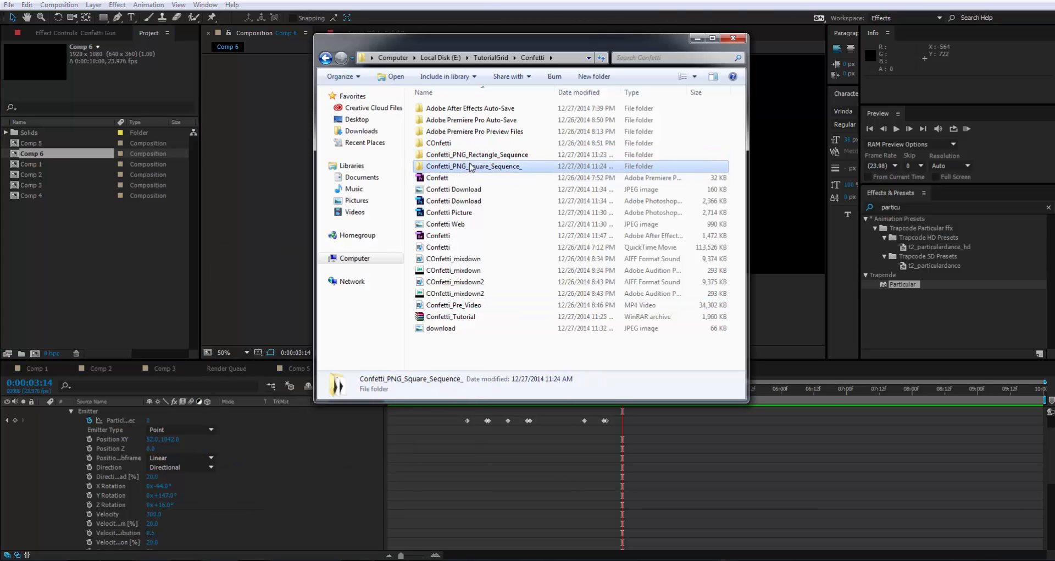
pyautogui.click(467, 156)
pyautogui.click(468, 166)
pyautogui.doubleClick(468, 166)
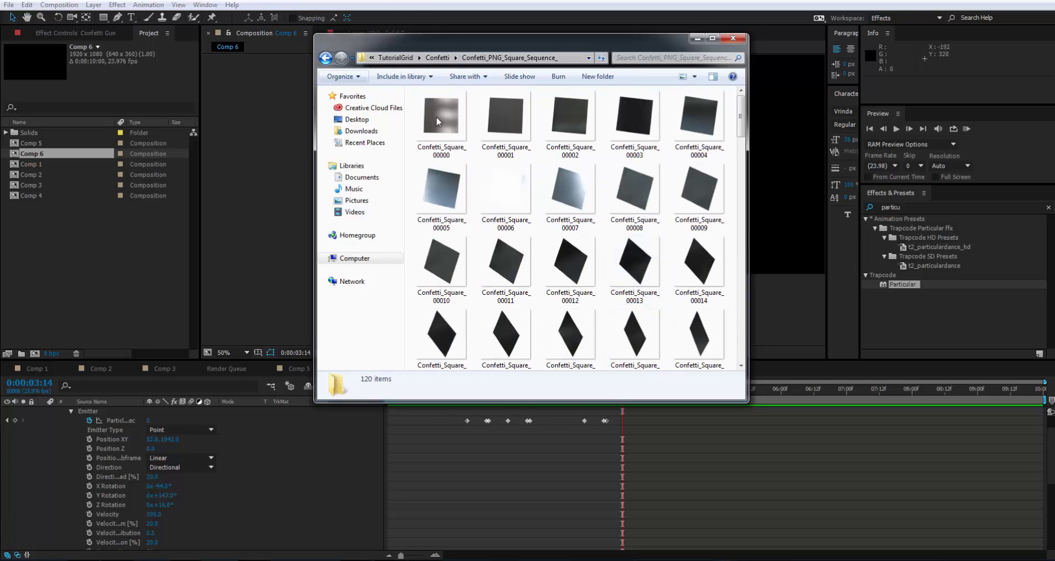
pyautogui.scroll(-15, 561, 221)
pyautogui.scroll(15, 561, 221)
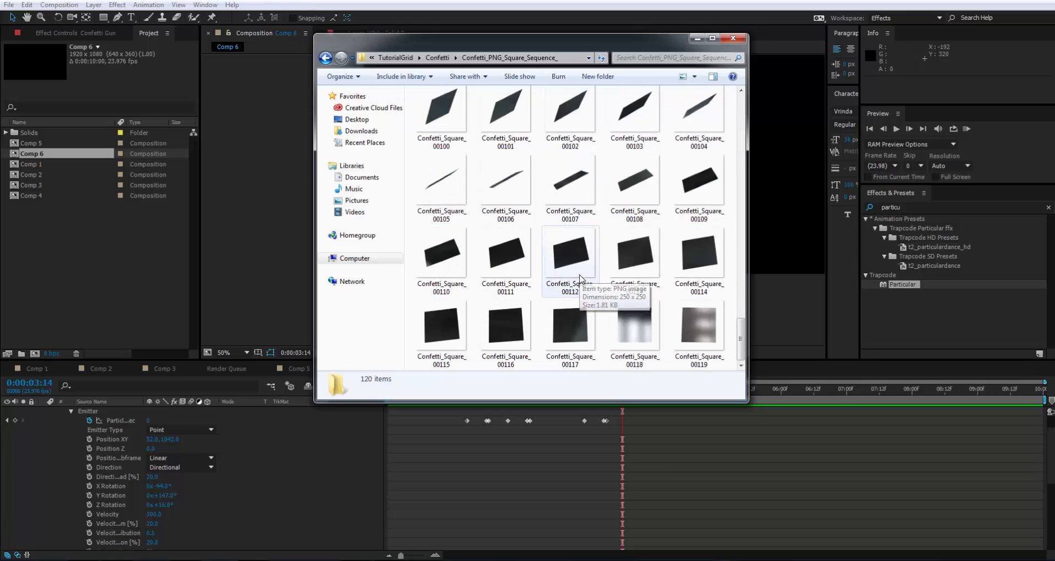
# Step: Examine the image frames in the Confetti_PNG_Rectangle_Sequence folder and return to After Effects
pyautogui.click(325, 57)
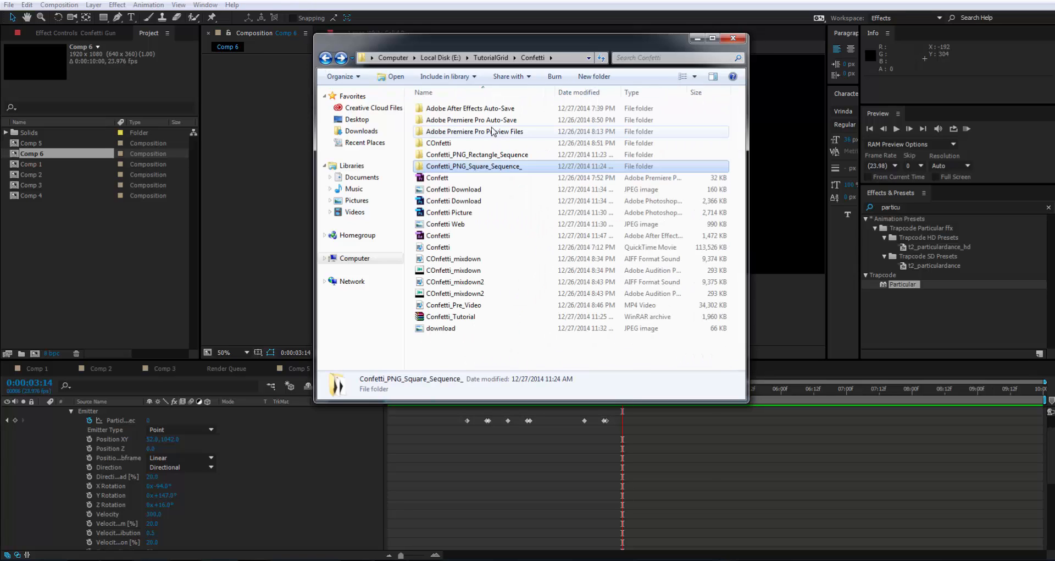
pyautogui.doubleClick(505, 155)
pyautogui.scroll(-10, 507, 176)
pyautogui.scroll(10, 507, 186)
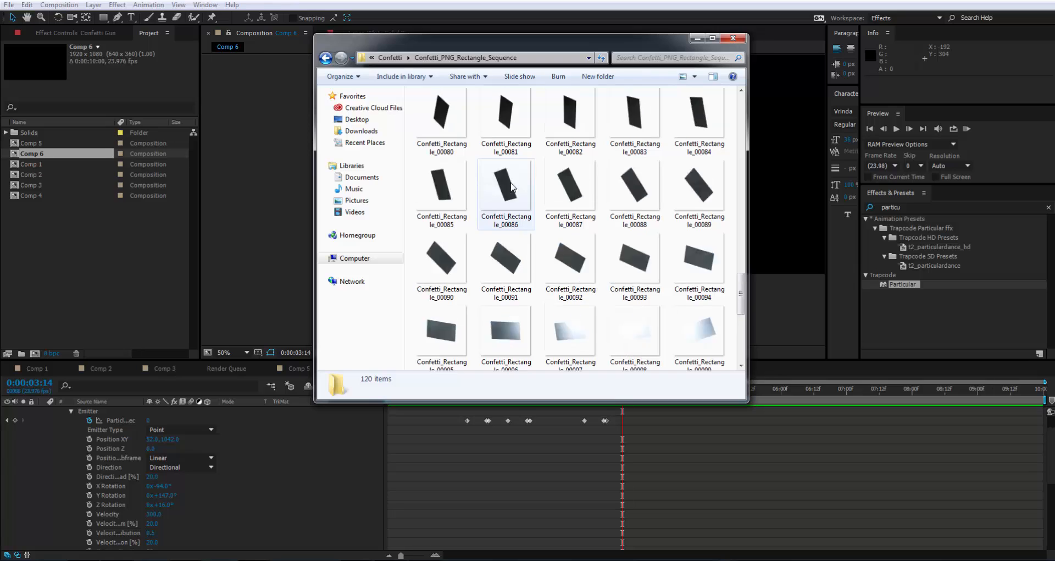
pyautogui.click(326, 58)
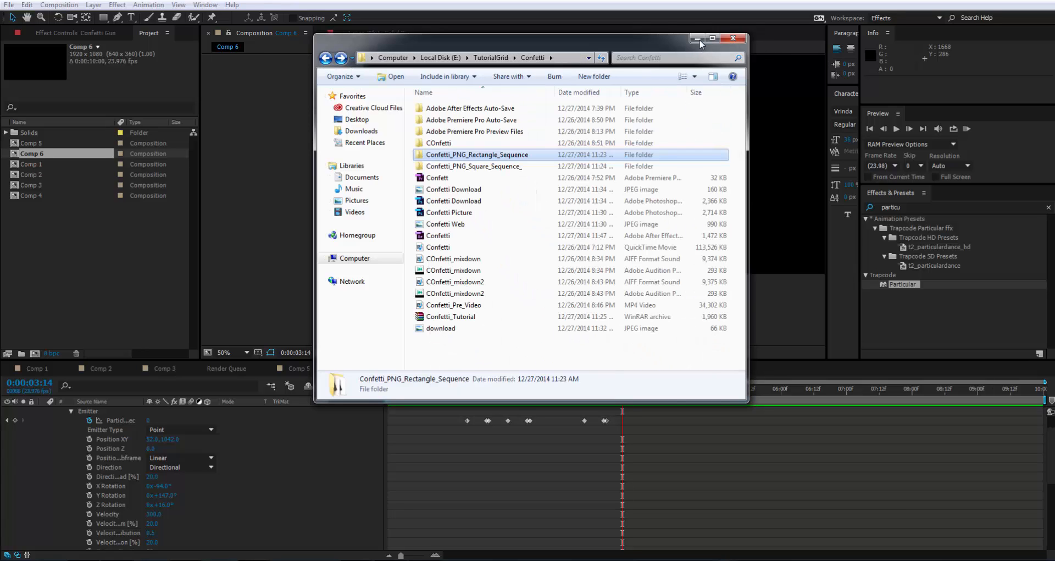
pyautogui.click(697, 38)
# Step: Import the Confetti_Rectangle frames from the Confetti_PNG_Rectangle_Sequence folder as a PNG sequence
pyautogui.click(2, 6)
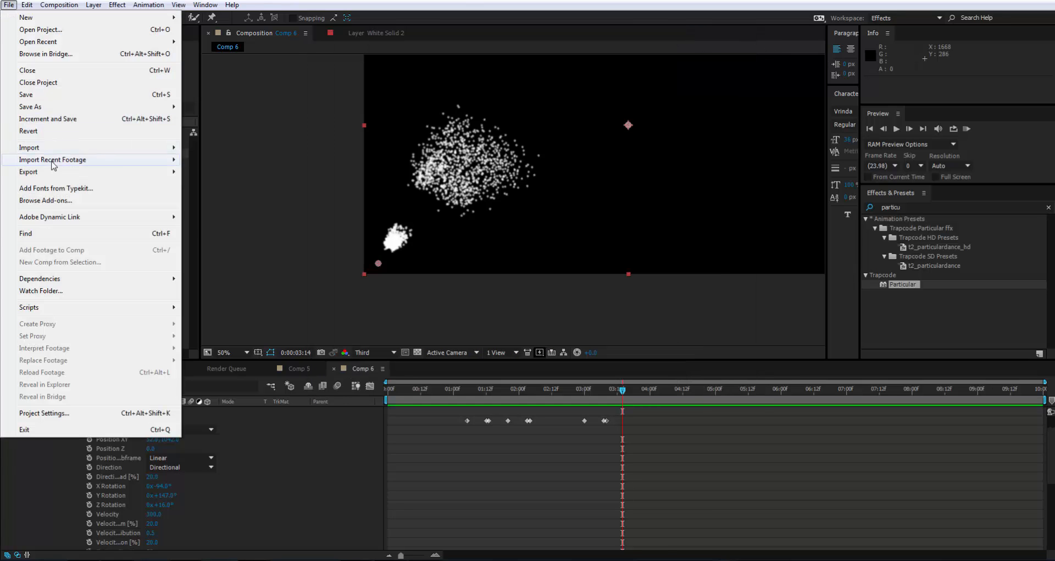
pyautogui.moveTo(50, 149)
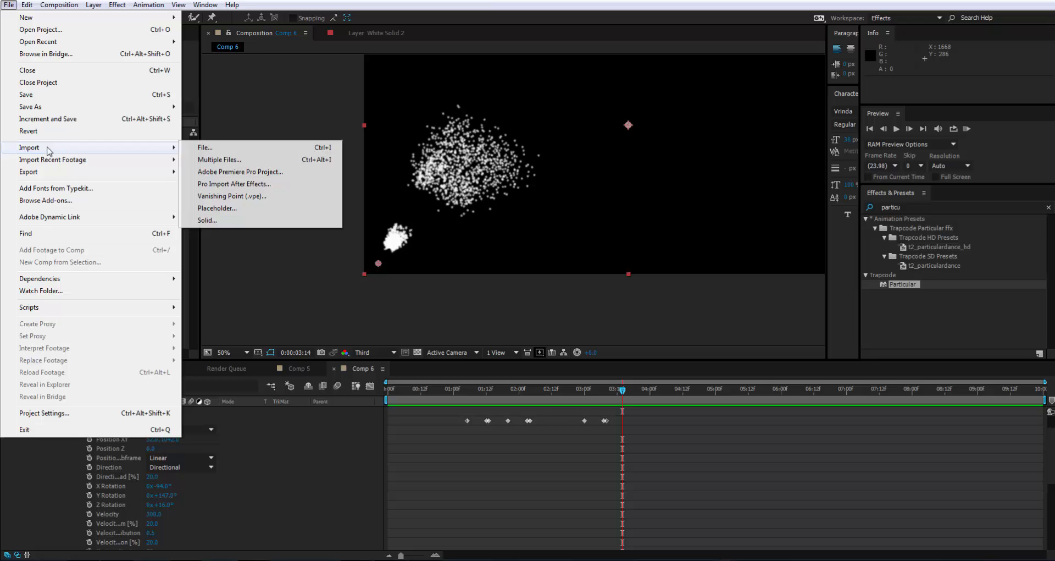
pyautogui.click(227, 158)
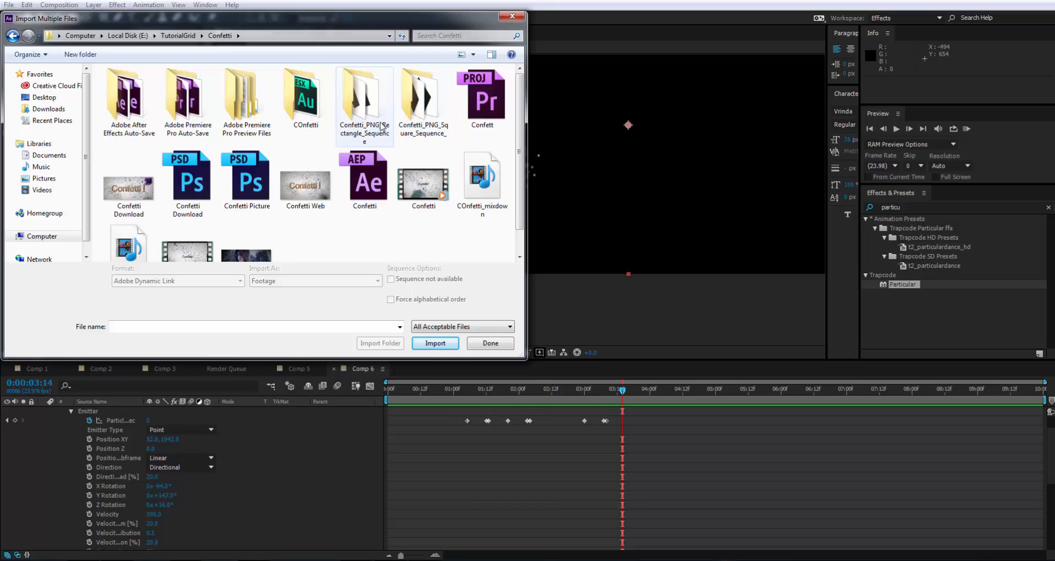
pyautogui.click(373, 91)
pyautogui.doubleClick(373, 90)
pyautogui.click(129, 99)
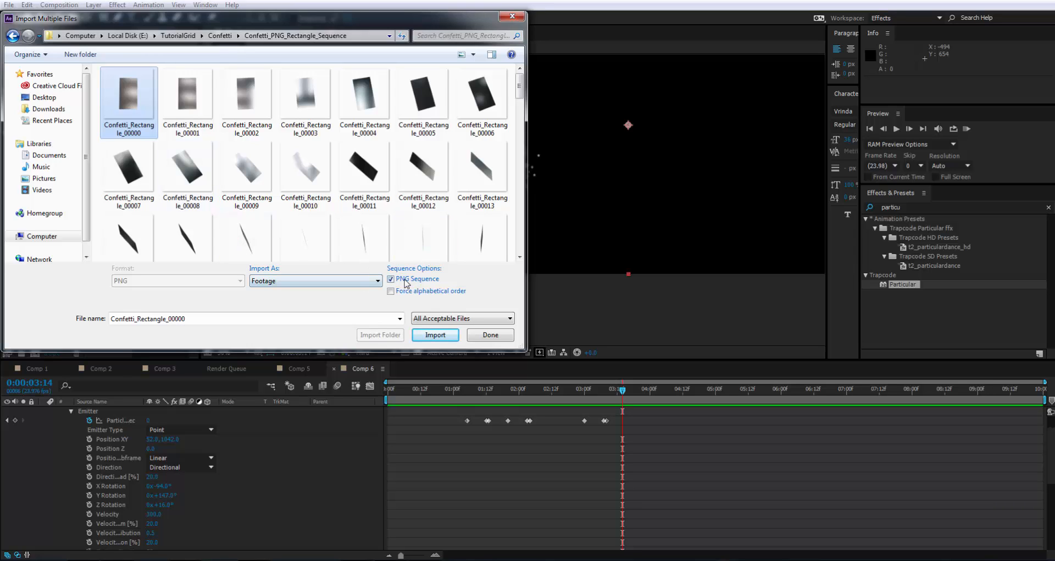
pyautogui.click(427, 331)
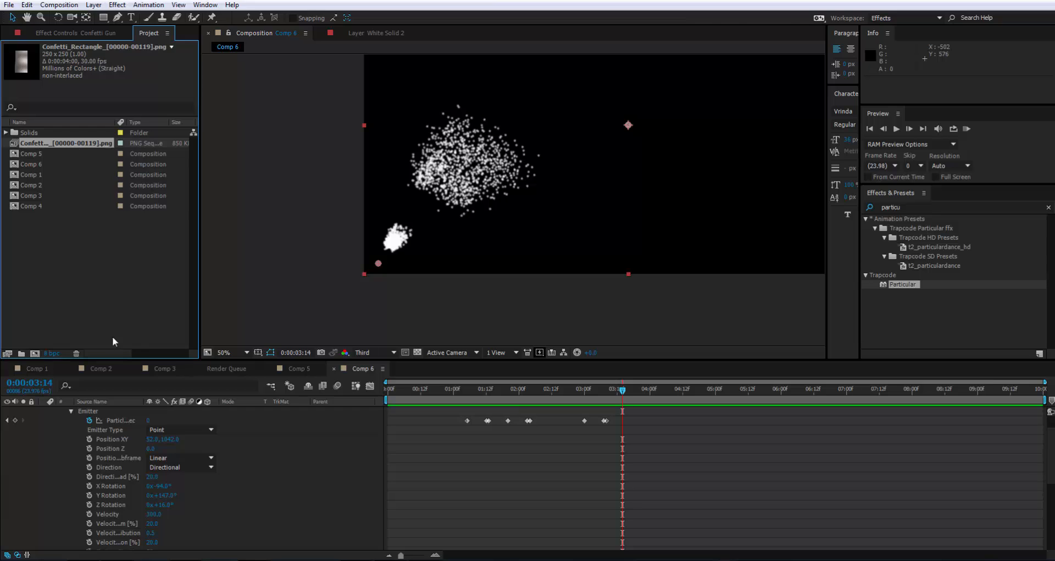
# Step: Add the Confetti_Rectangle sequence to Comp 6 beneath the BAckground layer and hide it
pyautogui.scroll(2, 39, 408)
pyautogui.click(42, 410)
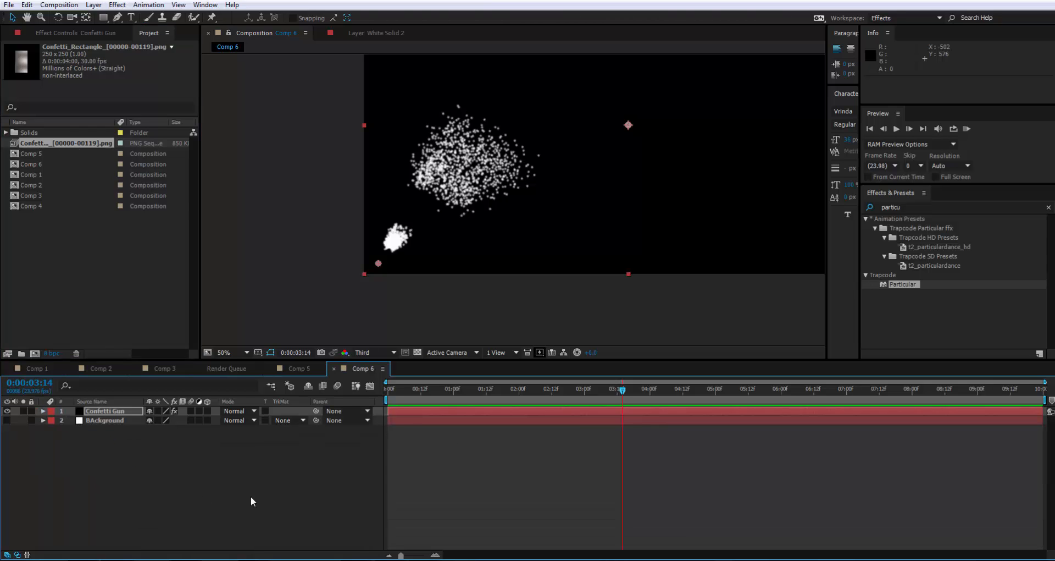
pyautogui.moveTo(25, 141); pyautogui.dragTo(97, 460)
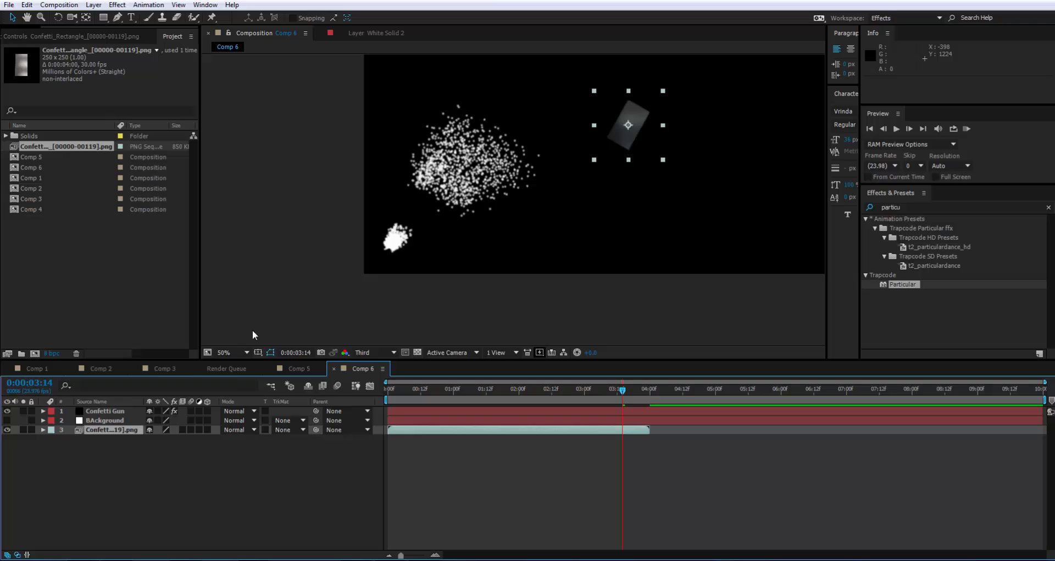
pyautogui.click(7, 430)
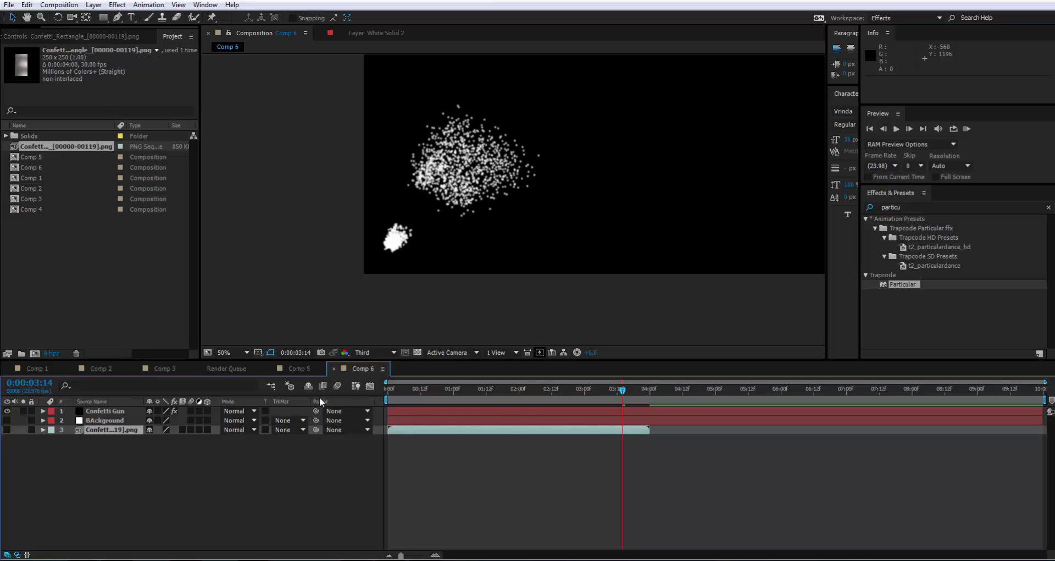
# Step: Show the Confetti_Rectangle layer briefly, scrub back to the composition's start to view its motion, and hide it again
pyautogui.click(109, 416)
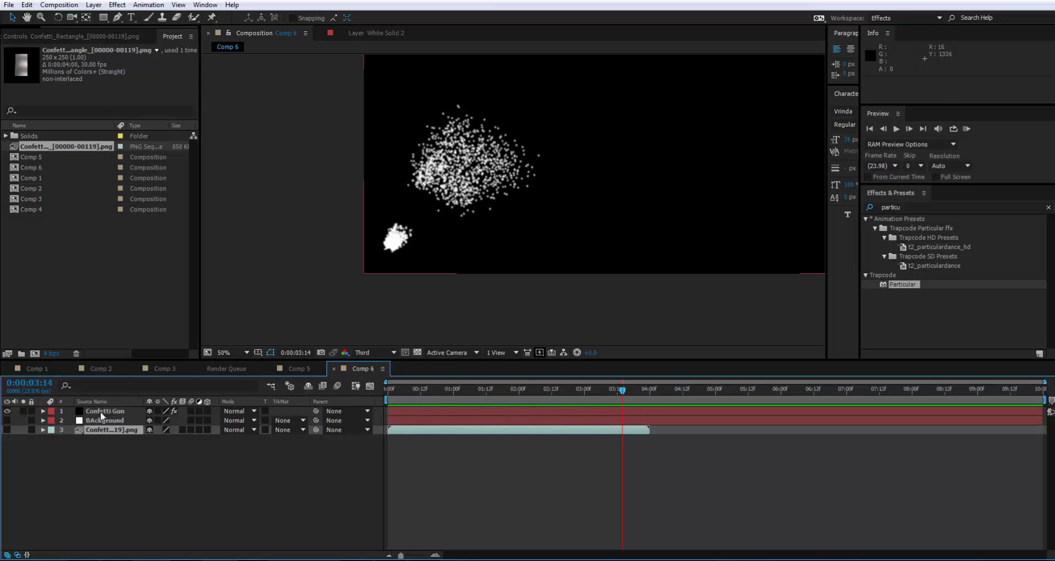
pyautogui.click(100, 411)
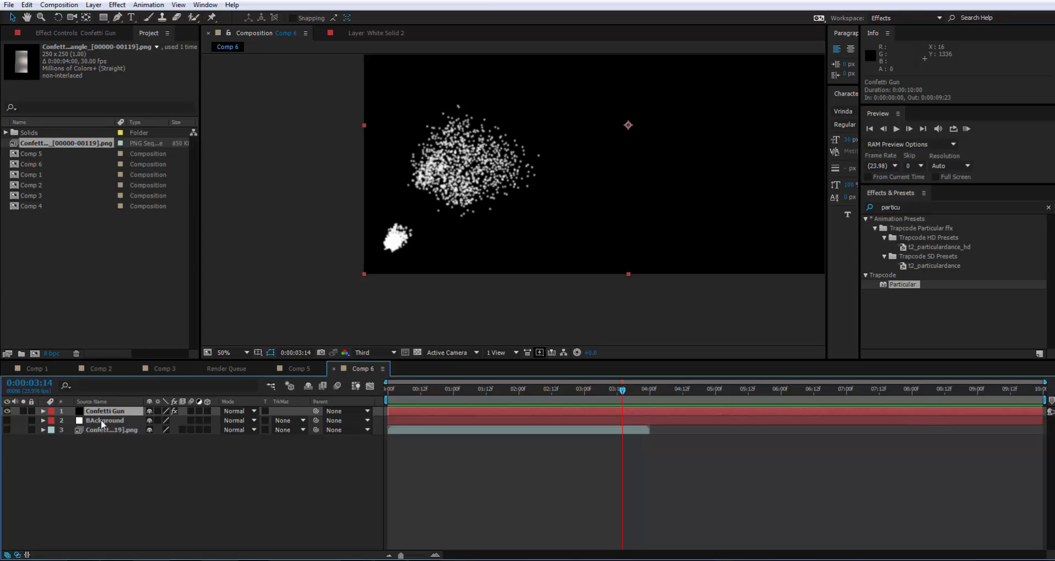
pyautogui.click(7, 430)
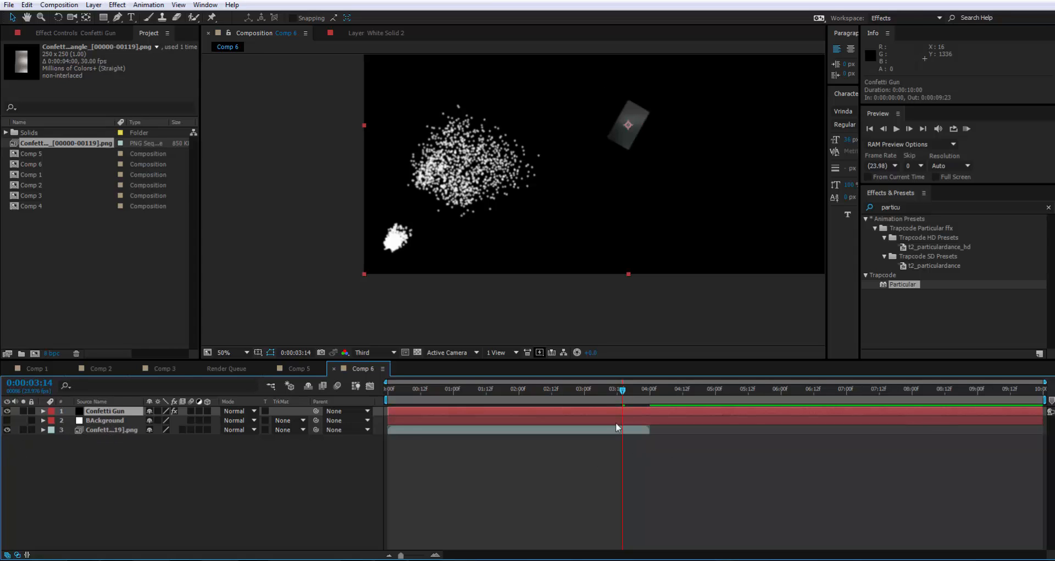
pyautogui.moveTo(619, 390); pyautogui.dragTo(35, 471)
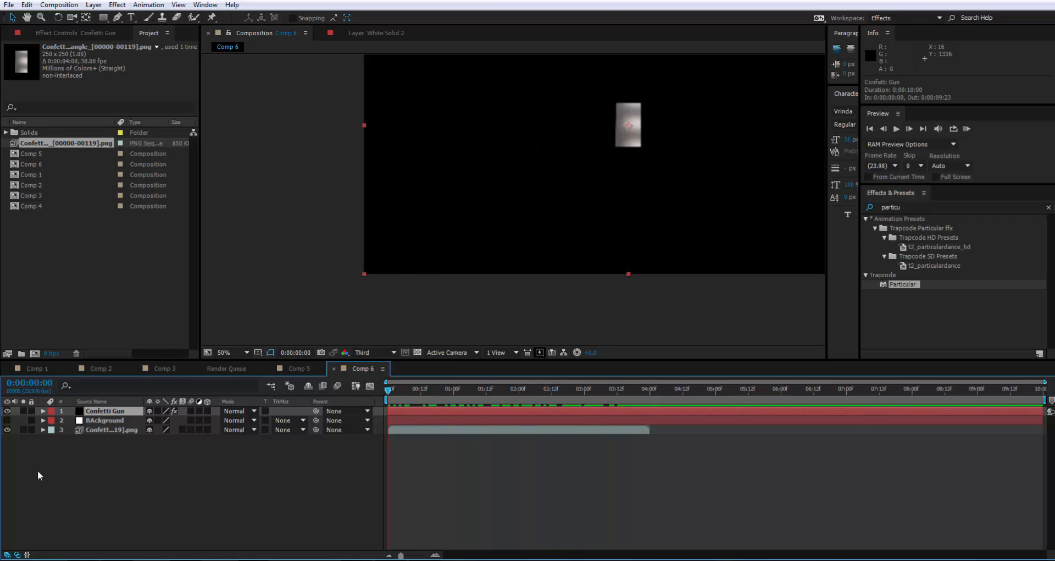
pyautogui.click(6, 429)
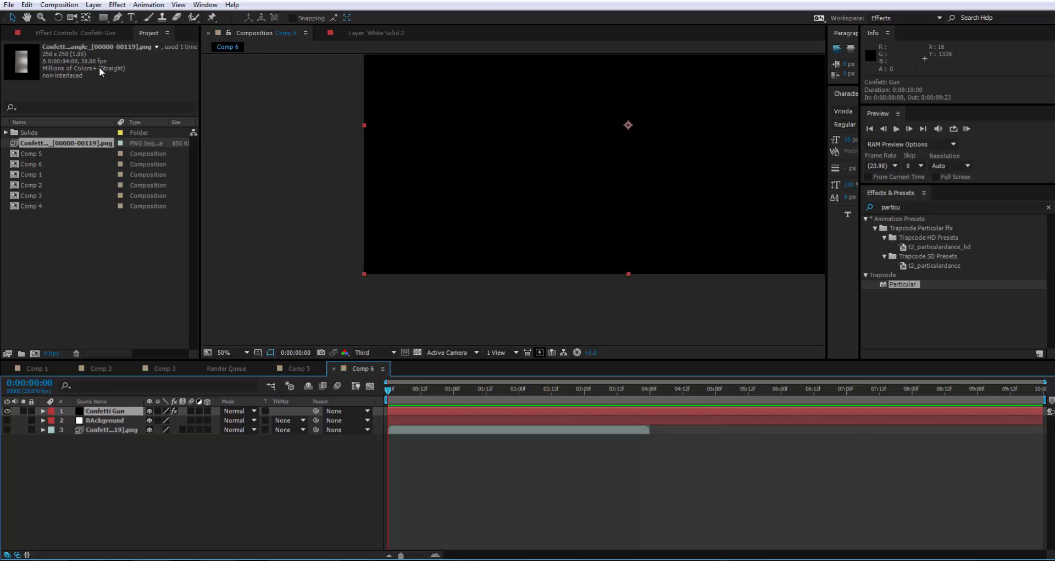
# Step: Change the Confetti Gun layer's Particular Particle Type to Sprite Colorize
pyautogui.click(85, 34)
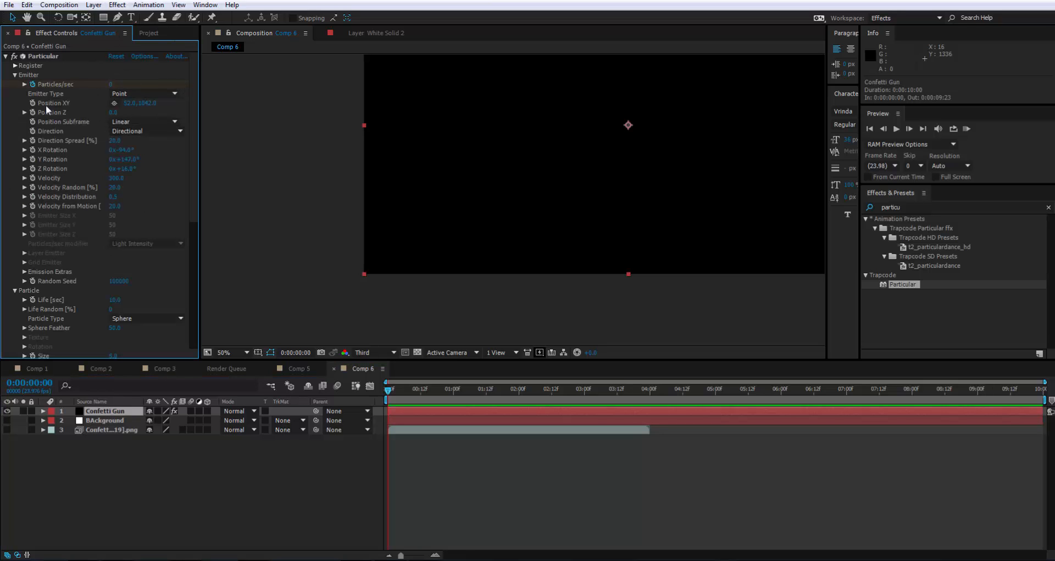
pyautogui.scroll(-3, 65, 213)
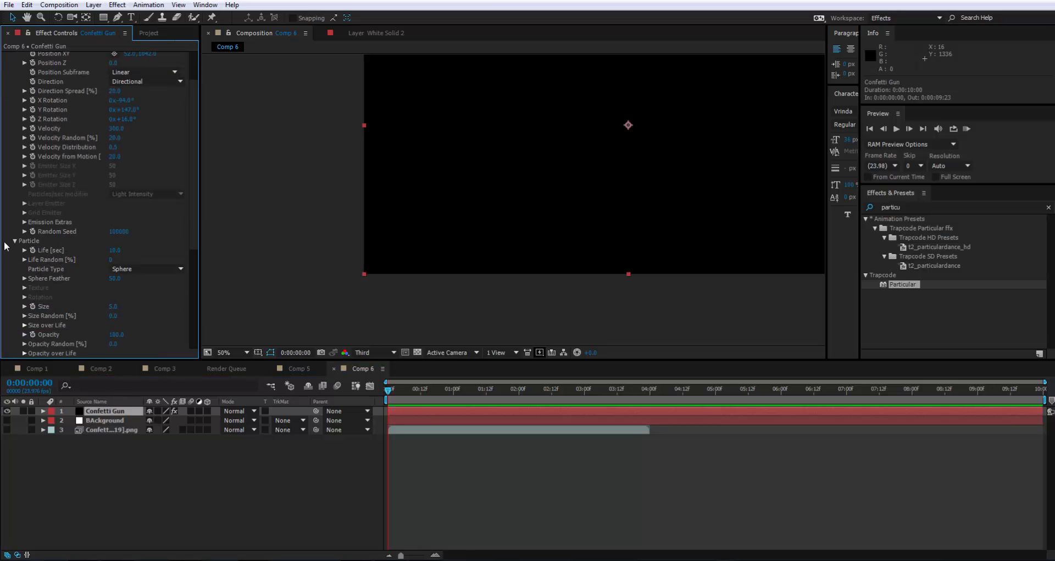
pyautogui.scroll(-2, 29, 246)
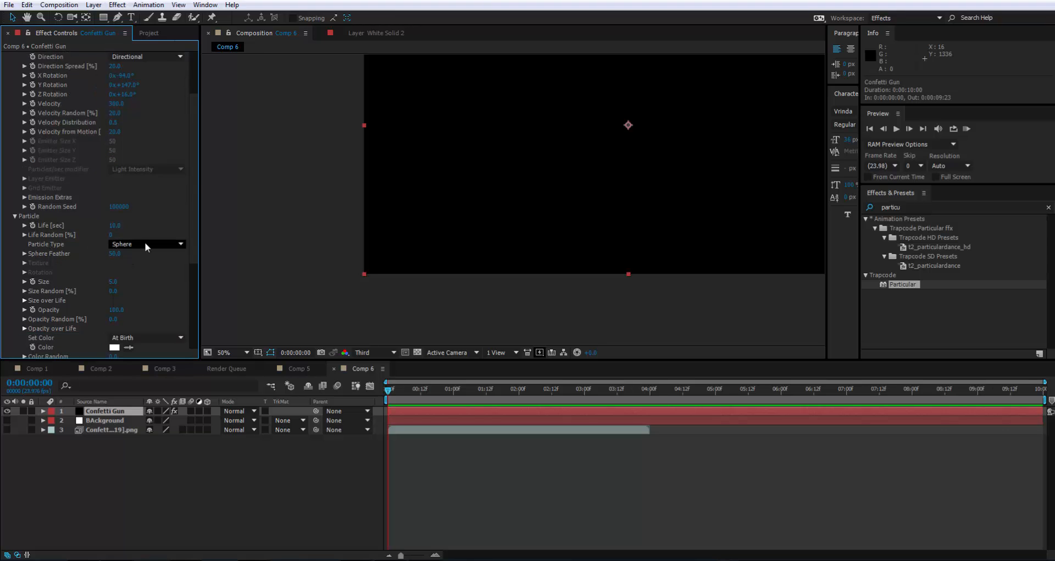
pyautogui.click(146, 245)
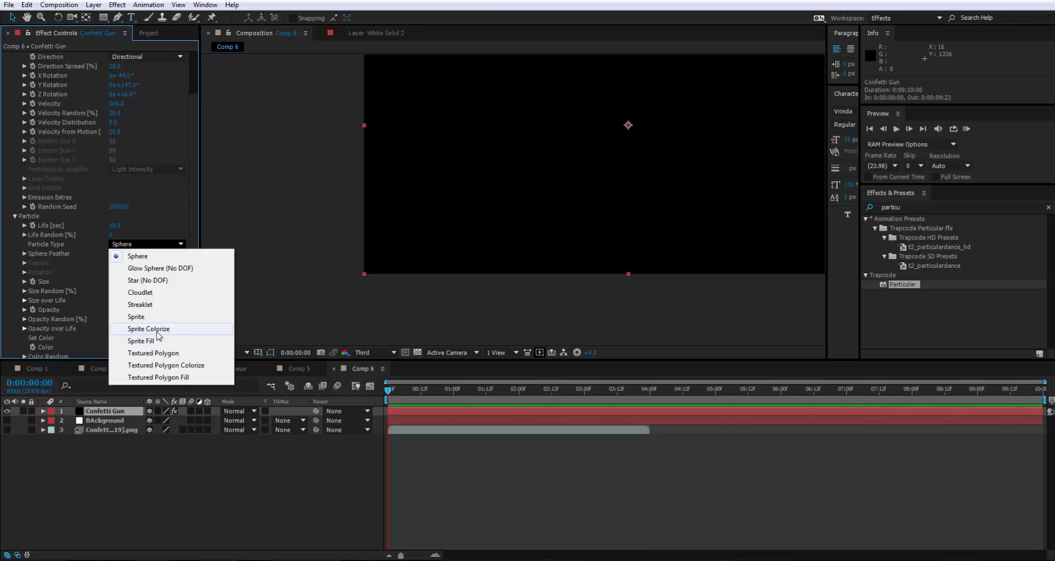
pyautogui.click(148, 328)
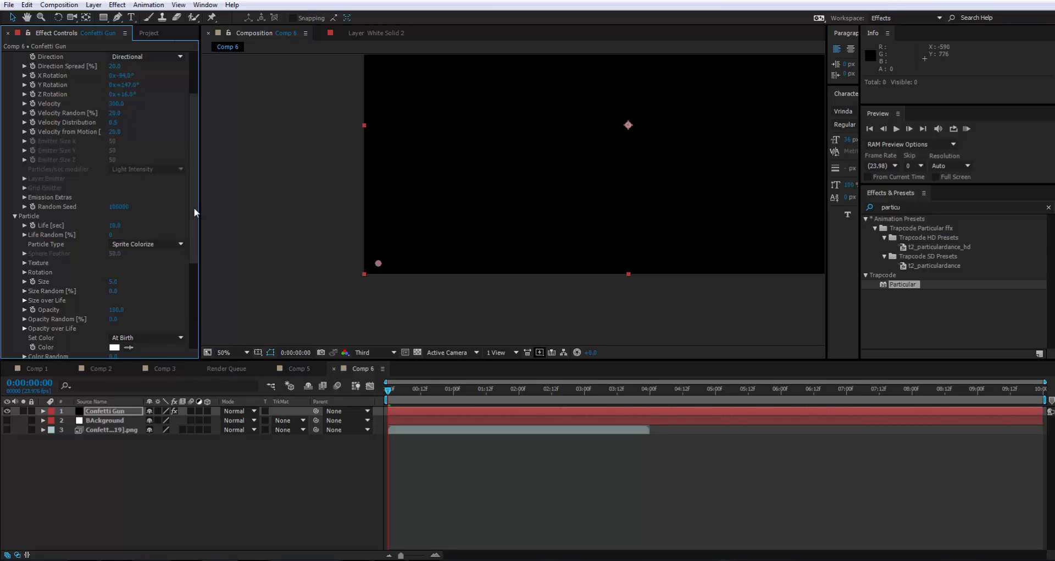
pyautogui.moveTo(194, 213); pyautogui.dragTo(194, 246)
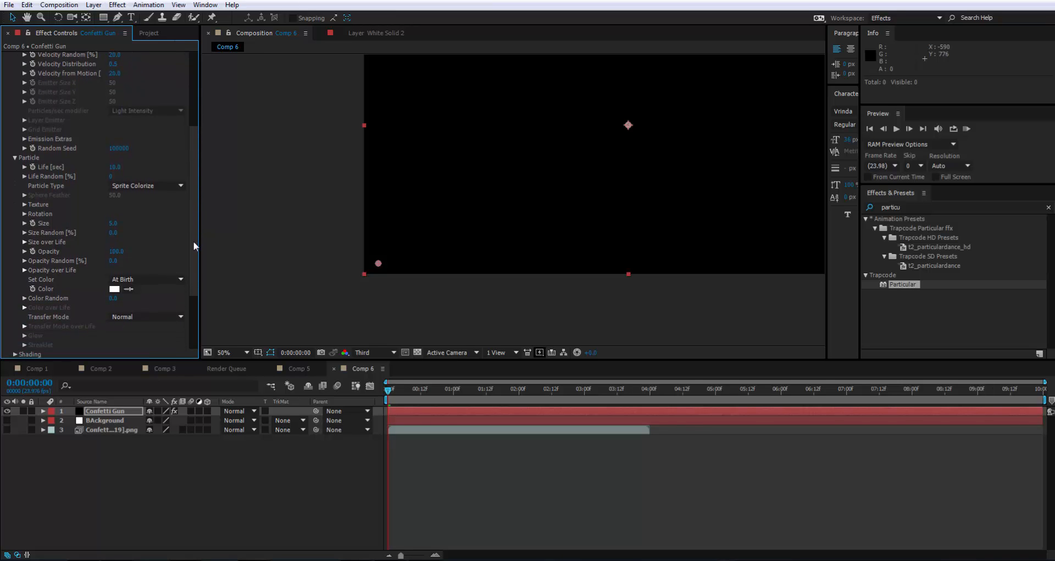
pyautogui.click(25, 203)
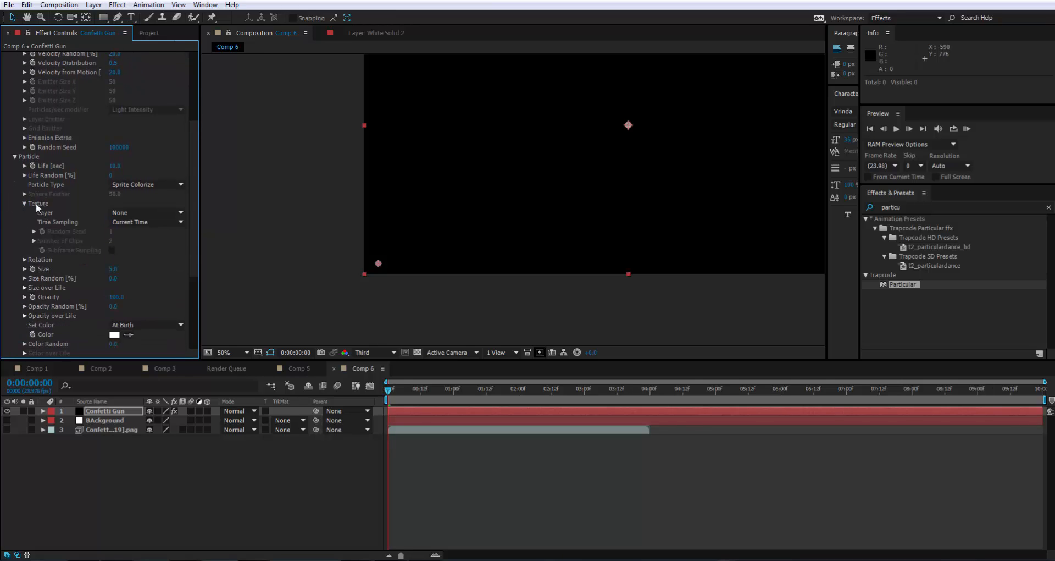
pyautogui.click(144, 215)
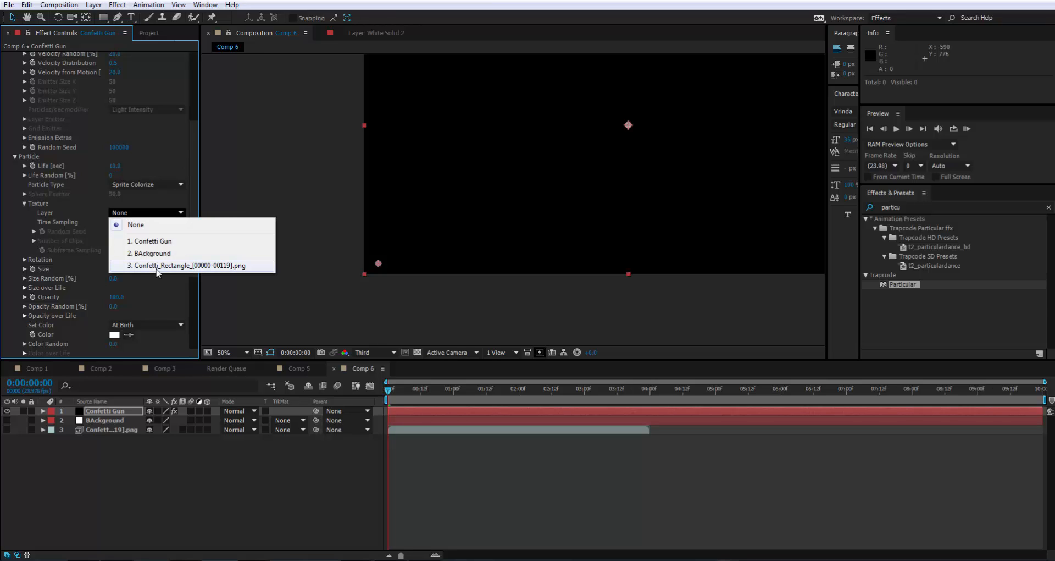
pyautogui.click(187, 265)
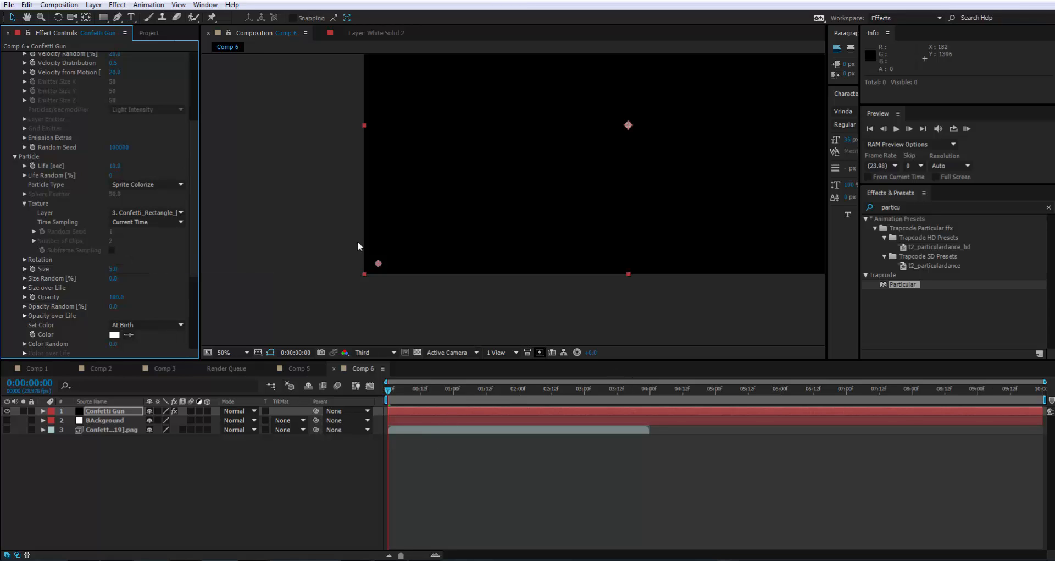
# Step: Make the BAckground layer visible and preview the textured confetti bursts against it, zoomed in to 100% at full resolution
pyautogui.press('space')
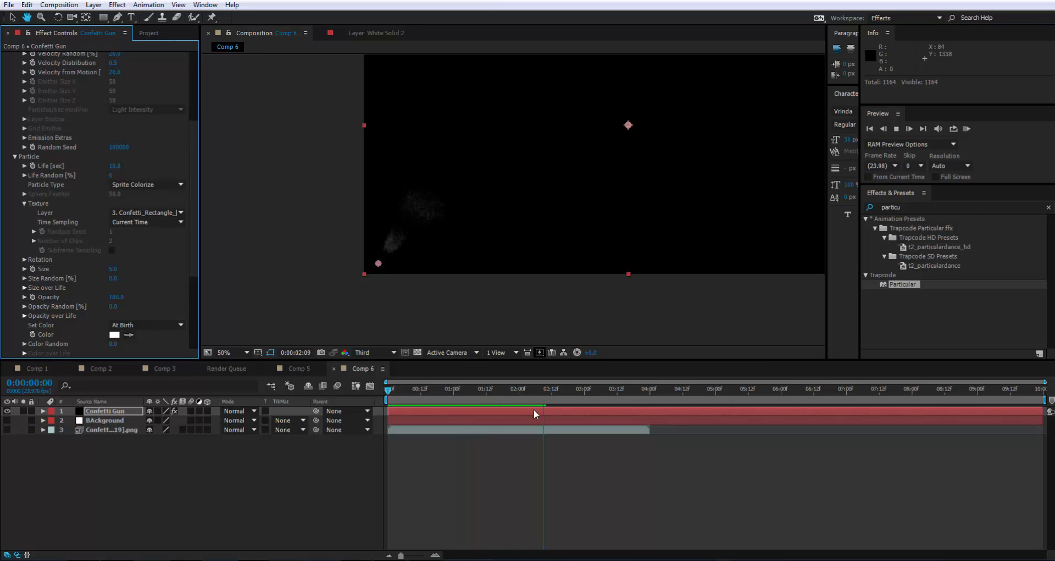
pyautogui.press('space')
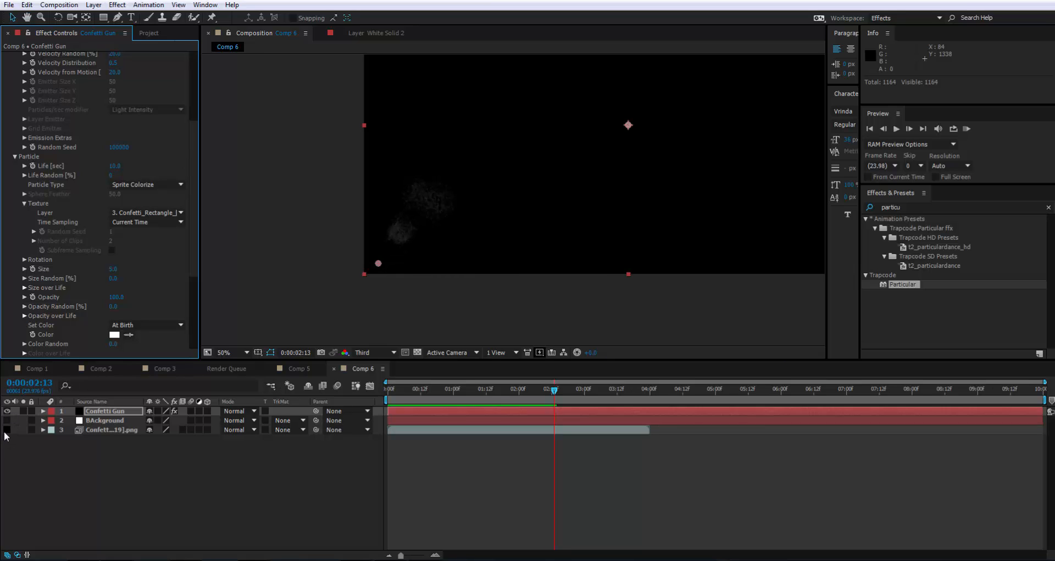
pyautogui.click(6, 420)
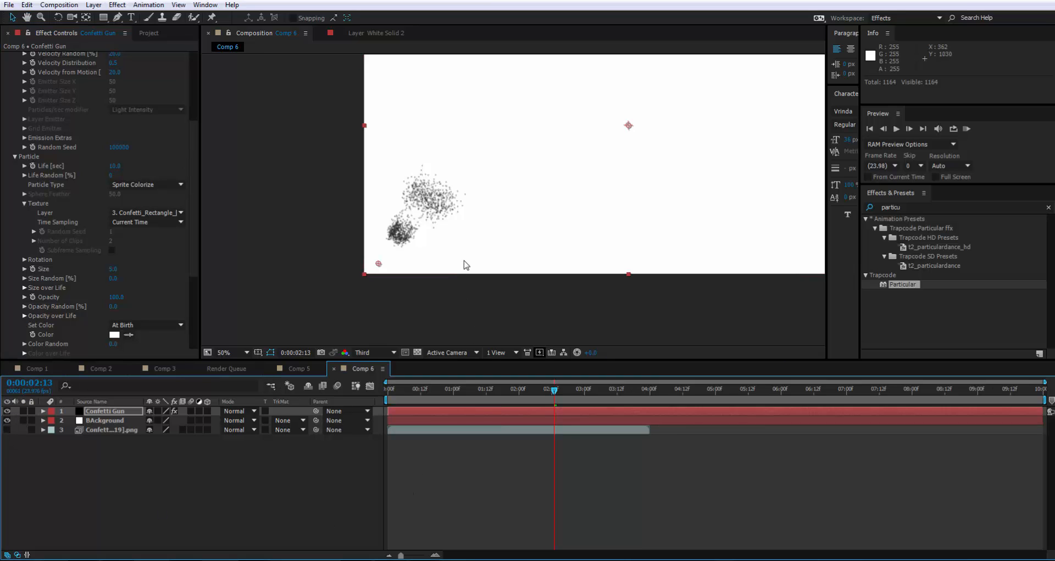
pyautogui.press('space')
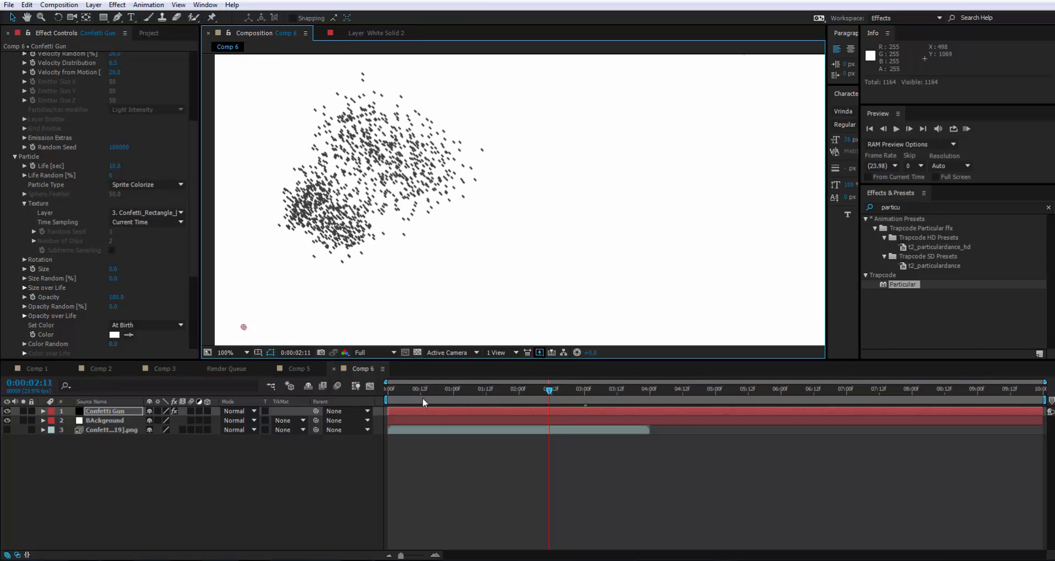
pyautogui.moveTo(548, 390); pyautogui.dragTo(440, 390)
pyautogui.press('space')
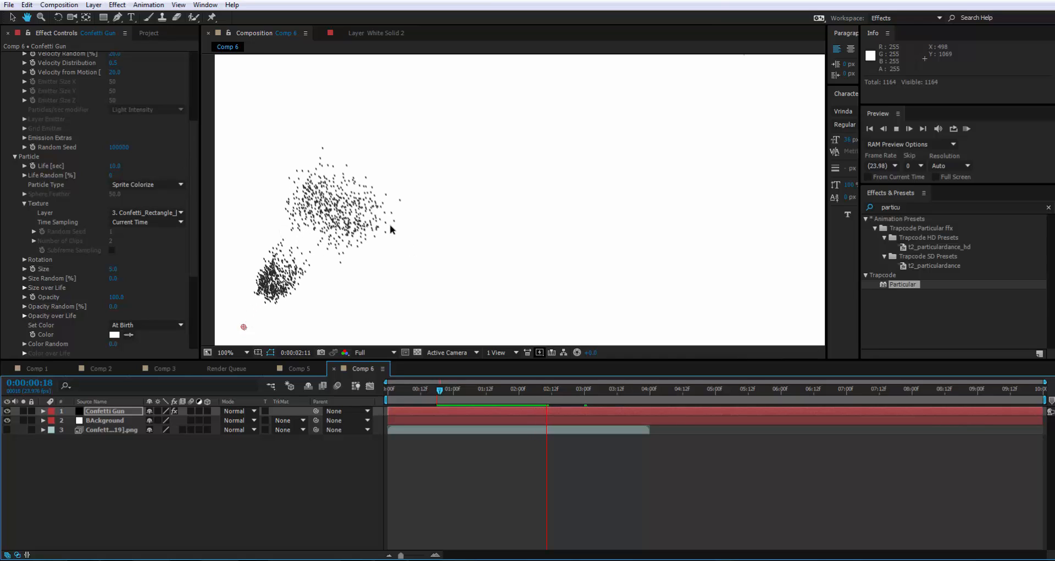
pyautogui.press('space')
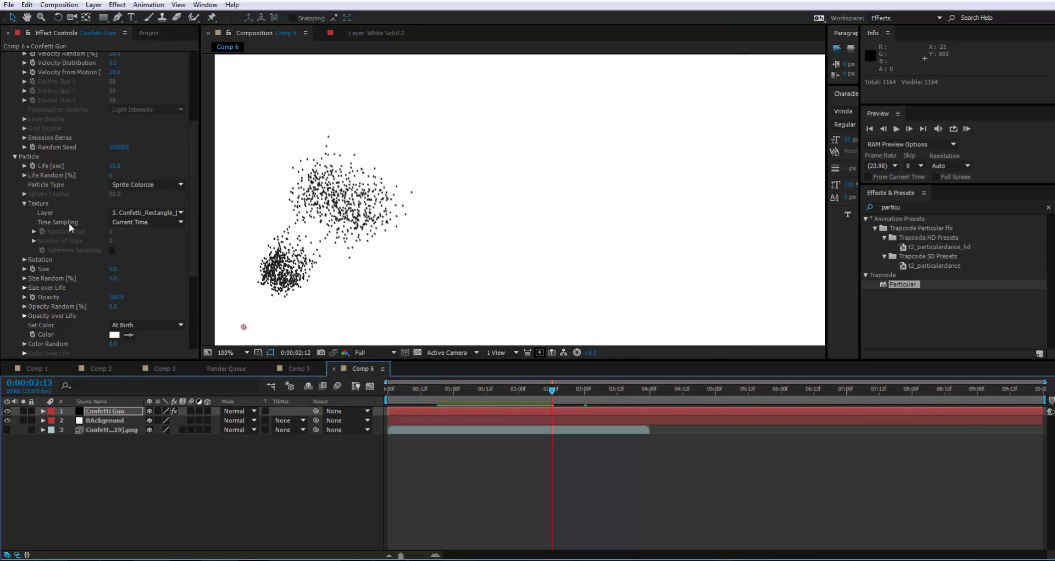
# Step: Set the texture's Time Sampling to Random - Loop and check the particles at 0:00:02:01
pyautogui.click(139, 221)
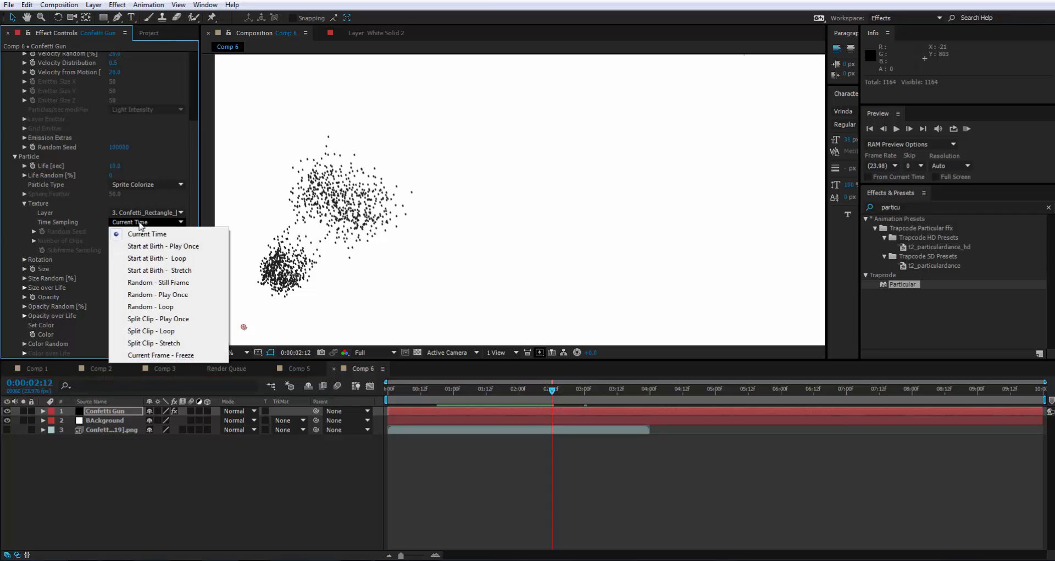
pyautogui.click(164, 307)
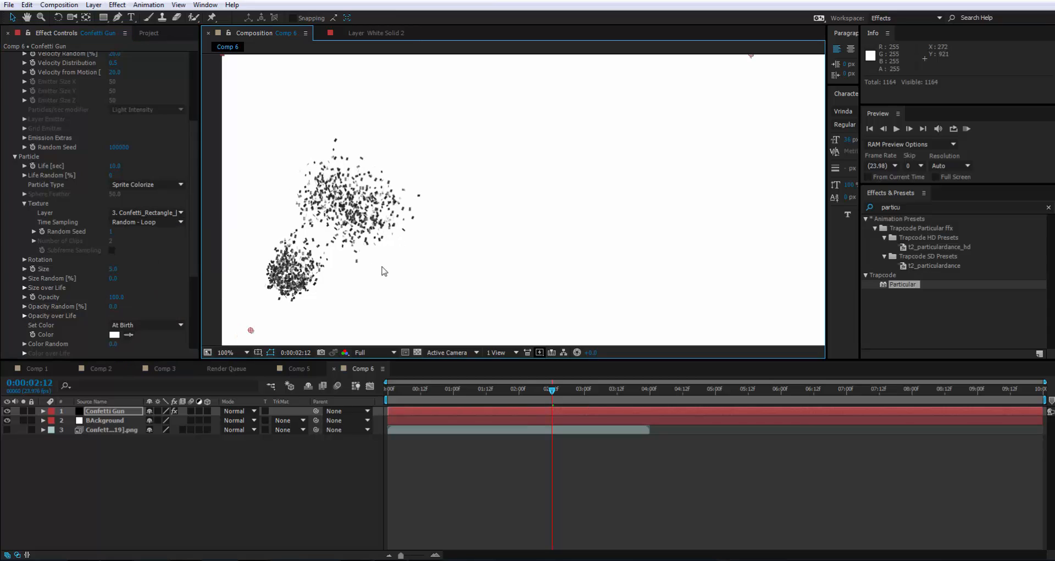
pyautogui.click(522, 397)
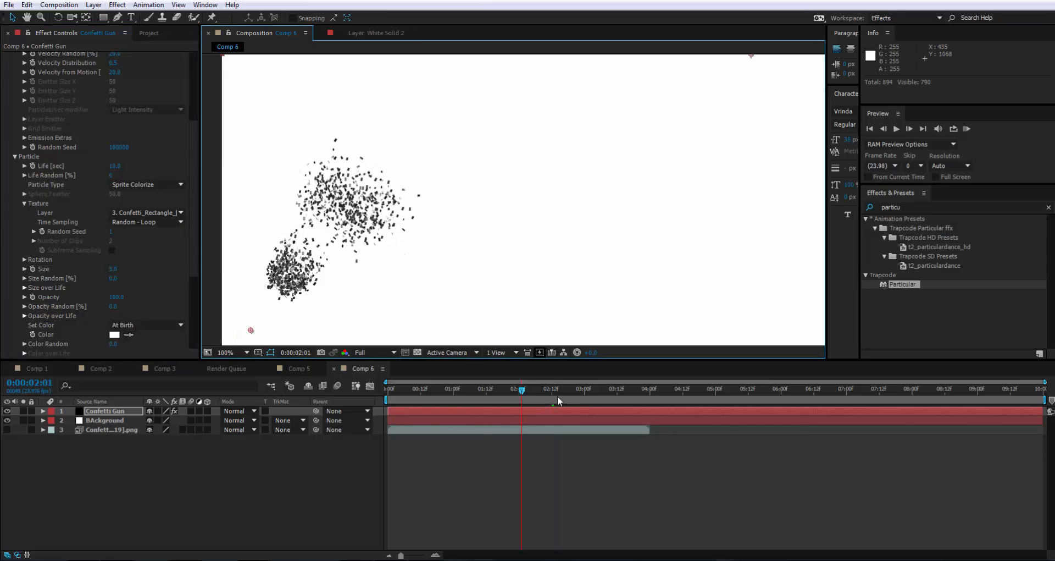
# Step: Lower the viewer resolution to Third and preview the randomly looping confetti from 0:00:02:01 at 50% zoom
pyautogui.click(374, 352)
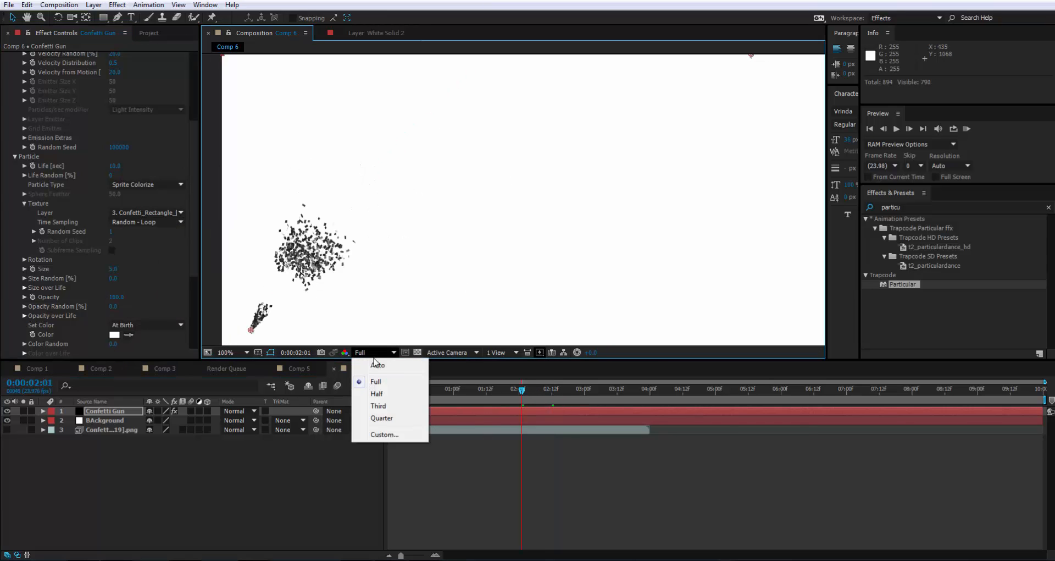
pyautogui.click(385, 409)
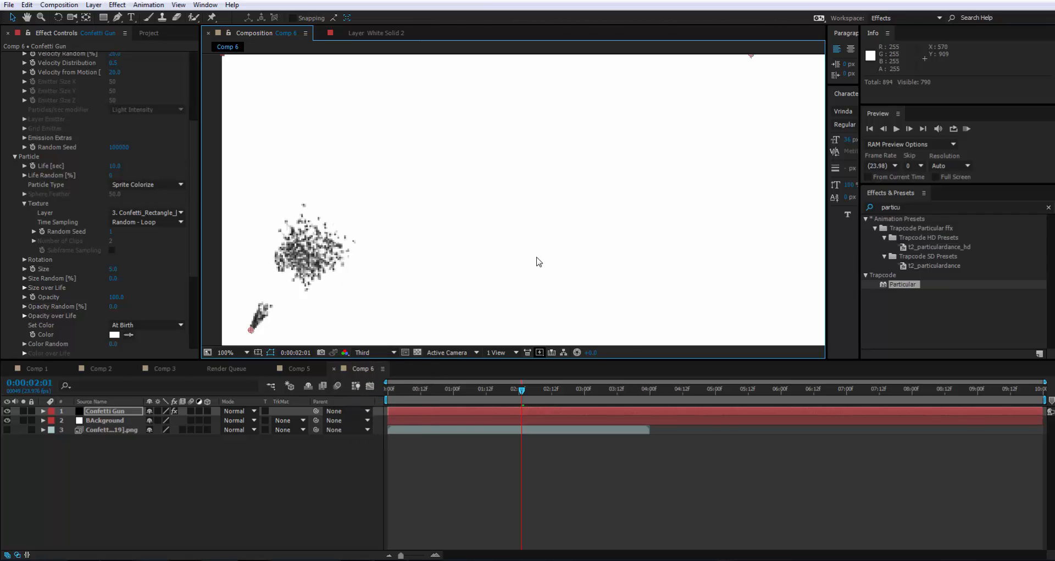
pyautogui.scroll(-2, 538, 263)
pyautogui.press('space')
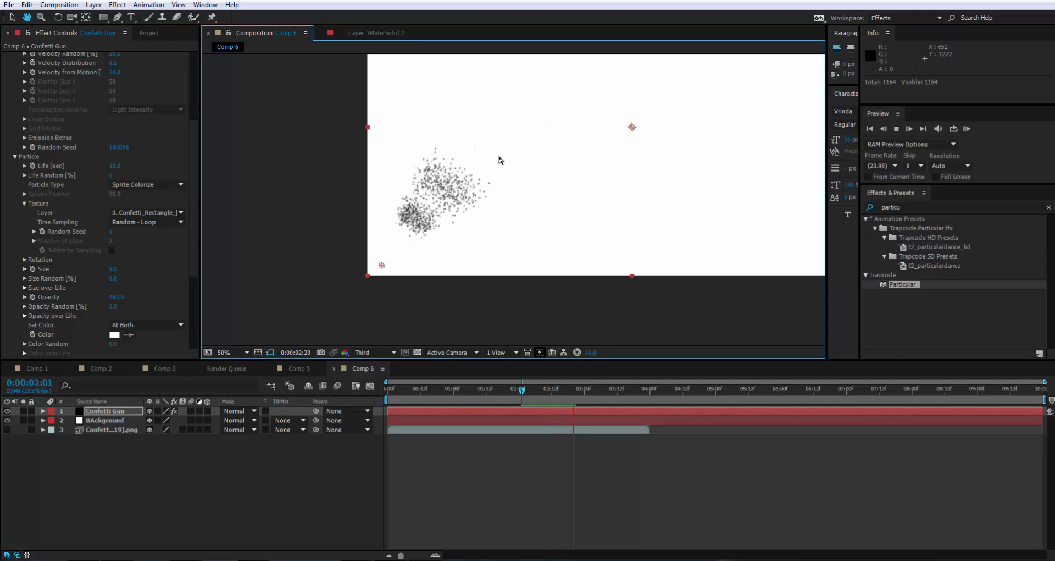
pyautogui.press('space')
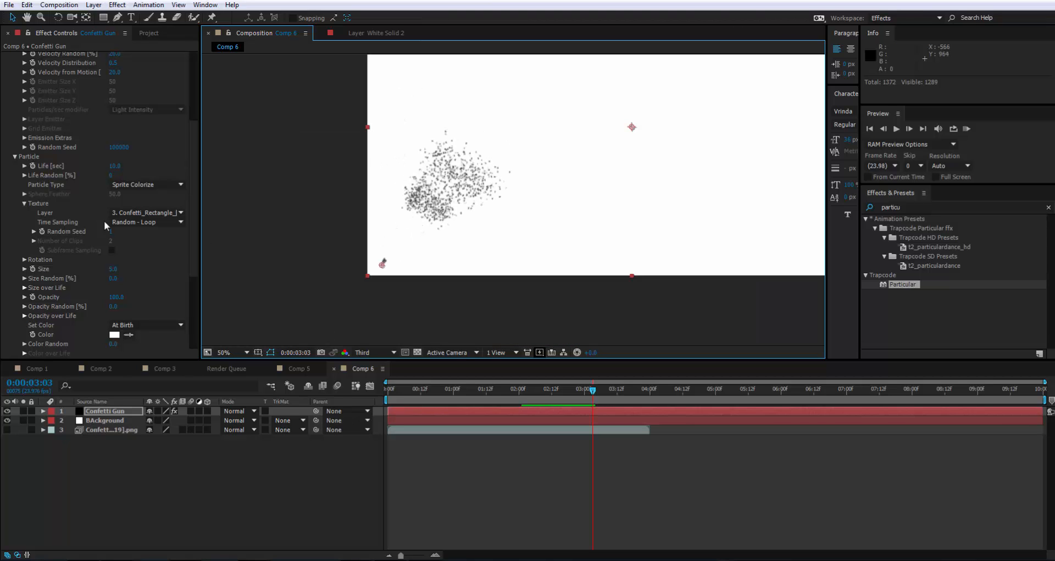
# Step: Set the Confetti Gun particles' Size to 12 and Size Random to about 58%
pyautogui.moveTo(190, 239)
pyautogui.mouseDown()
pyautogui.moveTo(187, 131)
pyautogui.moveTo(186, 233)
pyautogui.mouseUp()
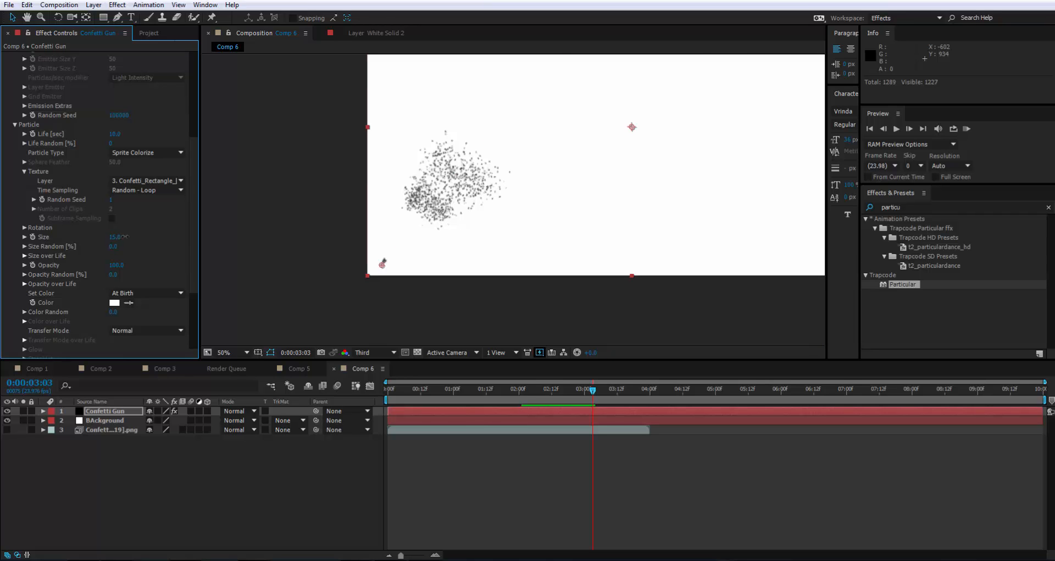
pyautogui.moveTo(126, 236); pyautogui.dragTo(113, 237)
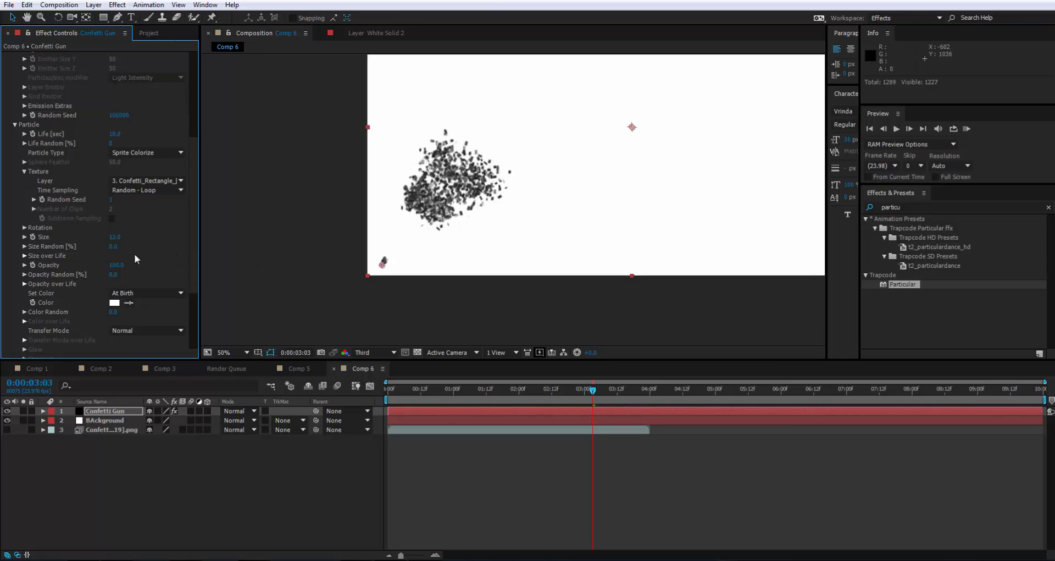
pyautogui.moveTo(118, 246); pyautogui.dragTo(152, 246)
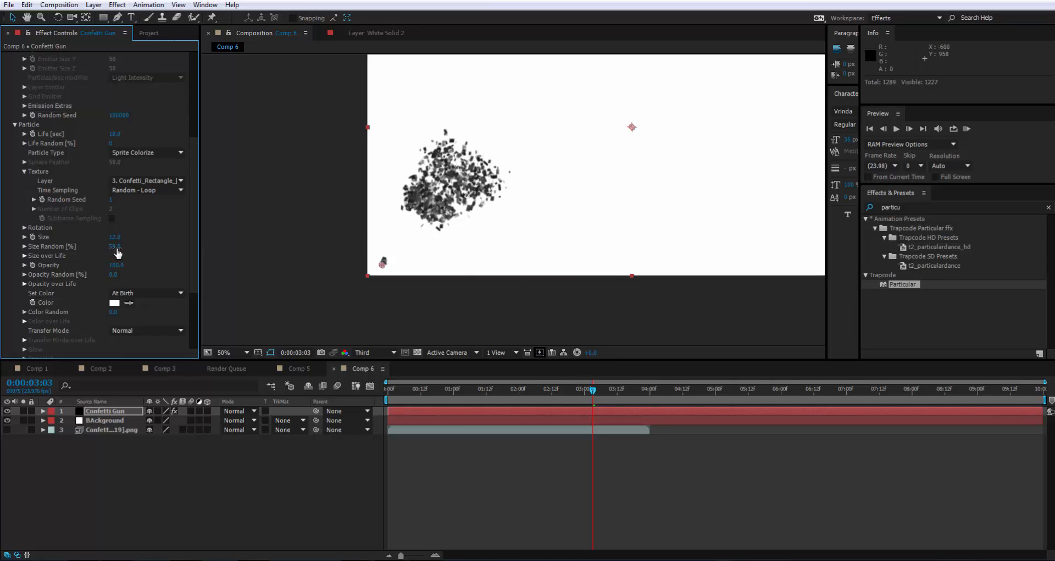
pyautogui.moveTo(116, 246); pyautogui.dragTo(118, 246)
# Step: Preview the resized confetti bursts from shortly after the two-second mark
pyautogui.press('.')
pyautogui.press(',')
pyautogui.click(534, 391)
pyautogui.press('space')
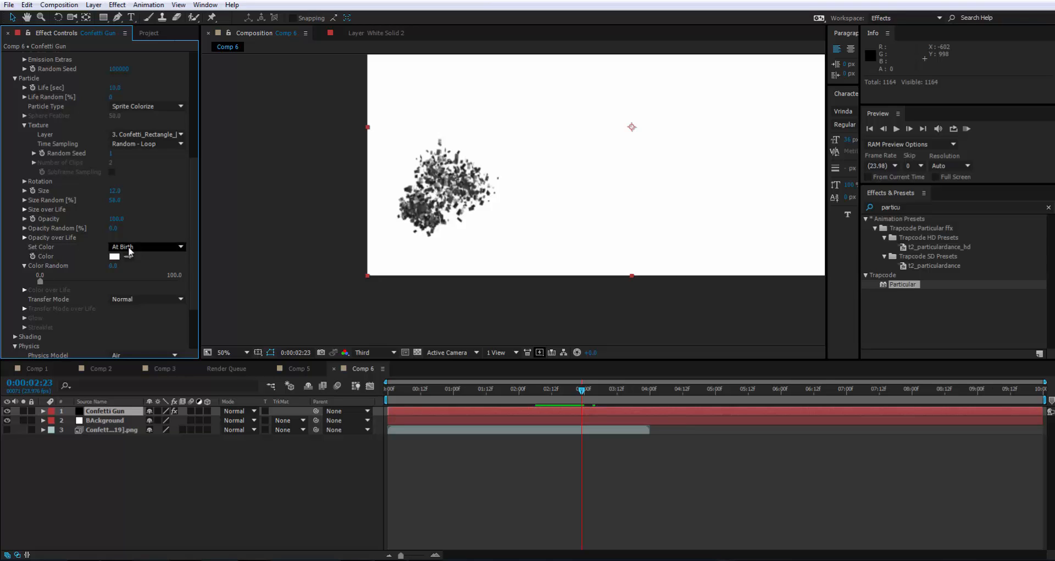
# Step: Set the particle color to Random from Gradient and remove the yellow, green and cyan stops from the Color over Life gradient
pyautogui.click(152, 248)
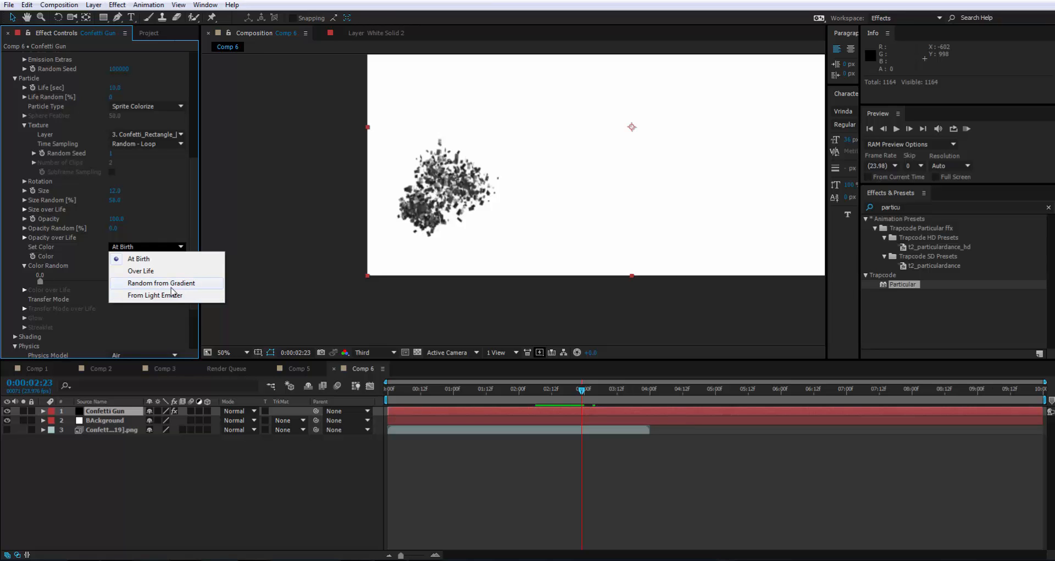
pyautogui.click(171, 284)
pyautogui.scroll(-1, 34, 255)
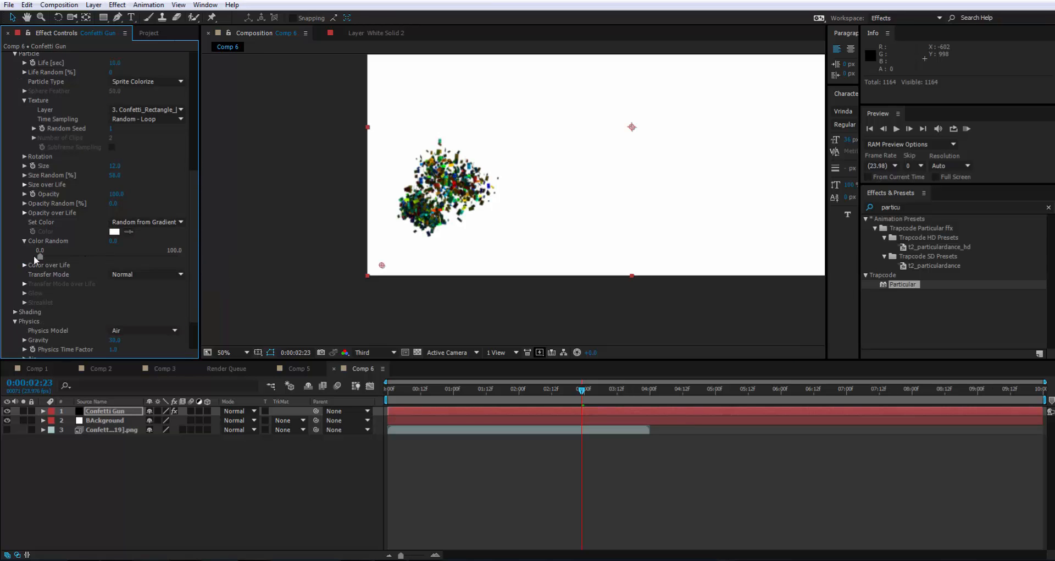
pyautogui.click(24, 265)
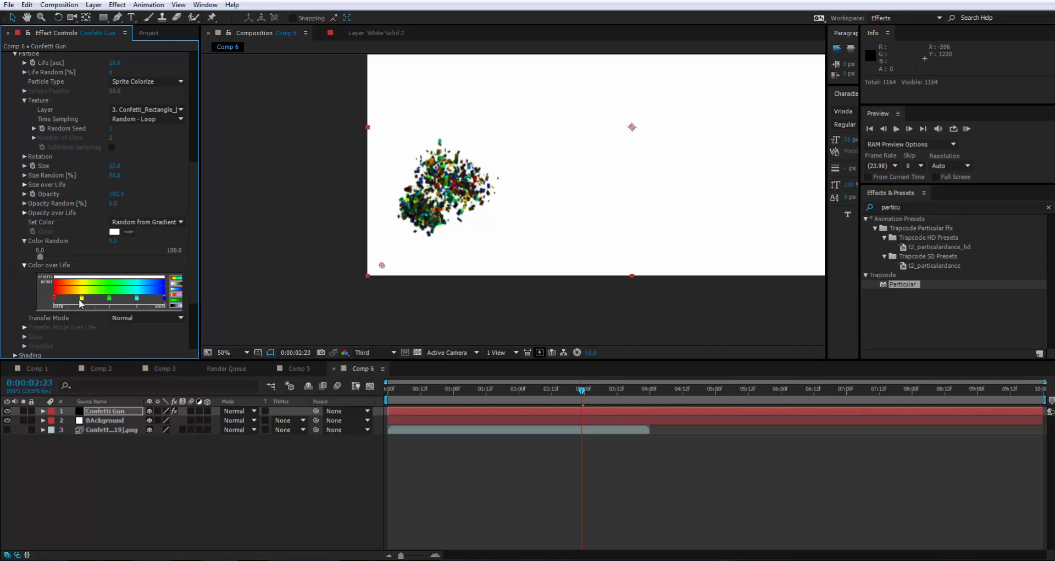
pyautogui.moveTo(82, 298)
pyautogui.mouseDown()
pyautogui.moveTo(84, 315)
pyautogui.moveTo(138, 318)
pyautogui.mouseUp()
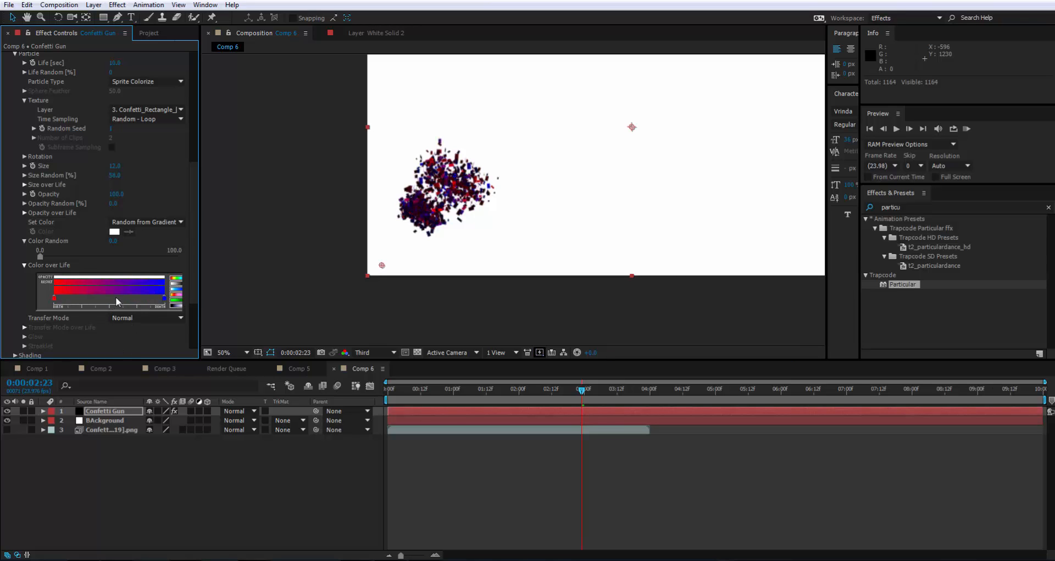
# Step: Change the gradient's red stop to cyan and preview the recolored confetti up to 0:00:03:11
pyautogui.doubleClick(54, 297)
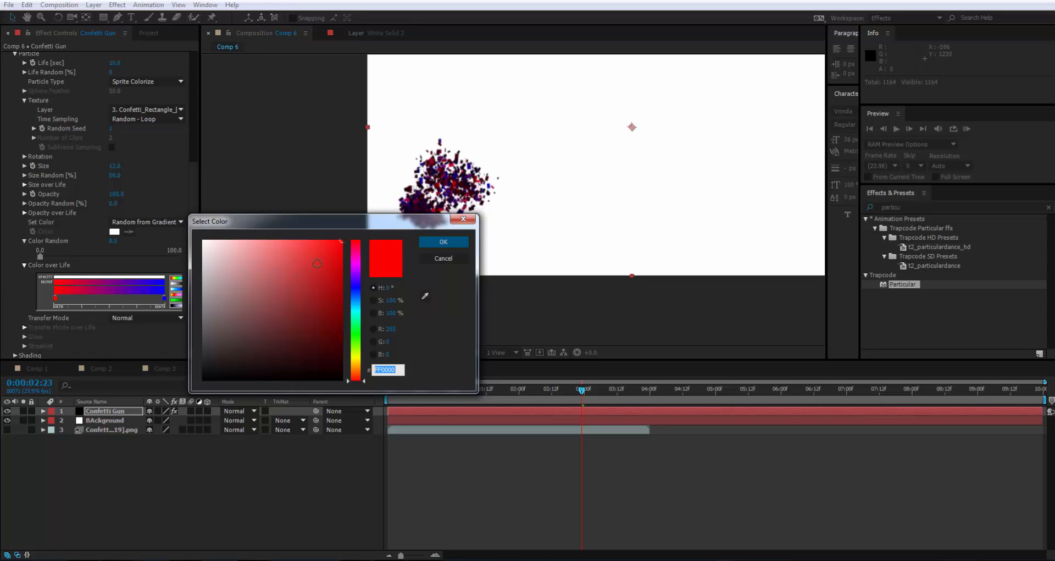
pyautogui.moveTo(356, 265); pyautogui.dragTo(367, 231)
pyautogui.click(450, 244)
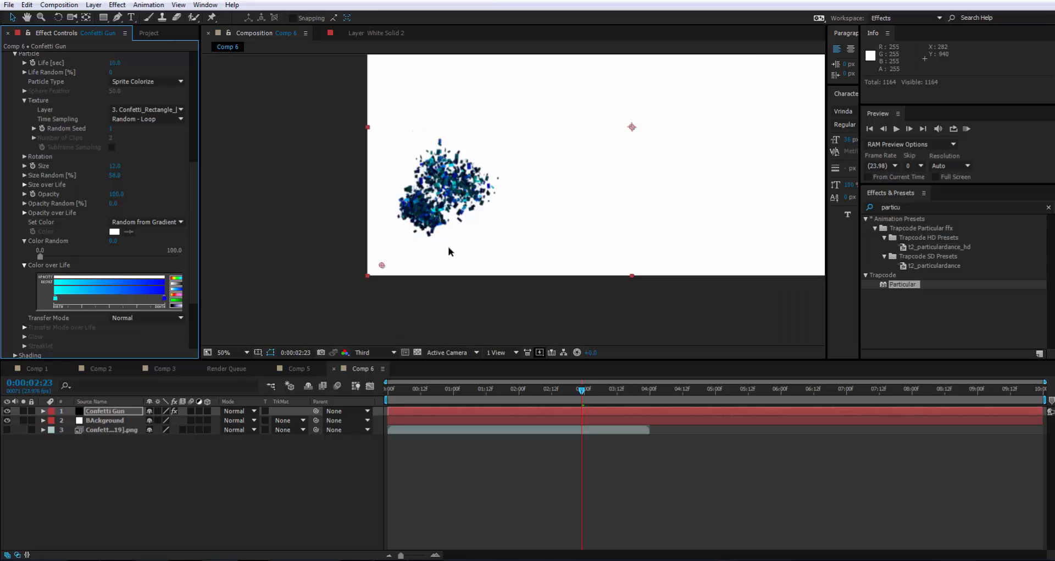
pyautogui.press('space')
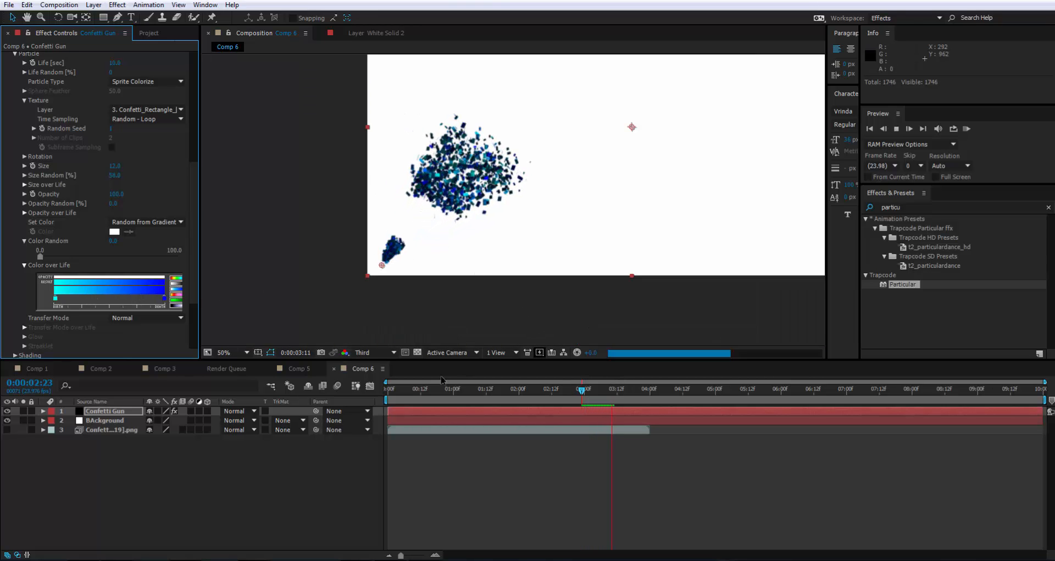
pyautogui.press('space')
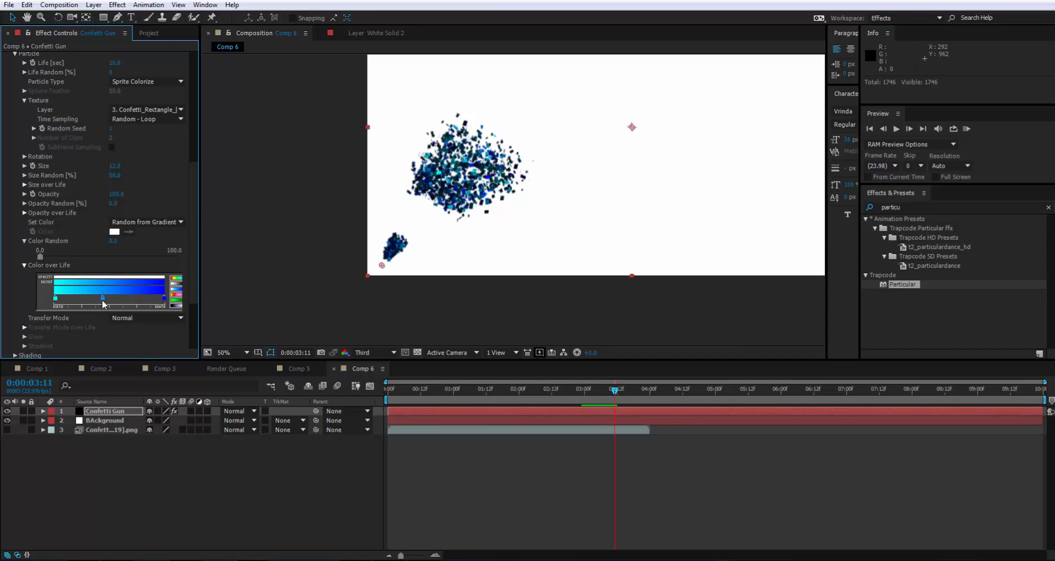
# Step: Add a white (FFFFFF) stop near the middle of the Color over Life gradient
pyautogui.doubleClick(102, 298)
pyautogui.write('FFFFFF')
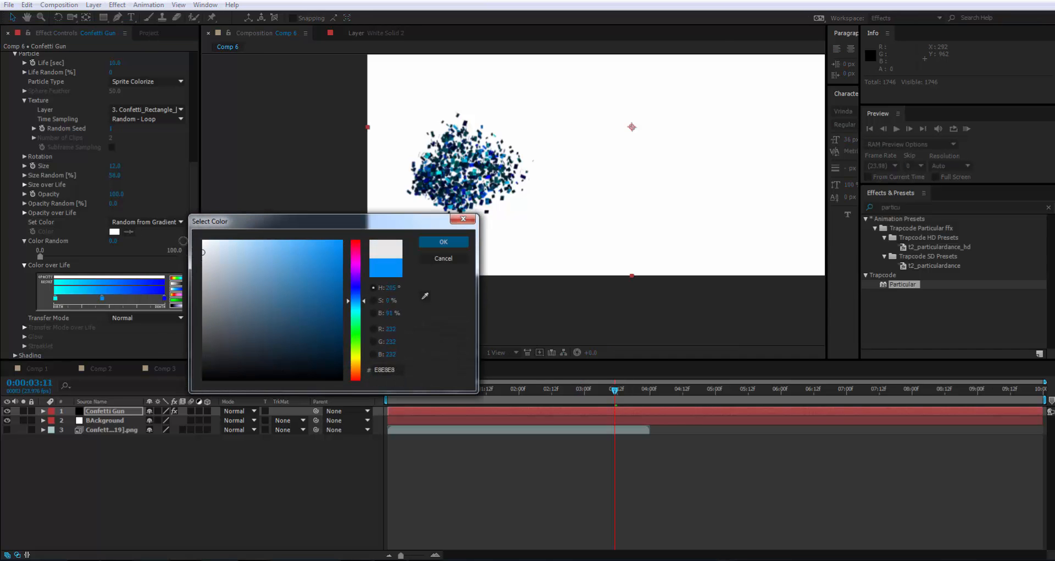
pyautogui.moveTo(203, 247); pyautogui.dragTo(206, 239)
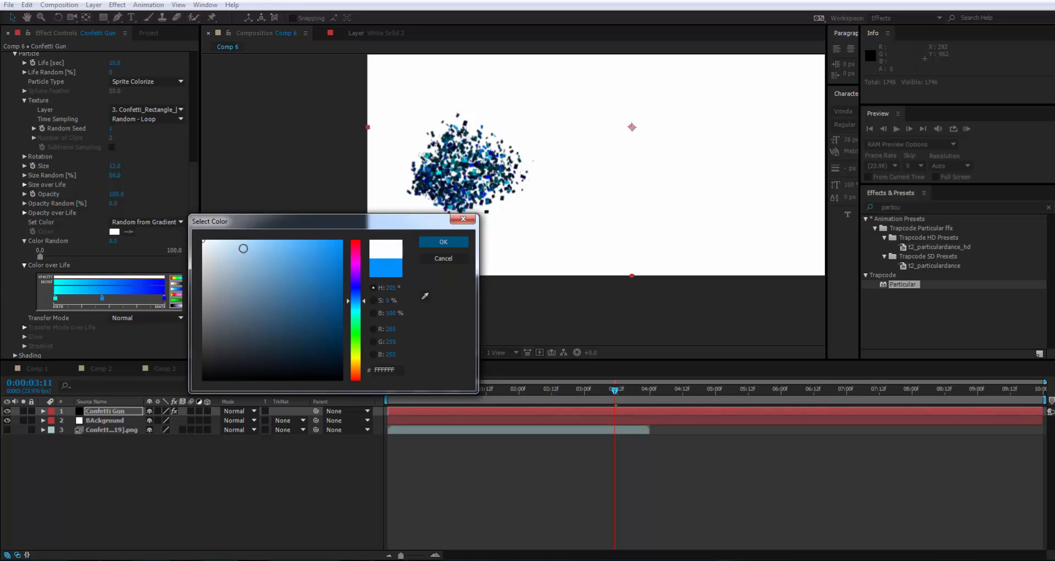
pyautogui.click(424, 243)
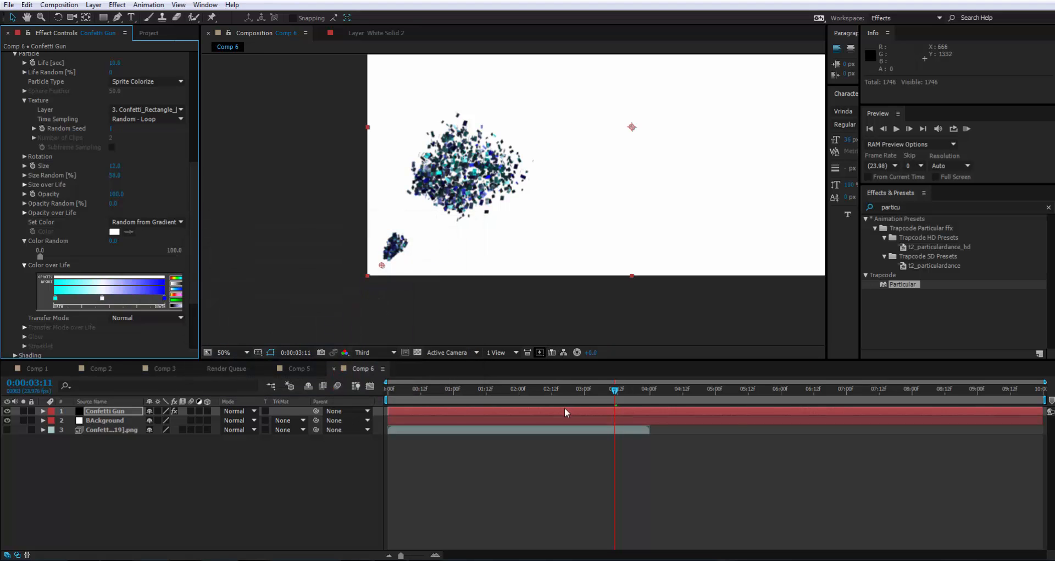
# Step: Preview the cyan, white and blue confetti bursts and check frames around 0:00:03:01 and 0:00:02:12
pyautogui.moveTo(603, 394); pyautogui.dragTo(471, 394)
pyautogui.press('space')
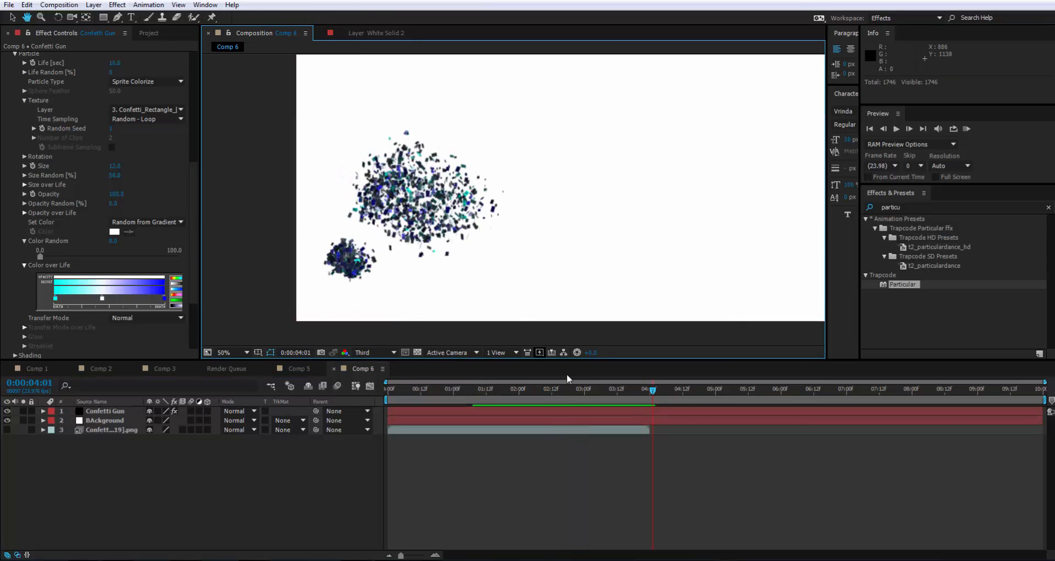
pyautogui.moveTo(586, 394)
pyautogui.mouseDown()
pyautogui.moveTo(535, 398)
pyautogui.moveTo(617, 388)
pyautogui.moveTo(509, 400)
pyautogui.moveTo(589, 394)
pyautogui.mouseUp()
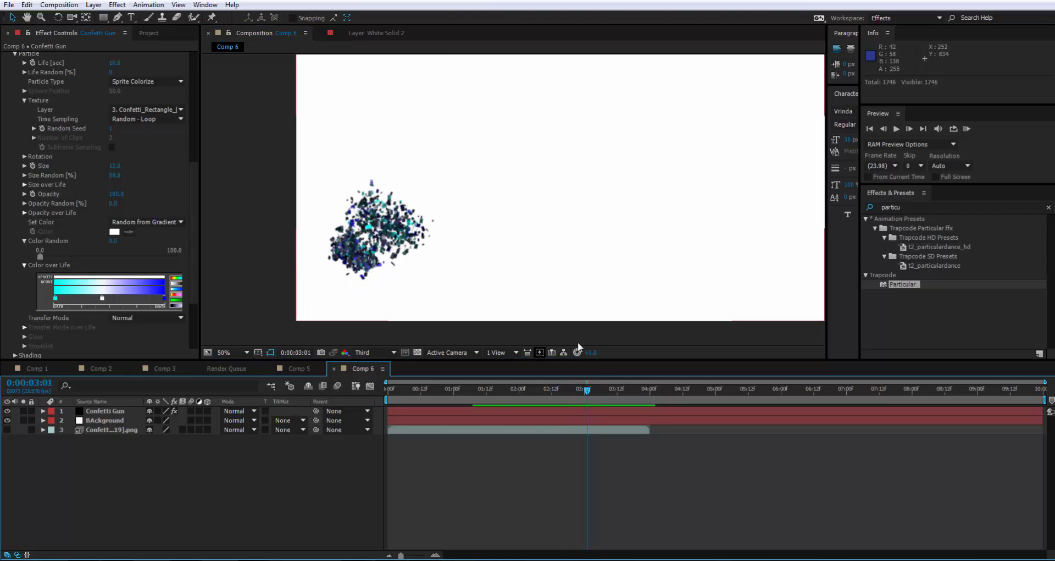
pyautogui.moveTo(586, 394)
pyautogui.mouseDown()
pyautogui.moveTo(609, 391)
pyautogui.moveTo(590, 392)
pyautogui.mouseUp()
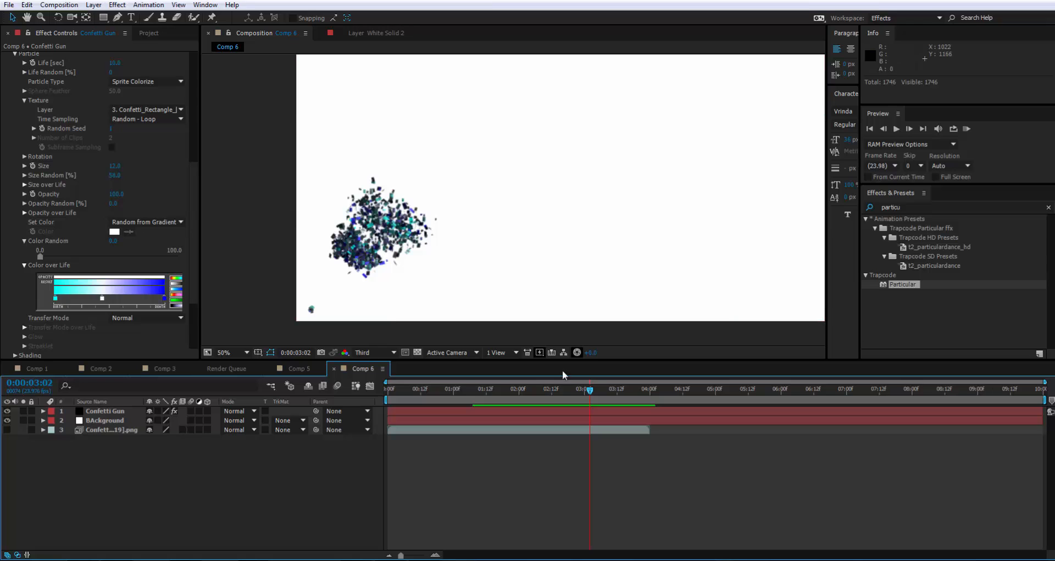
pyautogui.moveTo(560, 391)
pyautogui.mouseDown()
pyautogui.moveTo(604, 388)
pyautogui.moveTo(549, 391)
pyautogui.moveTo(615, 388)
pyautogui.moveTo(553, 391)
pyautogui.mouseUp()
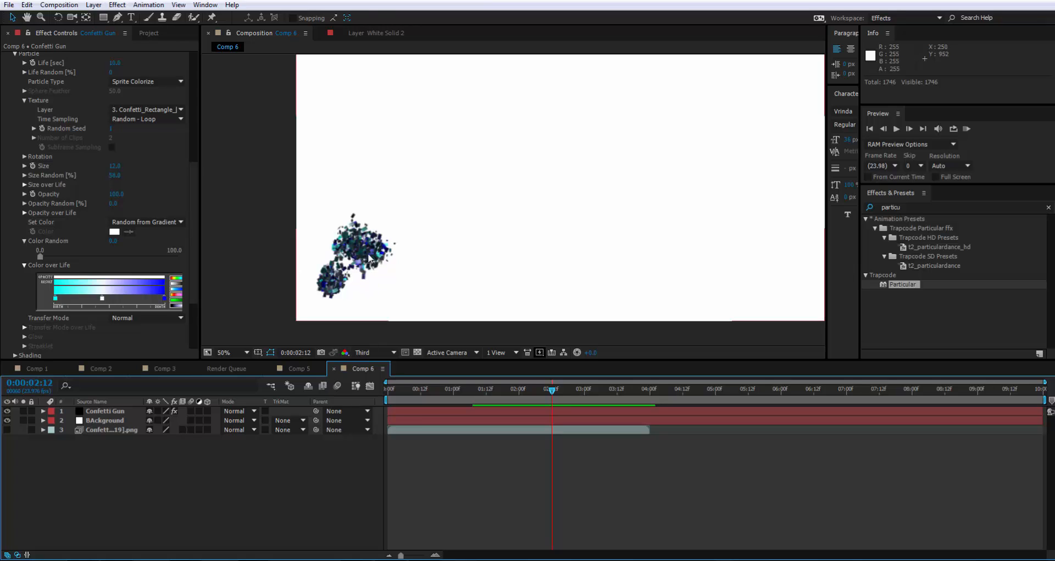
# Step: Create a new 200 x 200 px composition named Comp 7
pyautogui.click(66, 8)
pyautogui.click(55, 16)
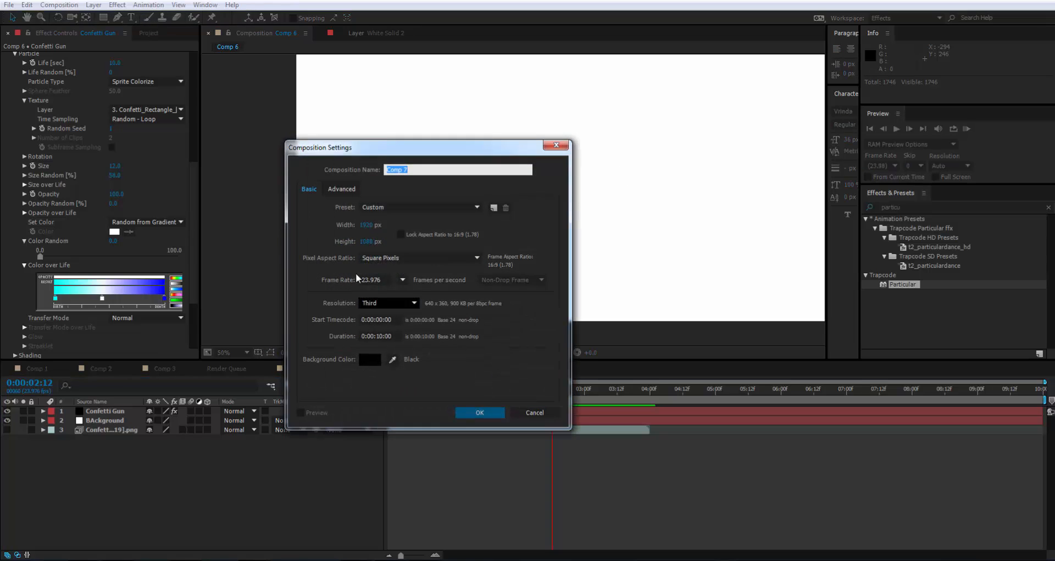
pyautogui.click(367, 224)
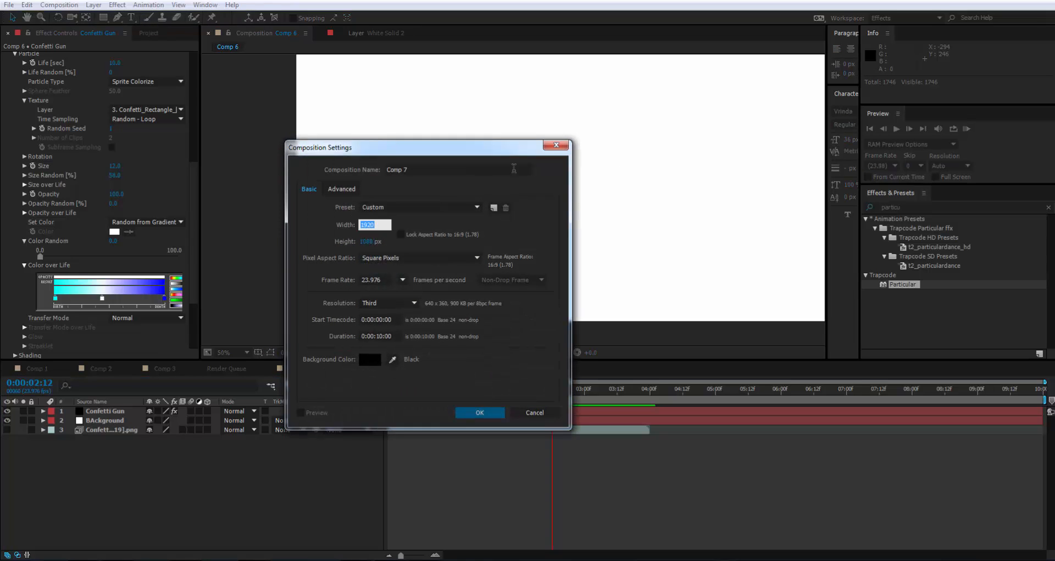
pyautogui.write('200')
pyautogui.press('Tab')
pyautogui.write('200')
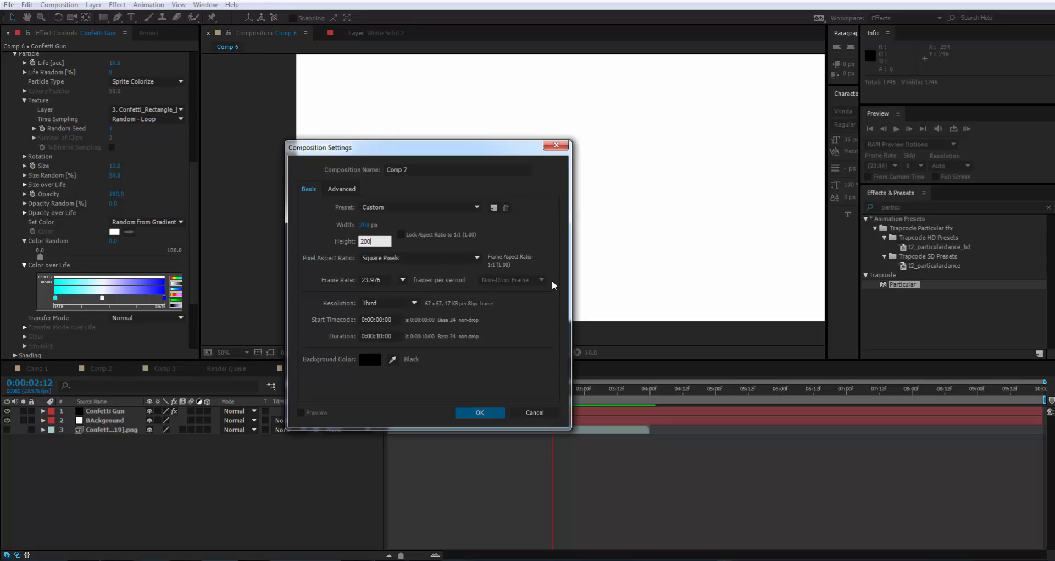
pyautogui.press('Return')
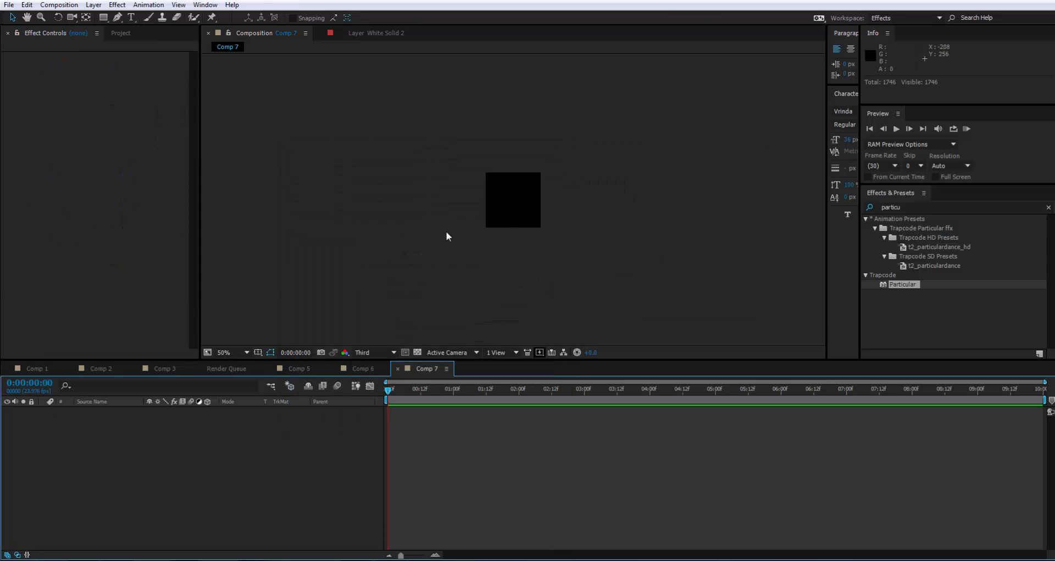
# Step: Add a comp-sized solid in red (FF0000) to Comp 7, viewed at 200% zoom
pyautogui.press('.')
pyautogui.press('.')
pyautogui.press('.')
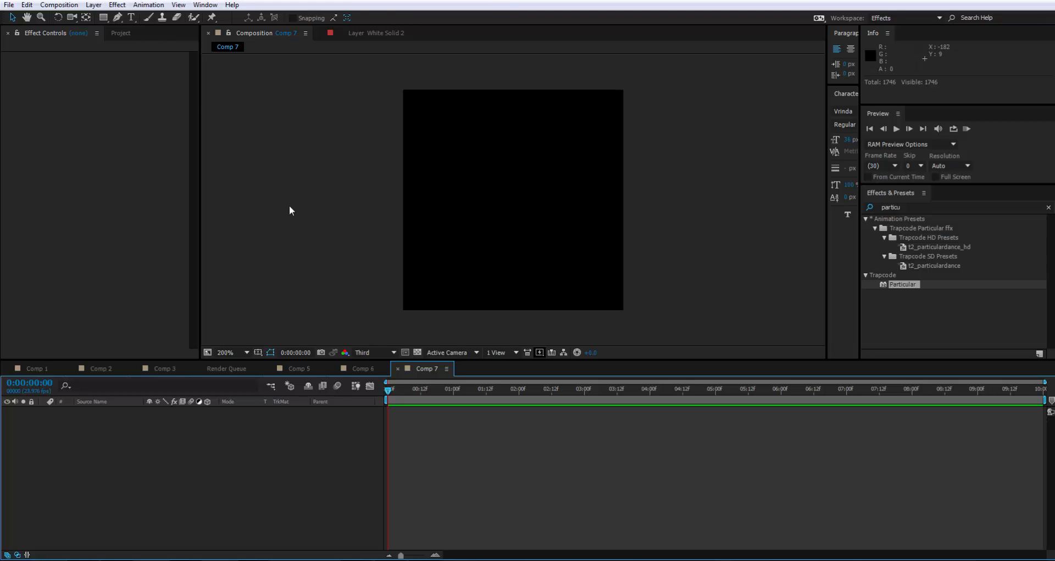
pyautogui.click(93, 5)
pyautogui.moveTo(97, 19)
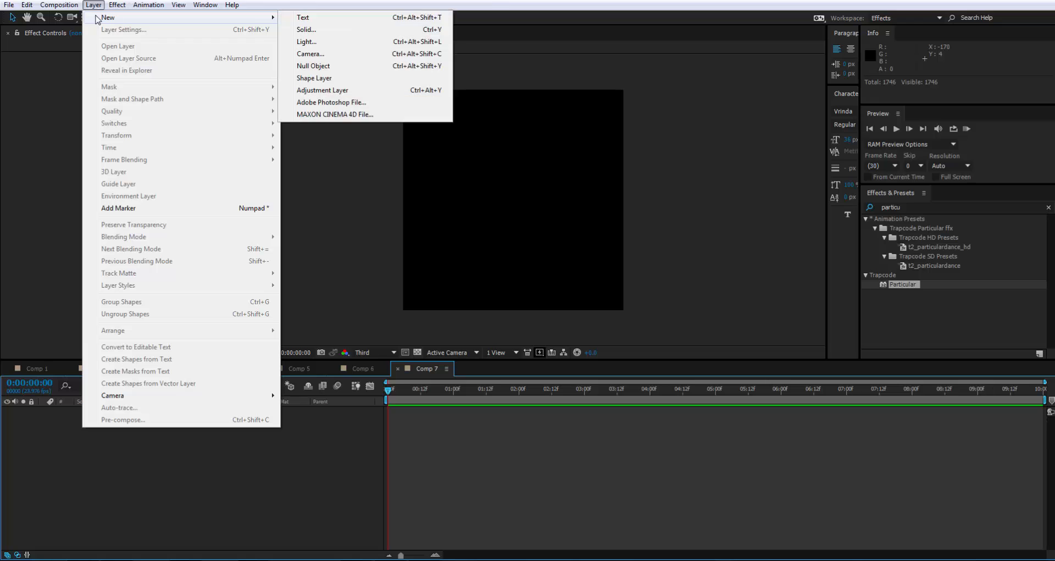
pyautogui.click(321, 30)
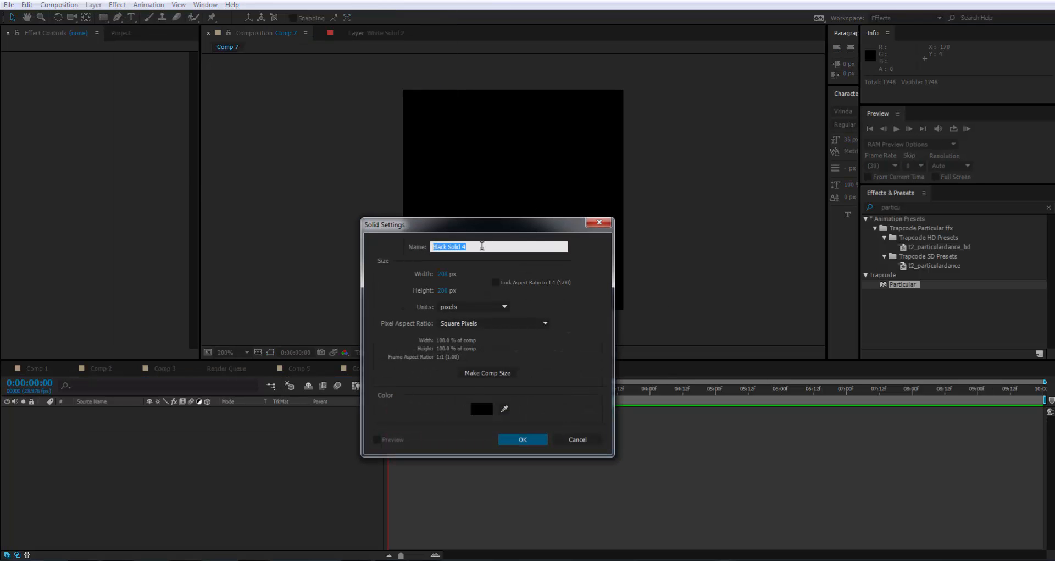
pyautogui.click(482, 409)
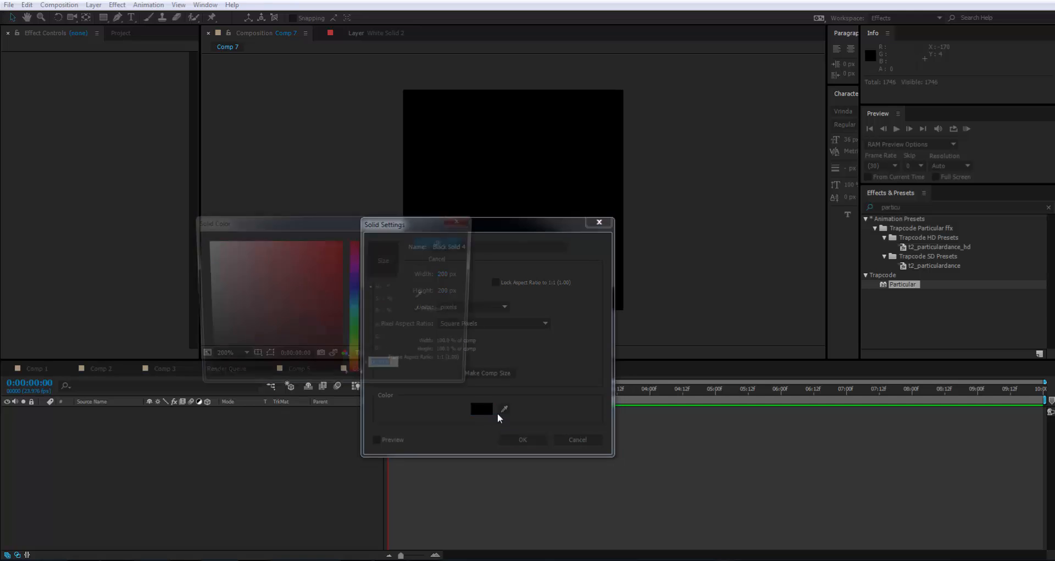
pyautogui.moveTo(313, 303); pyautogui.dragTo(405, 154)
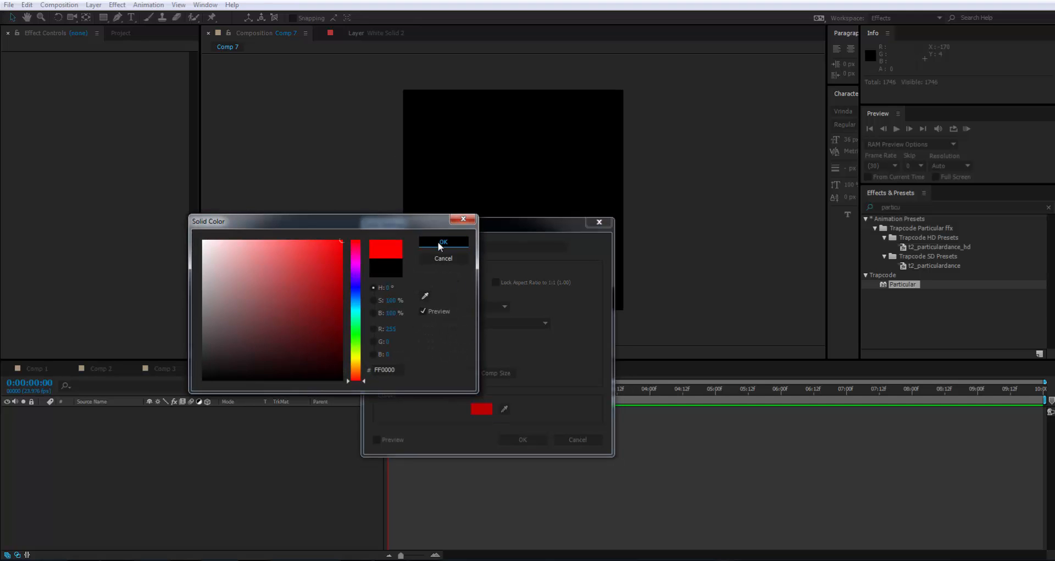
pyautogui.click(440, 242)
pyautogui.click(522, 439)
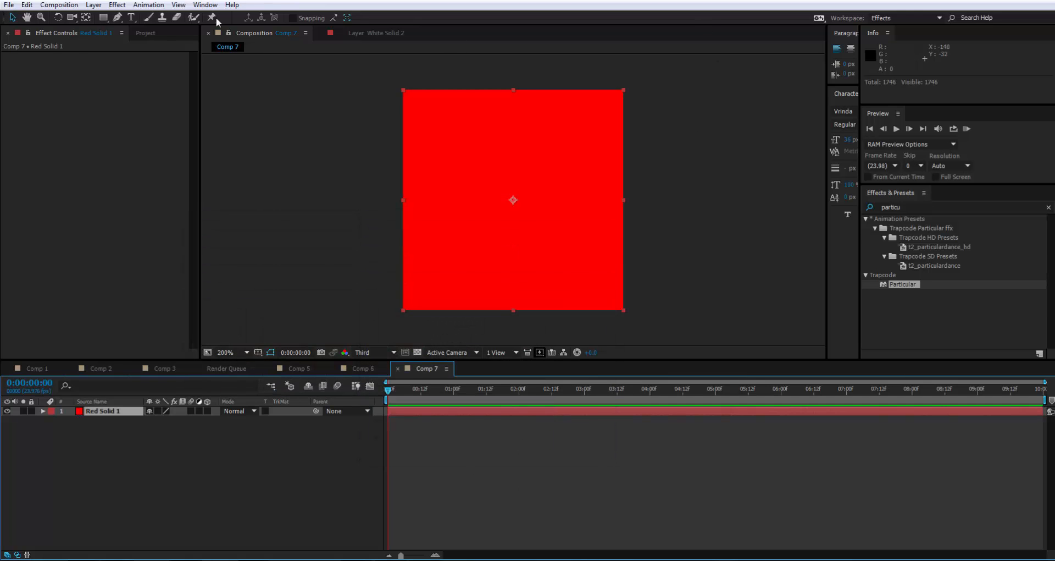
# Step: Try a centred square mask on the red solid with the Rectangle tool and undo it
pyautogui.click(102, 18)
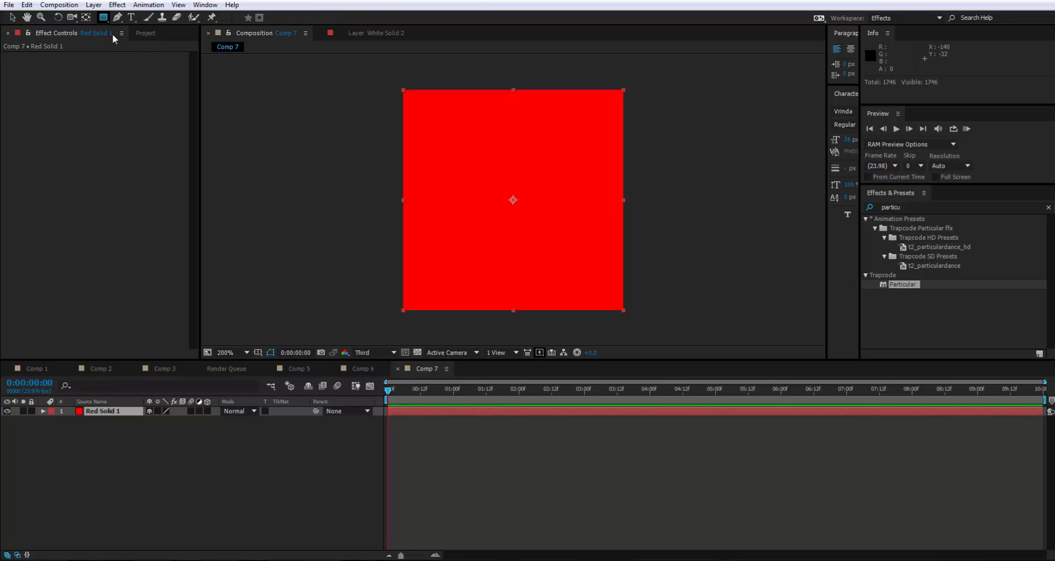
pyautogui.click(514, 200)
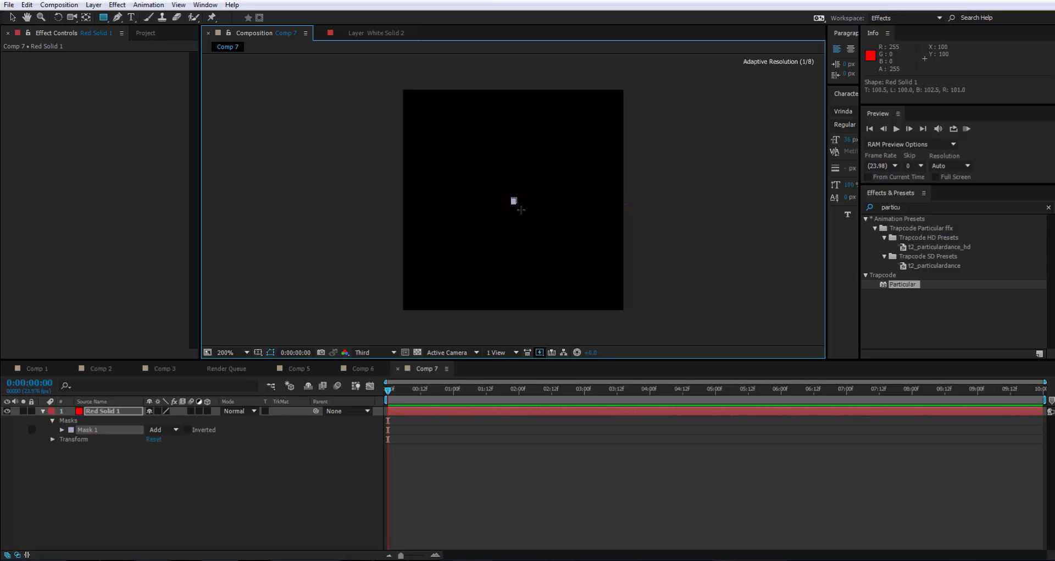
pyautogui.moveTo(521, 210); pyautogui.dragTo(606, 292)
pyautogui.press('shift')
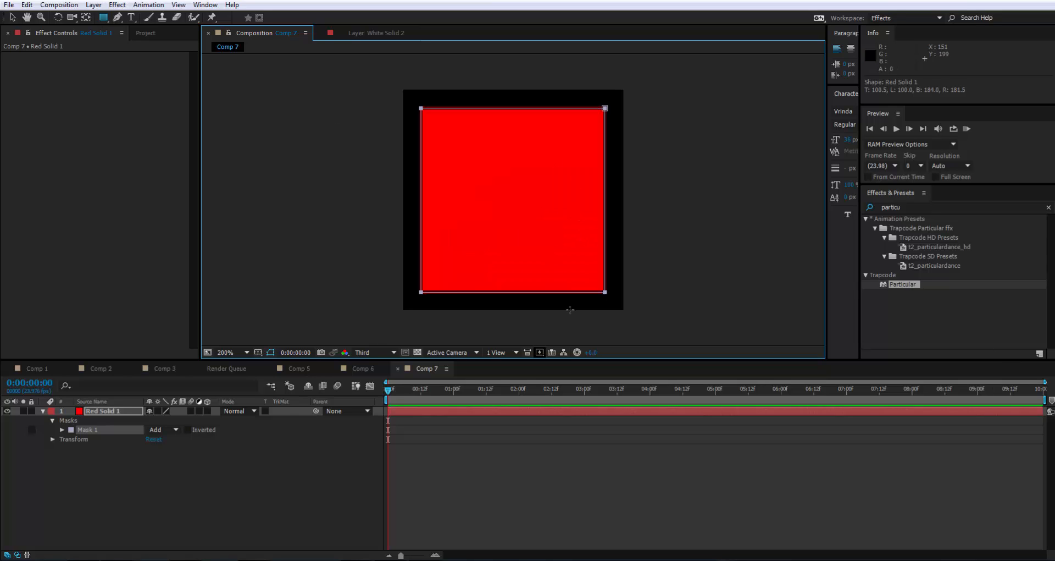
pyautogui.hotkey('ctrl', 'z')
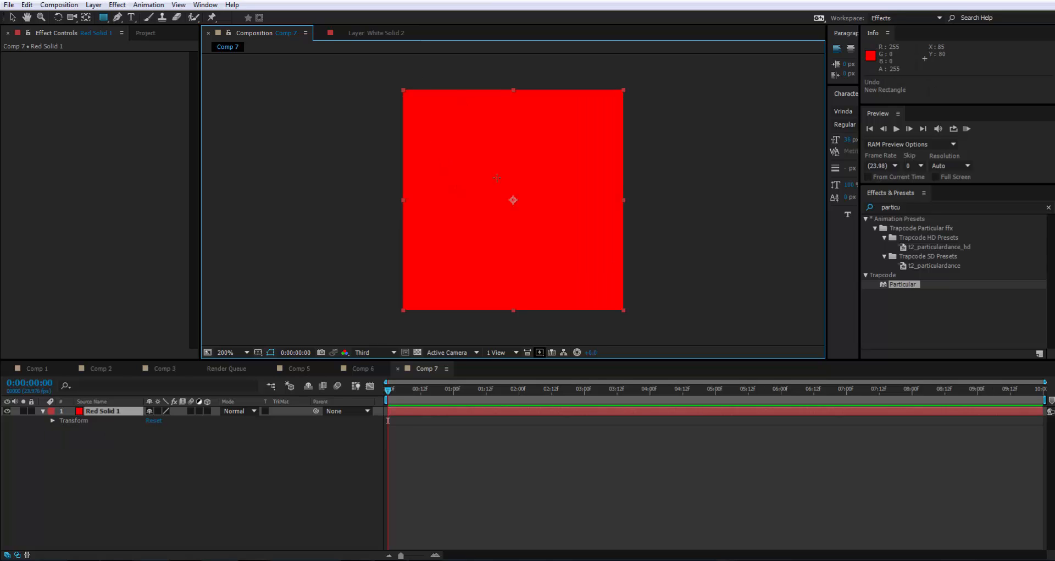
# Step: Mask the red solid with a slightly irregular four-point closed shape using the Pen tool, and make the layer 3D
pyautogui.click(117, 17)
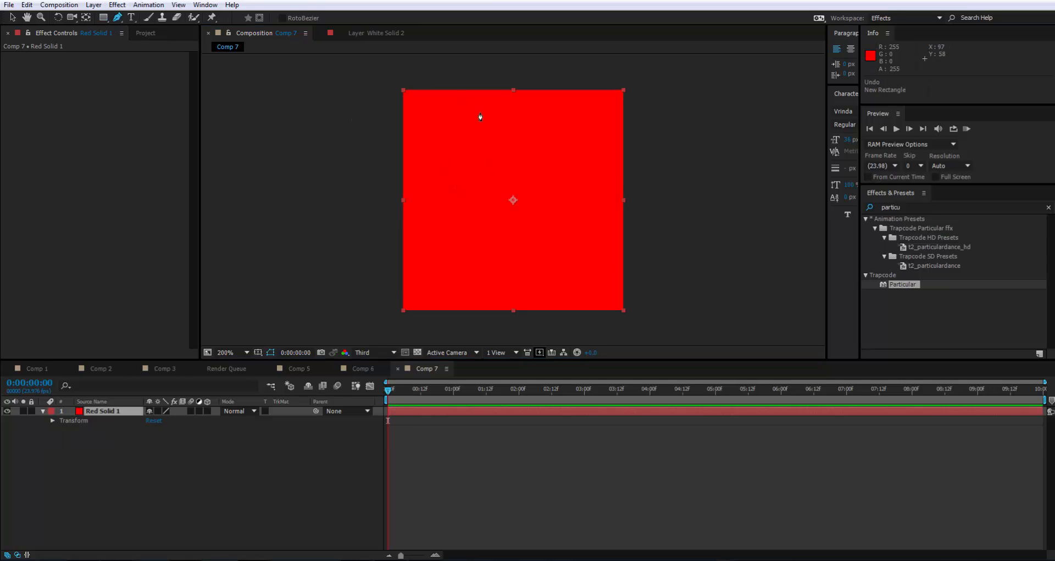
pyautogui.click(433, 121)
pyautogui.click(595, 116)
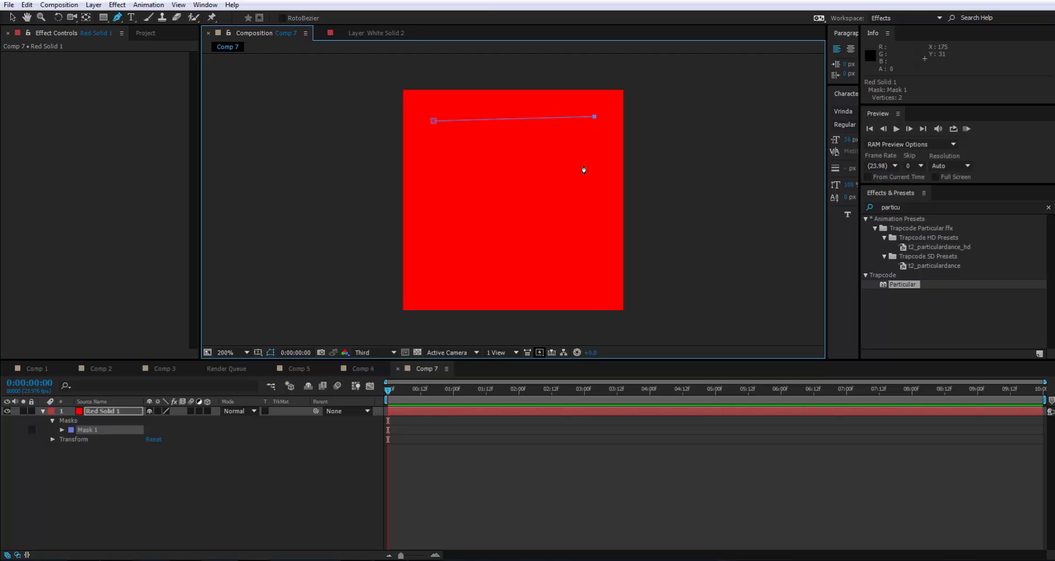
pyautogui.click(596, 289)
pyautogui.click(424, 285)
pyautogui.click(434, 121)
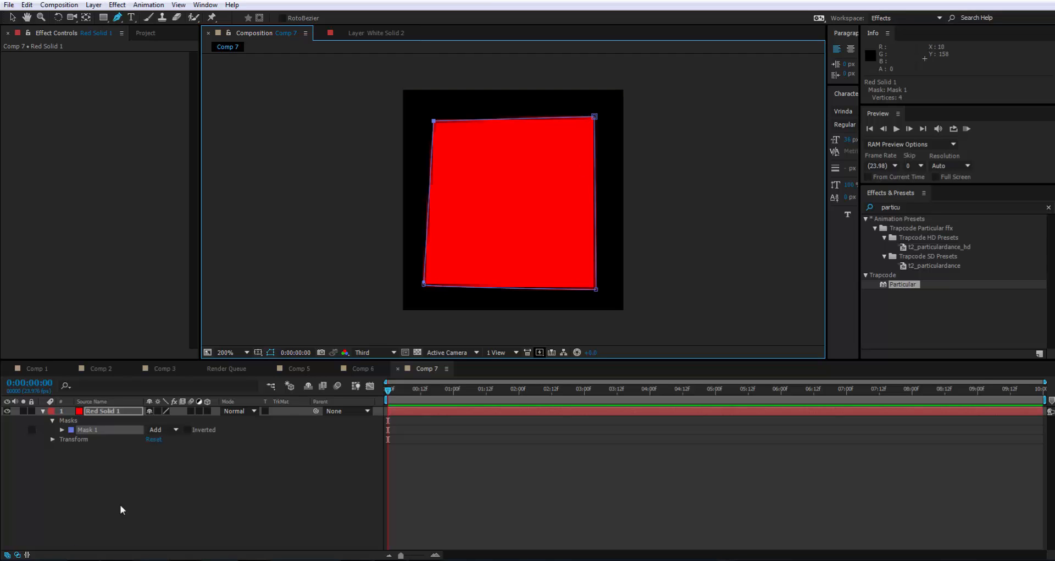
pyautogui.click(10, 17)
pyautogui.click(294, 265)
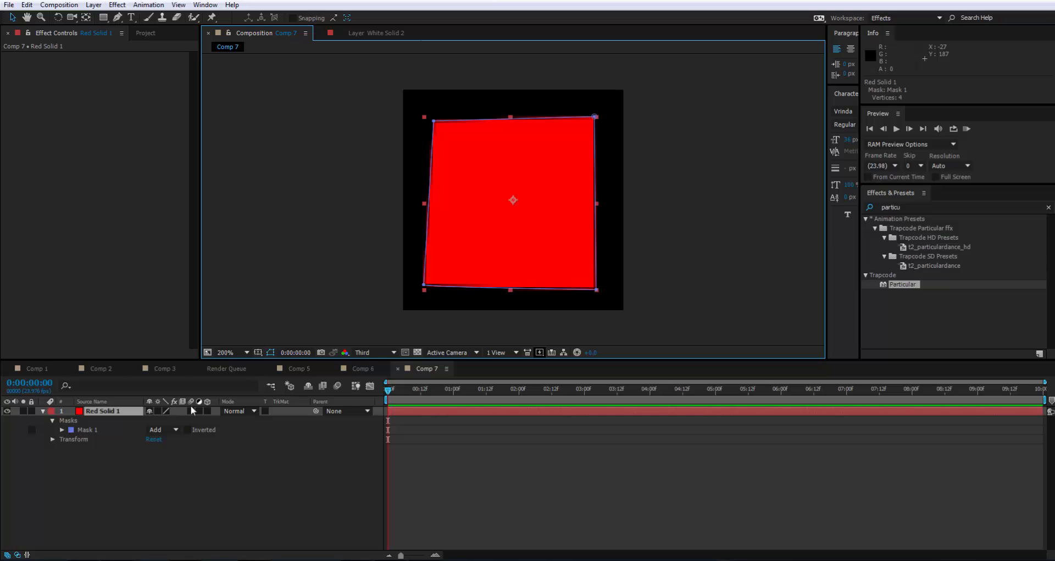
pyautogui.click(207, 411)
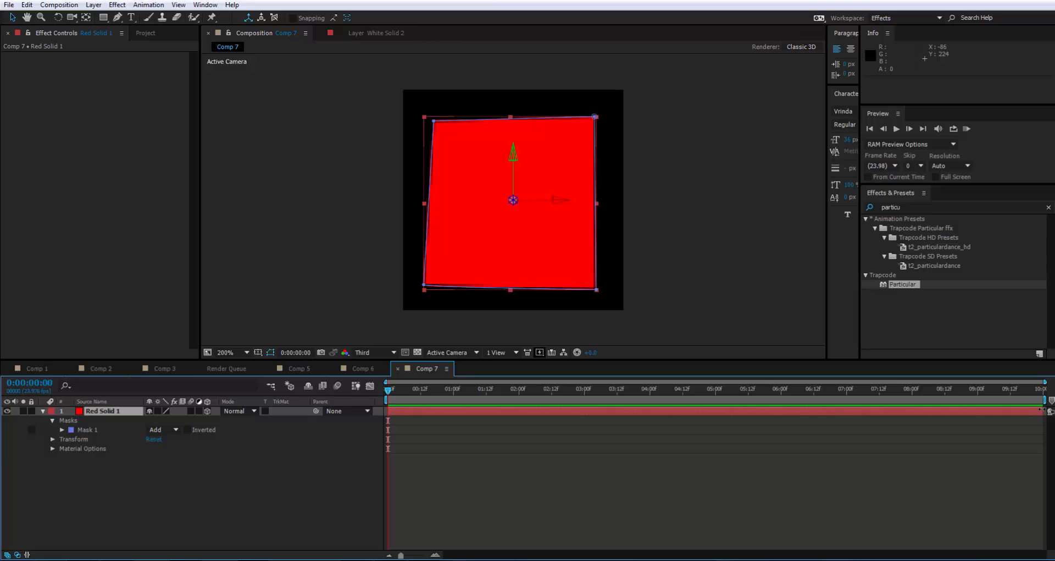
# Step: Trim the red solid layer to 4 seconds and set Comp 7's duration to 0:00:04:00
pyautogui.moveTo(1040, 410); pyautogui.dragTo(660, 434)
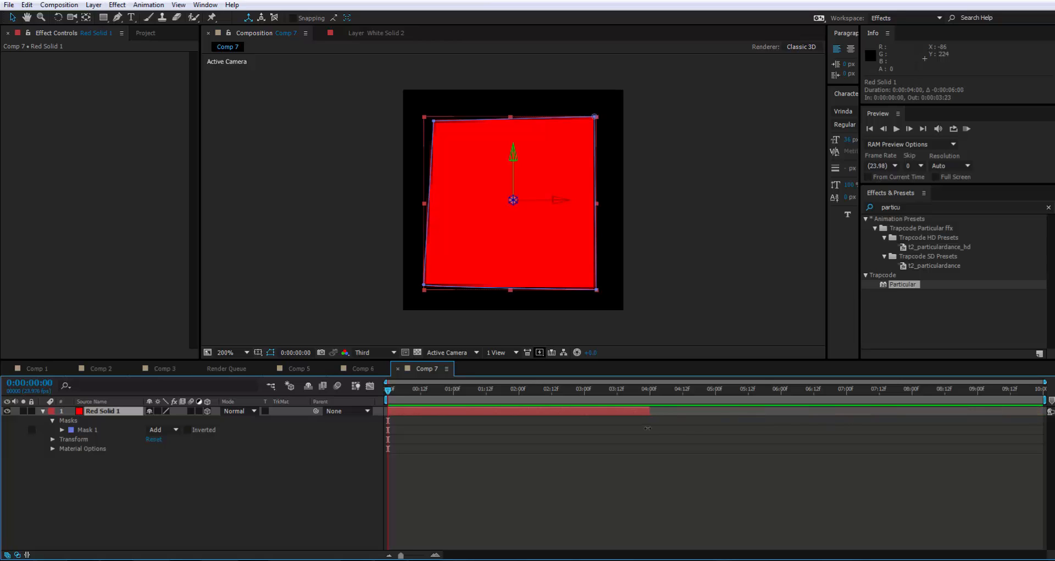
pyautogui.click(58, 4)
pyautogui.click(73, 35)
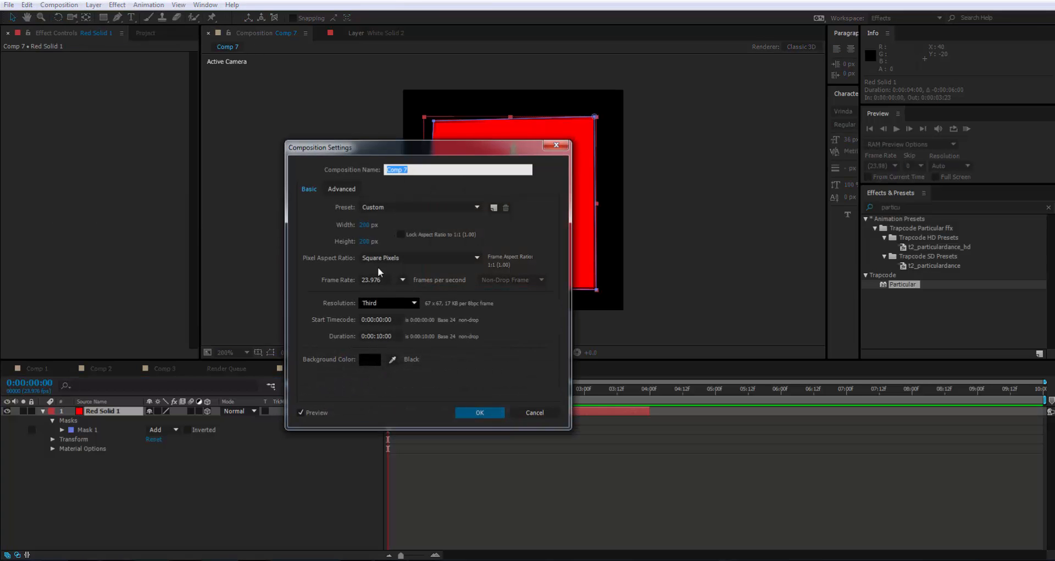
pyautogui.click(380, 336)
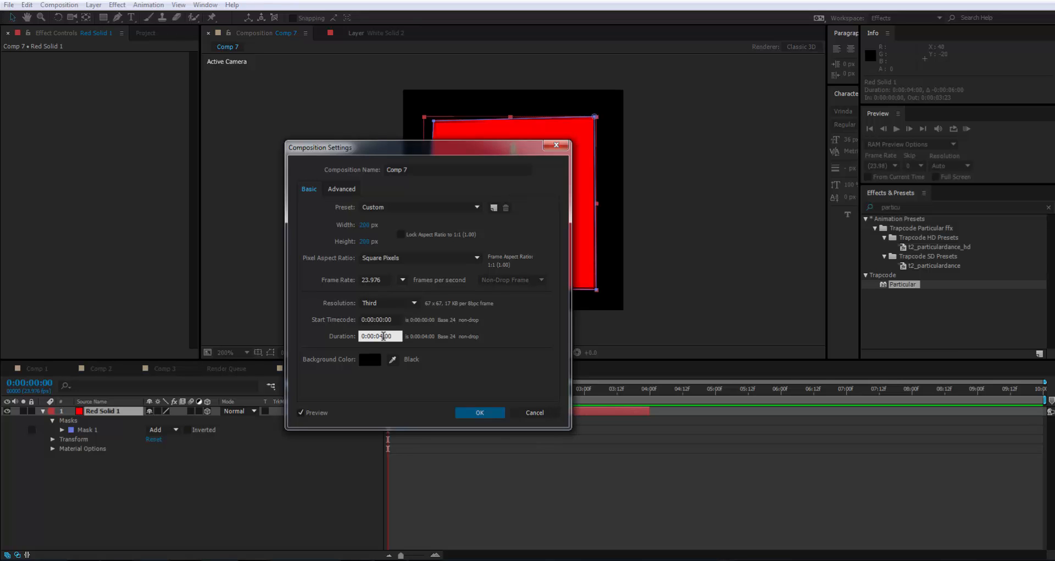
pyautogui.click(479, 413)
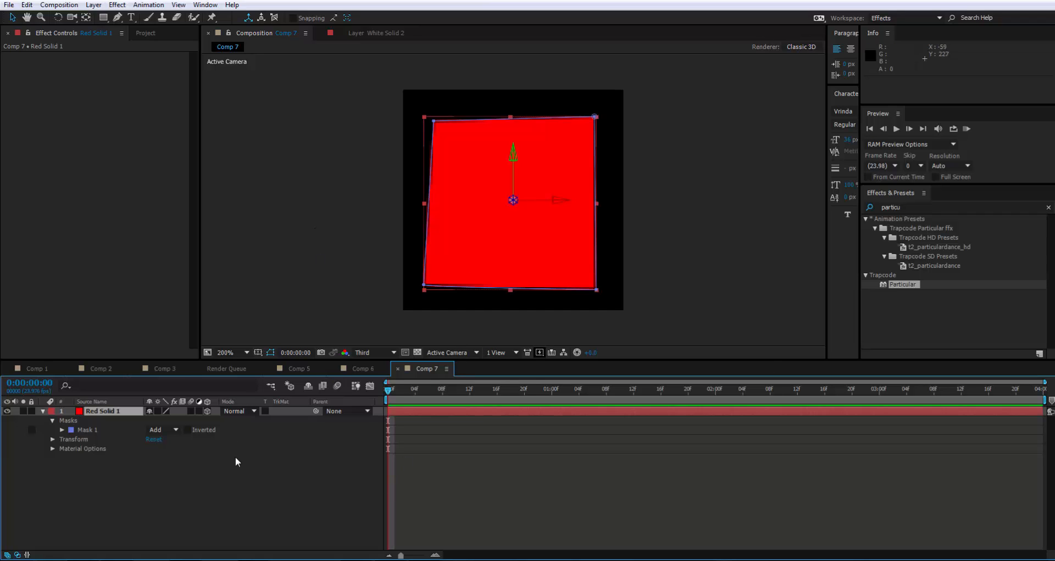
# Step: Reveal the red solid's rotation properties and start keyframing X, Y and Z Rotation at 0:00:00:00
pyautogui.press('r')
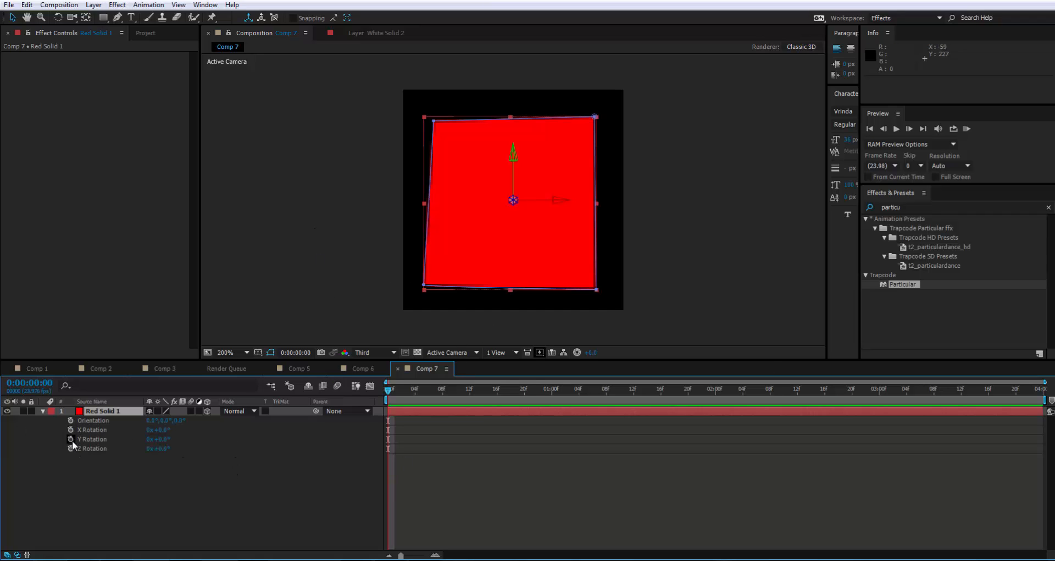
pyautogui.click(70, 430)
pyautogui.click(70, 439)
pyautogui.click(71, 448)
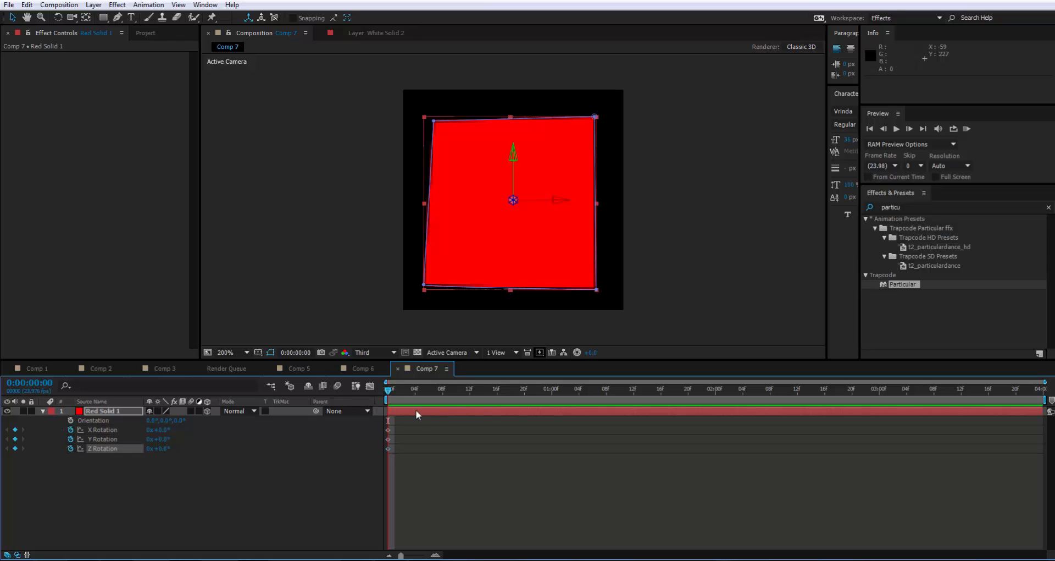
# Step: Keyframe X, Y and Z Rotation to about 50°, 74° and 45° at 0:00:01:00, and about 131°, 122° and 151° at 0:00:02:00
pyautogui.moveTo(389, 393); pyautogui.dragTo(552, 389)
pyautogui.moveTo(163, 432); pyautogui.dragTo(193, 451)
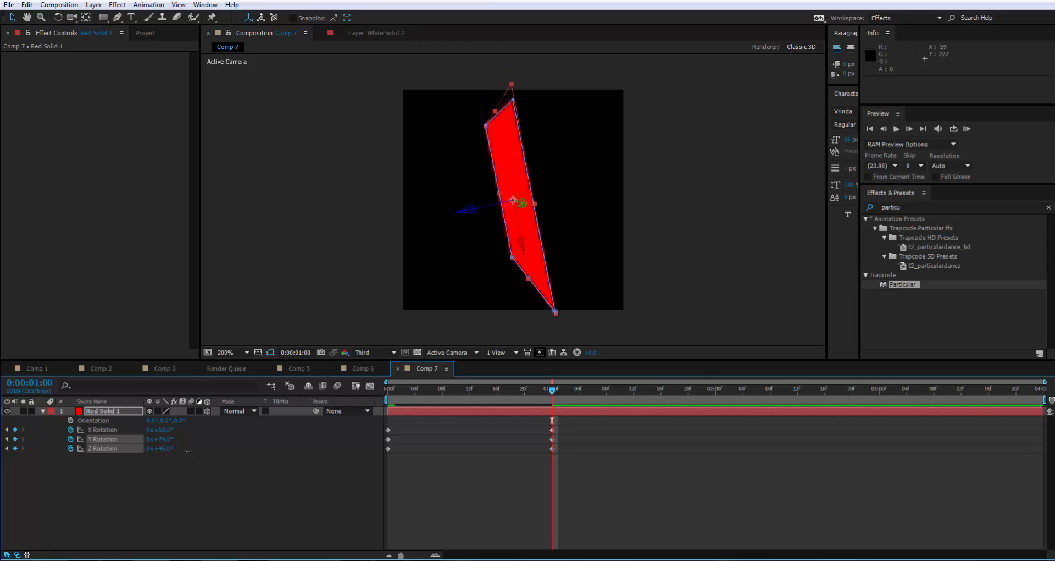
pyautogui.moveTo(556, 397); pyautogui.dragTo(713, 380)
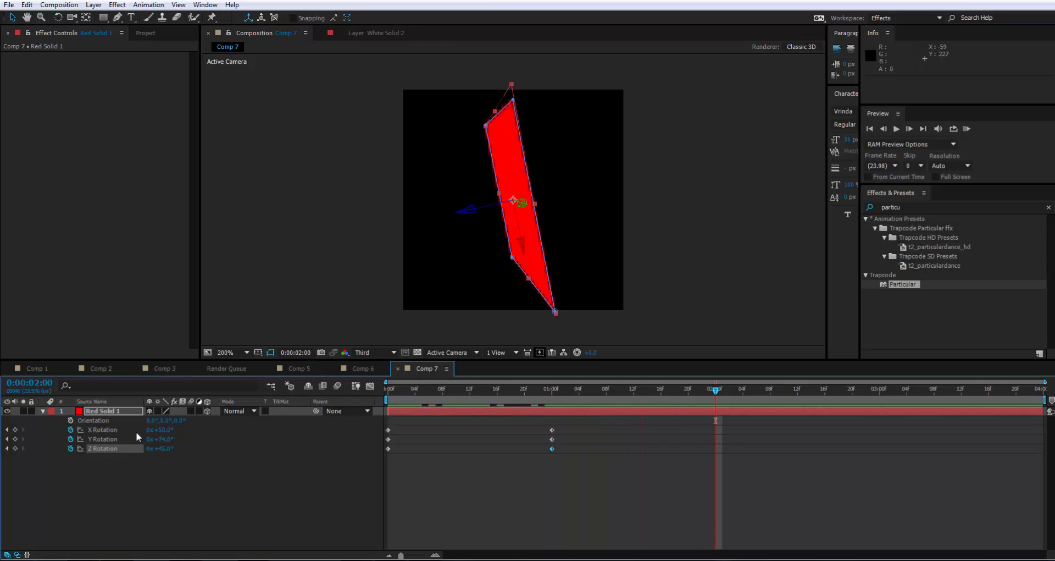
pyautogui.moveTo(166, 432); pyautogui.dragTo(367, 450)
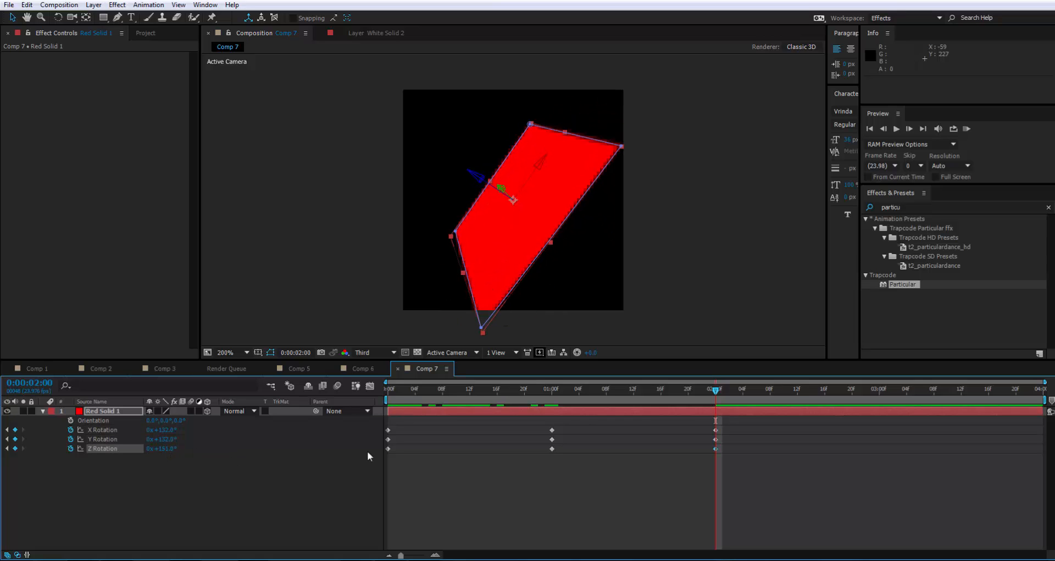
# Step: Keyframe the solid's X, Y and Z Rotation to about 214°, 314° and 256° at 0:00:03:00
pyautogui.moveTo(708, 393); pyautogui.dragTo(880, 434)
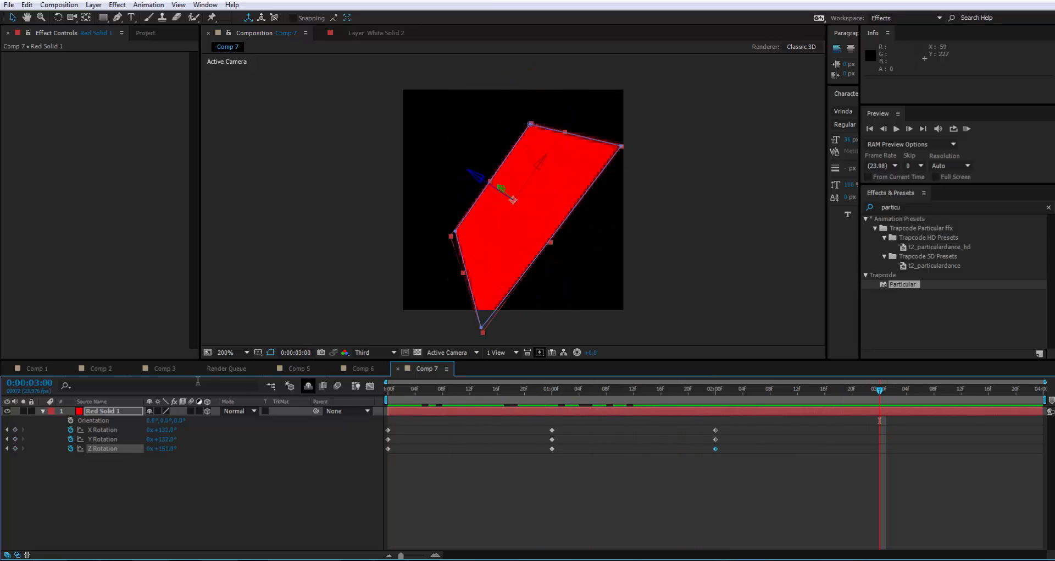
pyautogui.moveTo(165, 430); pyautogui.dragTo(241, 438)
pyautogui.moveTo(170, 452); pyautogui.dragTo(199, 437)
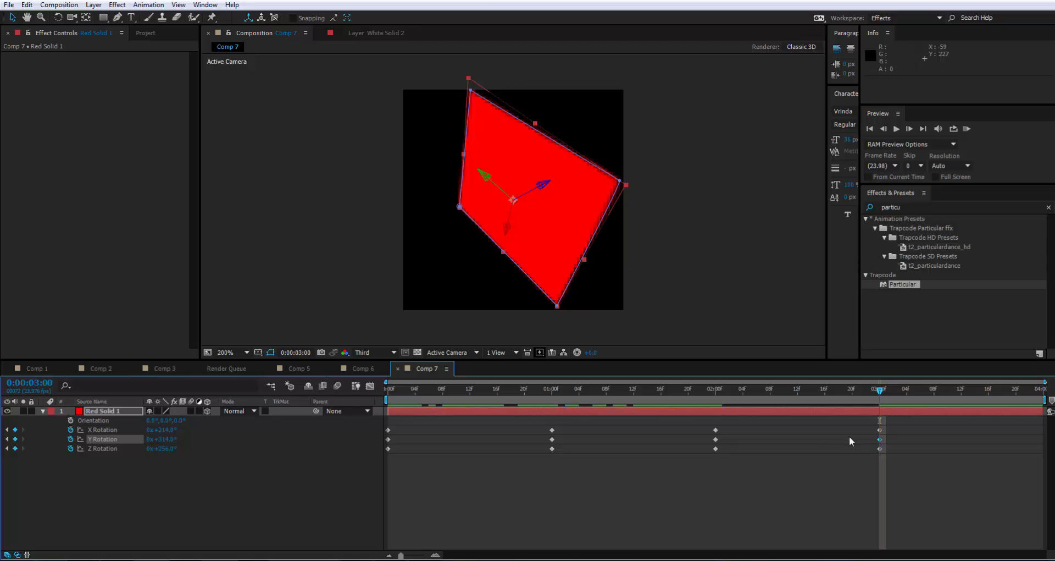
# Step: At the last frame, 0:00:03:23, set the revolutions of X, Y and Z Rotation to 1
pyautogui.moveTo(857, 388); pyautogui.dragTo(896, 425)
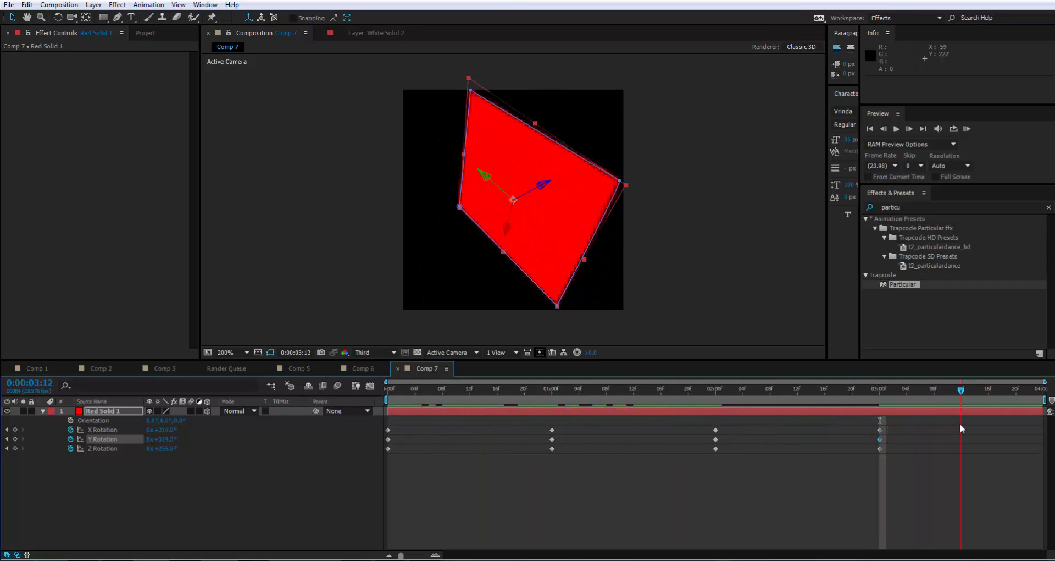
pyautogui.moveTo(961, 424); pyautogui.dragTo(1037, 435)
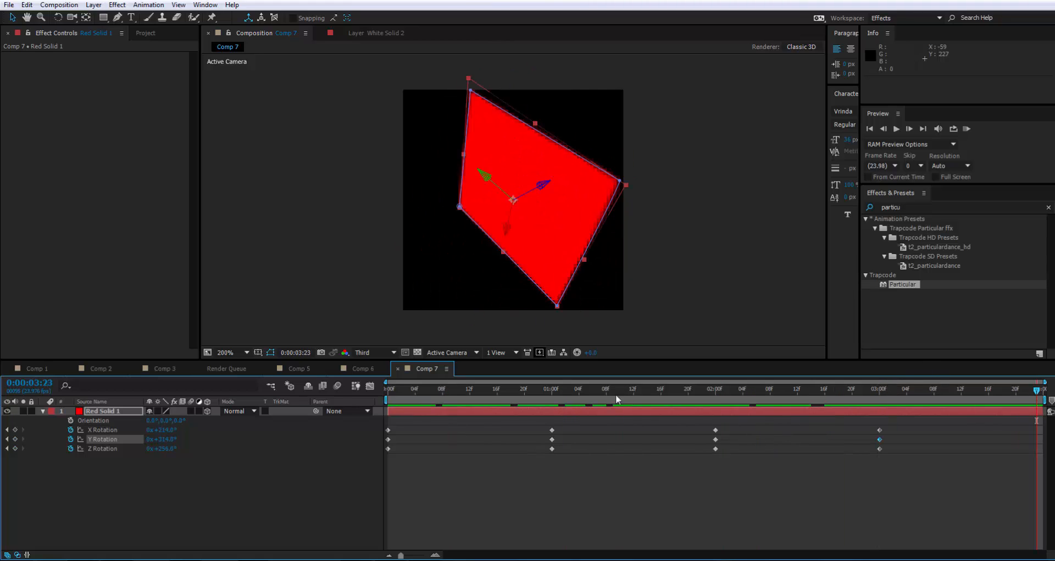
pyautogui.click(148, 431)
pyautogui.write('1')
pyautogui.press('Return')
pyautogui.click(148, 440)
pyautogui.write('1')
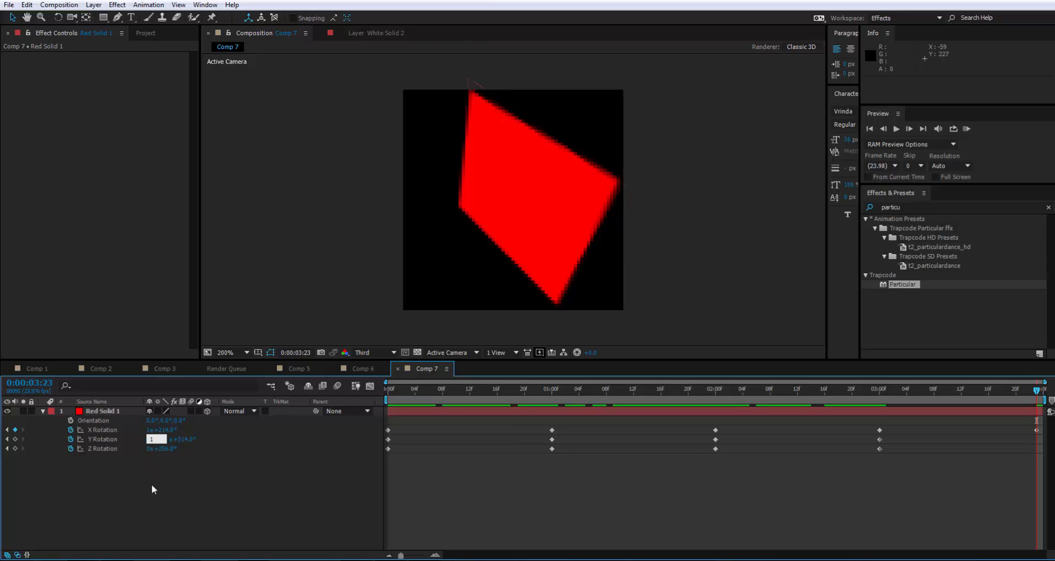
pyautogui.press('Return')
pyautogui.click(150, 449)
# Step: Set the degrees of X, Y and Z Rotation to 0 at the last frame, keeping the full revolutions
pyautogui.click(164, 432)
pyautogui.write('0')
pyautogui.press('Tab')
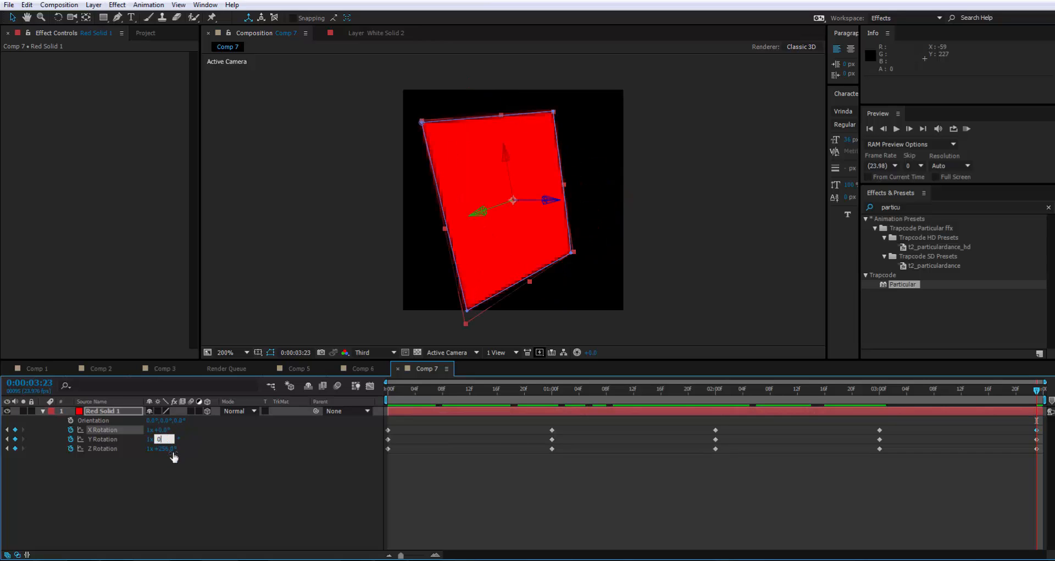
pyautogui.write('0')
pyautogui.press('Tab')
pyautogui.write('0')
pyautogui.press('Return')
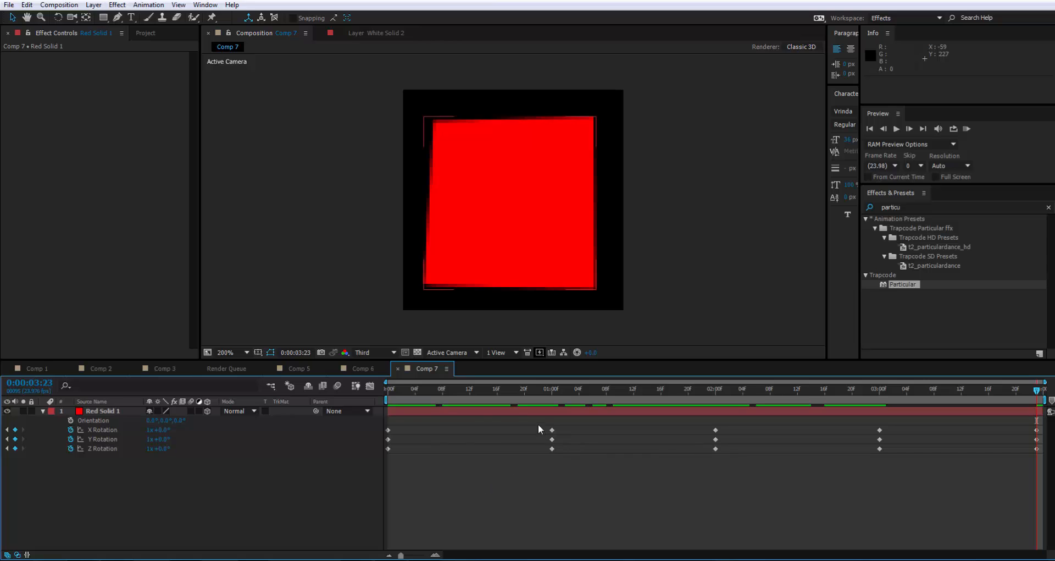
# Step: Compare the start and end of the rotation loop and preview the spinning confetti piece
pyautogui.moveTo(469, 394); pyautogui.dragTo(429, 394)
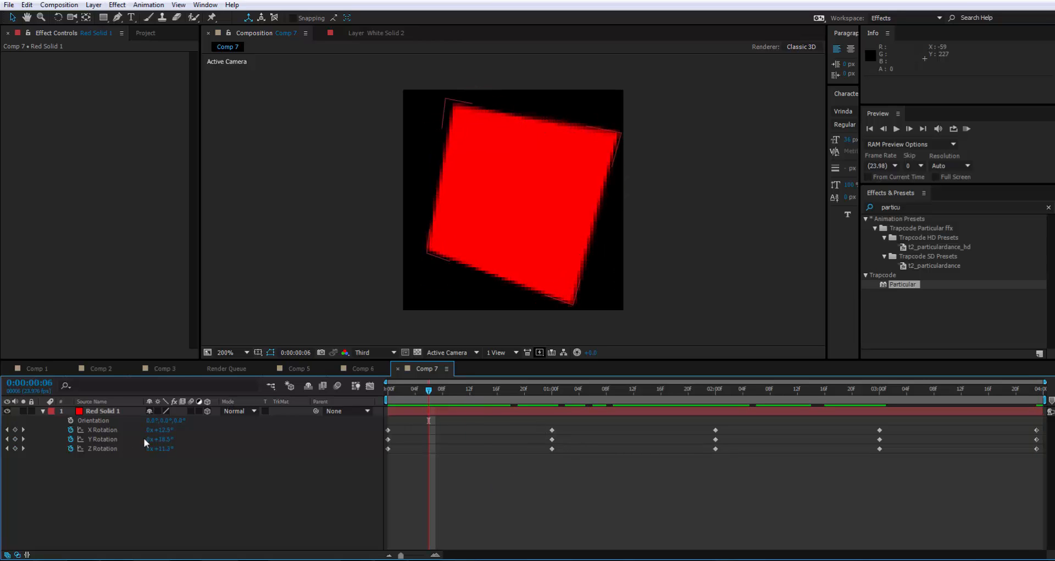
pyautogui.press('End')
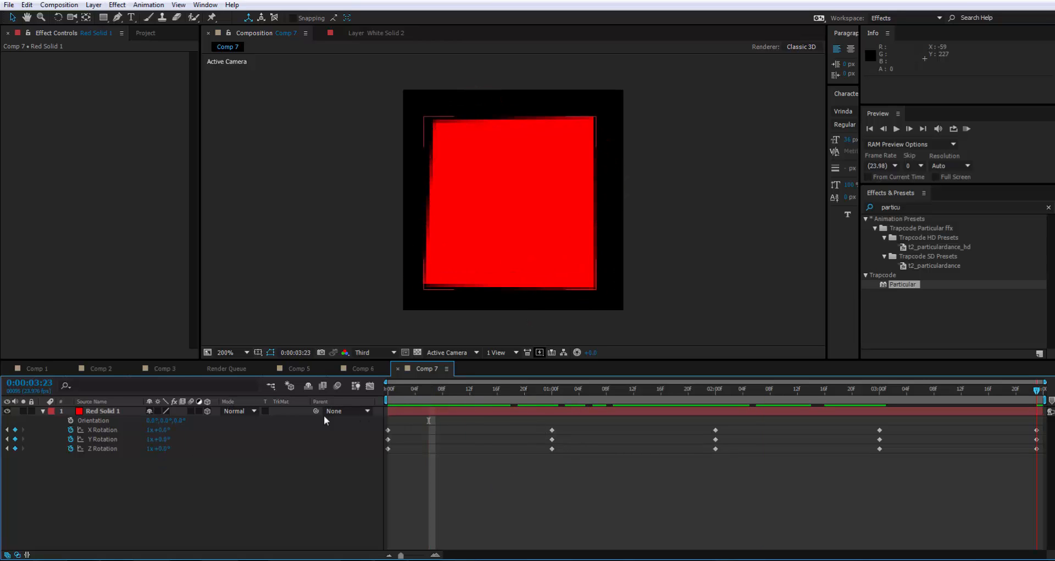
pyautogui.moveTo(389, 392); pyautogui.dragTo(428, 415)
pyautogui.moveTo(587, 418); pyautogui.dragTo(1016, 447)
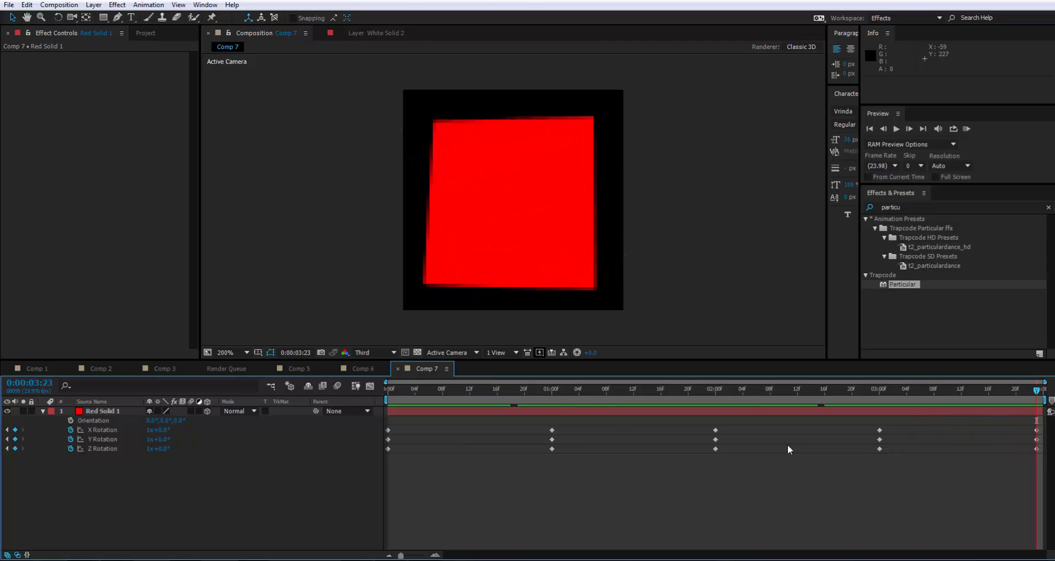
pyautogui.press('space')
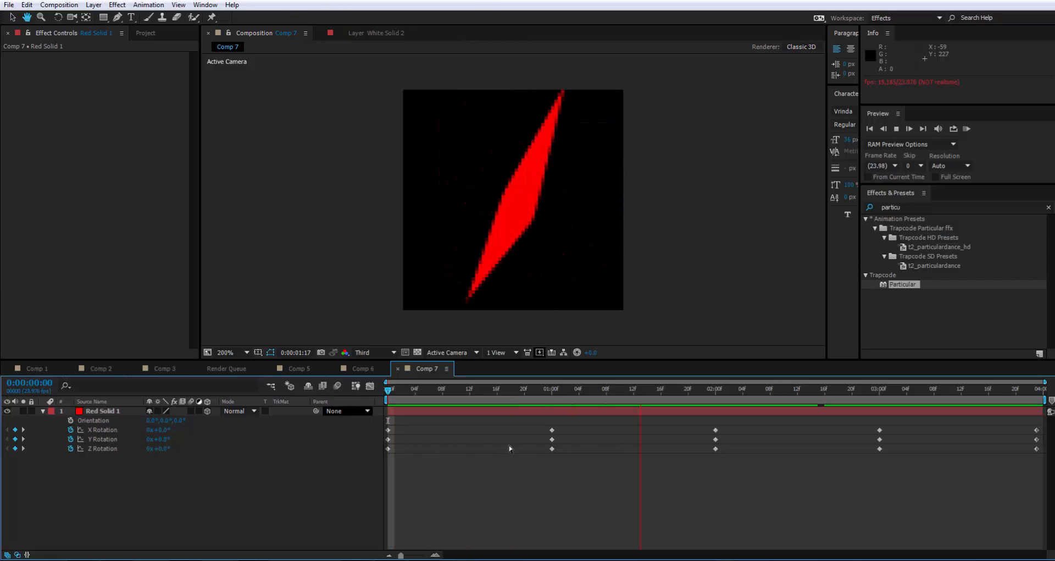
# Step: Apply Easy Ease to the Y Rotation keyframe at 0:00:01:00 and move it to 0:00:00:17
pyautogui.click(552, 440)
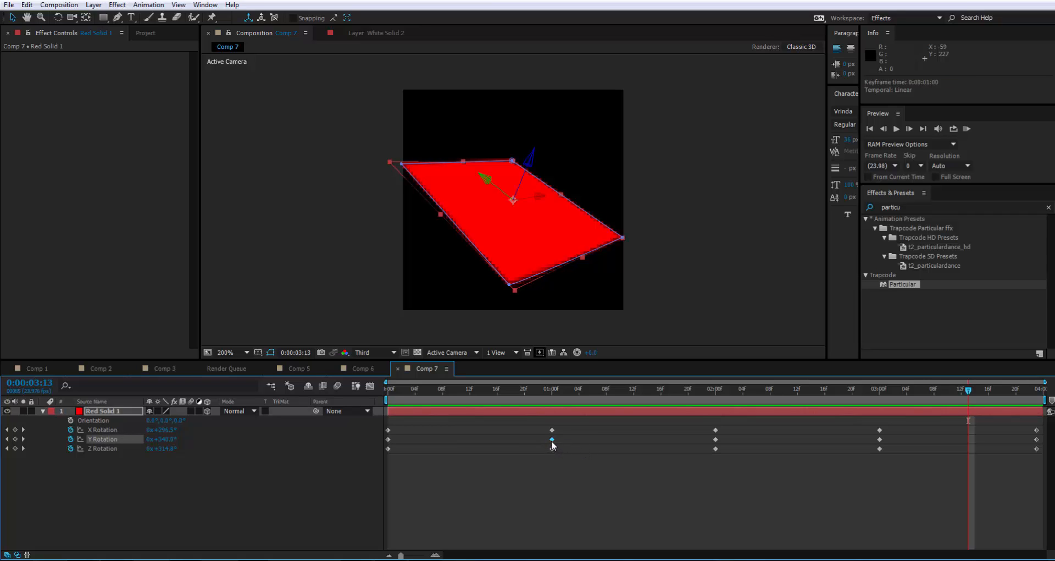
pyautogui.moveTo(553, 444)
pyautogui.rightClick(552, 440)
pyautogui.moveTo(599, 434)
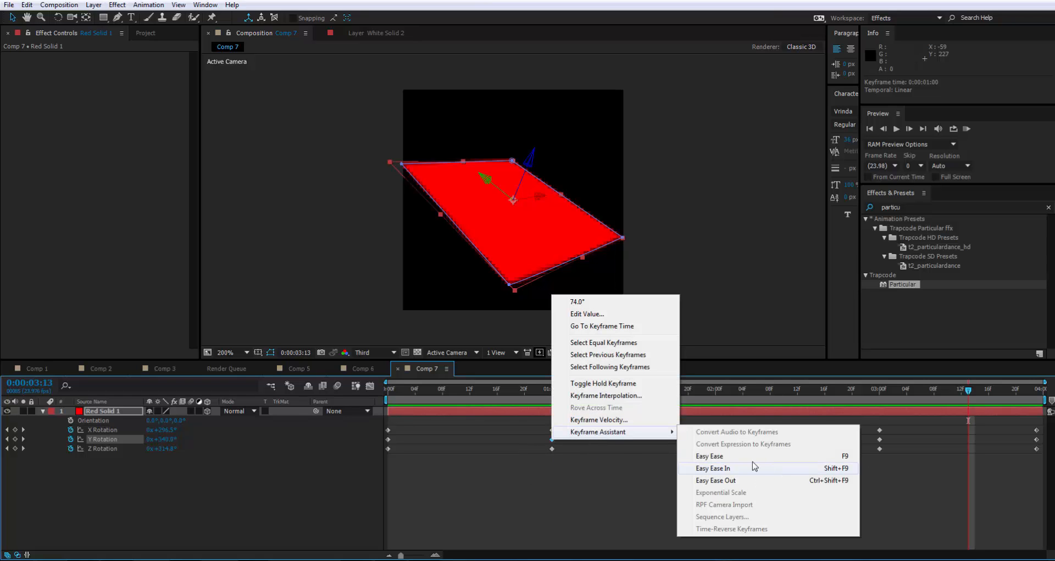
pyautogui.click(712, 457)
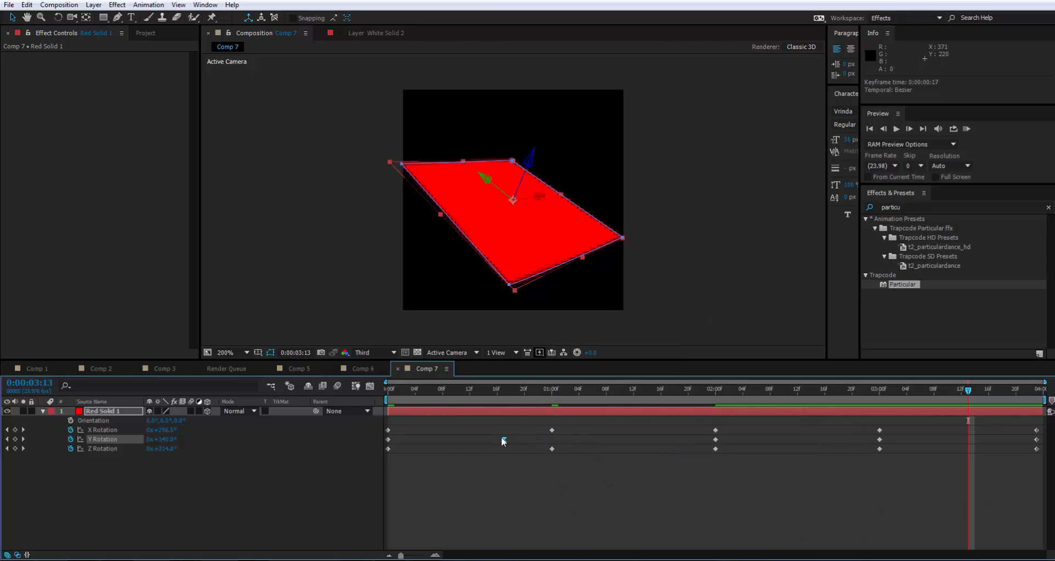
# Step: Apply Easy Ease to the Y Rotation keyframe at 0:00:03:00 and move it to 0:00:02:15
pyautogui.rightClick(880, 440)
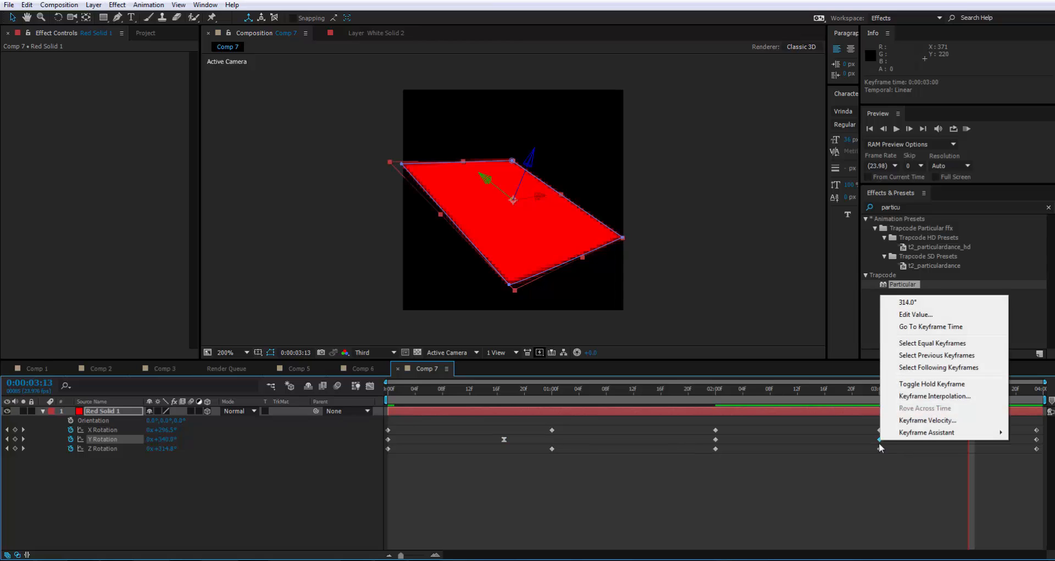
pyautogui.moveTo(923, 432)
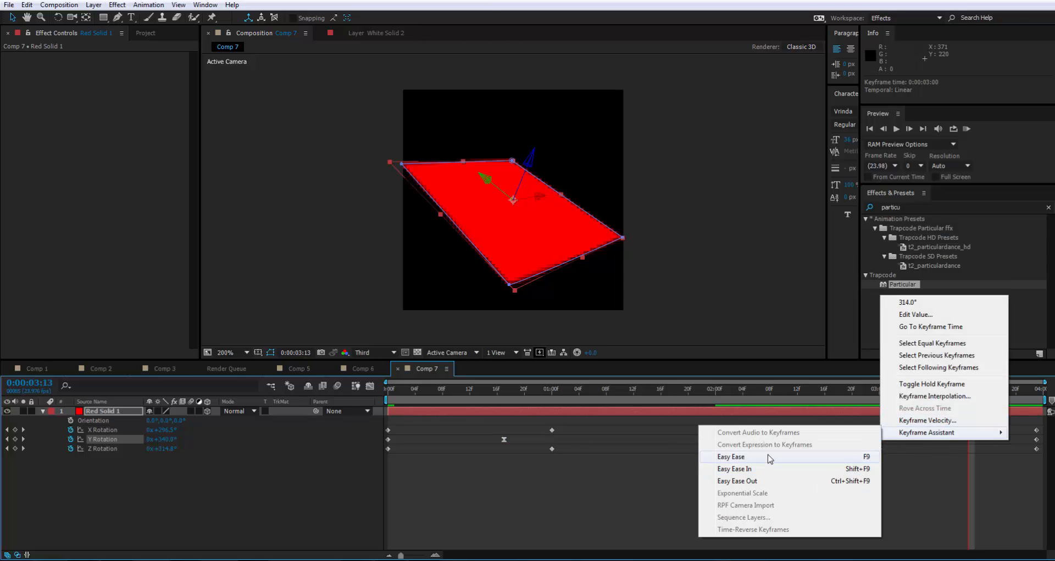
pyautogui.click(732, 456)
pyautogui.moveTo(879, 439); pyautogui.dragTo(821, 446)
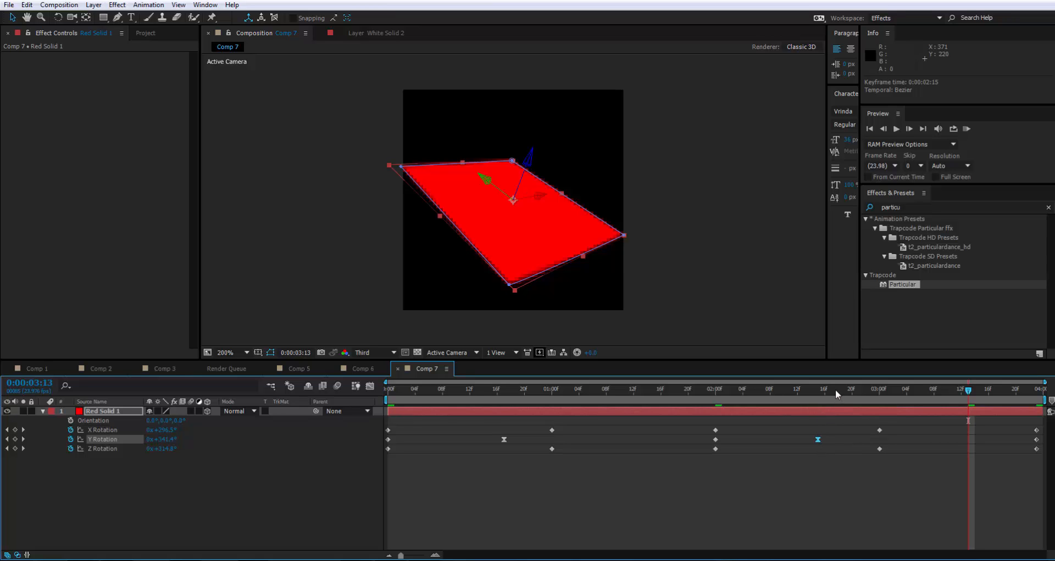
# Step: Scrub back to the start and preview the adjusted rotation of the confetti piece
pyautogui.moveTo(836, 389); pyautogui.dragTo(409, 415)
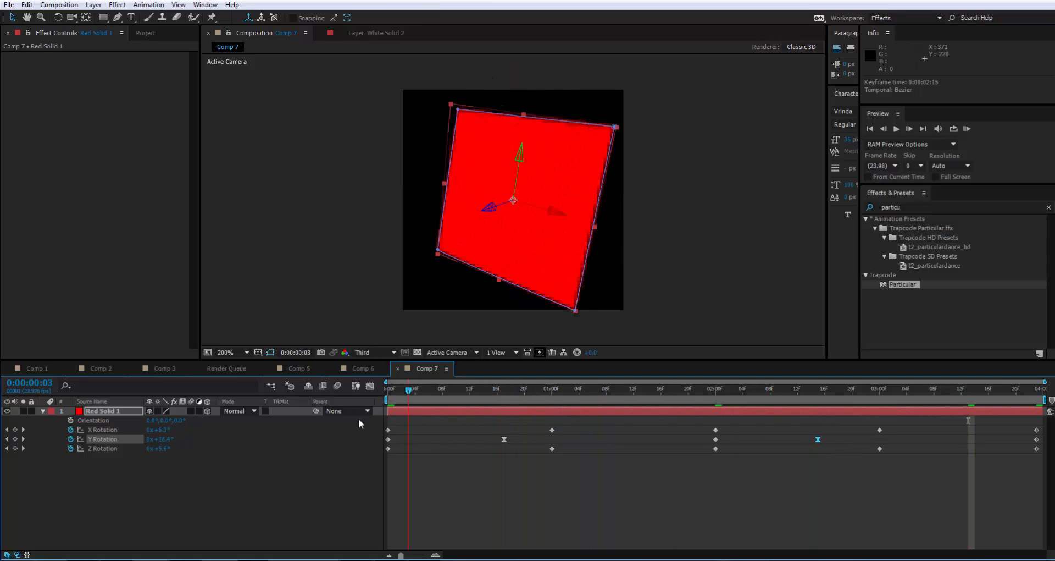
pyautogui.press('space')
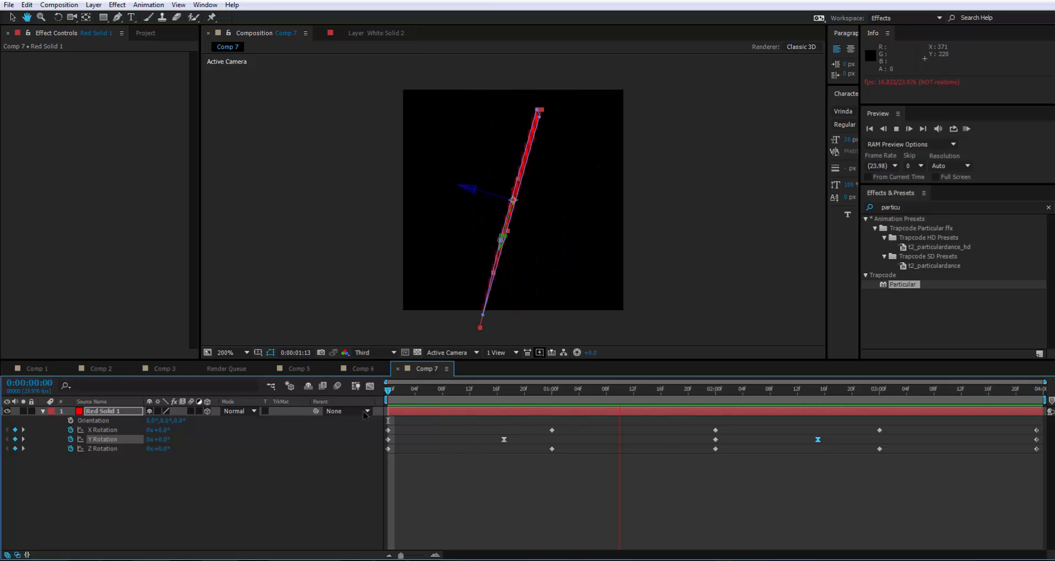
pyautogui.press('space')
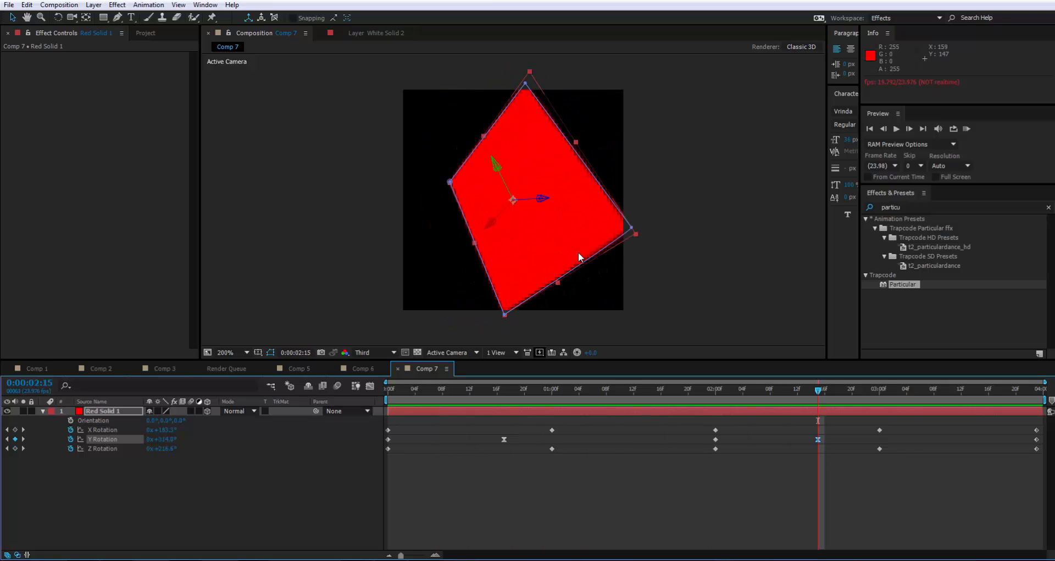
pyautogui.press('space')
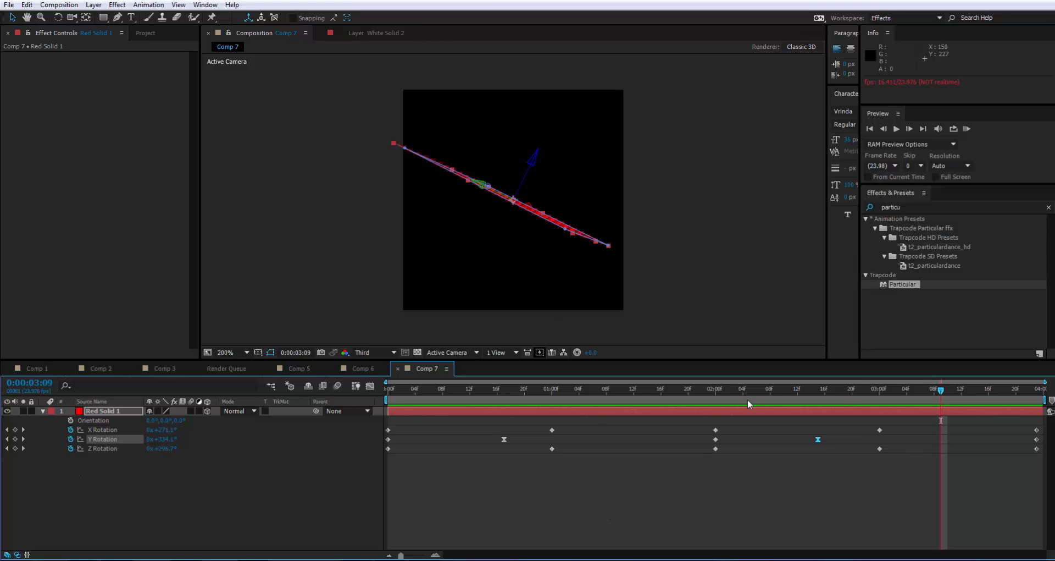
# Step: Scrub through the confetti piece's rotation to inspect where its corners reach the frame edge
pyautogui.moveTo(842, 398); pyautogui.dragTo(778, 398)
pyautogui.click(707, 269)
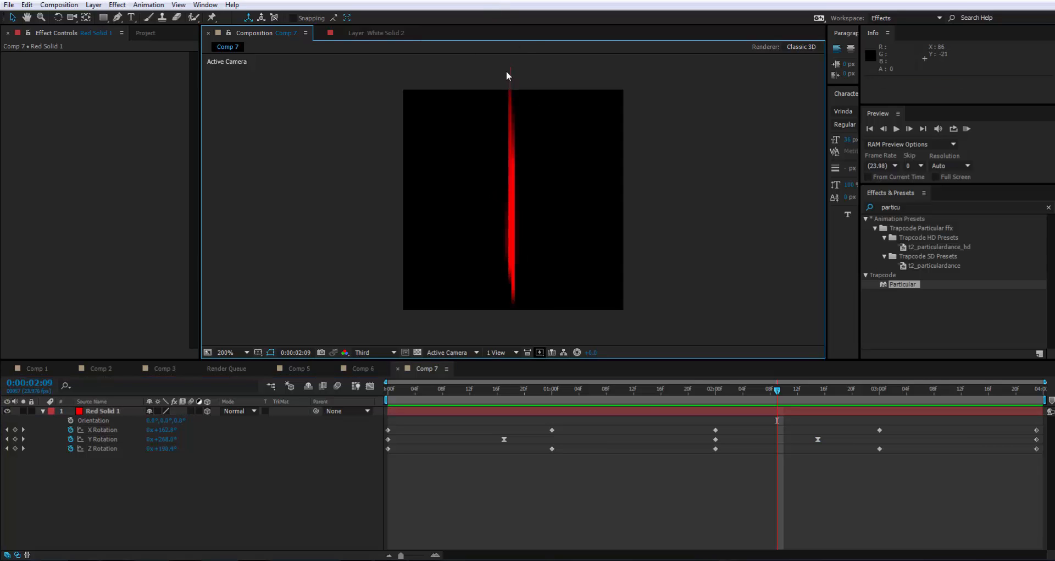
pyautogui.click(531, 390)
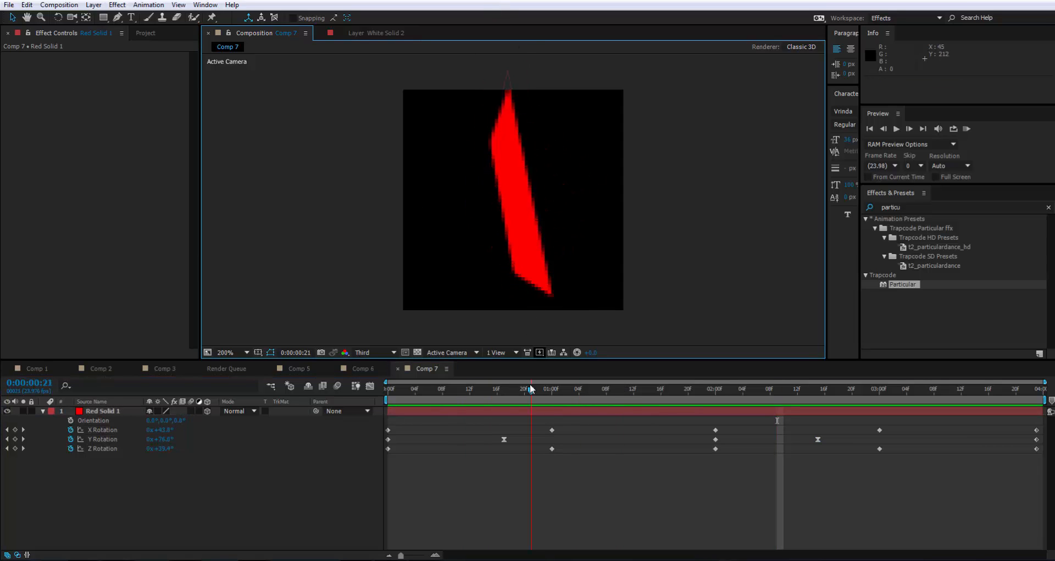
# Step: Push Red Solid 1 back in depth to a Z position of 56 and preview the rotation
pyautogui.click(102, 413)
pyautogui.press('p')
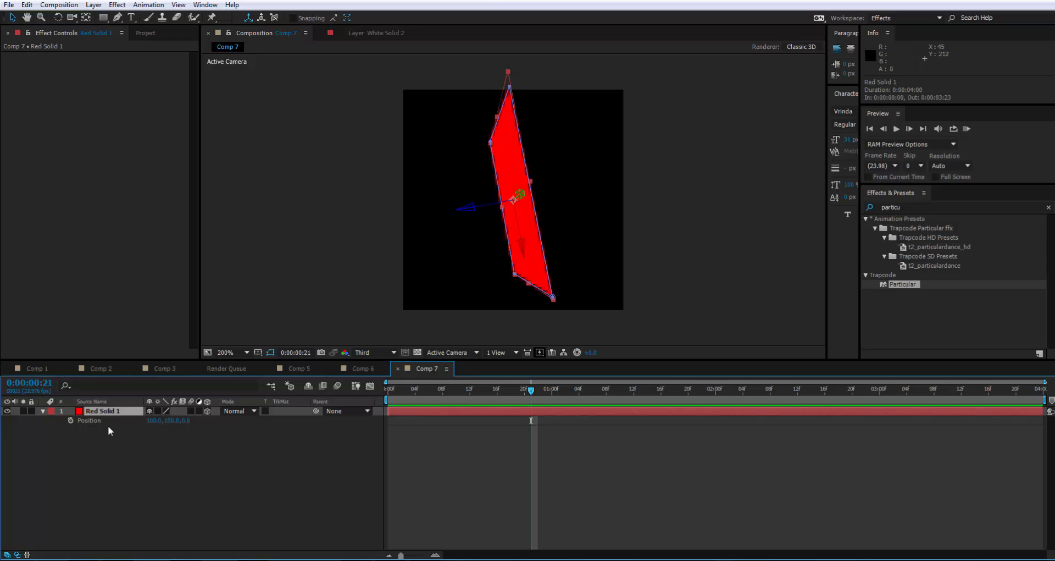
pyautogui.moveTo(187, 428); pyautogui.dragTo(218, 428)
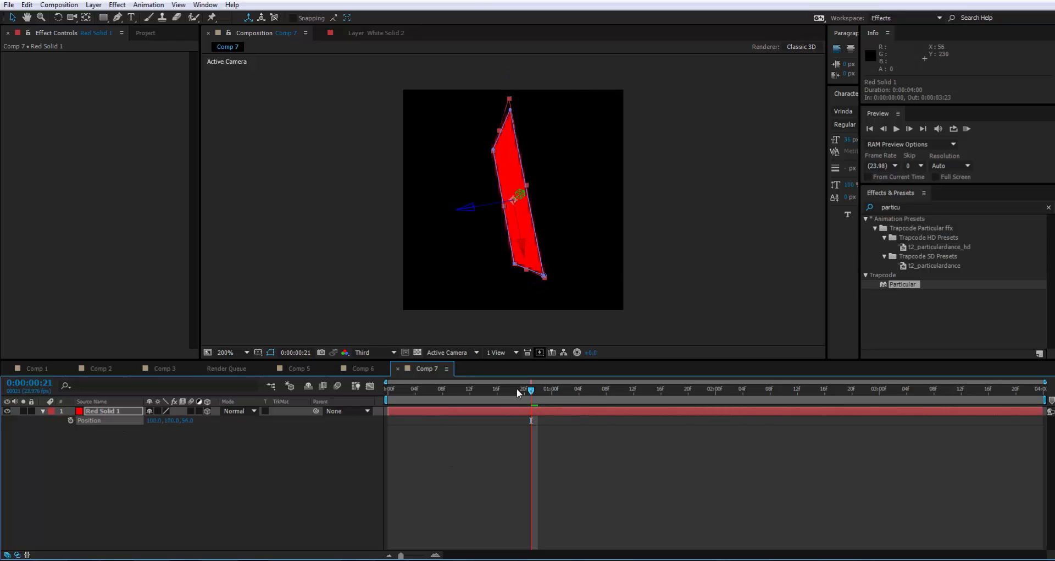
pyautogui.moveTo(538, 388); pyautogui.dragTo(511, 389)
pyautogui.press('space')
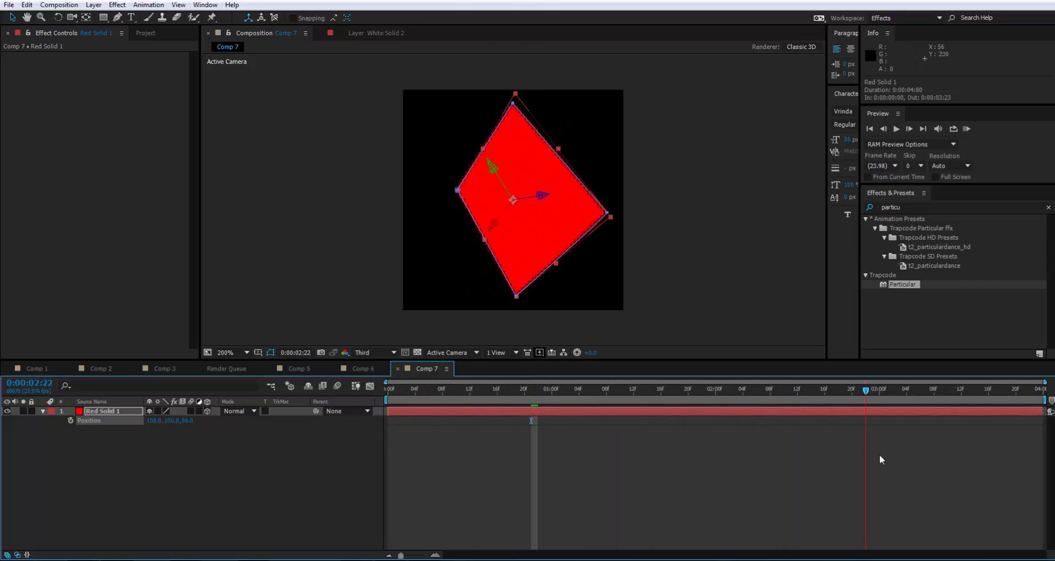
pyautogui.moveTo(892, 475); pyautogui.dragTo(362, 438)
# Step: Add Comp 7 to Comp 6 as the lowest layer, beneath the PNG sequence
pyautogui.click(363, 368)
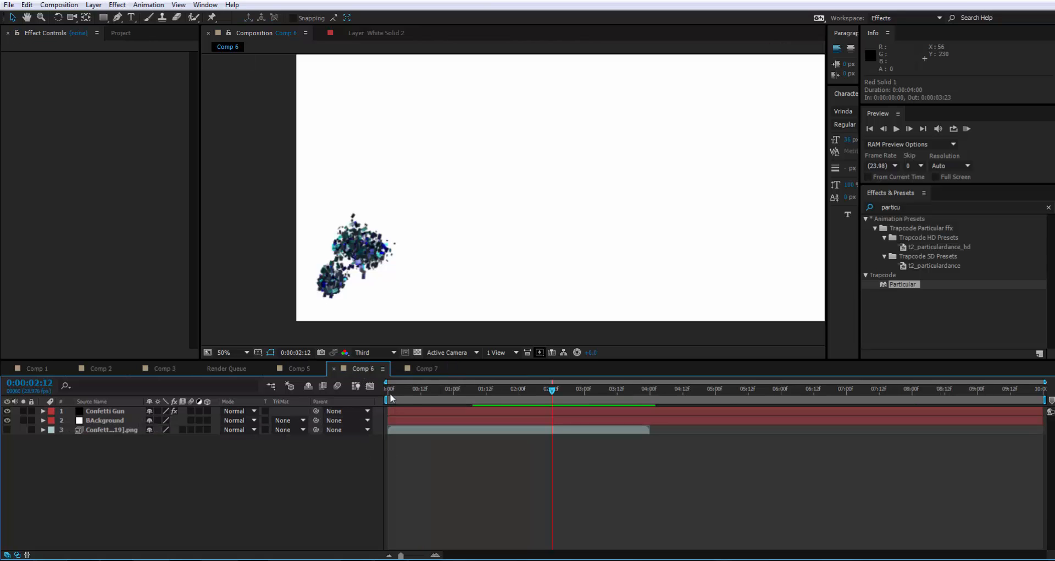
pyautogui.click(103, 419)
pyautogui.click(104, 412)
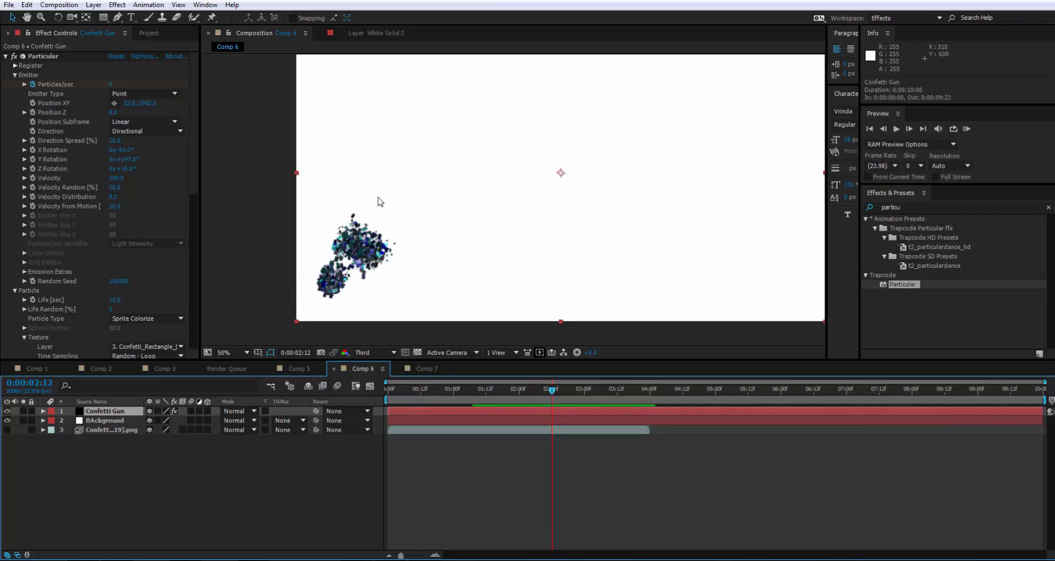
pyautogui.click(147, 33)
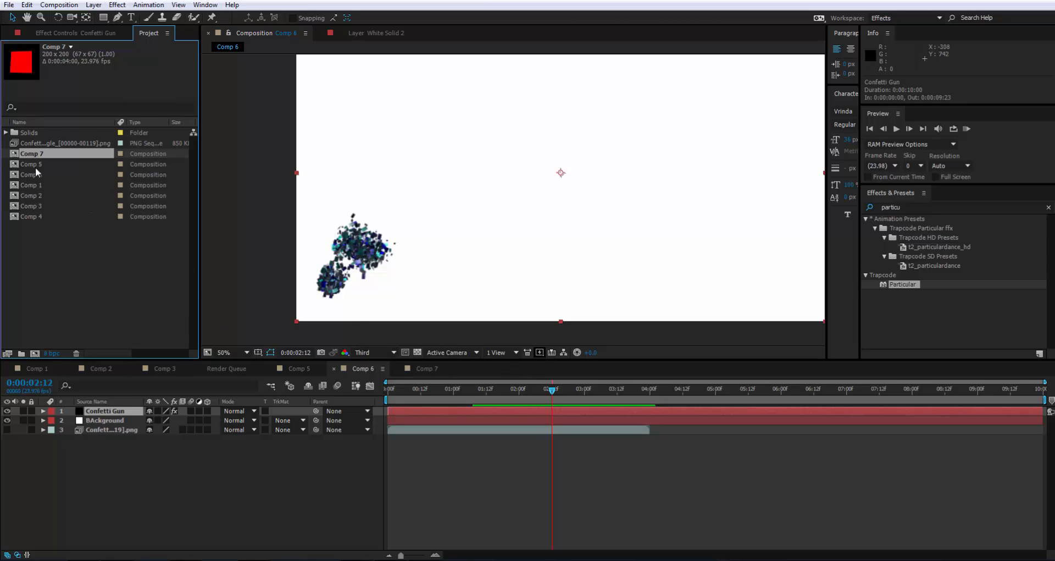
pyautogui.moveTo(35, 167); pyautogui.dragTo(126, 500)
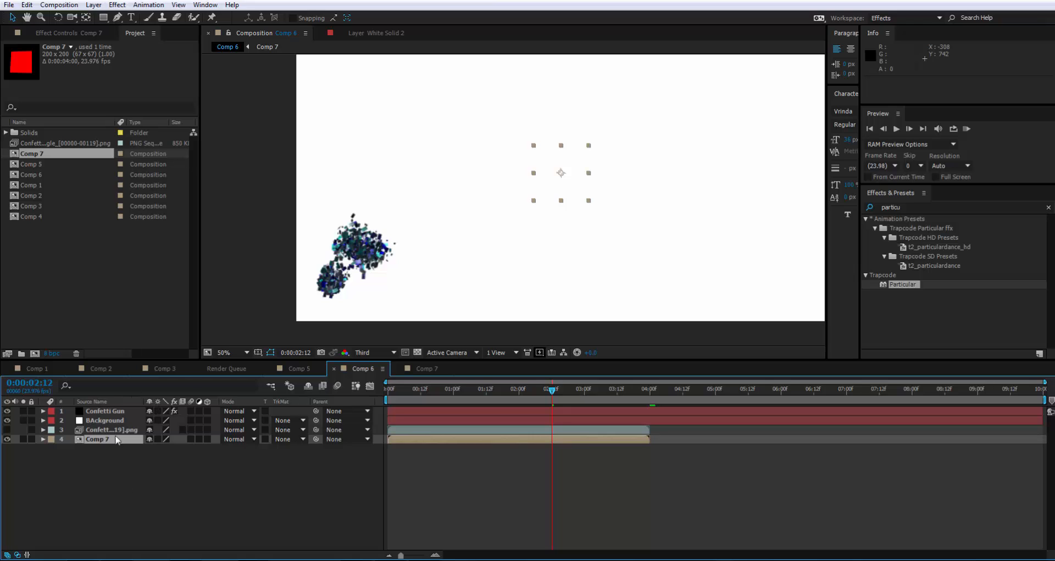
# Step: Rename the nested Comp 7 layer to Confetti and hide it
pyautogui.rightClick(97, 438)
pyautogui.click(127, 434)
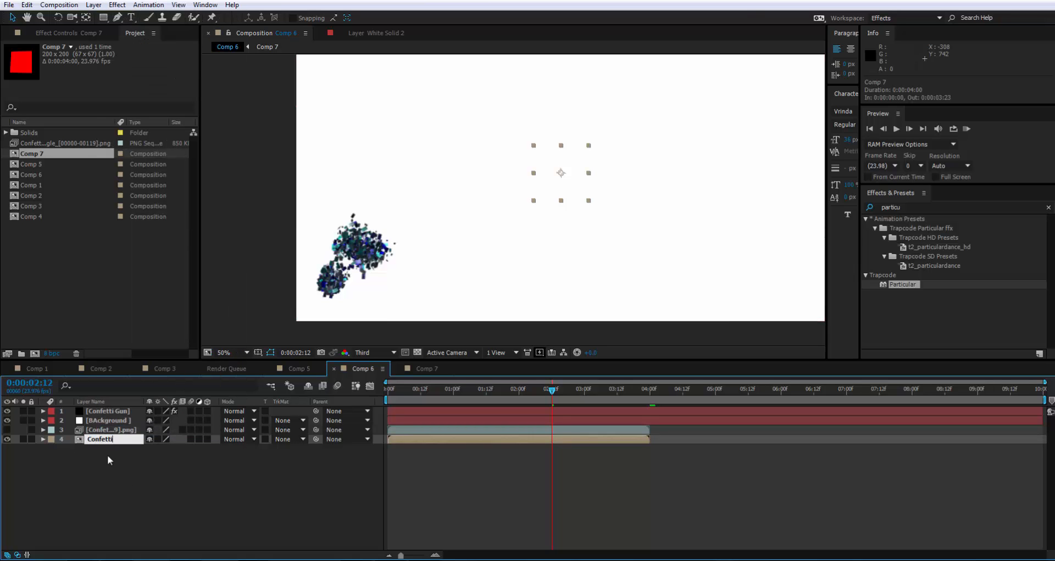
pyautogui.write('Confetti')
pyautogui.click(149, 479)
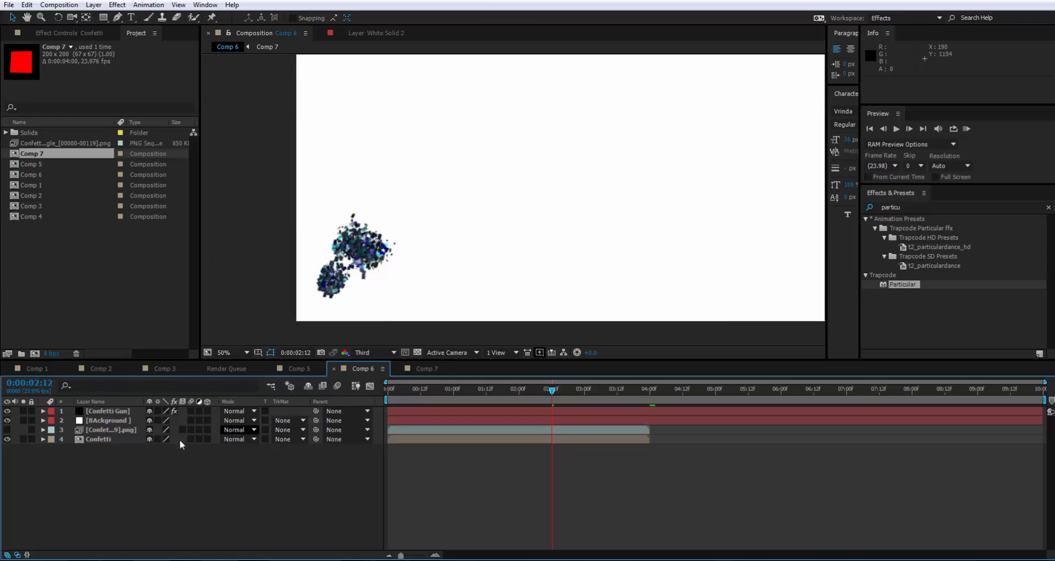
pyautogui.click(103, 440)
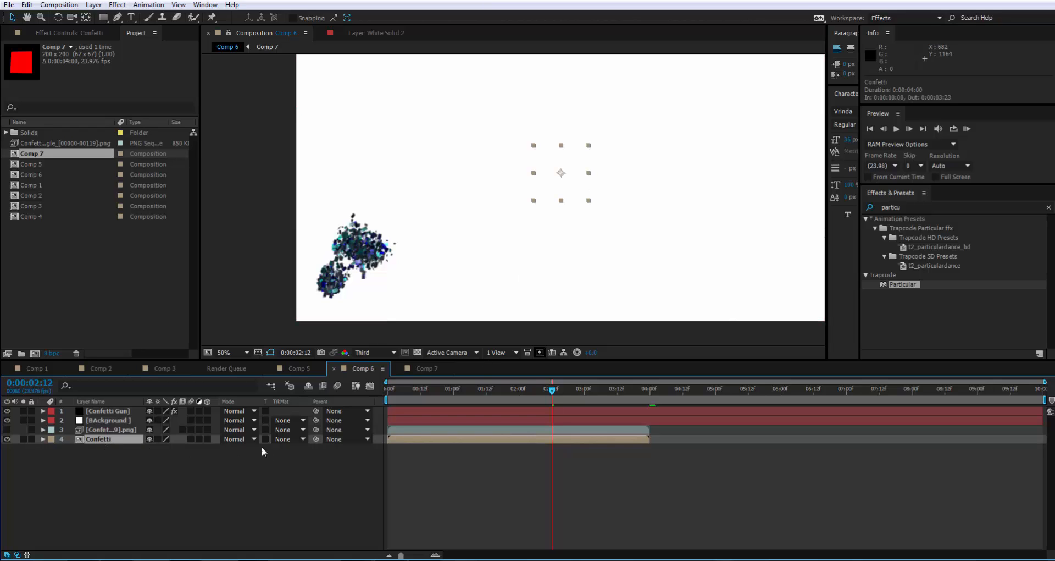
pyautogui.moveTo(101, 440)
pyautogui.mouseDown()
pyautogui.moveTo(104, 415)
pyautogui.moveTo(104, 456)
pyautogui.mouseUp()
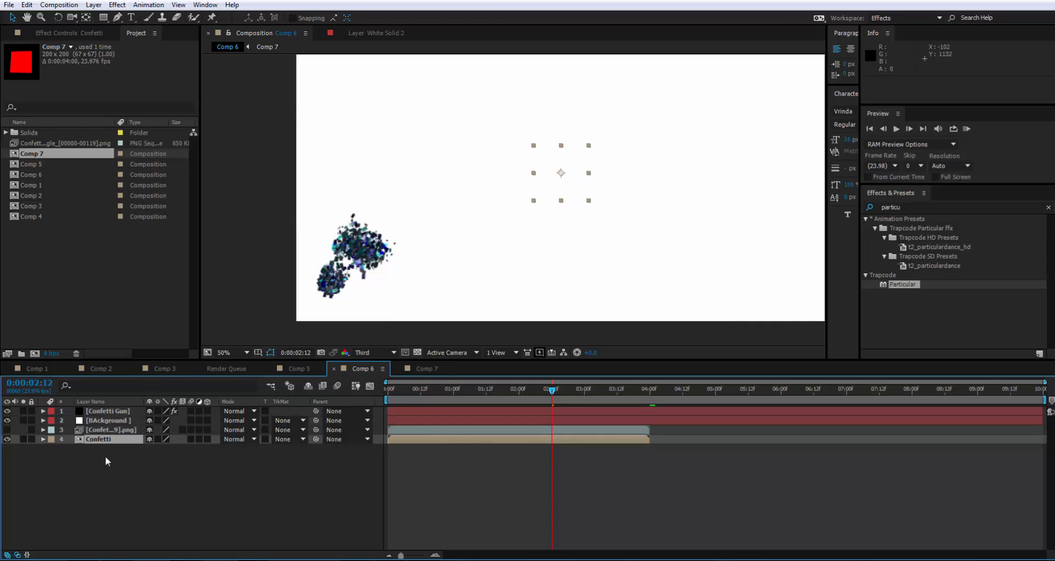
pyautogui.click(7, 439)
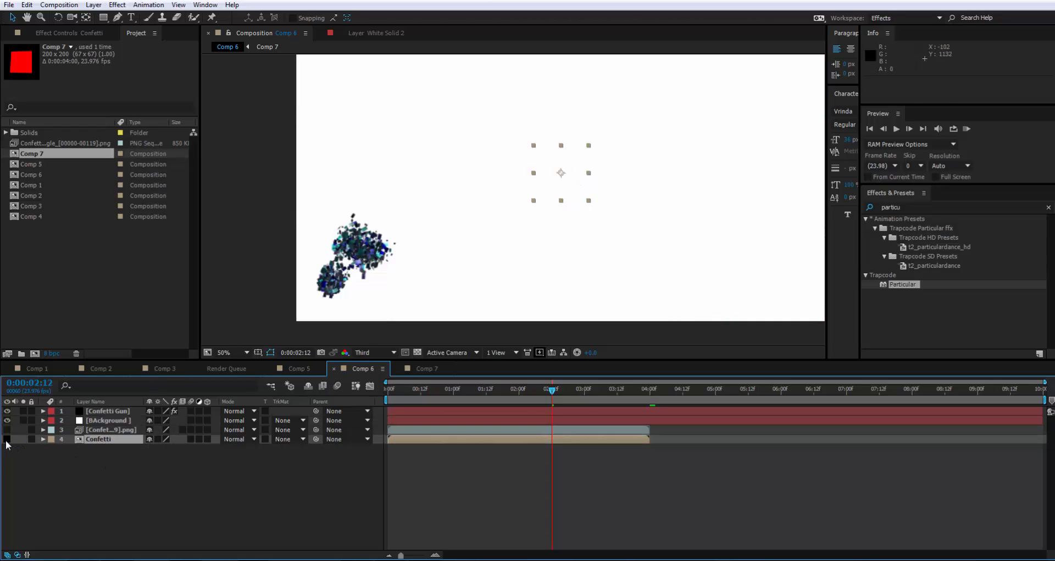
# Step: Set the Particular texture layer on Confetti Gun to 4. Confetti
pyautogui.click(106, 410)
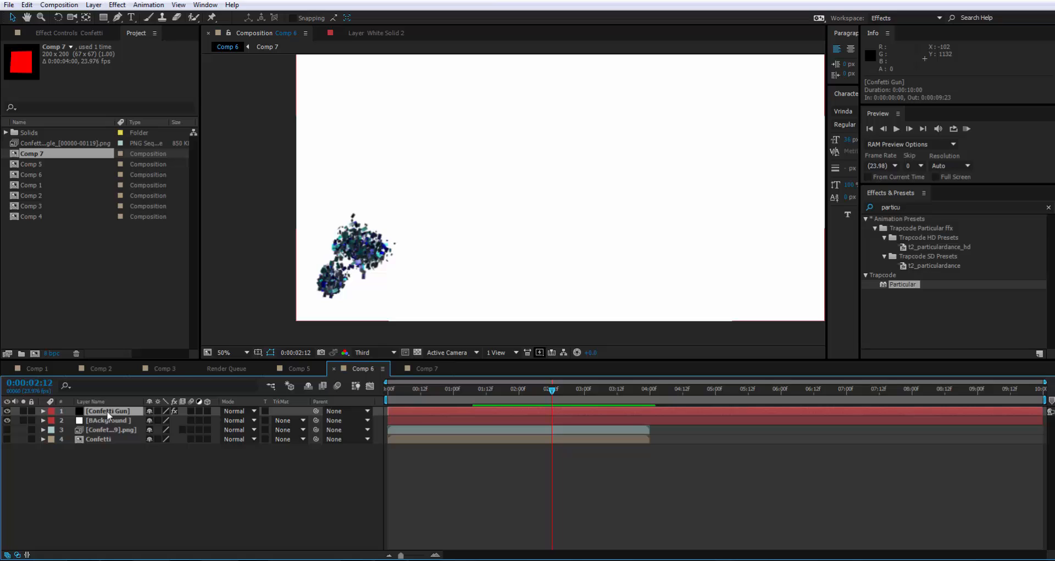
pyautogui.click(81, 34)
pyautogui.moveTo(189, 71); pyautogui.dragTo(190, 182)
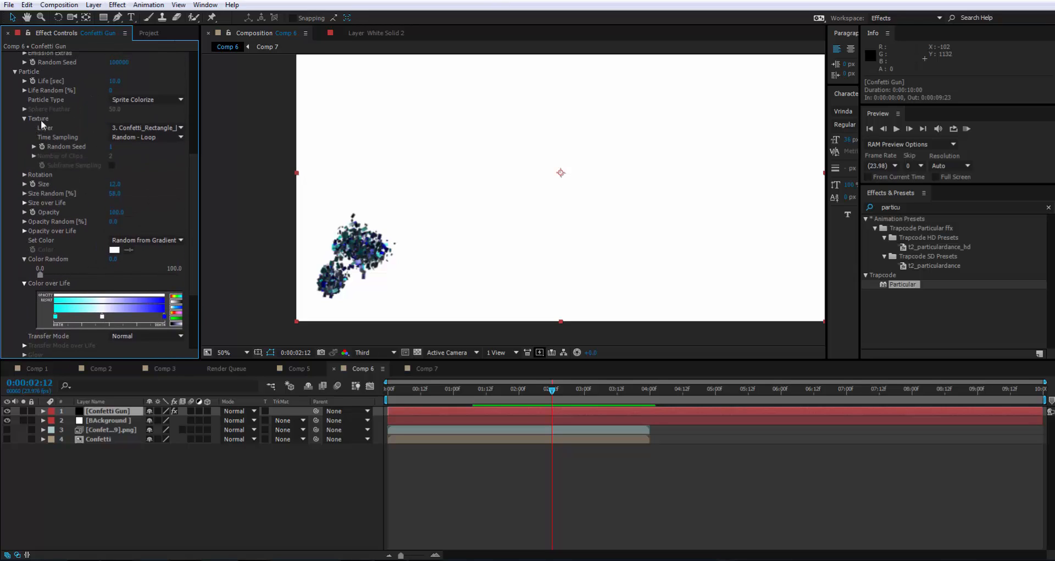
pyautogui.click(135, 133)
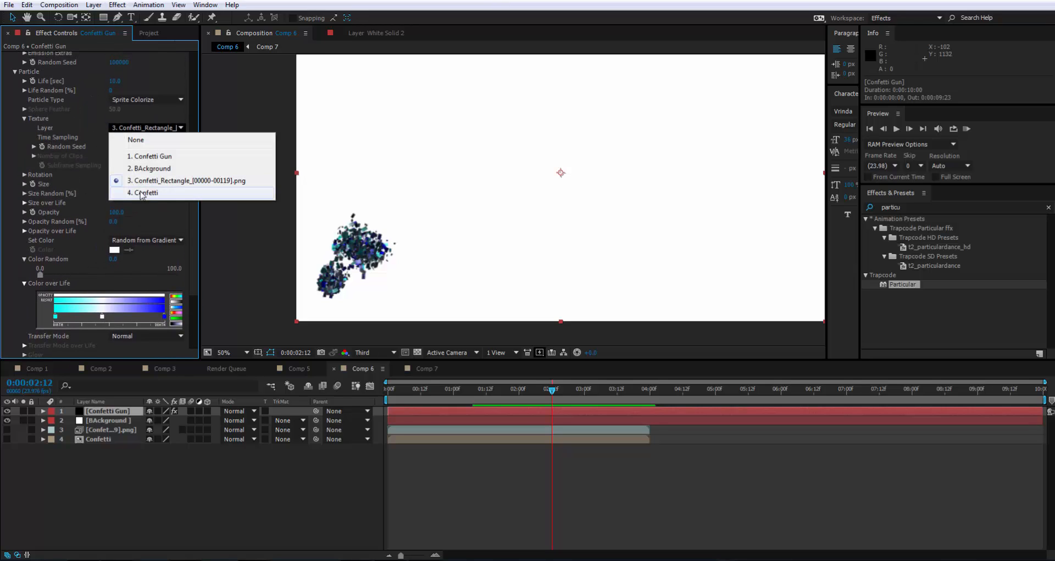
pyautogui.click(142, 193)
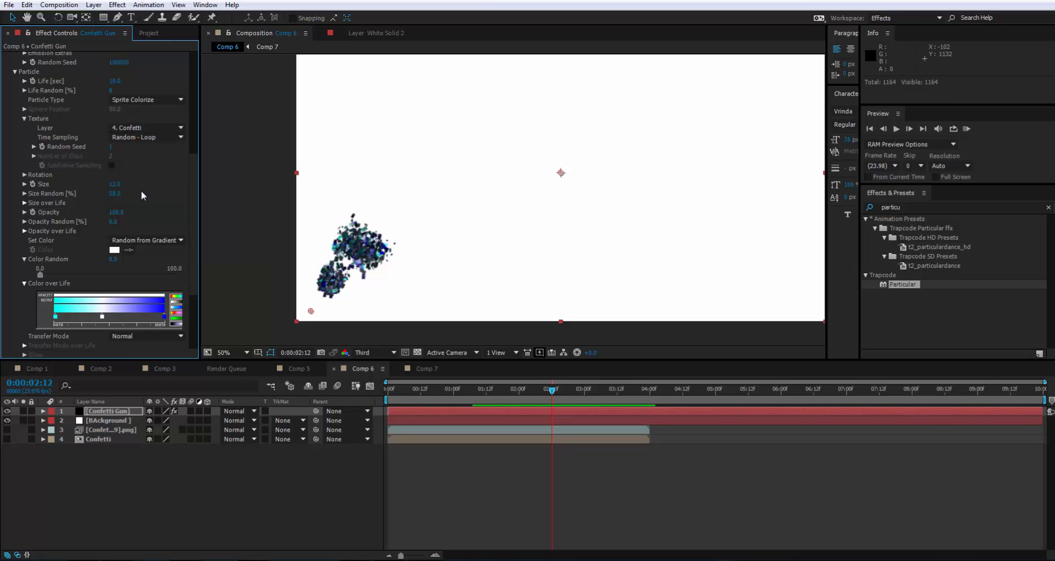
# Step: Zoom in on the particles and play the confetti burst to examine the new texture
pyautogui.scroll(1, 319, 287)
pyautogui.scroll(-2, 326, 239)
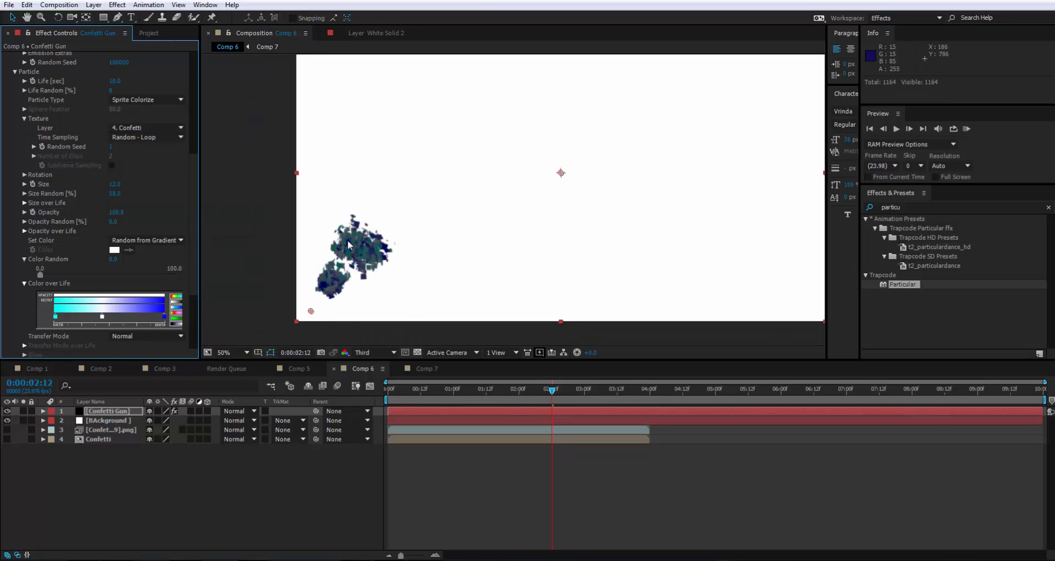
pyautogui.scroll(1, 484, 236)
pyautogui.scroll(-2, 554, 231)
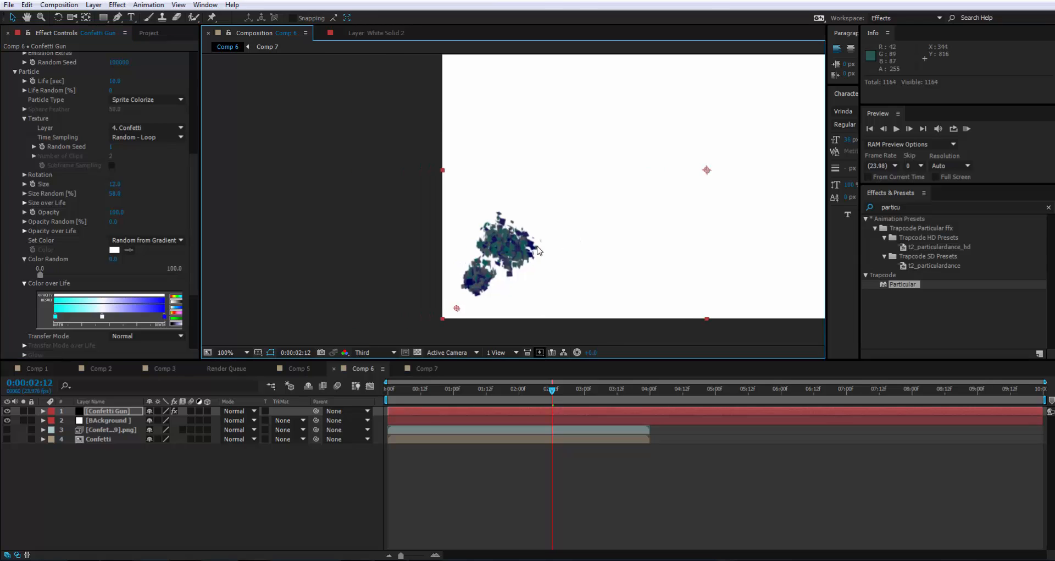
pyautogui.scroll(5, 488, 203)
pyautogui.scroll(-5, 489, 203)
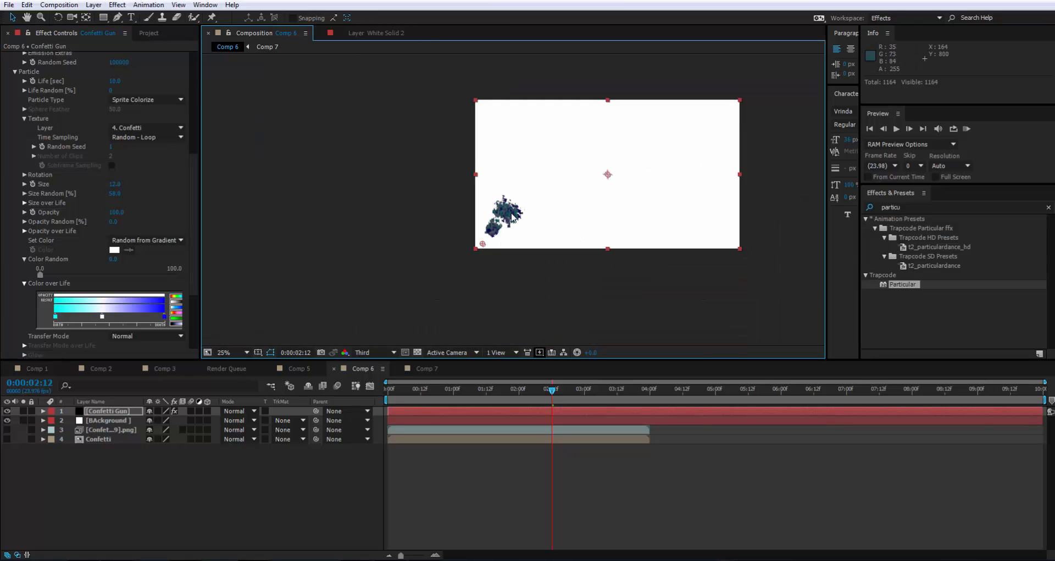
pyautogui.scroll(1, 495, 212)
pyautogui.press('space')
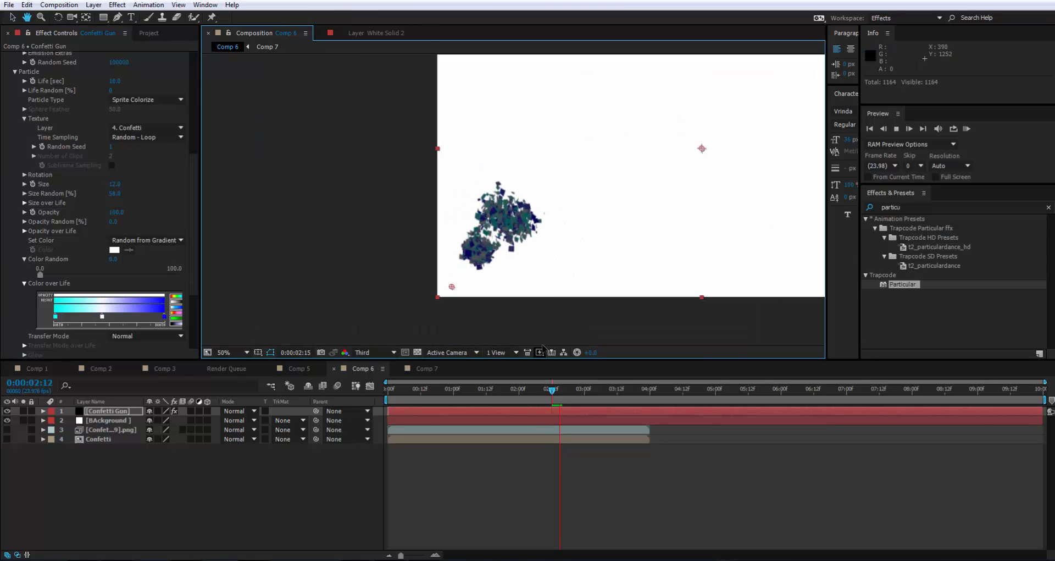
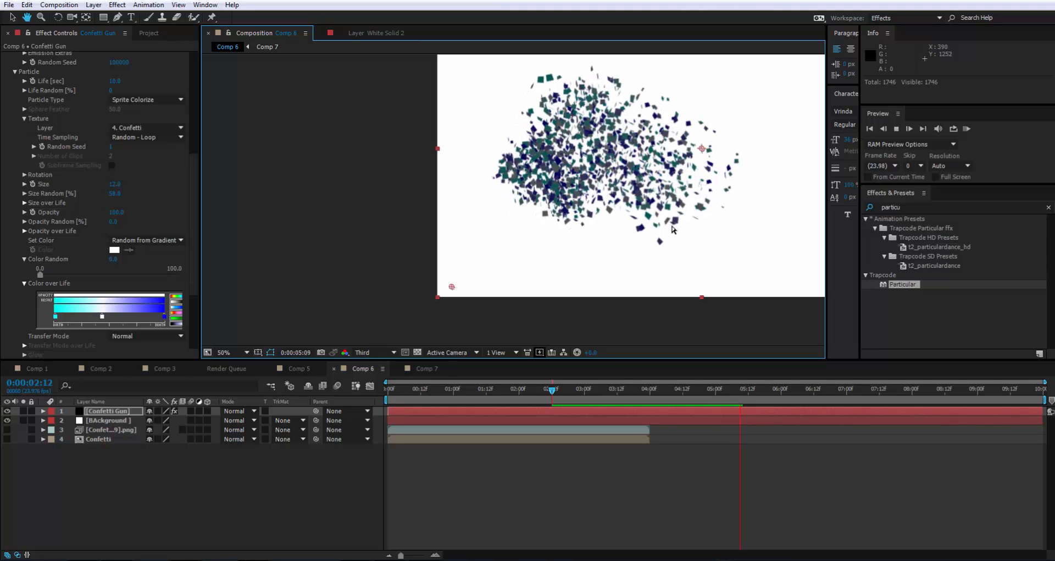
pyautogui.press('space')
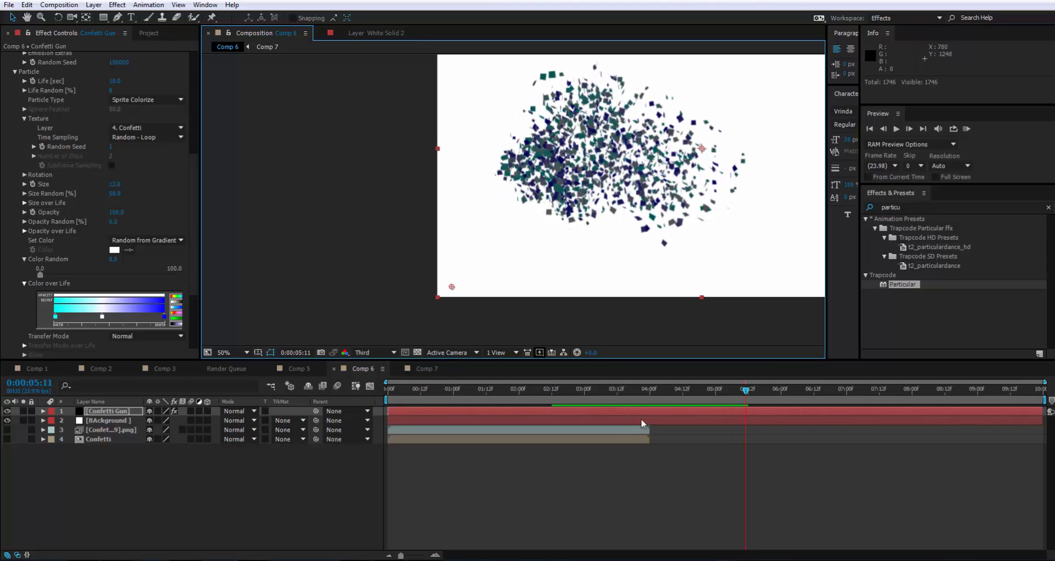
# Step: Create a new 200 x 200 px, four-second composition named Confetti Reflection, based on Comp 7's settings
pyautogui.click(426, 368)
pyautogui.click(60, 5)
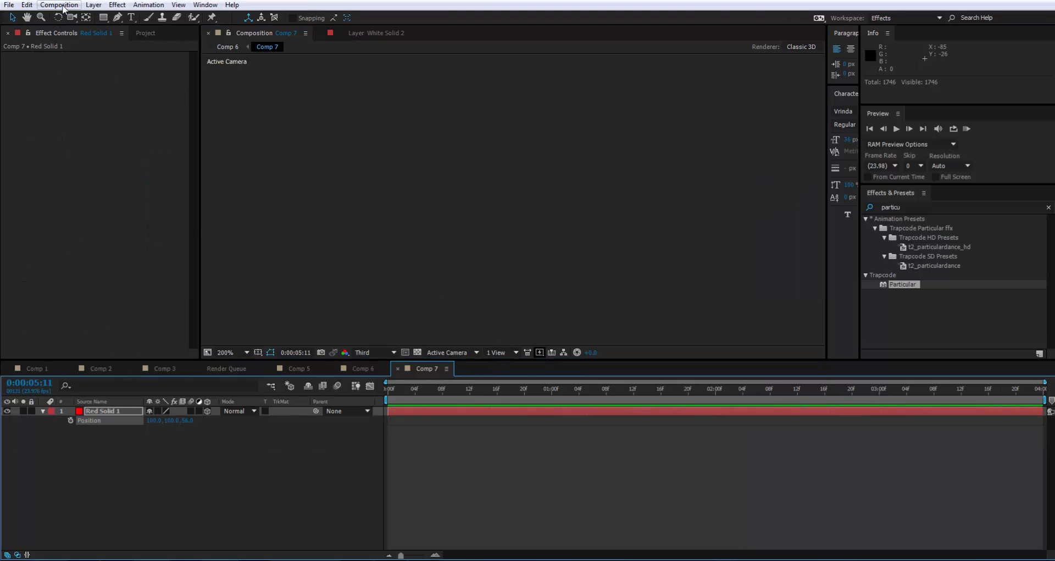
pyautogui.click(68, 18)
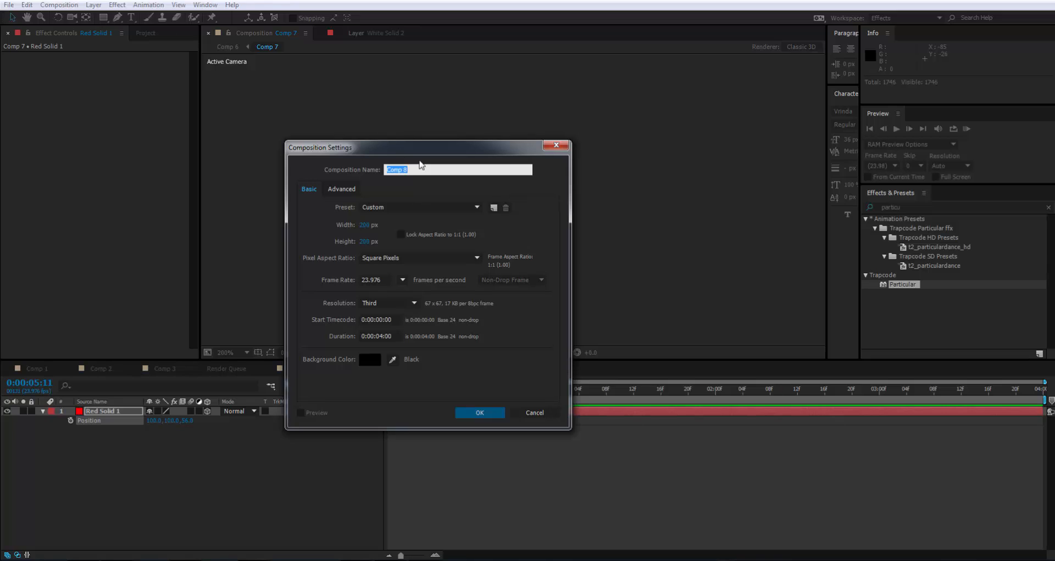
pyautogui.press('BackSpace')
pyautogui.click(480, 413)
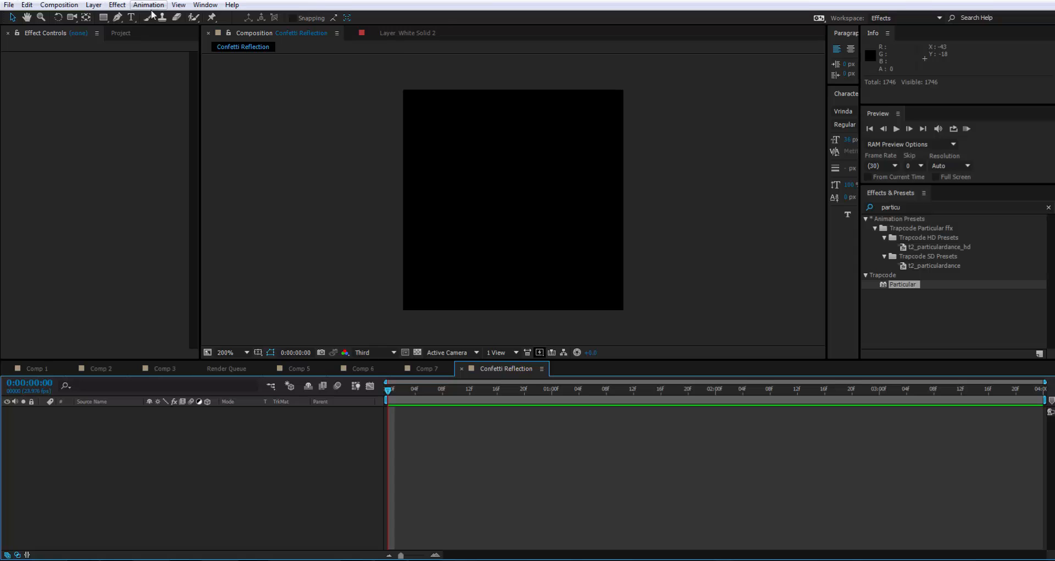
# Step: Add a black (000000) 200 x 200 px solid to the Confetti Reflection composition
pyautogui.click(93, 5)
pyautogui.moveTo(264, 17)
pyautogui.click(374, 31)
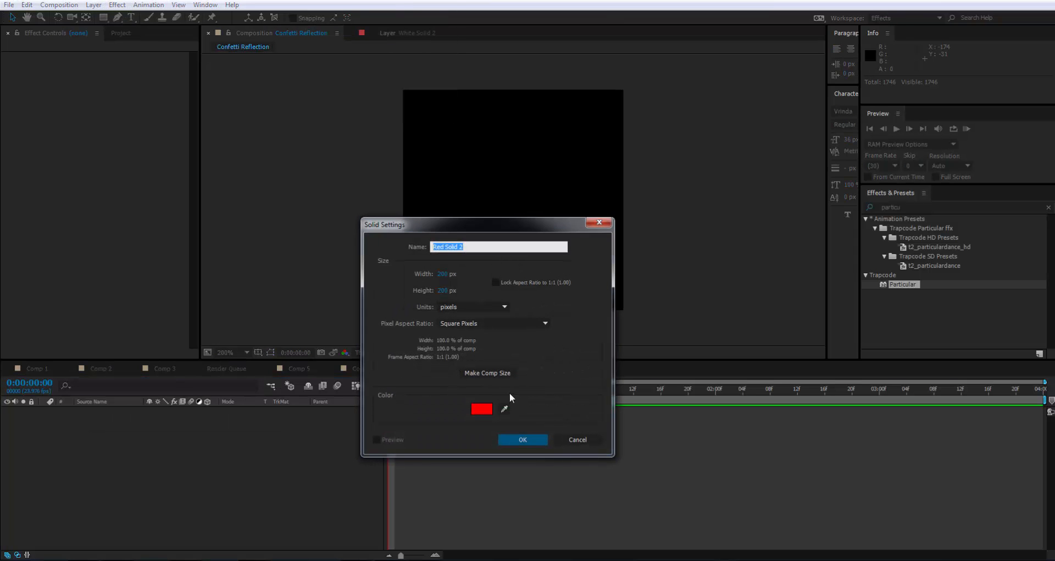
pyautogui.click(489, 408)
pyautogui.moveTo(236, 351); pyautogui.dragTo(110, 487)
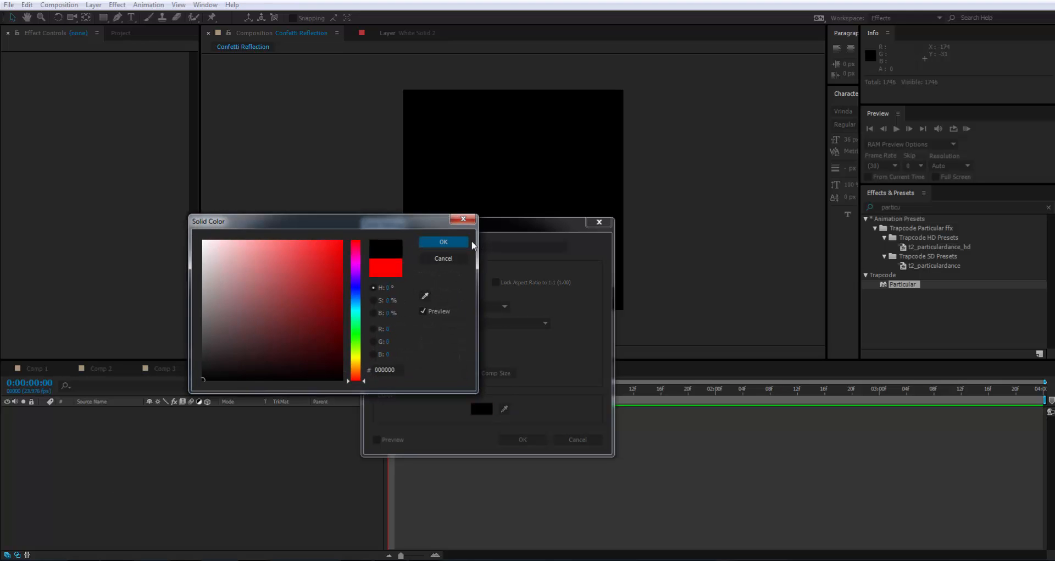
pyautogui.click(444, 241)
pyautogui.click(518, 440)
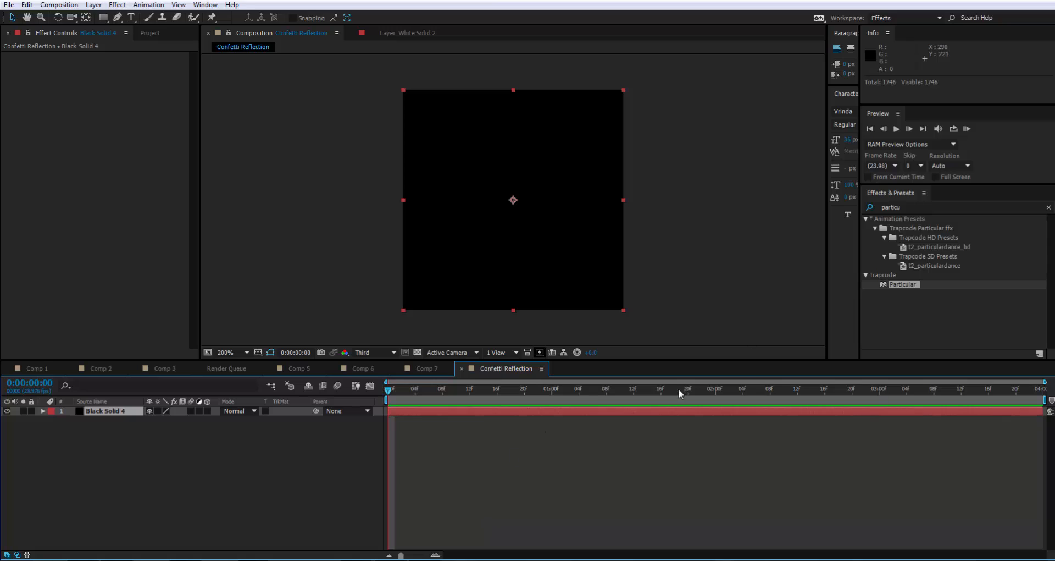
# Step: Find the Video Copilot Element effect and apply it to the black solid
pyautogui.click(919, 206)
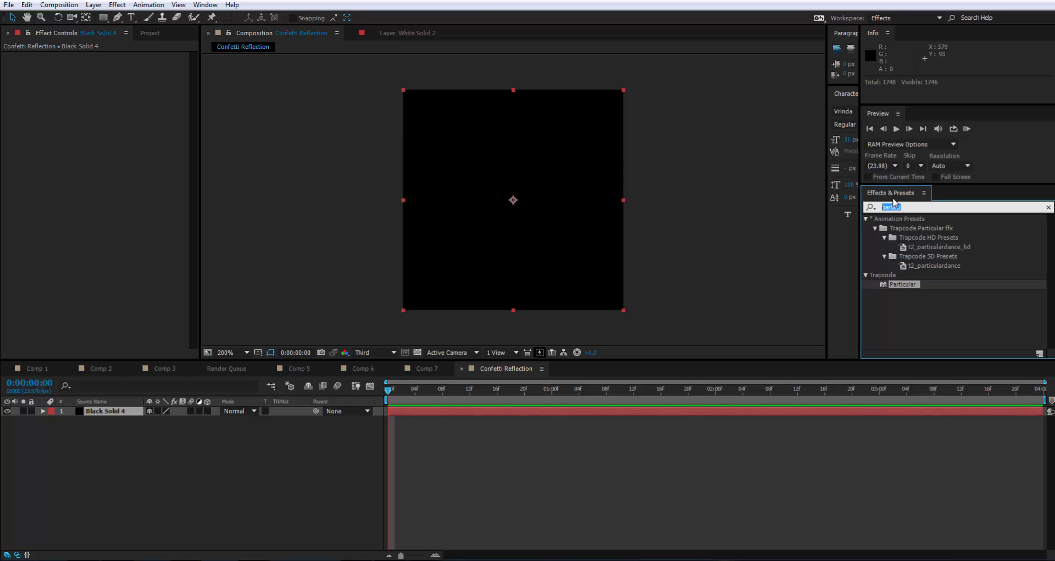
pyautogui.write('elem')
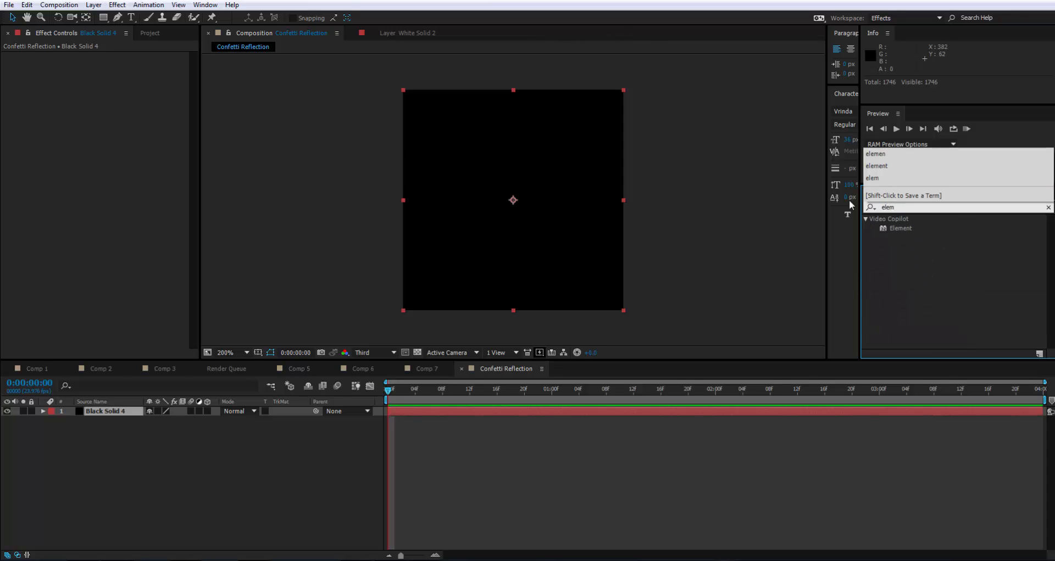
pyautogui.moveTo(889, 226); pyautogui.dragTo(430, 407)
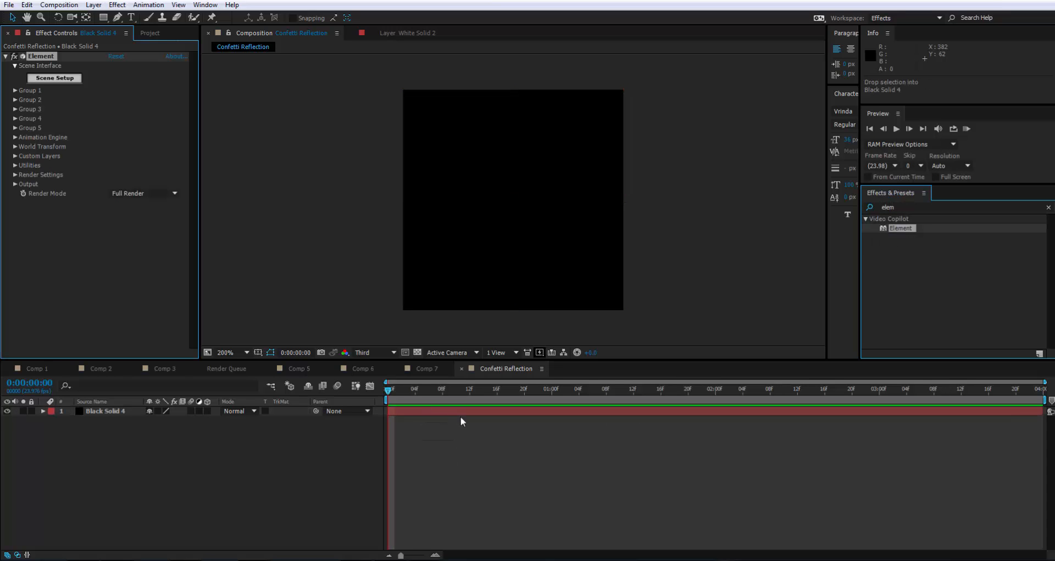
# Step: Add a white (FFFFFF) 200 x 200 px solid to the composition and place it beneath the black solid
pyautogui.click(93, 4)
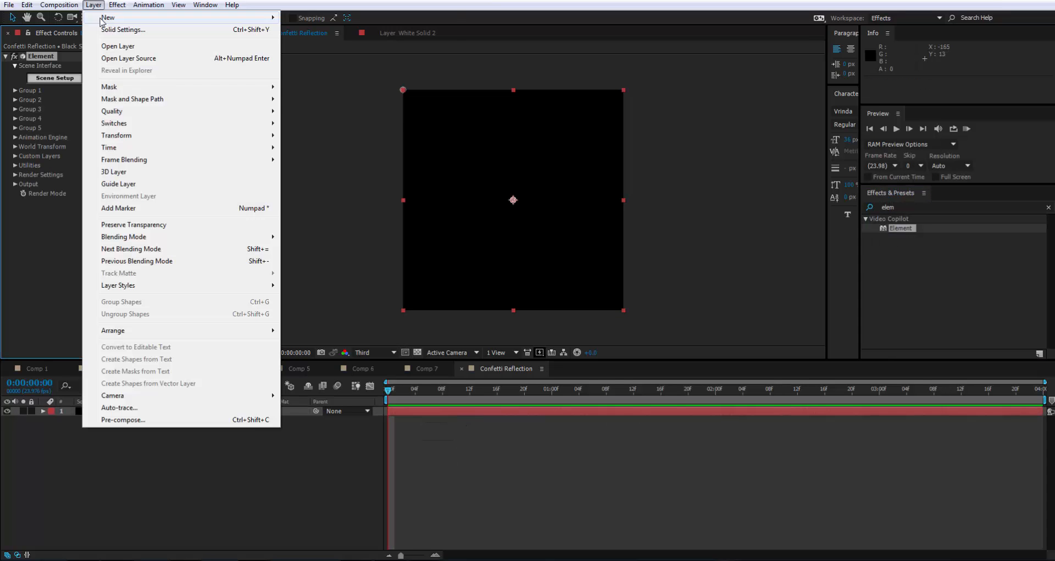
pyautogui.moveTo(105, 18)
pyautogui.click(307, 29)
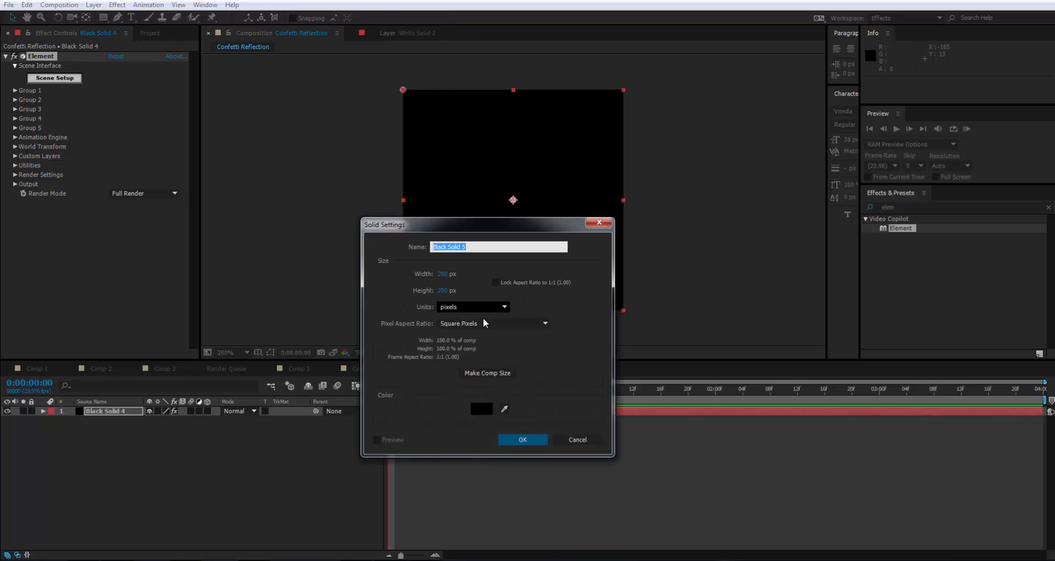
pyautogui.click(481, 412)
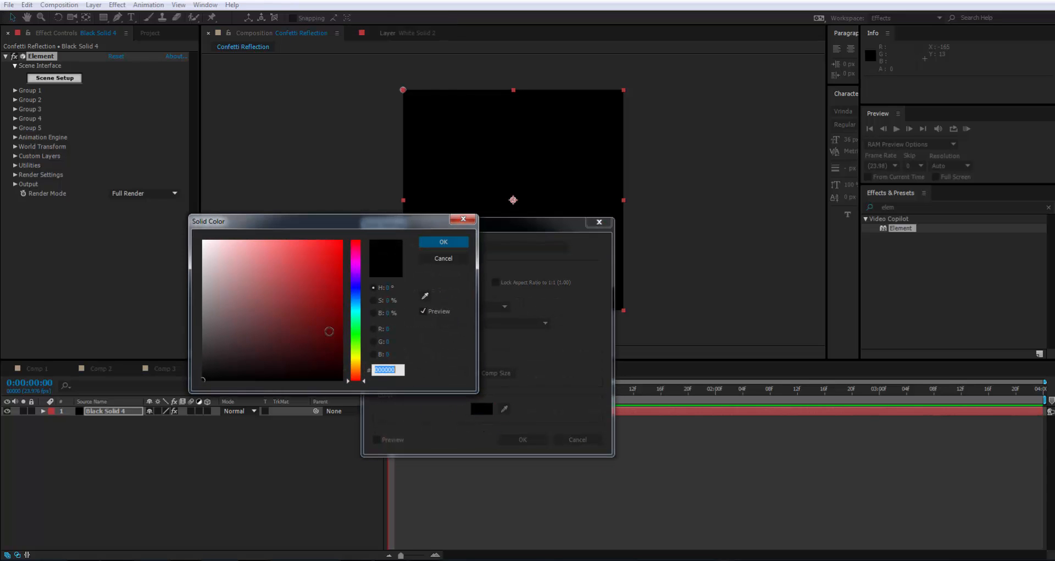
pyautogui.write('FFFFFF')
pyautogui.click(456, 243)
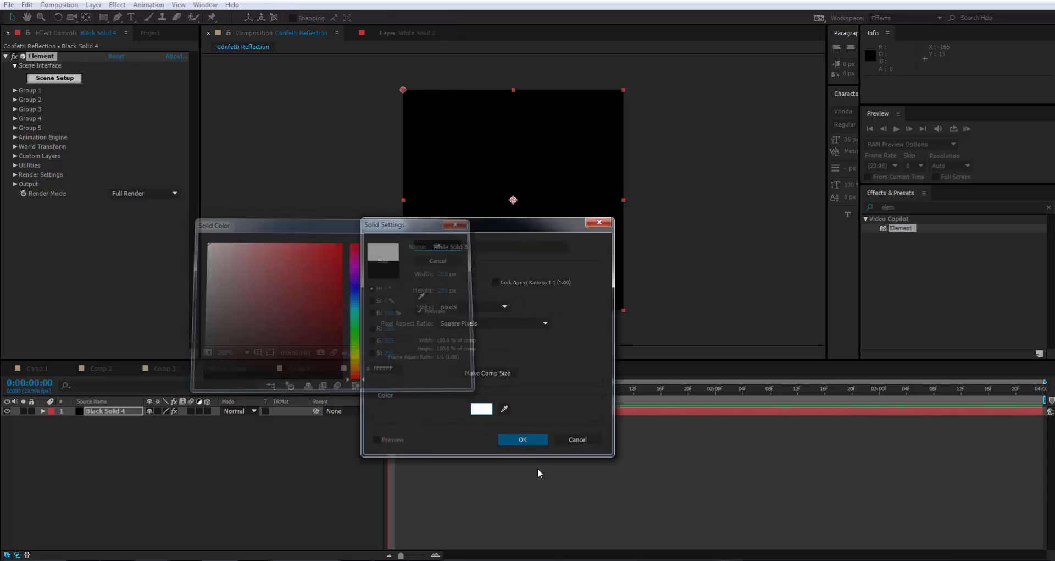
pyautogui.click(521, 440)
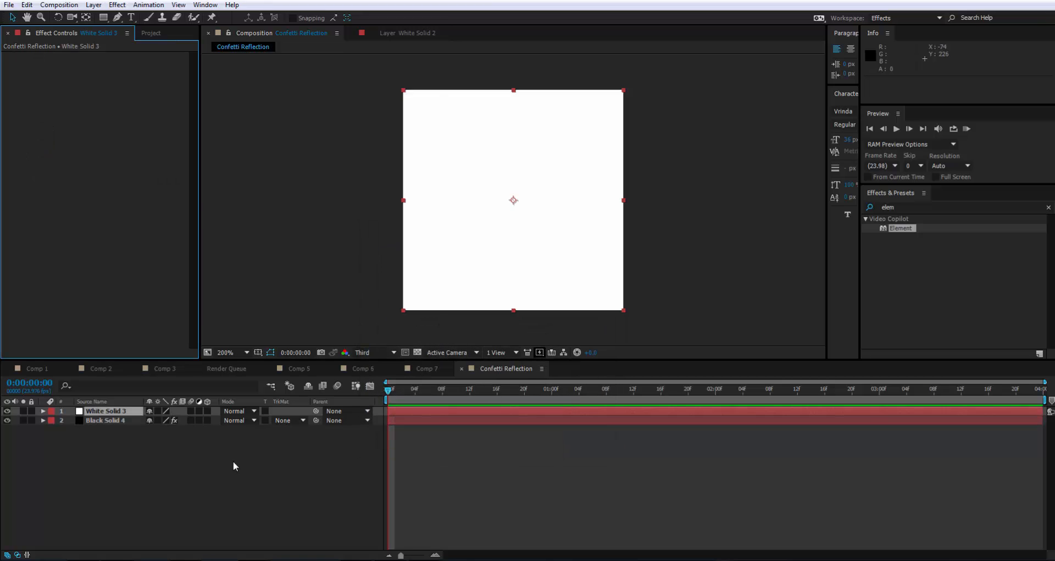
pyautogui.moveTo(105, 411); pyautogui.dragTo(106, 438)
# Step: Draw a closed four-point, slightly irregular upright rectangular mask on the white solid with the Pen tool
pyautogui.click(108, 421)
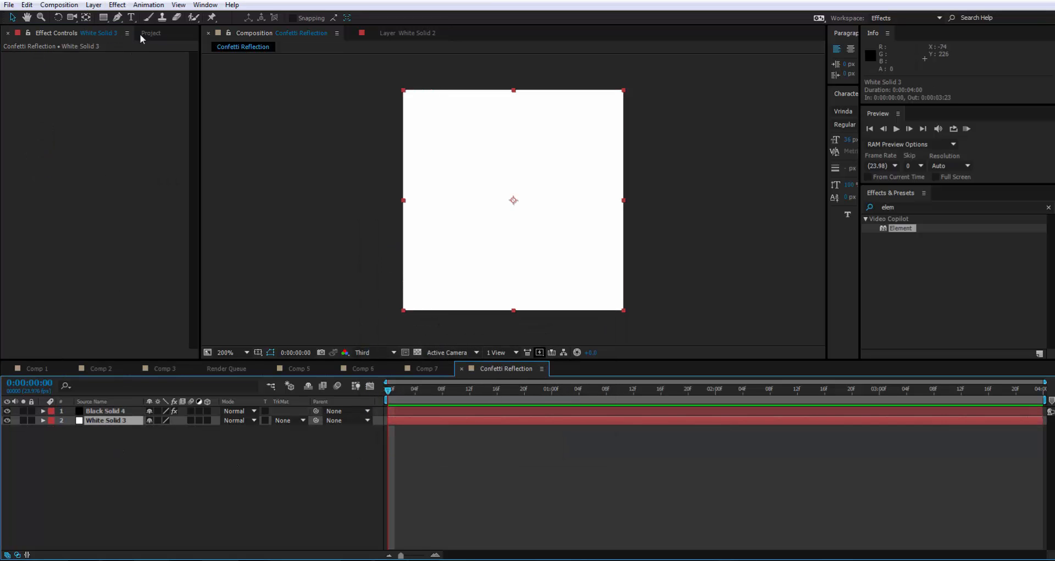
pyautogui.click(118, 17)
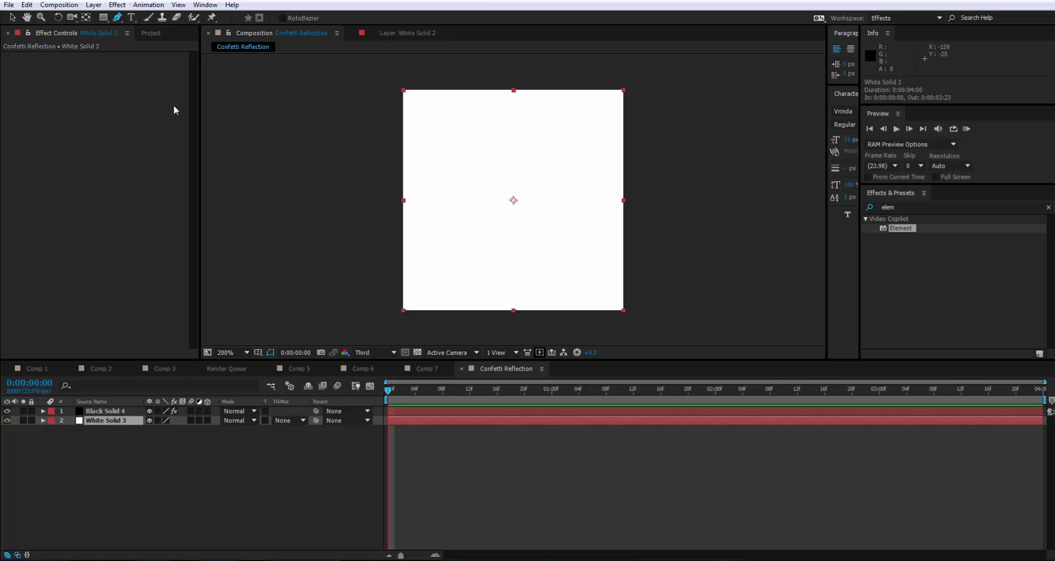
pyautogui.click(455, 113)
pyautogui.click(586, 113)
pyautogui.click(577, 286)
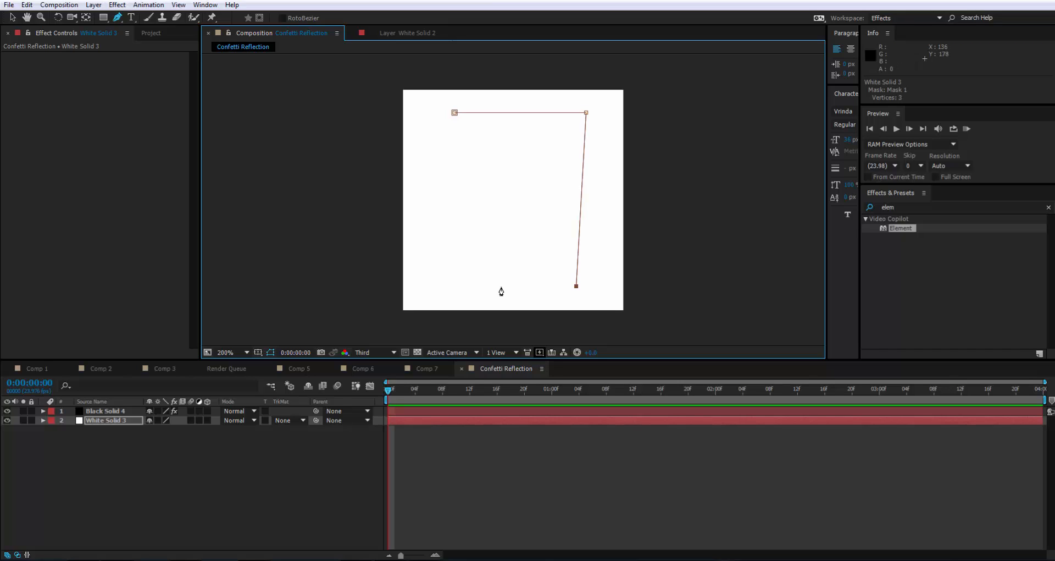
pyautogui.click(455, 276)
pyautogui.click(454, 113)
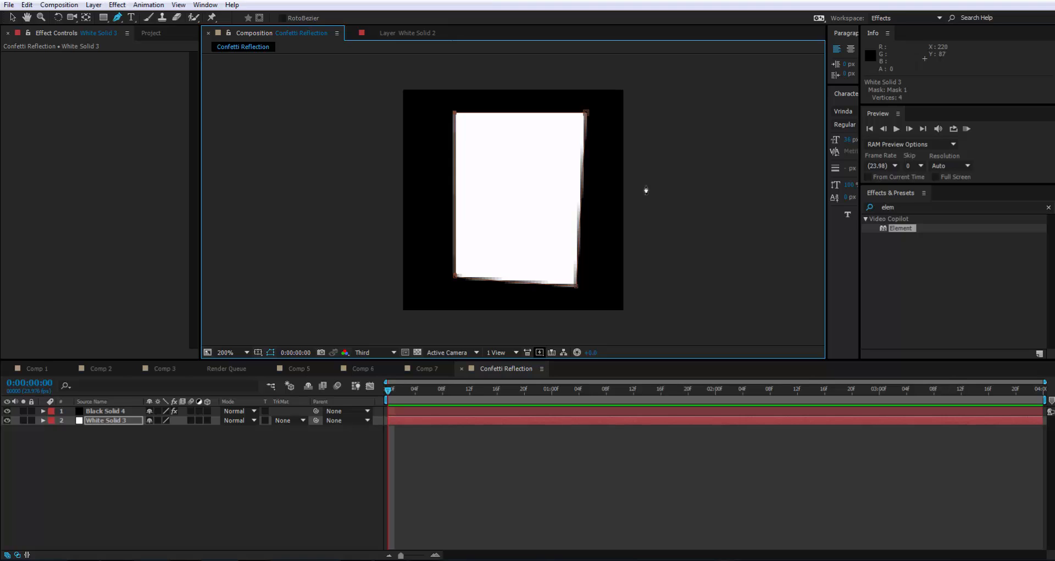
# Step: Rename the black solid layer as Element
pyautogui.click(94, 414)
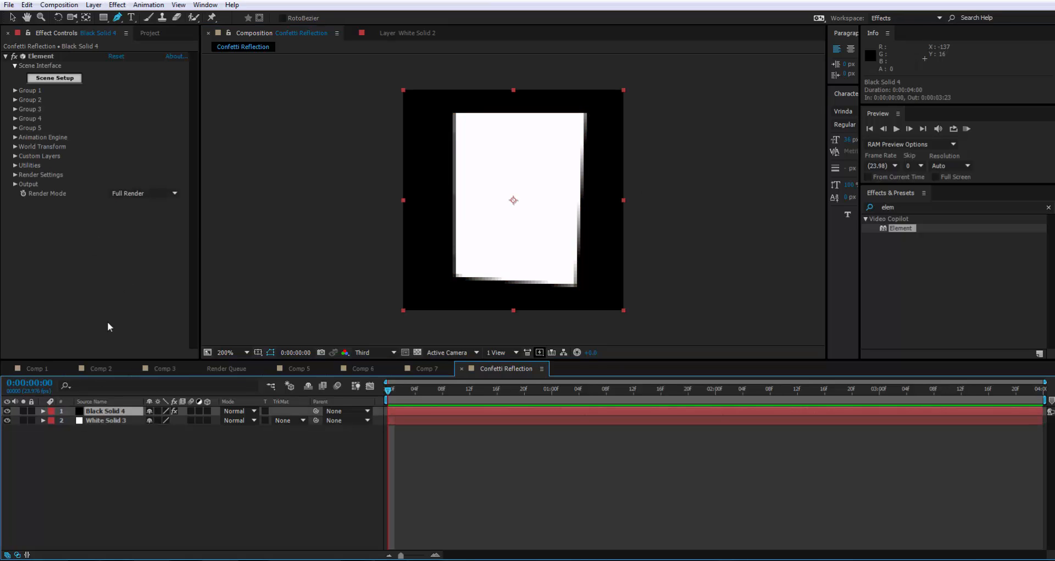
pyautogui.rightClick(110, 411)
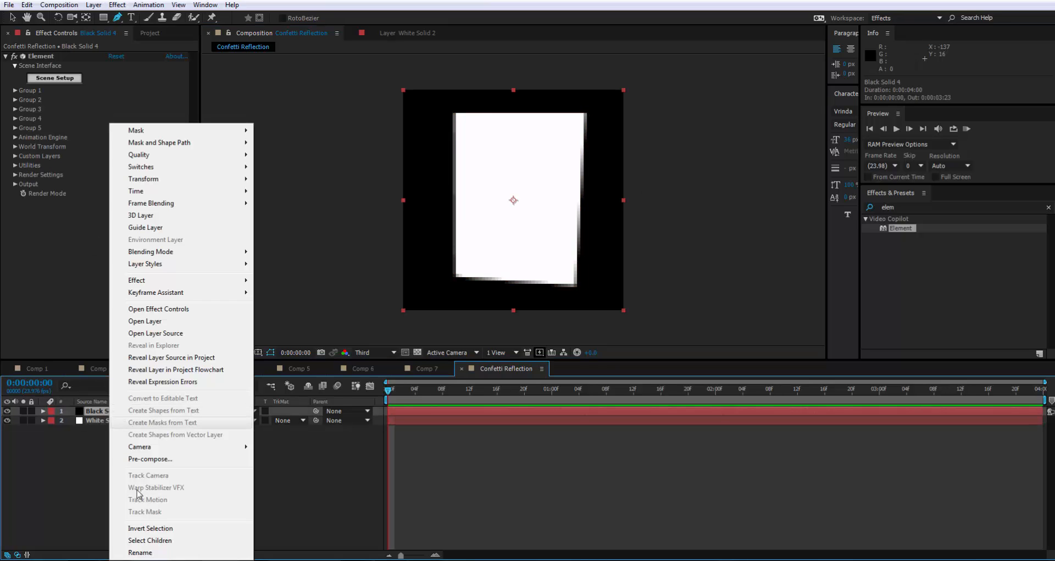
pyautogui.click(150, 552)
pyautogui.write('Element')
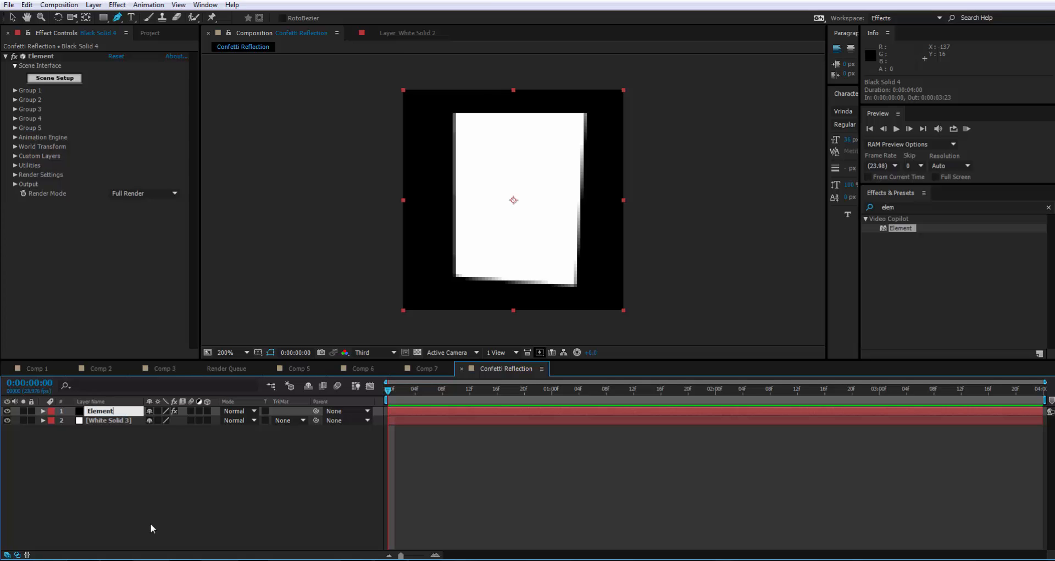
pyautogui.click(92, 432)
# Step: Set Path Layer 1 in the Element effect's custom text and masks to White Solid 3
pyautogui.click(88, 412)
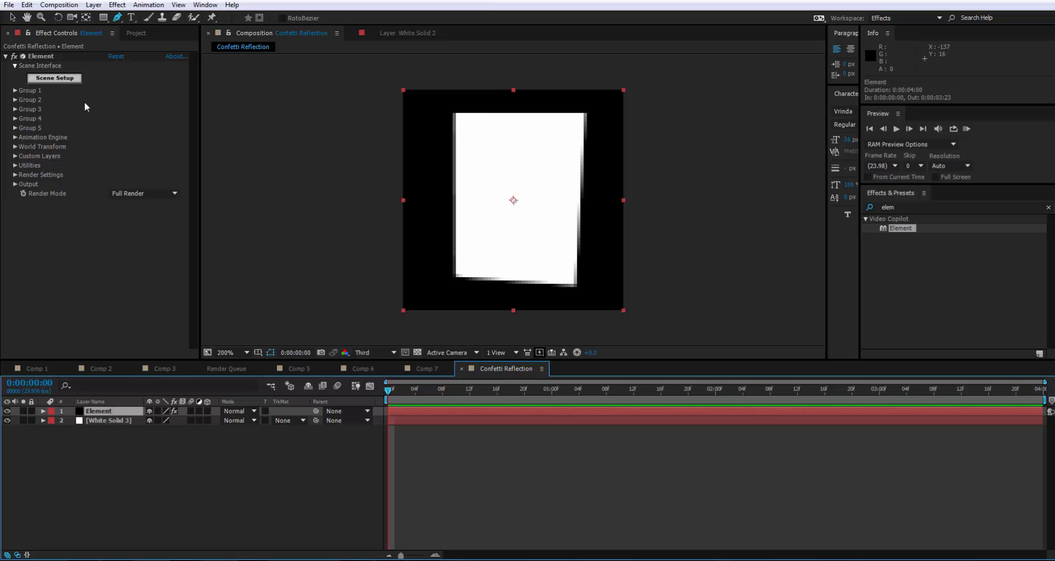
pyautogui.click(15, 156)
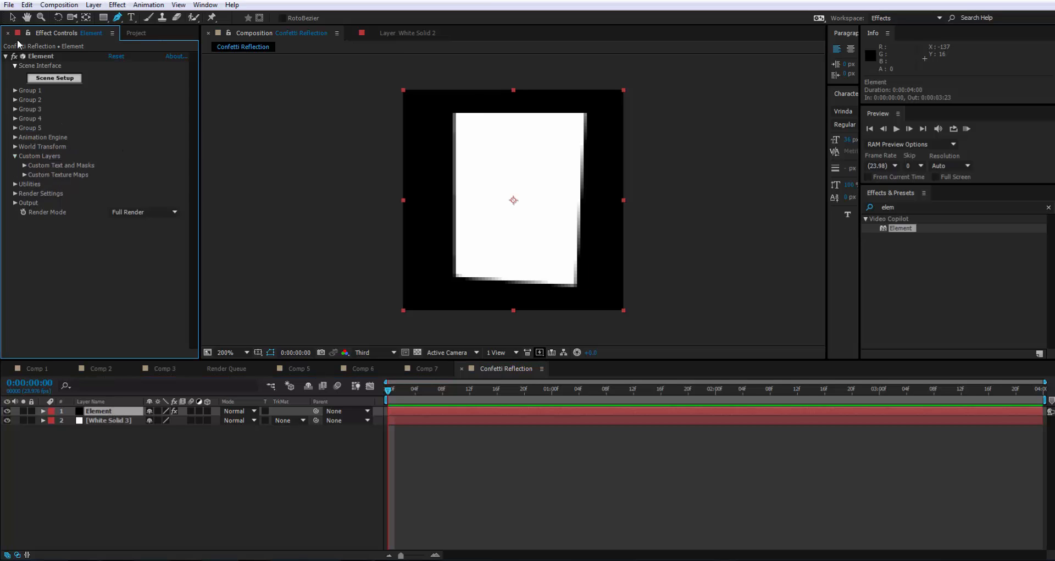
pyautogui.click(25, 165)
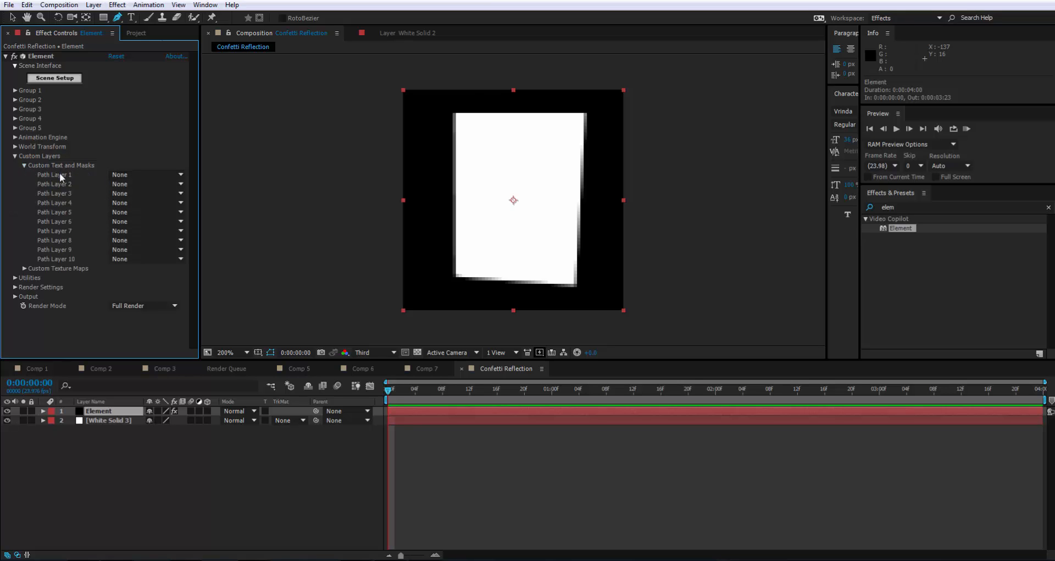
pyautogui.click(117, 175)
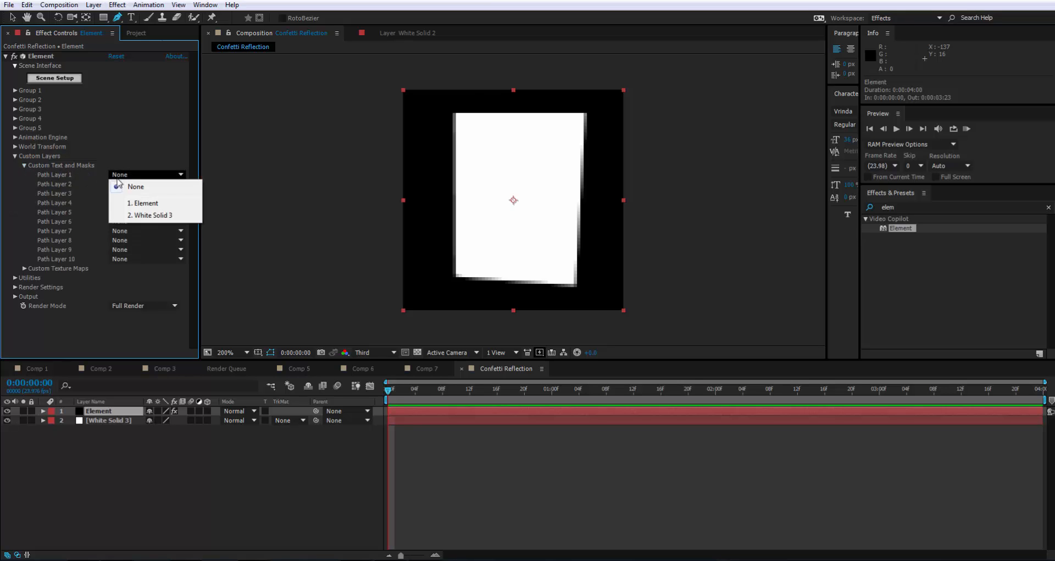
pyautogui.click(172, 217)
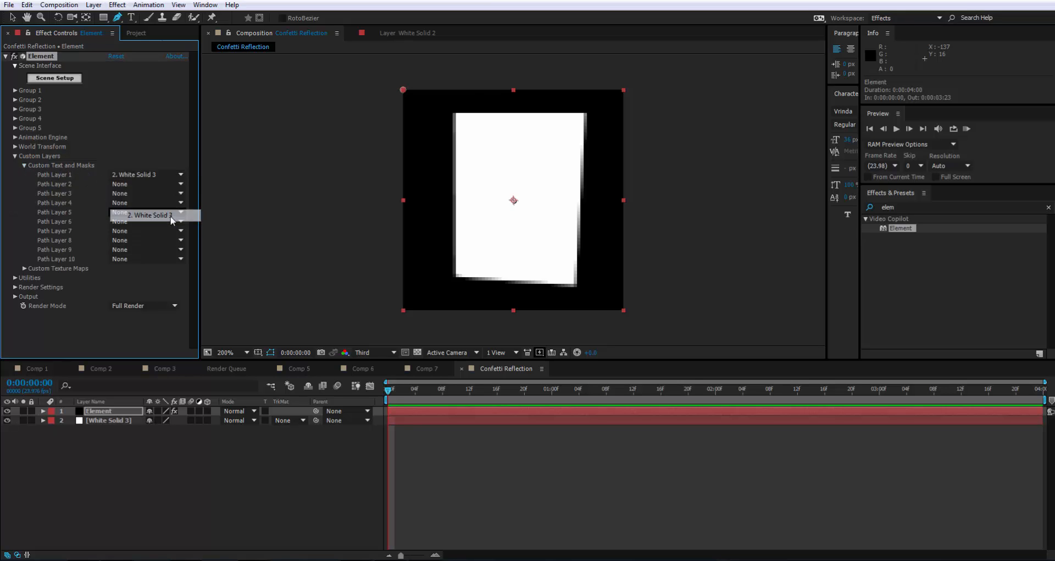
pyautogui.click(117, 420)
pyautogui.click(127, 411)
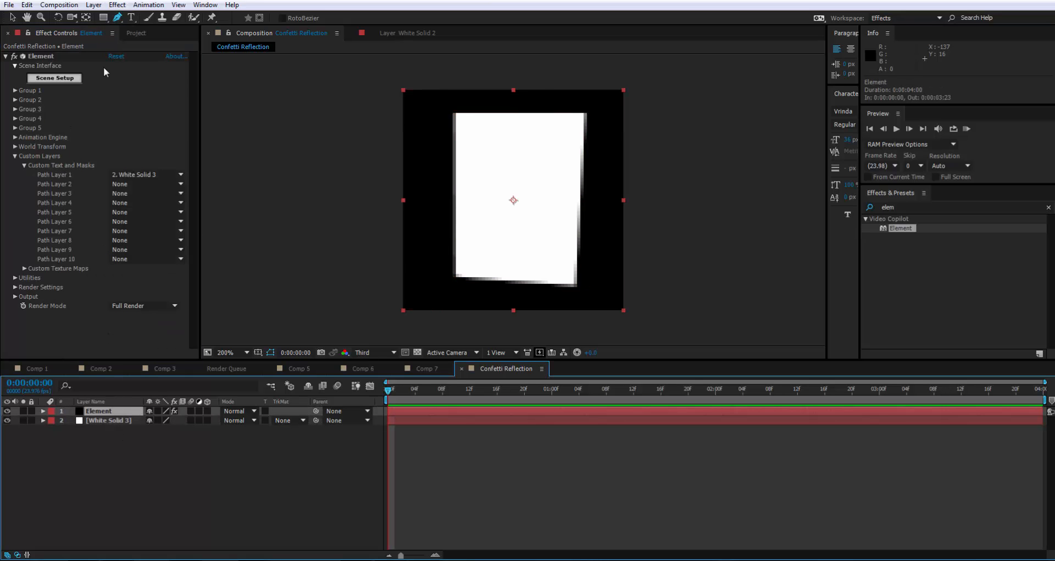
# Step: Open Element's Scene Setup, extrude the custom mask path into a 3D model and check its thickness
pyautogui.click(61, 80)
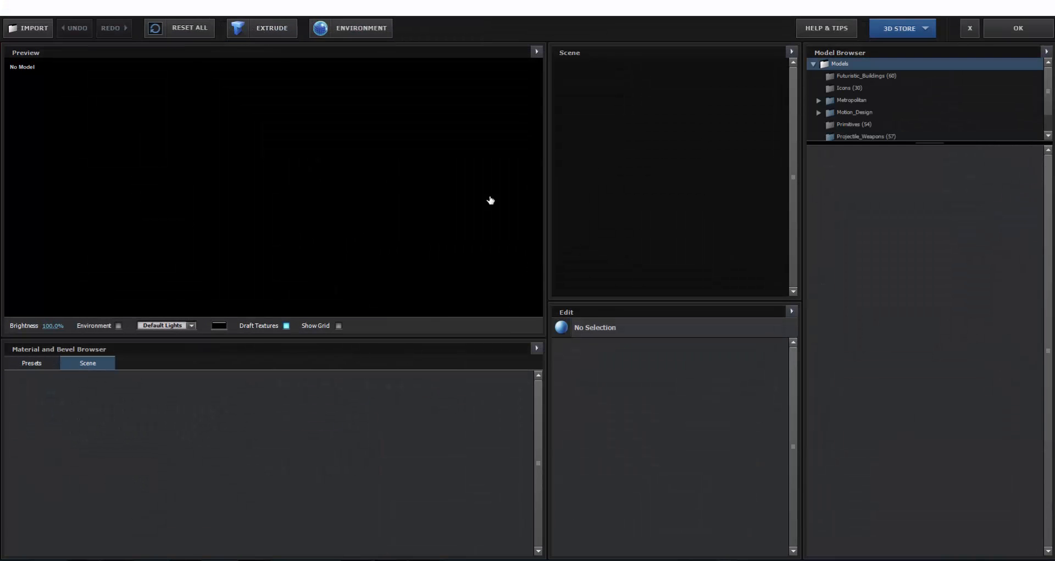
pyautogui.click(248, 32)
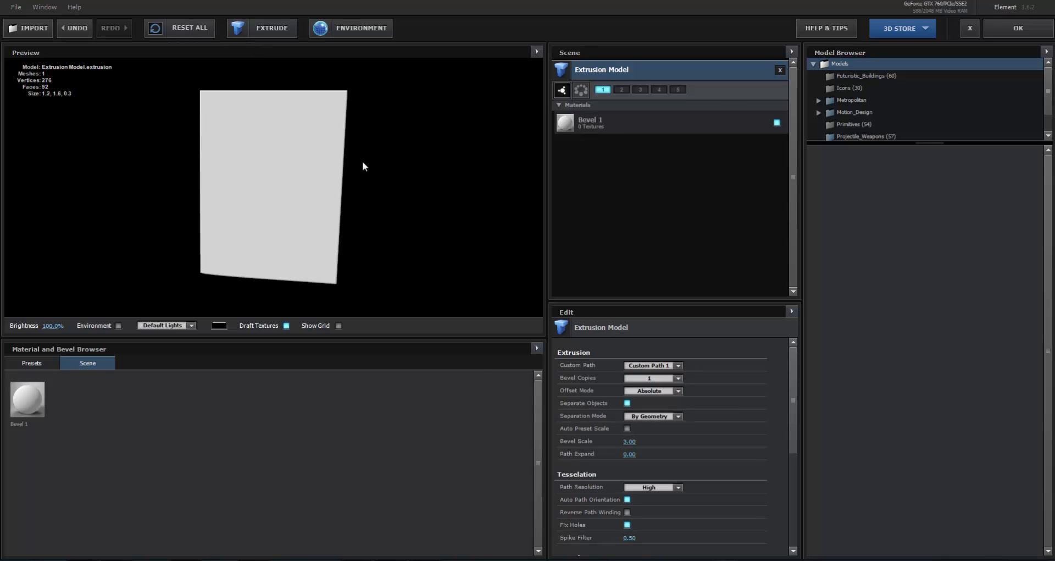
pyautogui.moveTo(431, 162); pyautogui.dragTo(346, 184)
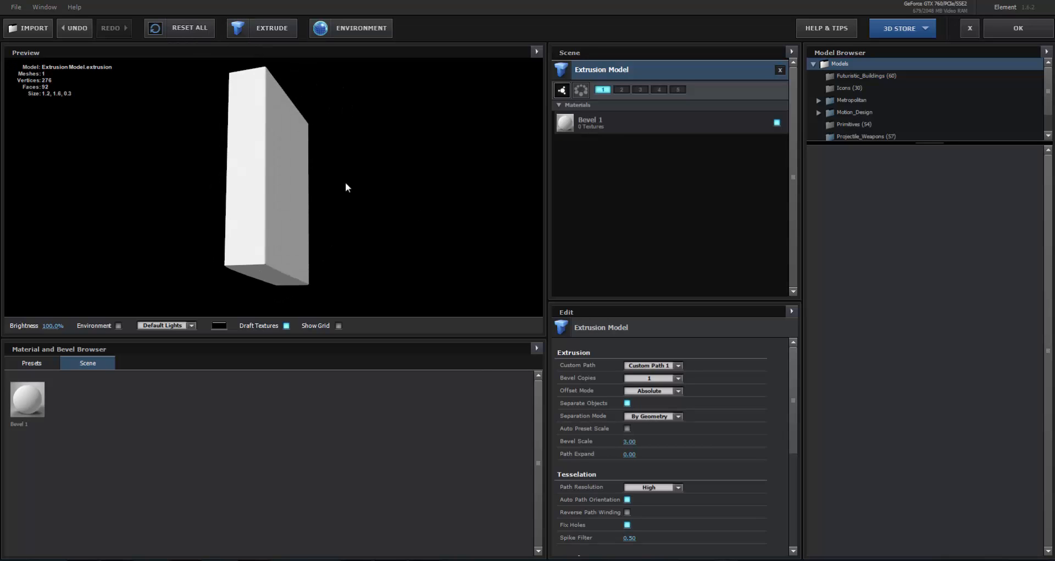
# Step: Thin the model to a paper-like sheet by setting Bevel 1's Extrude to 0.00 and Bevel Size to 0.10
pyautogui.click(621, 120)
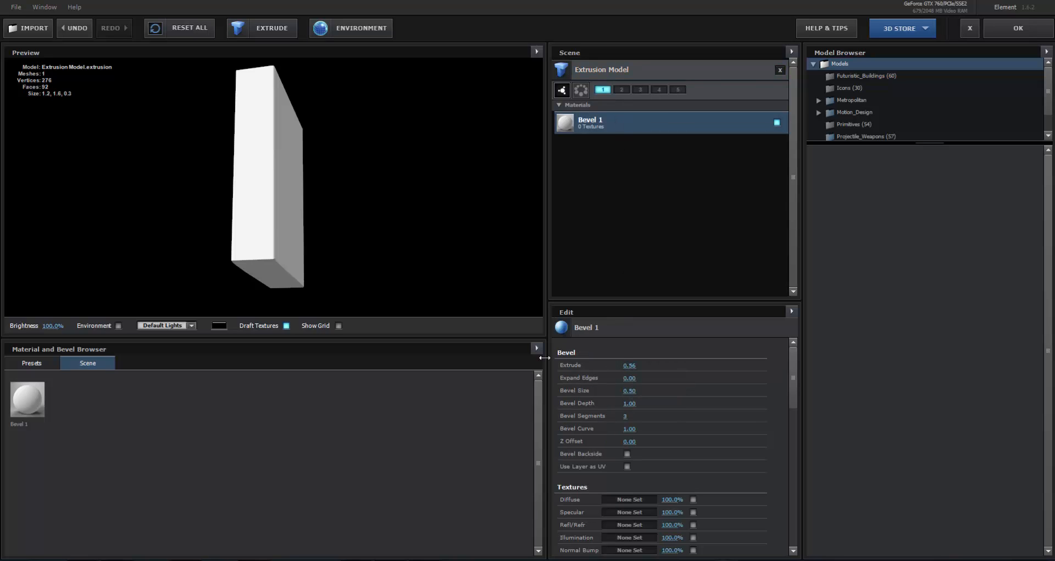
pyautogui.moveTo(356, 391); pyautogui.dragTo(431, 389)
pyautogui.moveTo(291, 230); pyautogui.dragTo(305, 236)
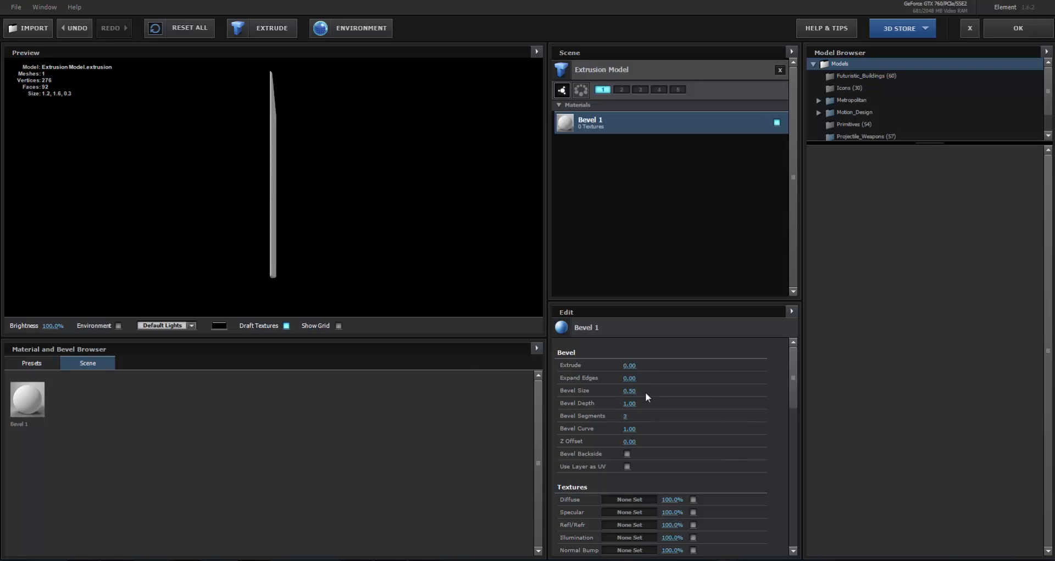
pyautogui.moveTo(621, 391); pyautogui.dragTo(600, 395)
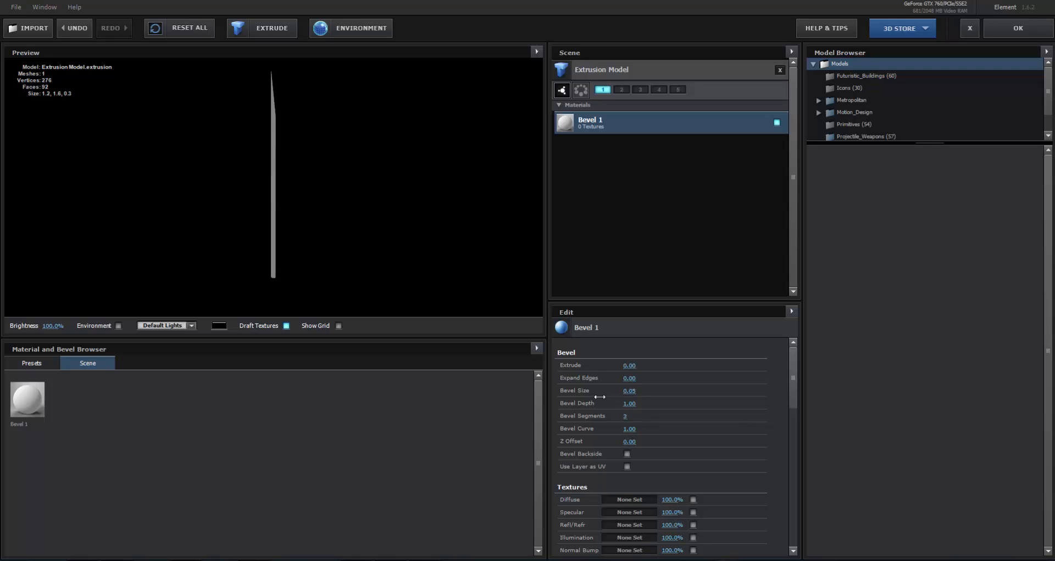
pyautogui.moveTo(267, 188); pyautogui.dragTo(262, 207)
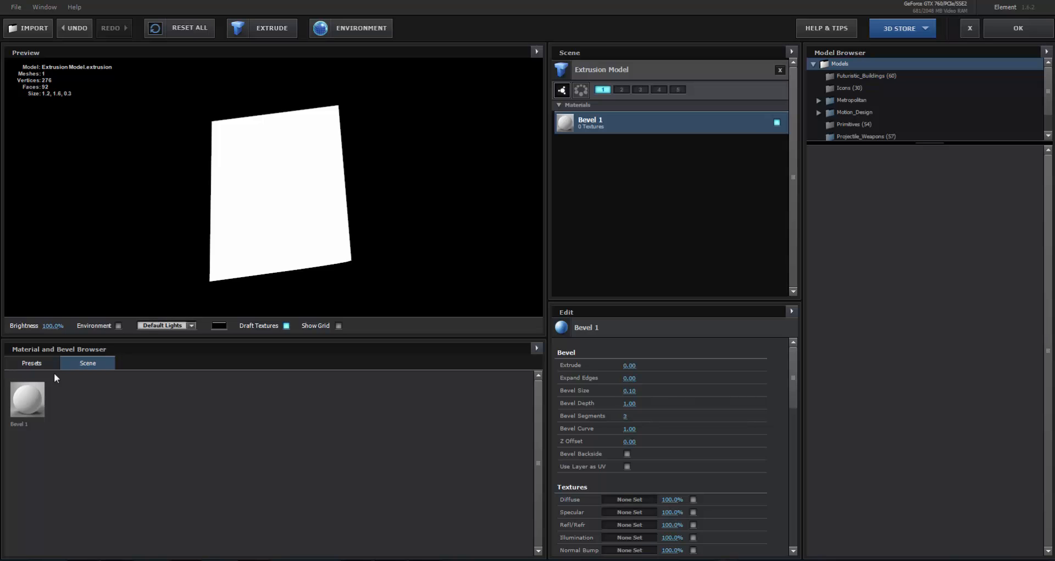
# Step: Apply the Chrome material preset to the confetti model and set the environment texture to Studio
pyautogui.click(30, 365)
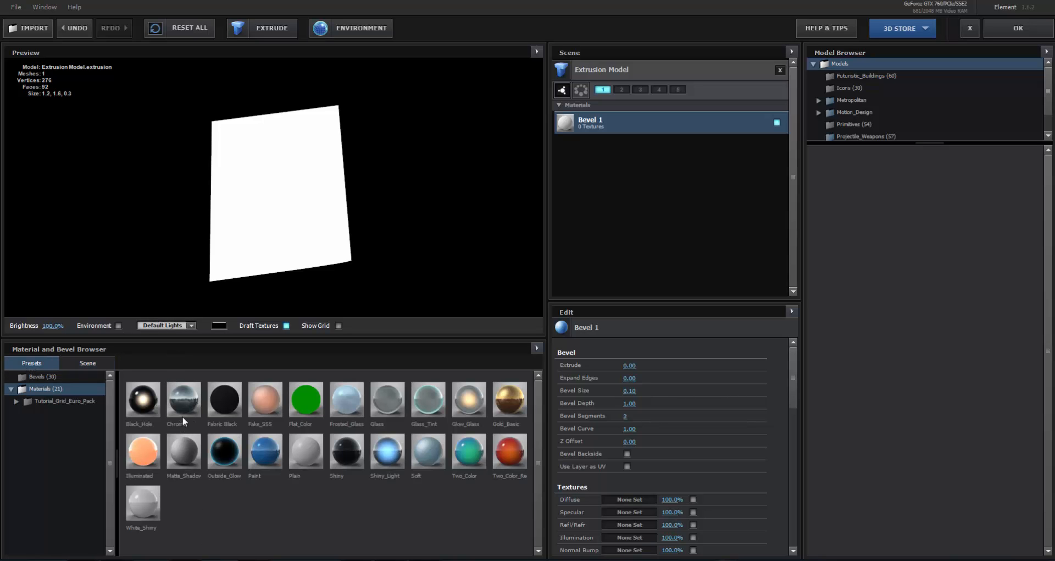
pyautogui.moveTo(196, 398); pyautogui.dragTo(279, 229)
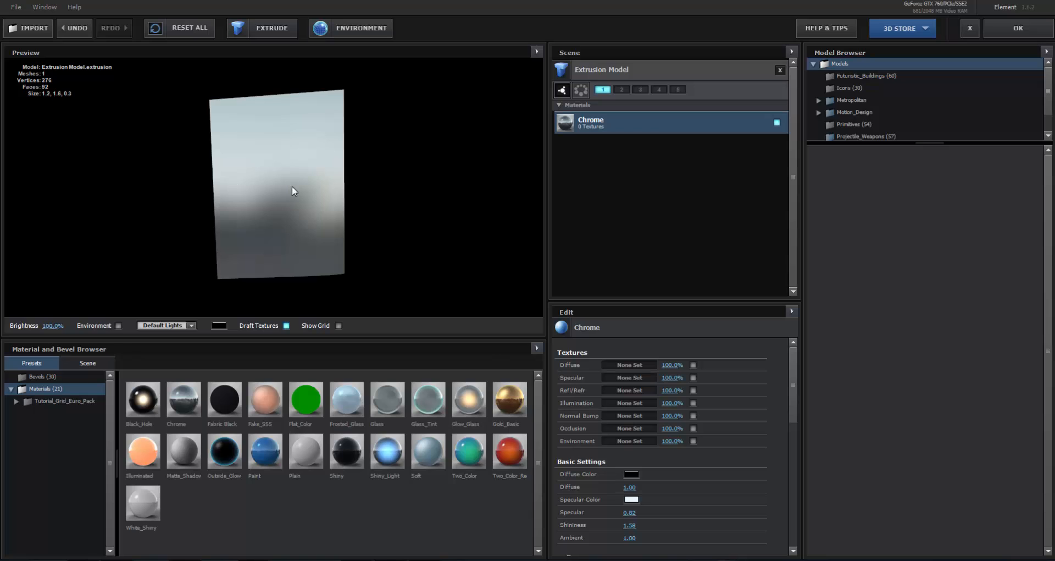
pyautogui.click(352, 25)
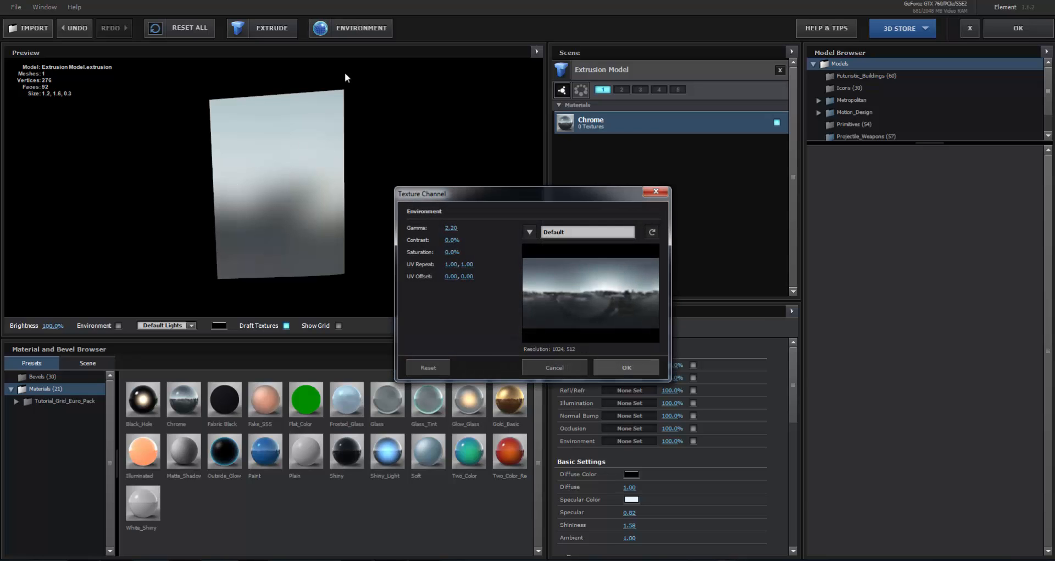
pyautogui.click(591, 292)
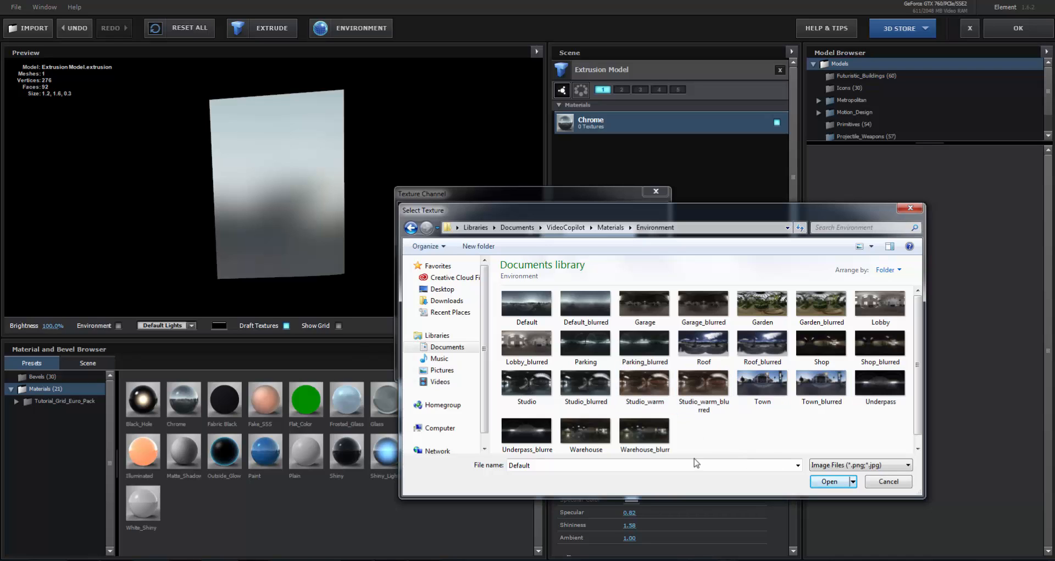
pyautogui.click(541, 402)
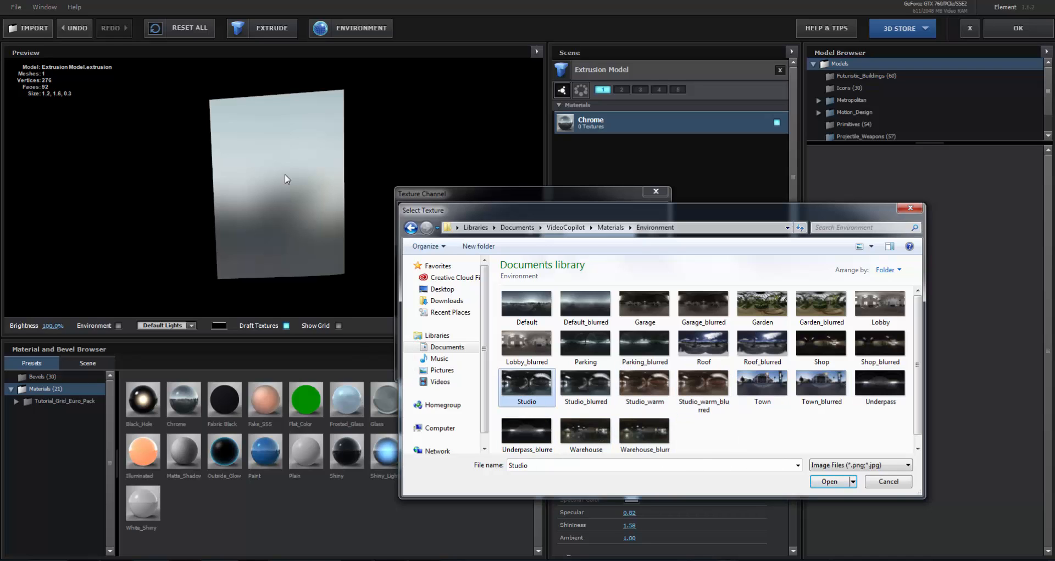
pyautogui.click(830, 482)
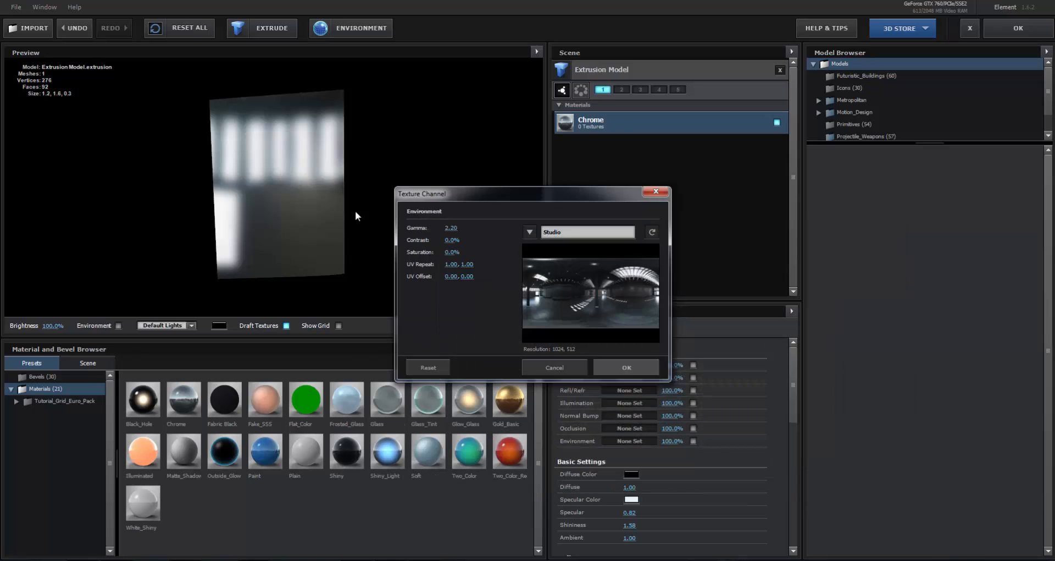
pyautogui.click(627, 368)
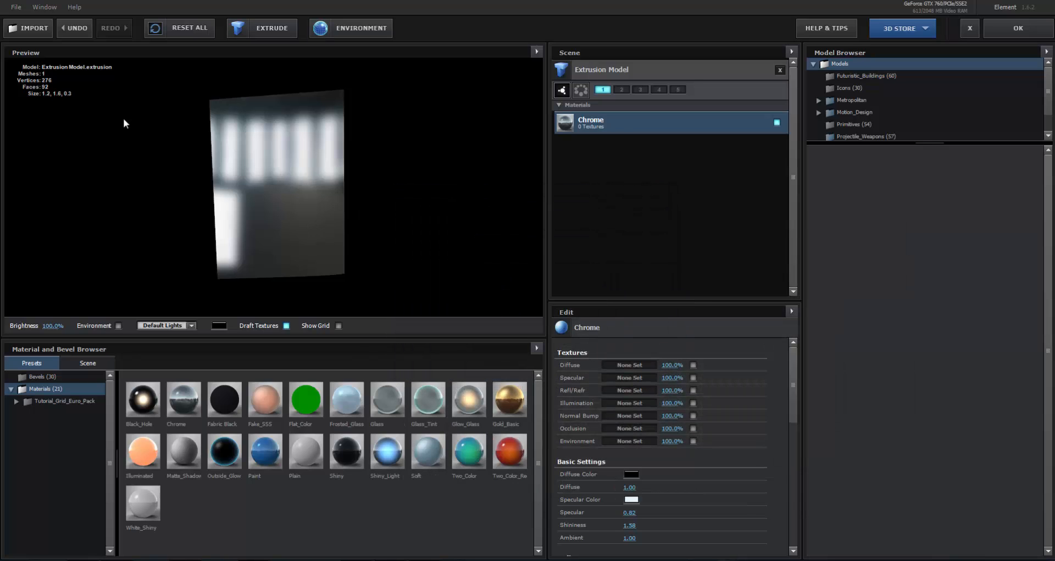
# Step: Inspect the reflections on the model and set the Chrome material's reflection intensity to 130%
pyautogui.moveTo(249, 175); pyautogui.dragTo(120, 249)
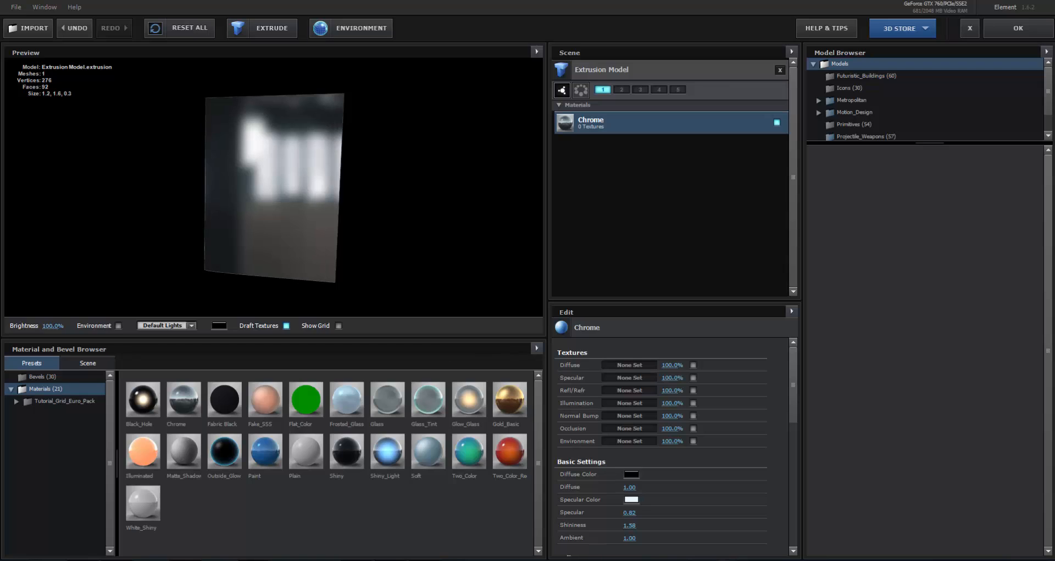
pyautogui.scroll(-2, 701, 513)
pyautogui.scroll(-2, 701, 512)
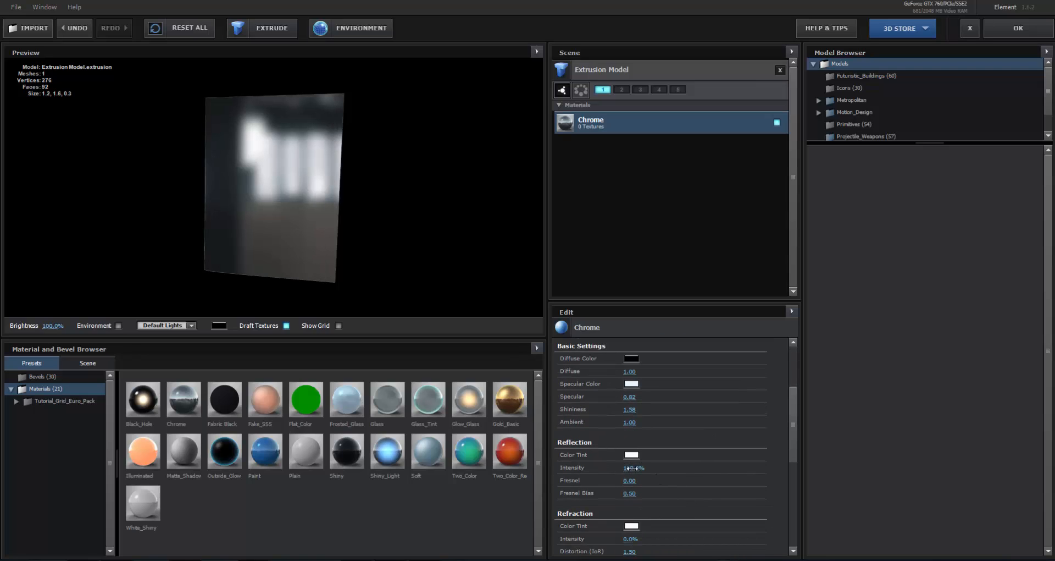
pyautogui.moveTo(674, 475); pyautogui.dragTo(694, 478)
pyautogui.moveTo(630, 470); pyautogui.dragTo(657, 477)
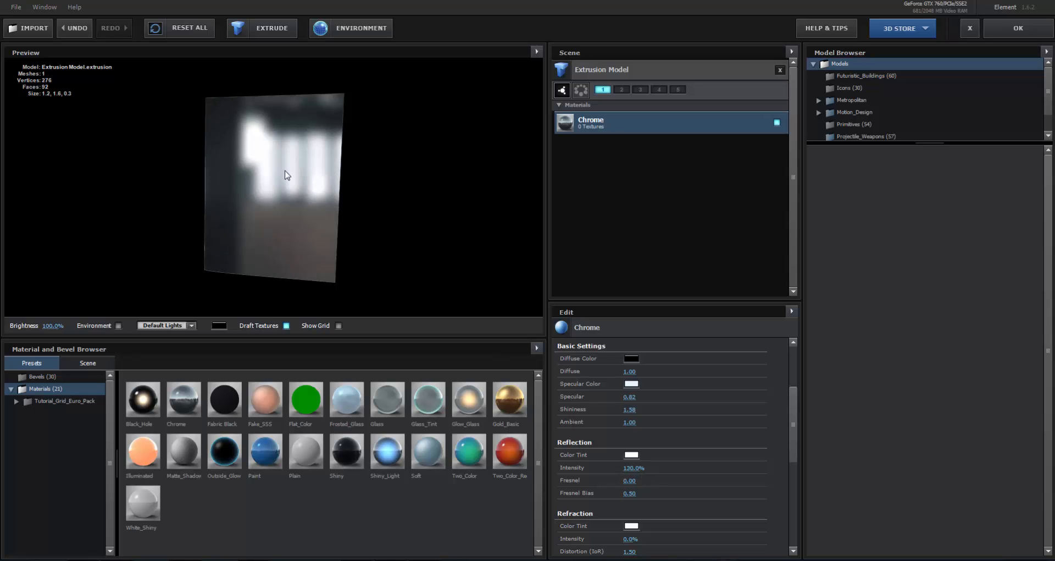
# Step: Accept the Element scene, set Group 1's Position Z to 450, and hide the White Solid 3 layer
pyautogui.moveTo(285, 174)
pyautogui.mouseDown()
pyautogui.moveTo(306, 172)
pyautogui.moveTo(277, 170)
pyautogui.moveTo(266, 147)
pyautogui.moveTo(280, 165)
pyautogui.mouseUp()
pyautogui.click(1009, 28)
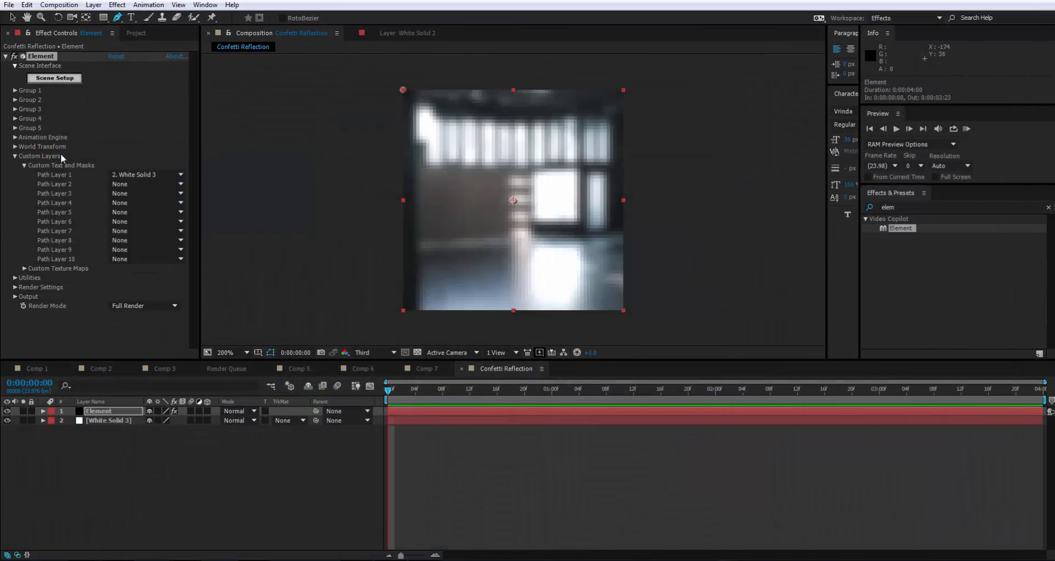
pyautogui.click(15, 90)
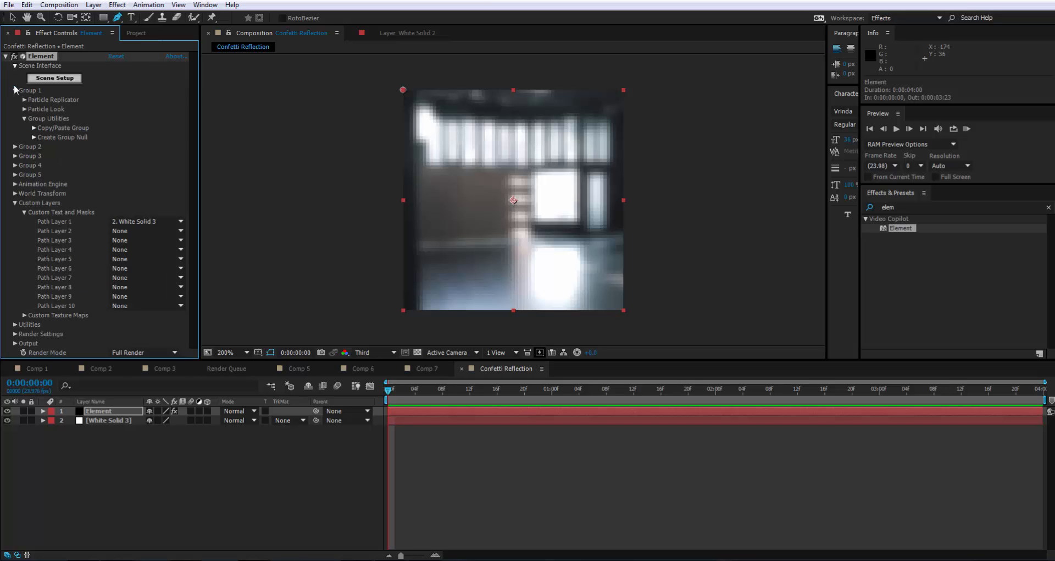
pyautogui.click(25, 100)
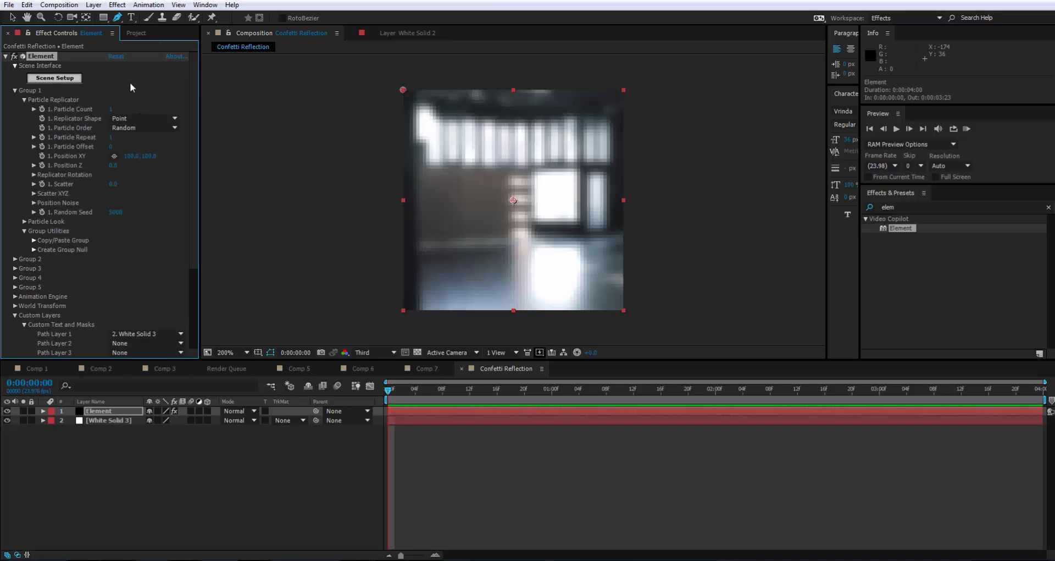
pyautogui.moveTo(128, 165); pyautogui.dragTo(136, 162)
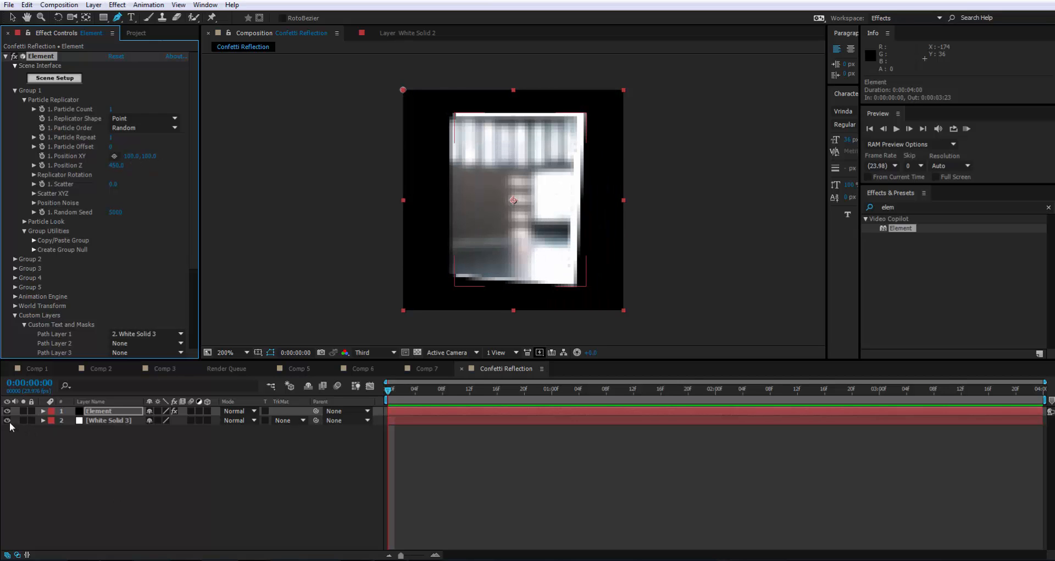
pyautogui.click(7, 420)
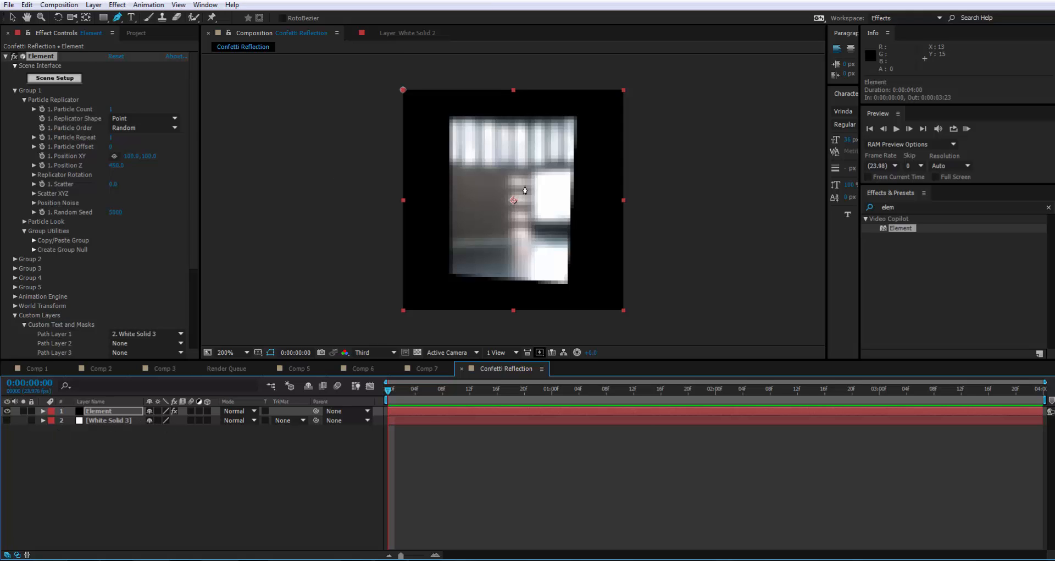
pyautogui.press(',')
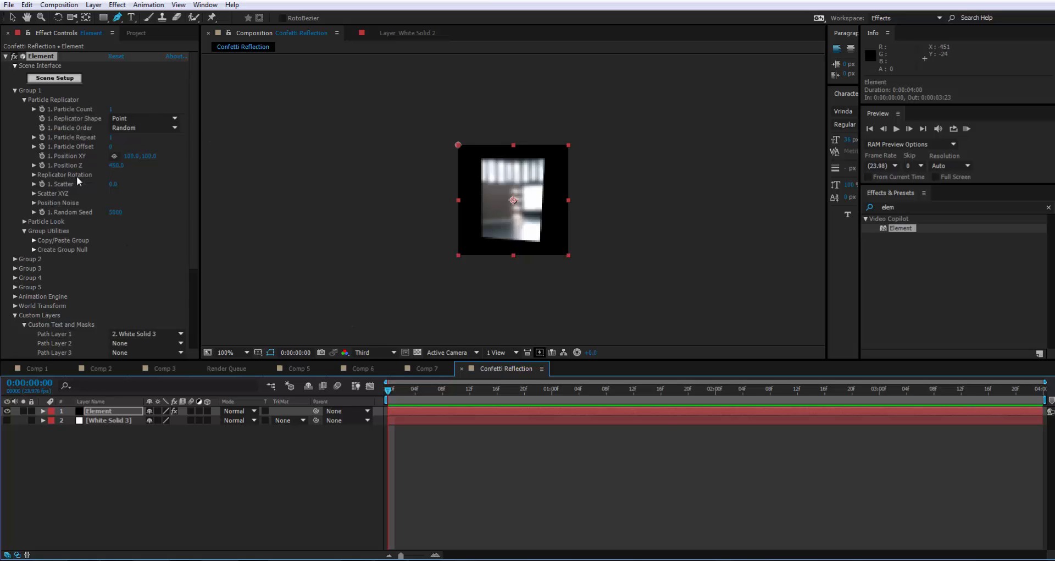
# Step: Enable keyframes for Group 1's X, Y and Z replicator rotation at frame 0, and rotate the confetti on all three axes at 1 second
pyautogui.click(33, 175)
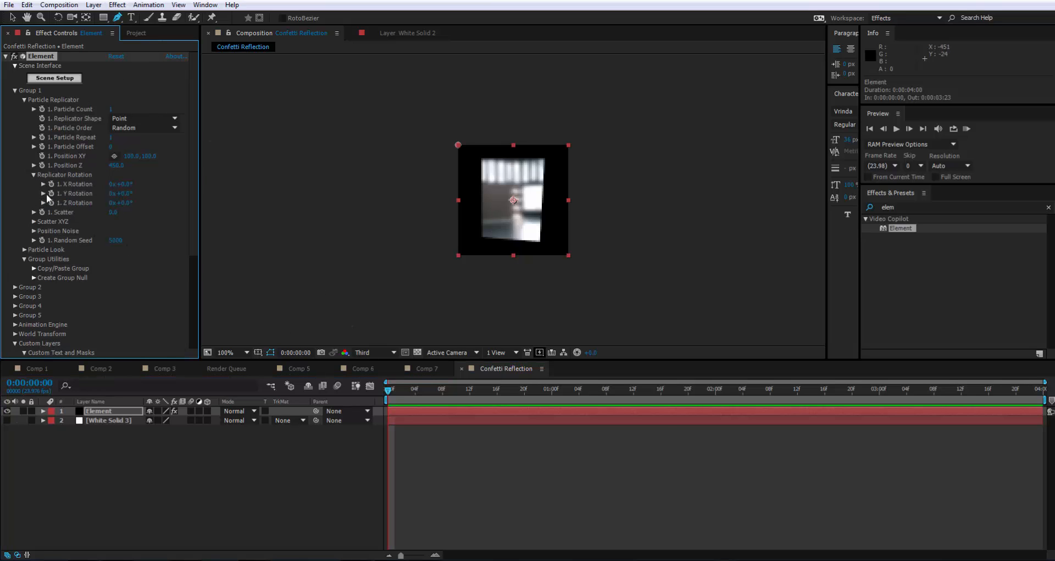
pyautogui.click(52, 185)
pyautogui.click(51, 193)
pyautogui.click(390, 392)
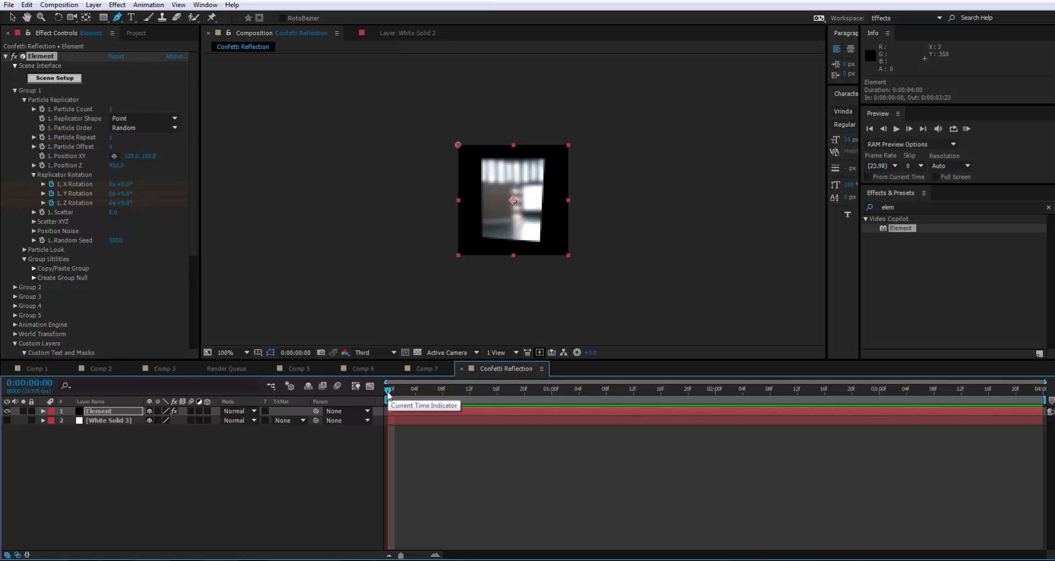
pyautogui.moveTo(388, 392); pyautogui.dragTo(549, 394)
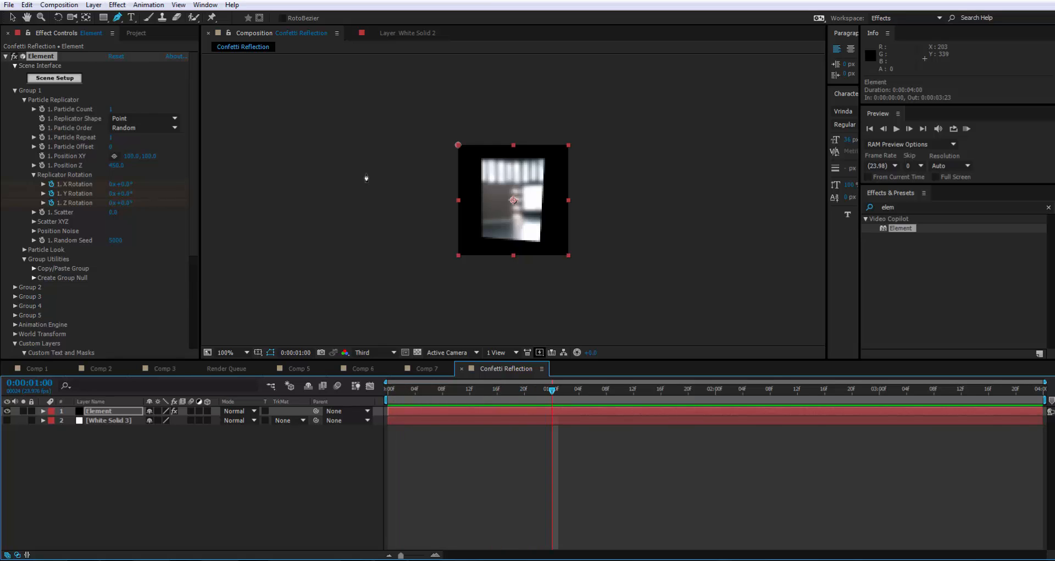
pyautogui.moveTo(127, 188); pyautogui.dragTo(174, 203)
# Step: Add further X, Y and Z rotation keyframes at 2 and 3 seconds, turning the confetti more each time
pyautogui.moveTo(653, 389); pyautogui.dragTo(714, 389)
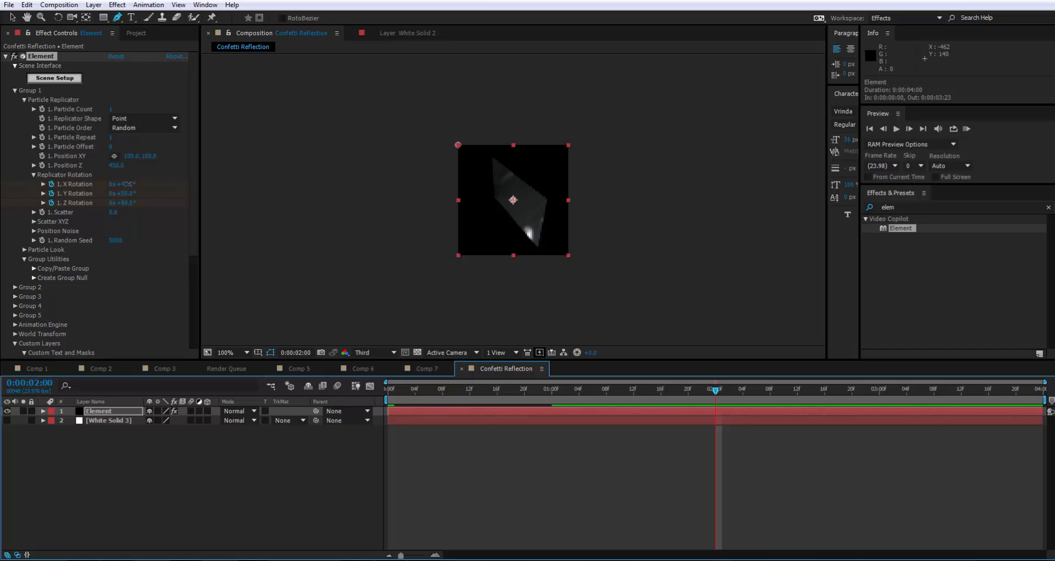
pyautogui.moveTo(126, 184); pyautogui.dragTo(156, 204)
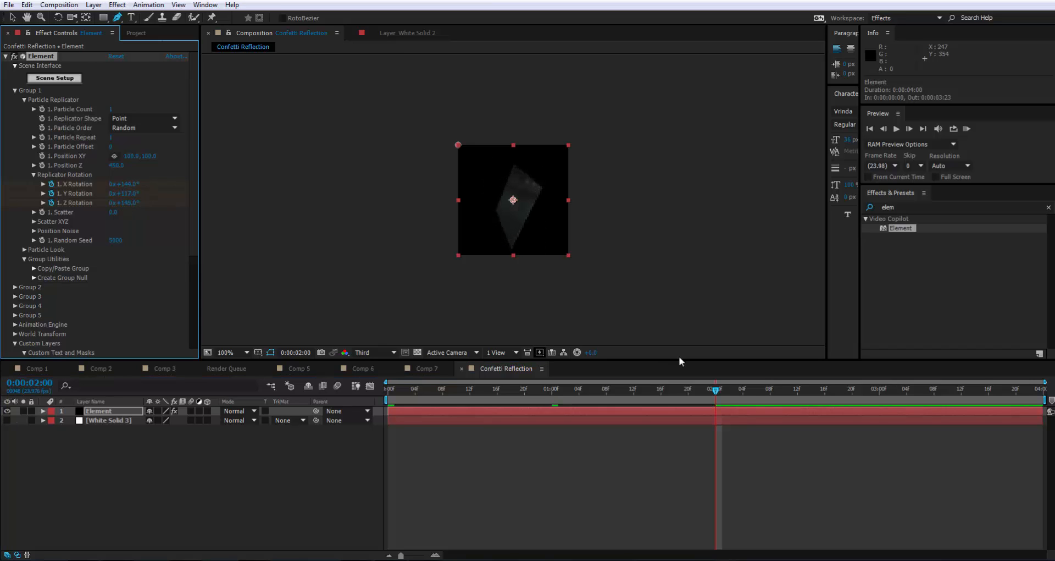
pyautogui.moveTo(708, 394); pyautogui.dragTo(880, 391)
pyautogui.moveTo(130, 187); pyautogui.dragTo(203, 204)
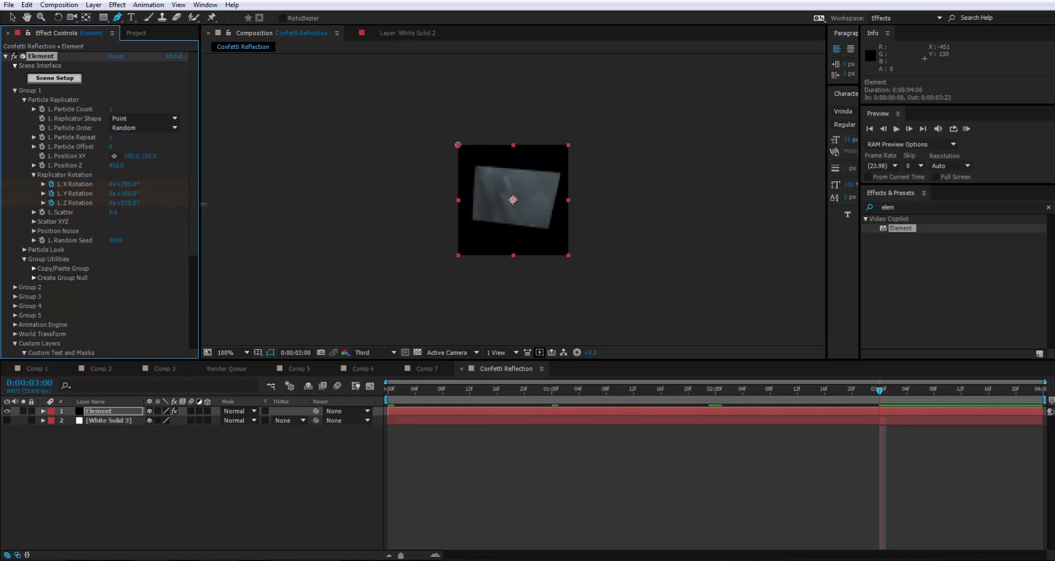
# Step: At 0:00:03:23, set the full revolutions of the X, Y and Z replicator rotation to 1
pyautogui.moveTo(915, 391); pyautogui.dragTo(1036, 390)
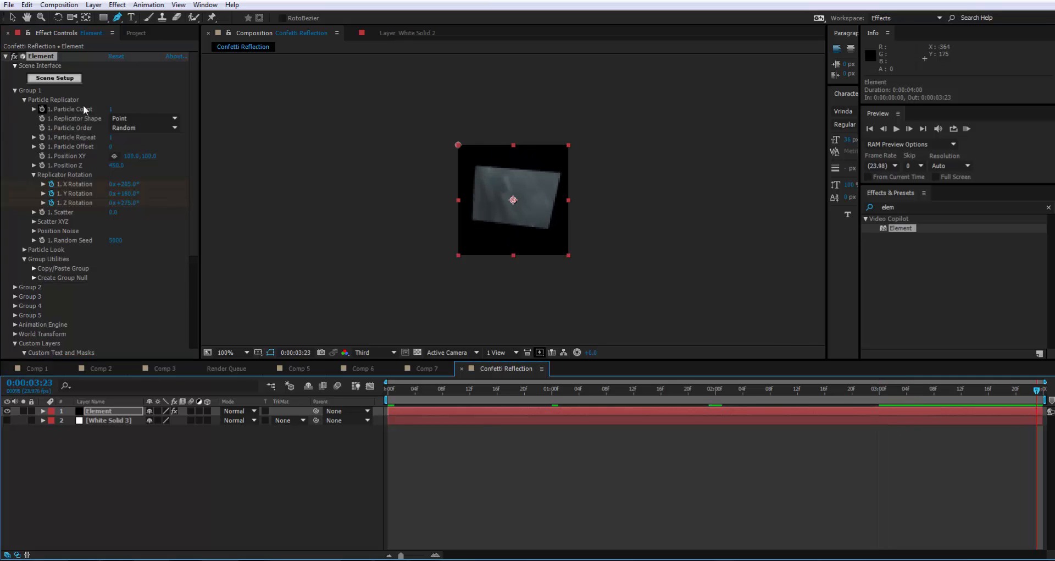
pyautogui.click(112, 185)
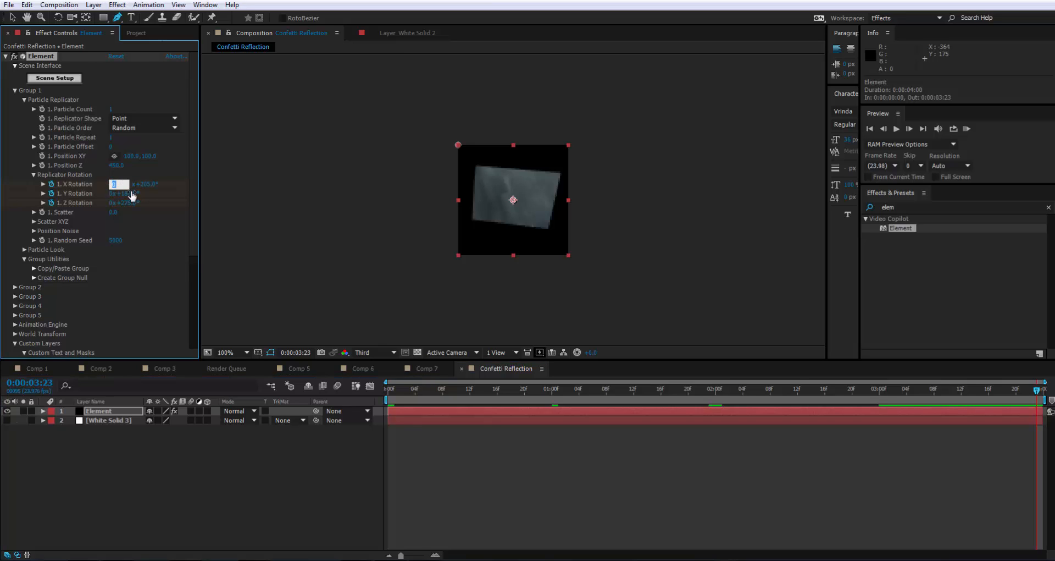
pyautogui.write('1')
pyautogui.click(113, 193)
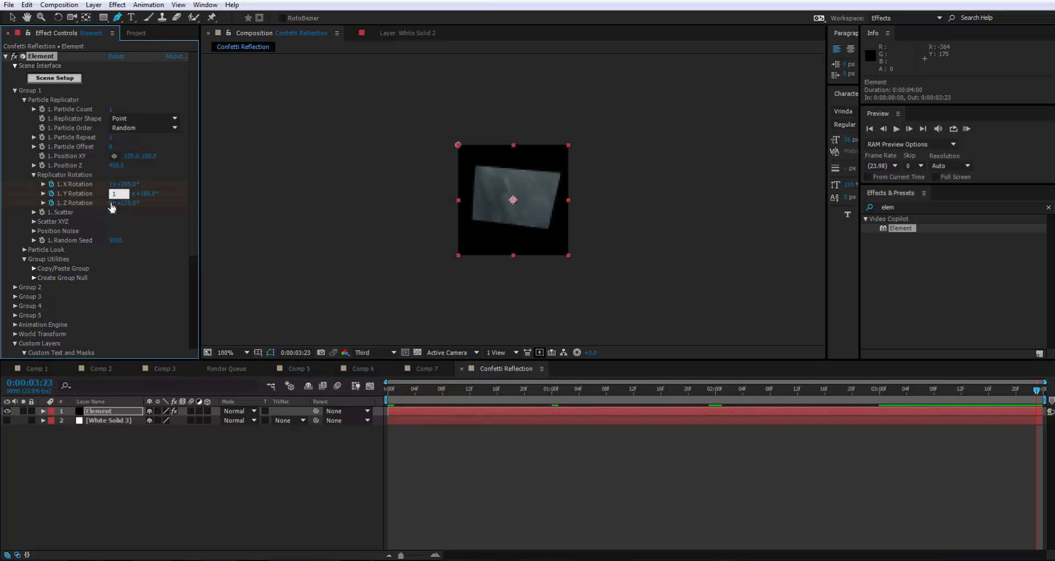
pyautogui.write('1')
pyautogui.press('Return')
# Step: Set the degrees of the final X, Y and Z rotation keyframes to 0 so each ends at 1x+0.0°
pyautogui.click(127, 185)
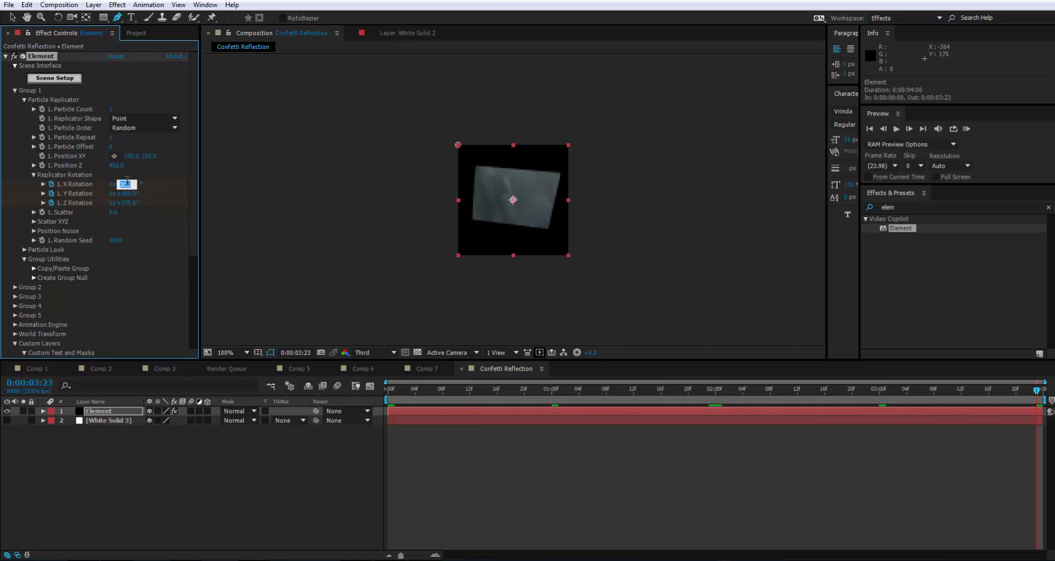
pyautogui.write('0')
pyautogui.click(130, 193)
pyautogui.write('0')
pyautogui.click(128, 203)
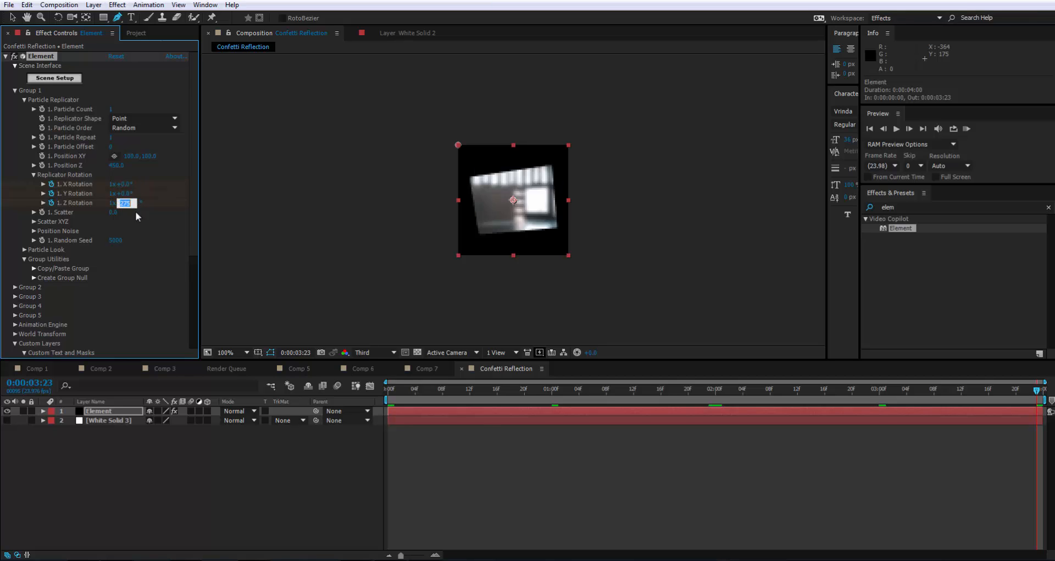
pyautogui.write('0')
pyautogui.press('Return')
# Step: Preview the tumbling confetti piece and check its changing reflections from the start of the composition
pyautogui.press('KP_0')
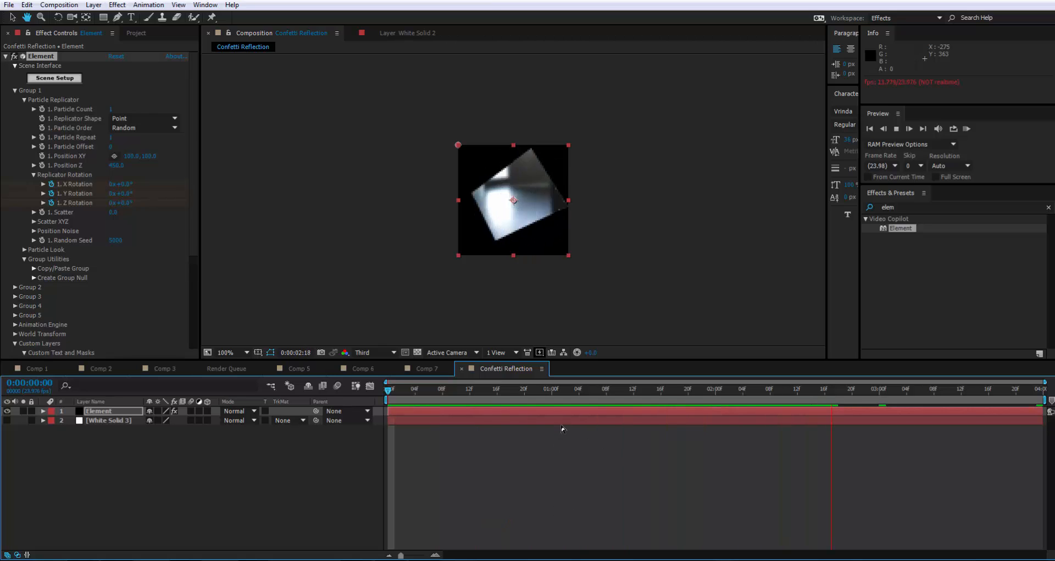
pyautogui.press('g')
pyautogui.moveTo(687, 391); pyautogui.dragTo(360, 398)
pyautogui.press('space')
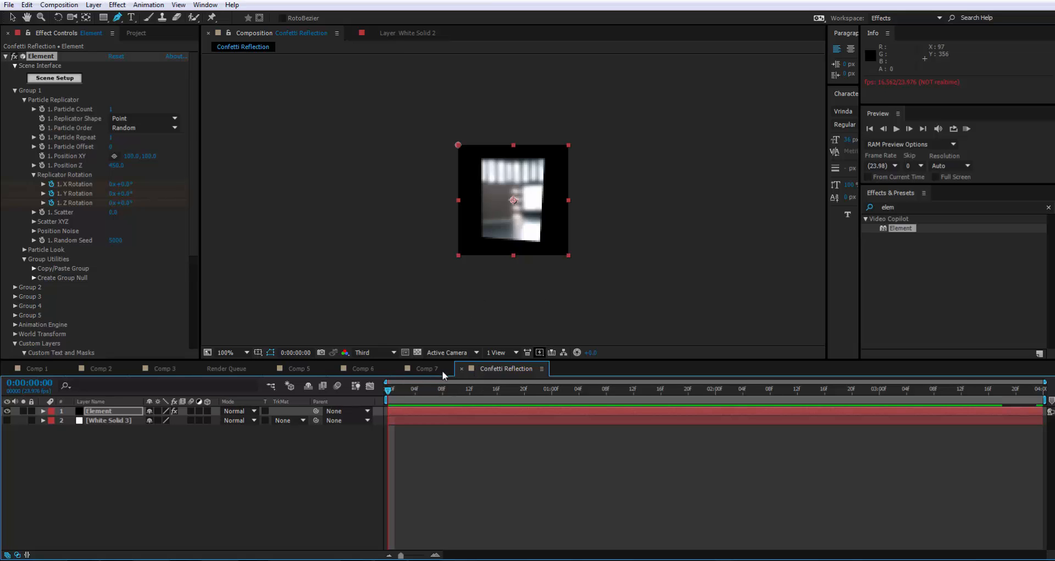
# Step: Add the Confetti Reflection composition to Comp 6 as the bottom layer
pyautogui.click(374, 367)
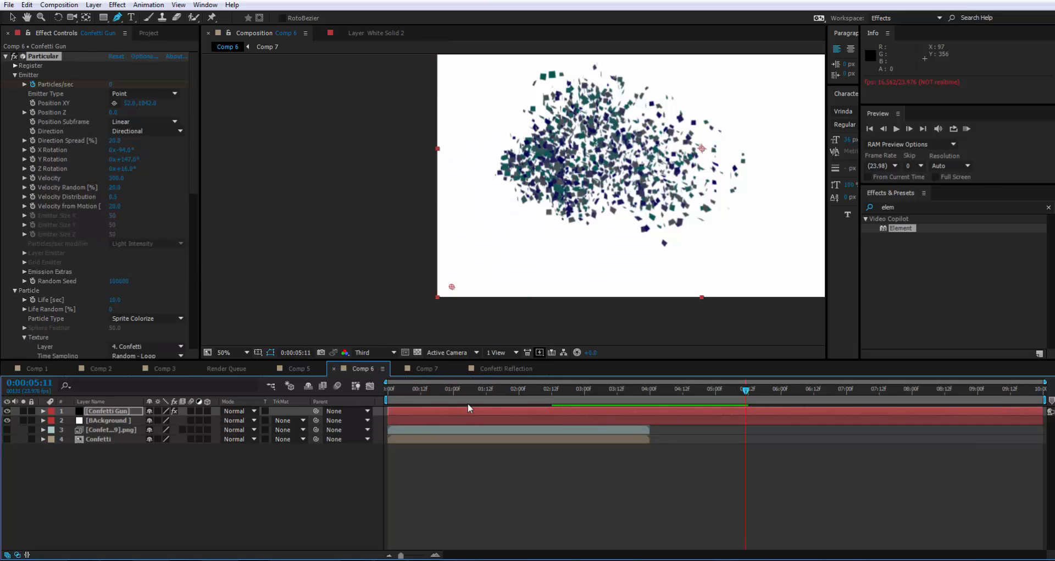
pyautogui.moveTo(570, 392); pyautogui.dragTo(601, 408)
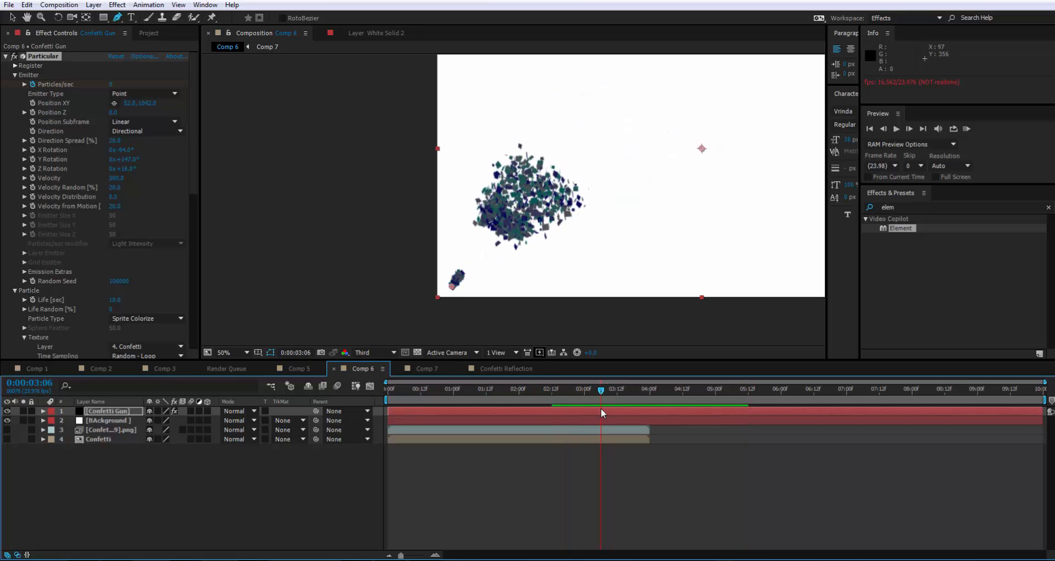
pyautogui.click(148, 33)
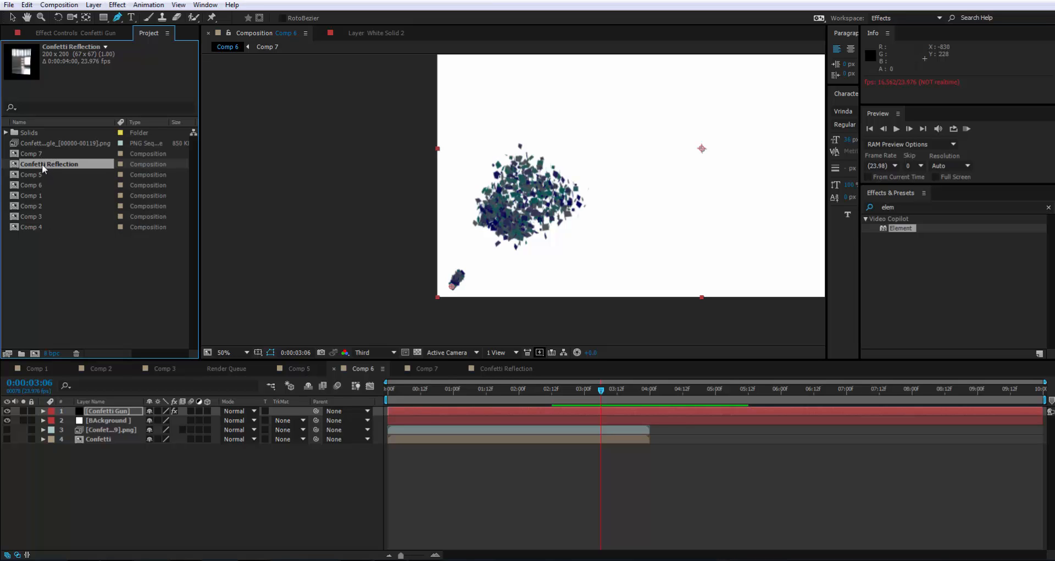
pyautogui.moveTo(35, 165); pyautogui.dragTo(126, 477)
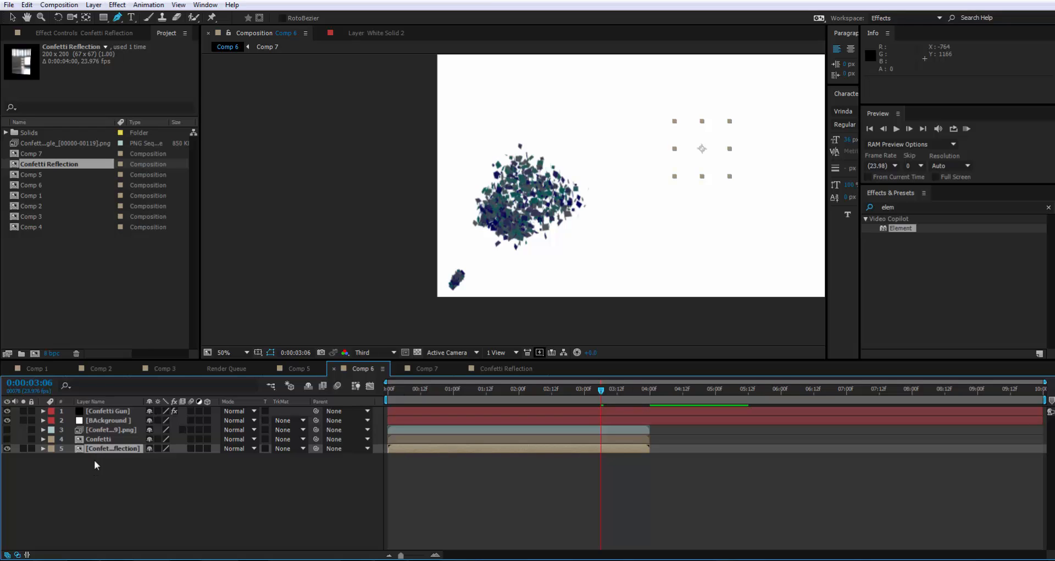
# Step: Set the Particular texture layer of Confetti Gun to 5. Confetti Reflection
pyautogui.click(114, 412)
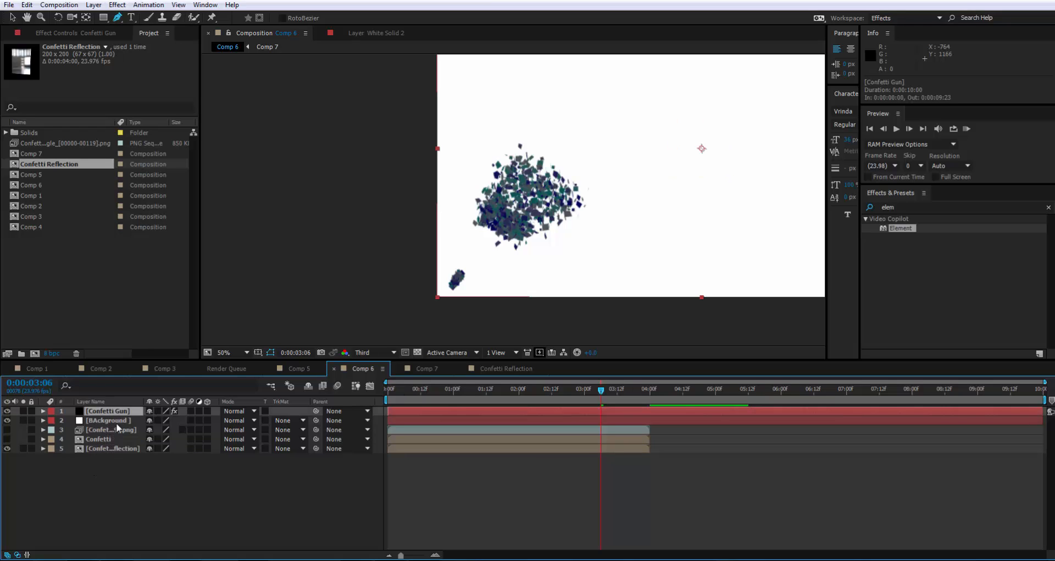
pyautogui.click(75, 33)
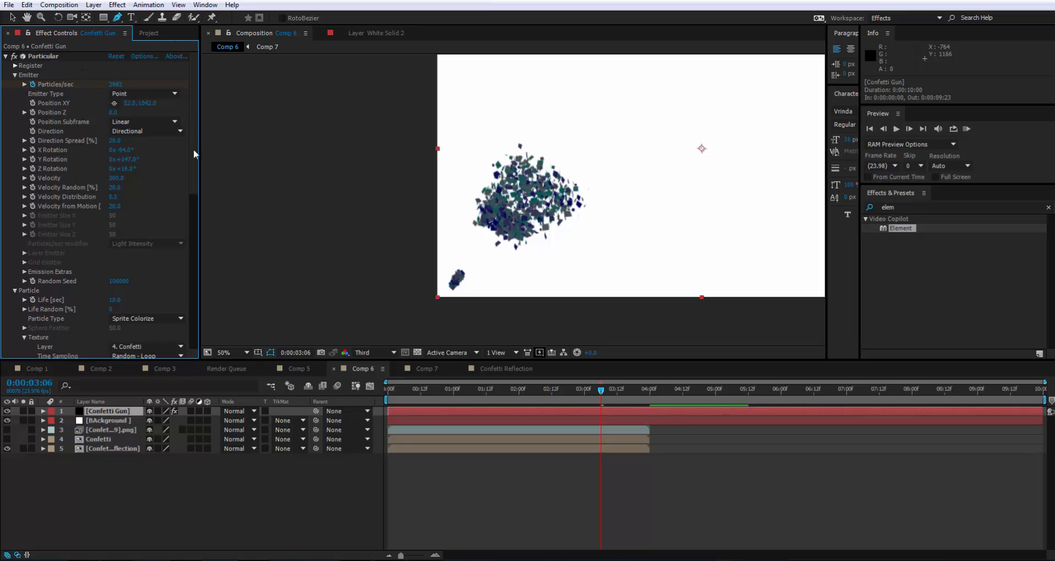
pyautogui.scroll(-8, 186, 176)
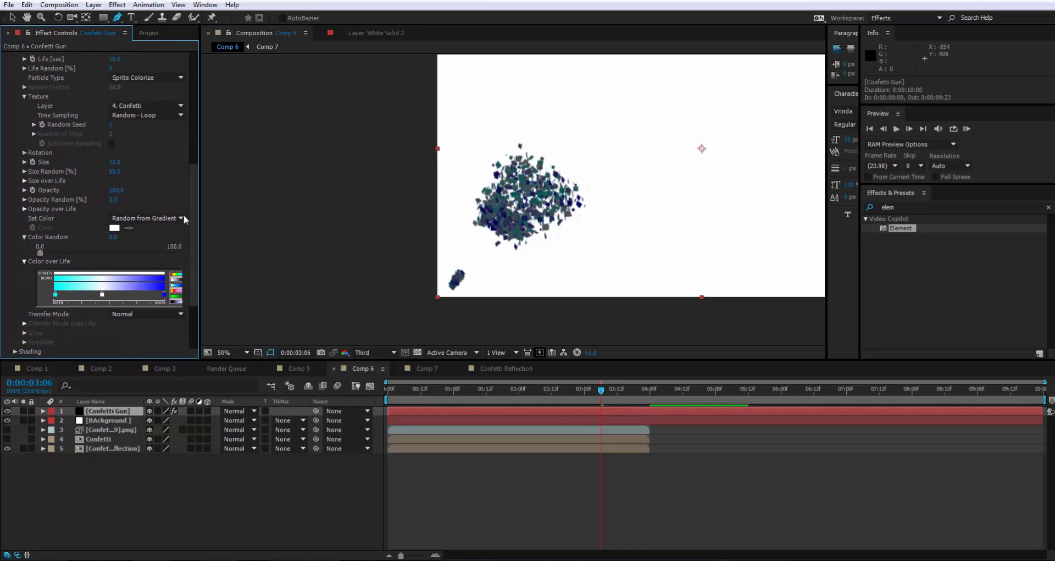
pyautogui.scroll(1, 183, 212)
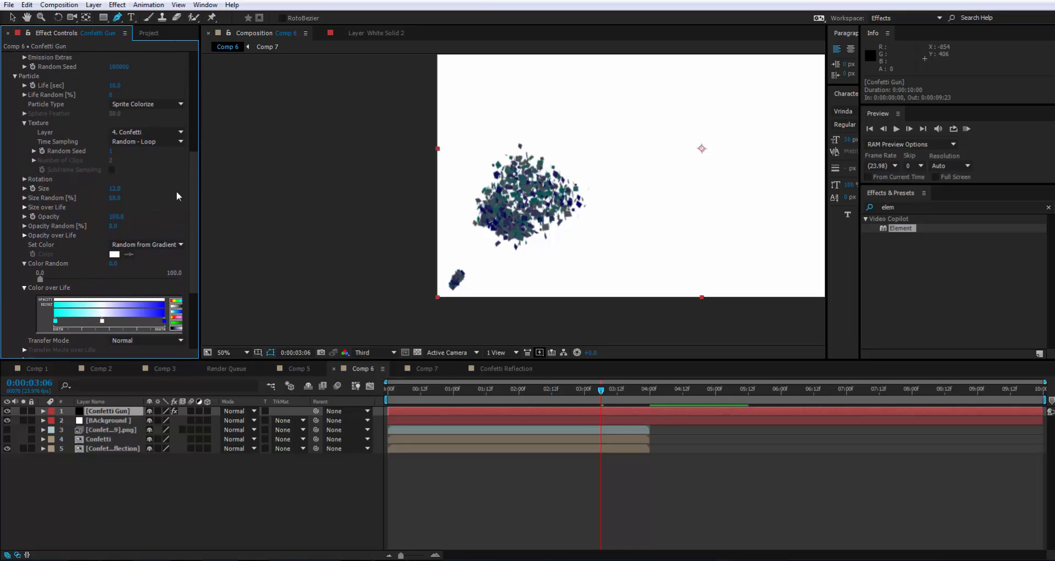
pyautogui.click(160, 132)
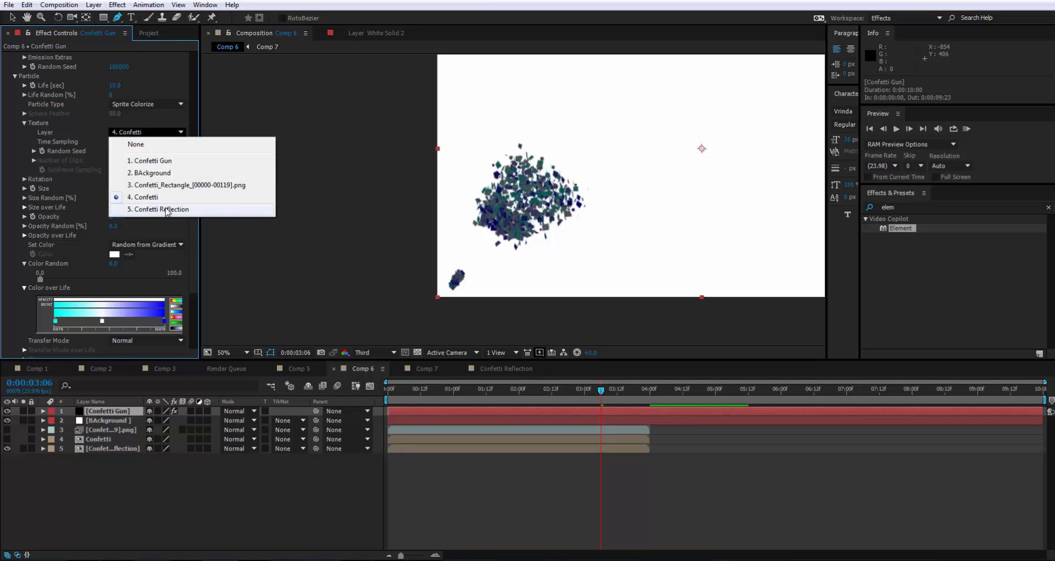
pyautogui.click(165, 209)
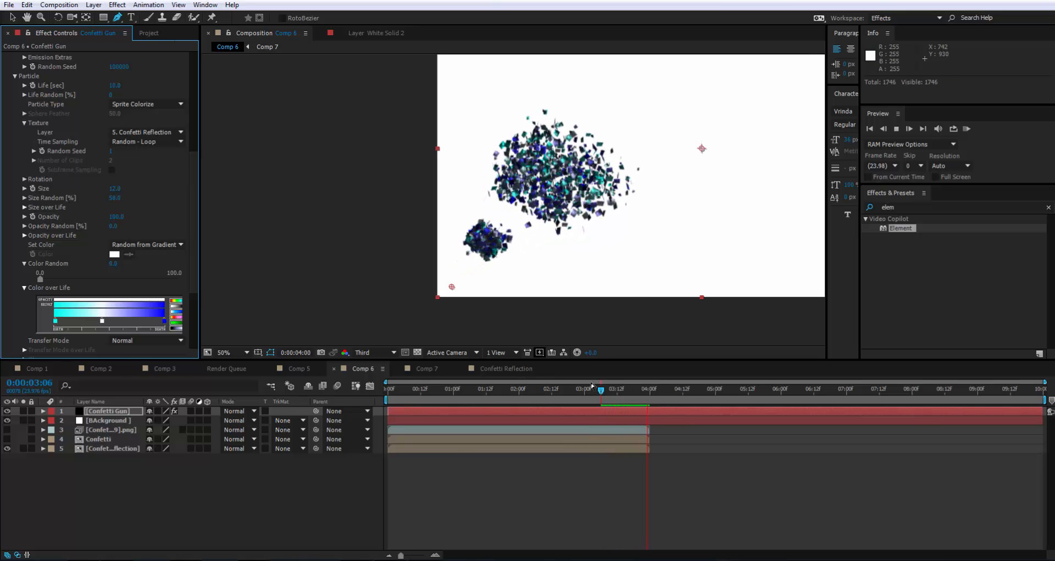
# Step: Preview the confetti burst in Comp 6 to examine the reflective particles in motion
pyautogui.press('space')
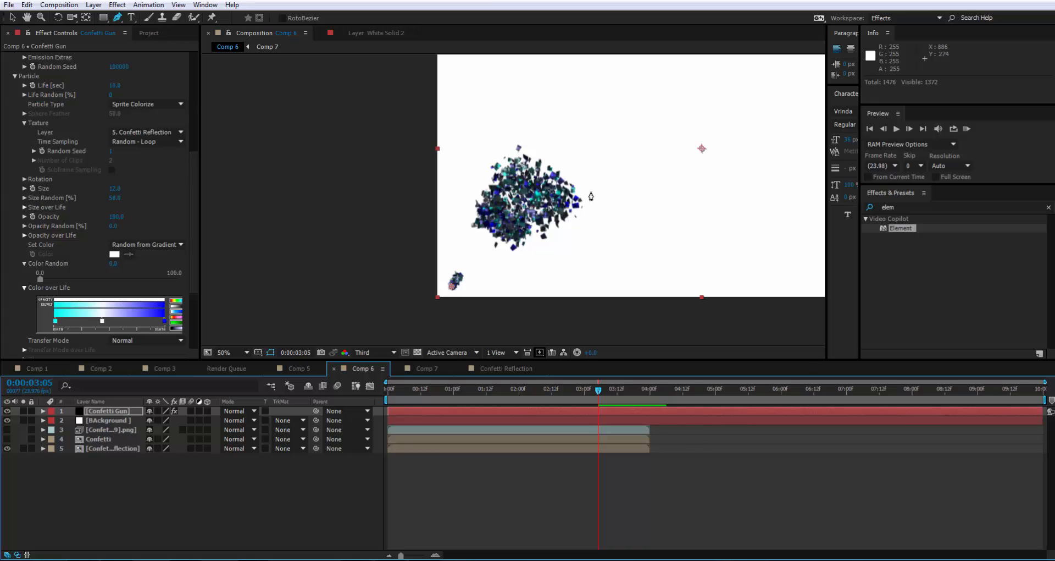
pyautogui.moveTo(604, 400); pyautogui.dragTo(694, 401)
pyautogui.press('space')
pyautogui.press('space')
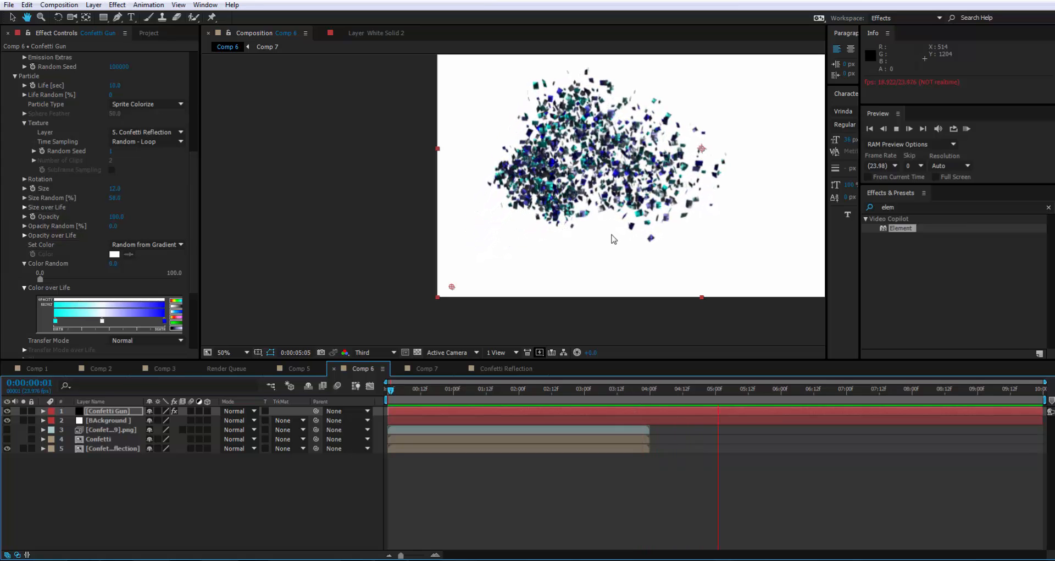
pyautogui.click(539, 399)
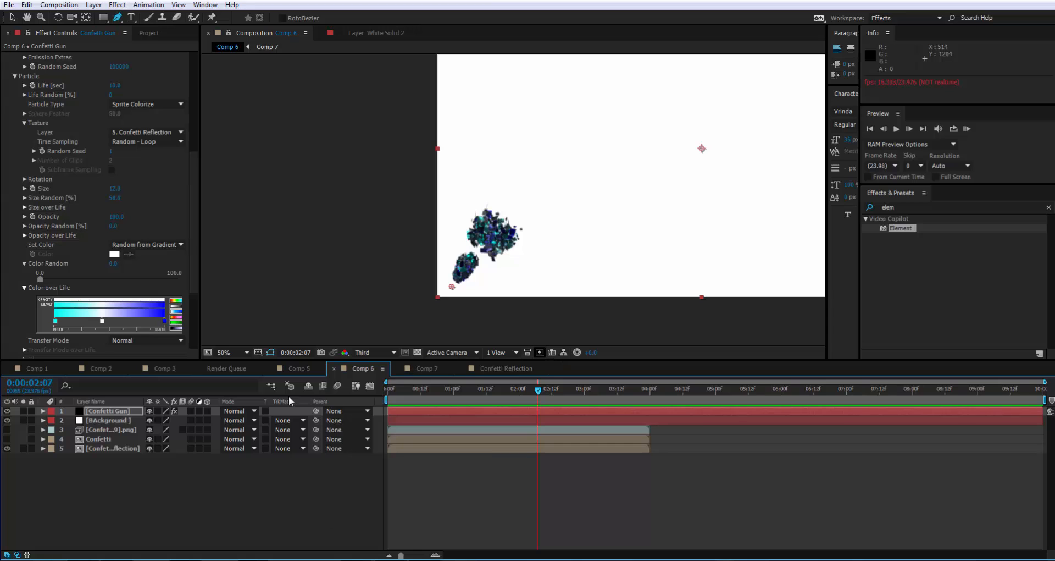
# Step: Duplicate the Confetti Gun layer with the current time at 0:00:03:04
pyautogui.moveTo(532, 396); pyautogui.dragTo(596, 386)
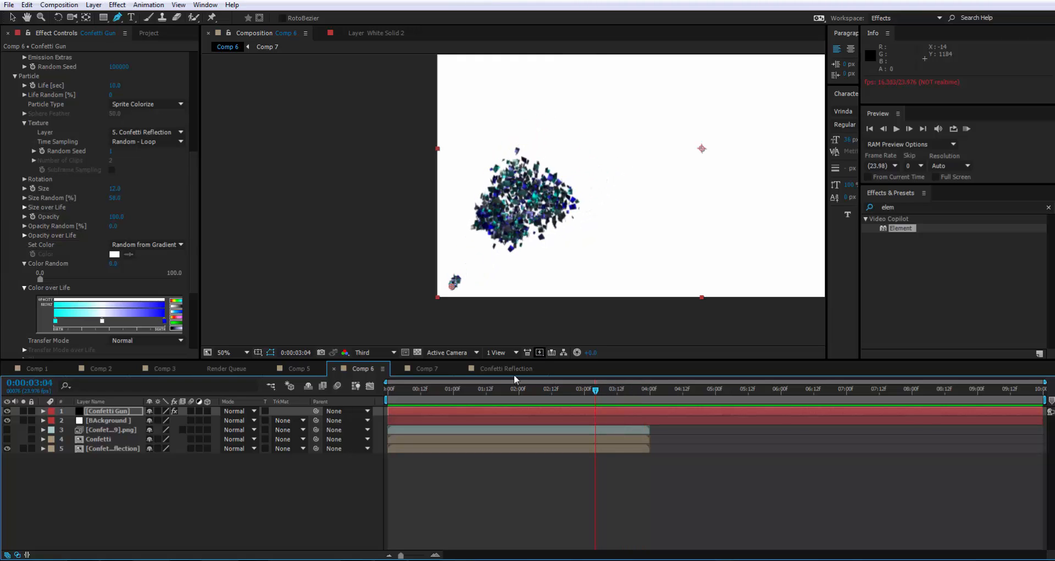
pyautogui.click(114, 412)
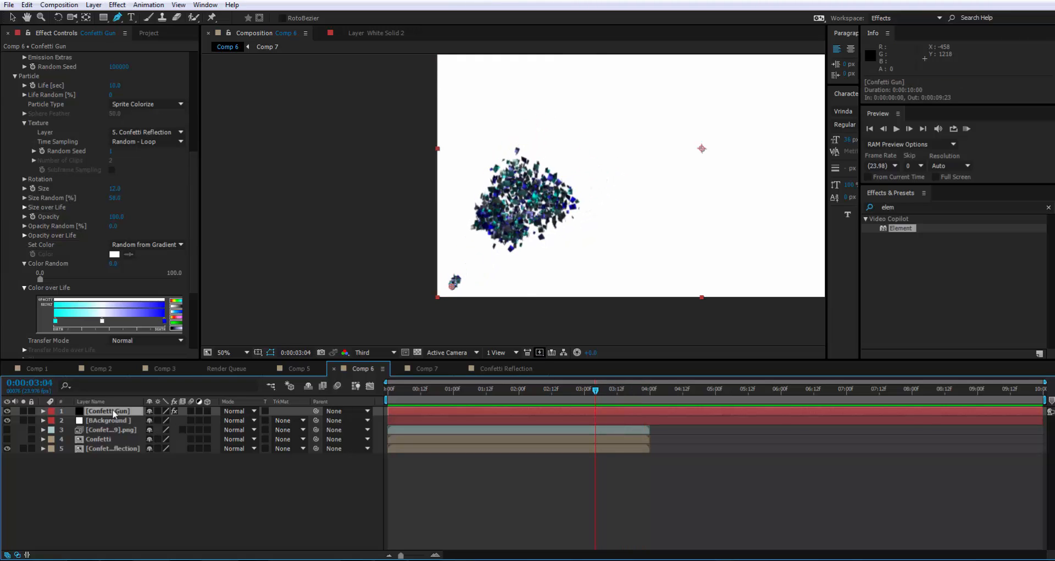
pyautogui.hotkey('ctrl', 'd')
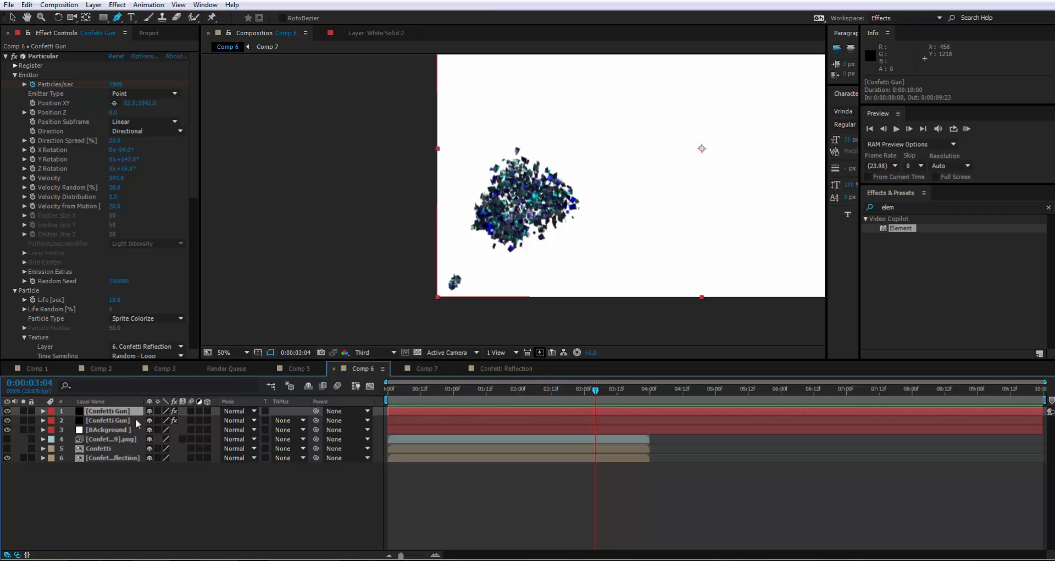
# Step: Shift the duplicated Confetti Gun layer slightly later in time and set its Color over Life start color to yellow F6FF00
pyautogui.moveTo(453, 407); pyautogui.dragTo(466, 412)
pyautogui.moveTo(194, 72); pyautogui.dragTo(189, 203)
pyautogui.click(58, 256)
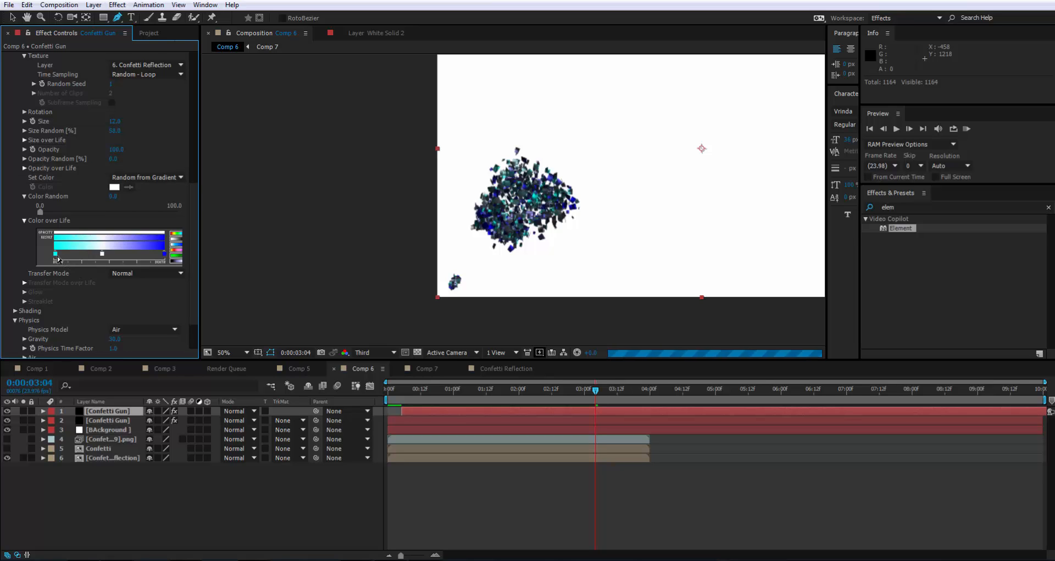
pyautogui.doubleClick(56, 256)
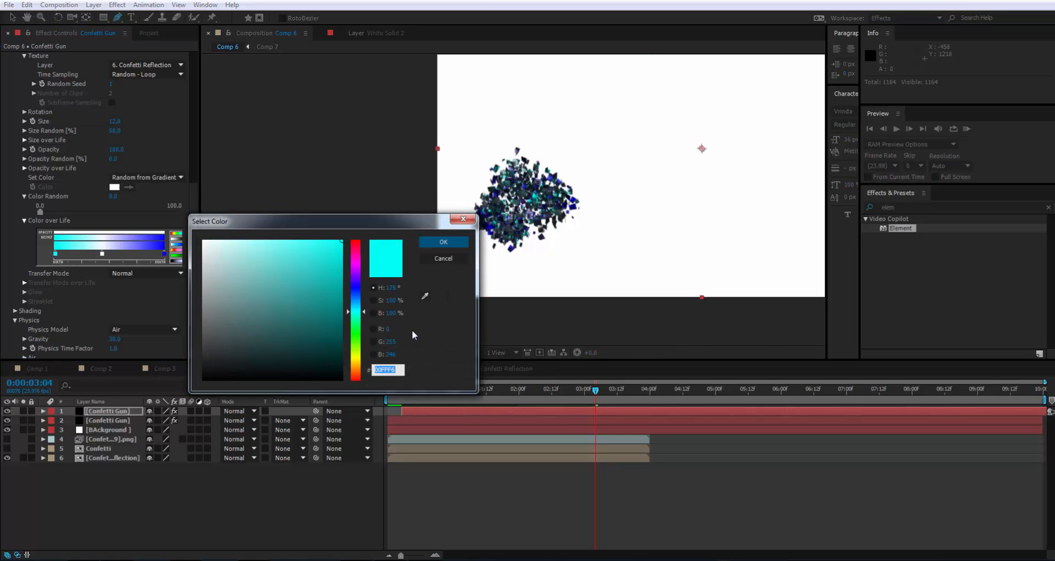
pyautogui.moveTo(360, 319); pyautogui.dragTo(360, 356)
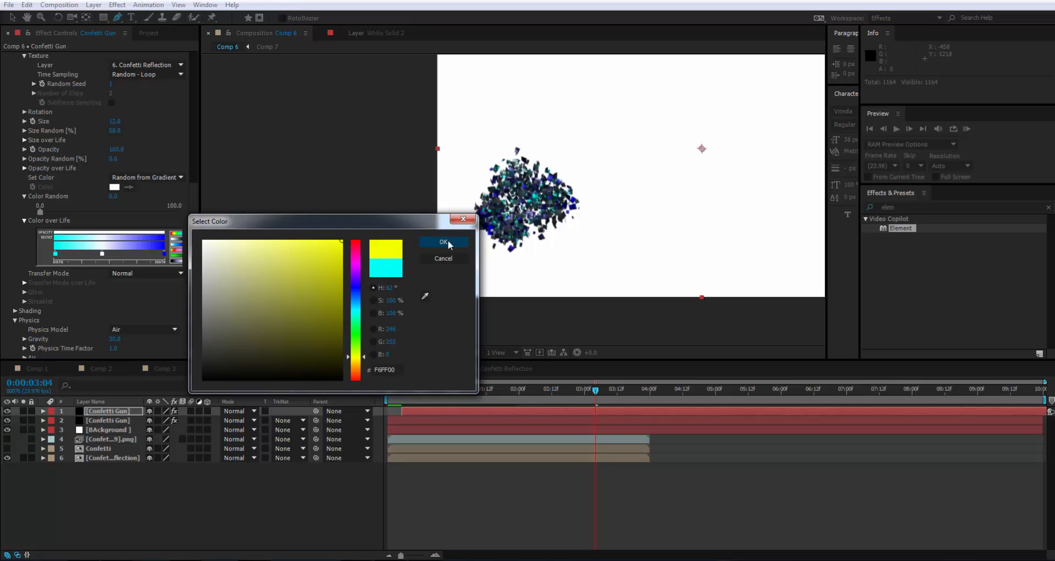
pyautogui.click(444, 242)
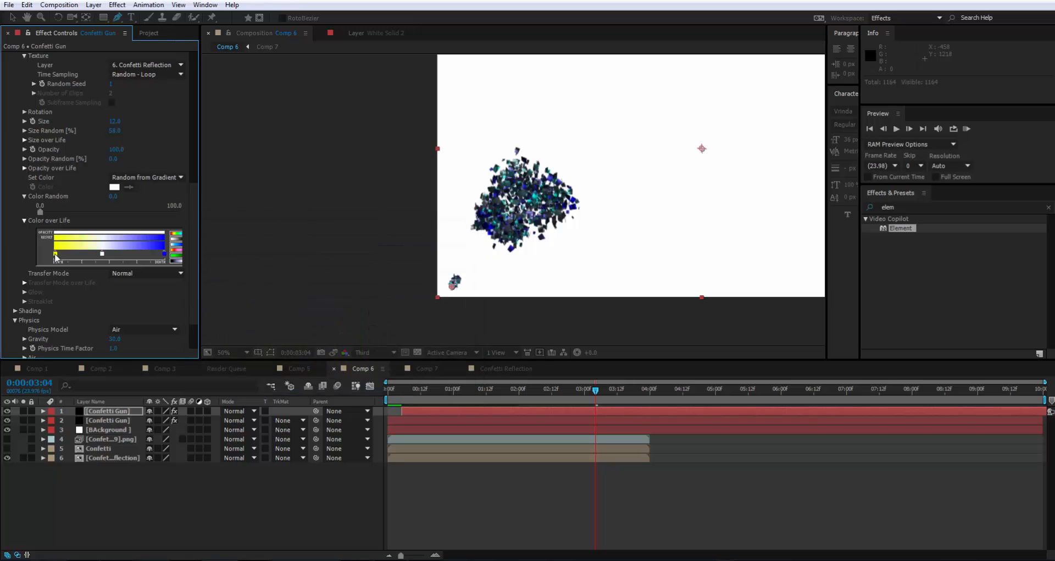
# Step: Set the end color of the duplicate's Color over Life gradient to orange FFA200
pyautogui.doubleClick(165, 255)
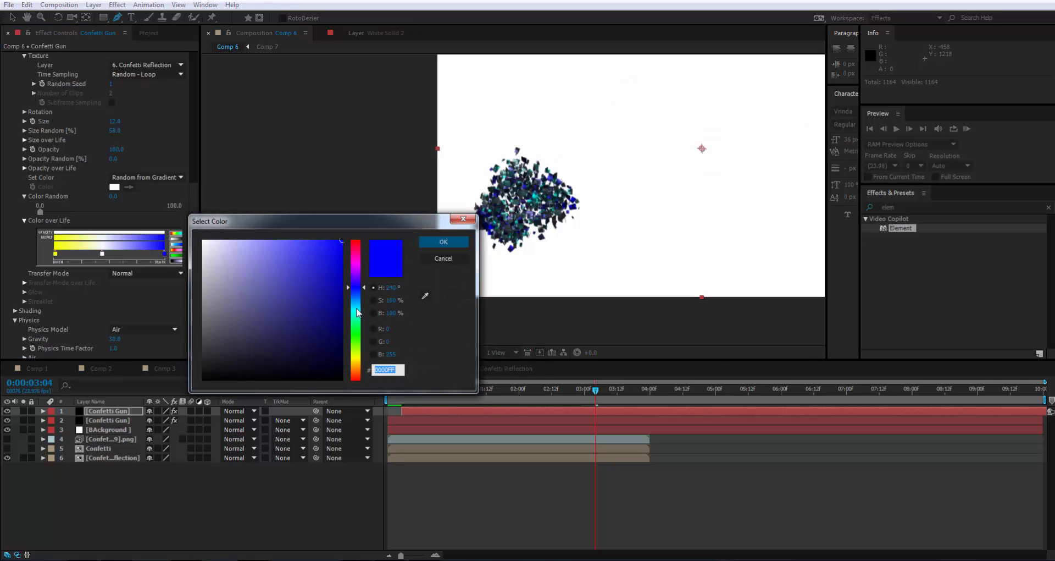
pyautogui.moveTo(357, 314); pyautogui.dragTo(358, 369)
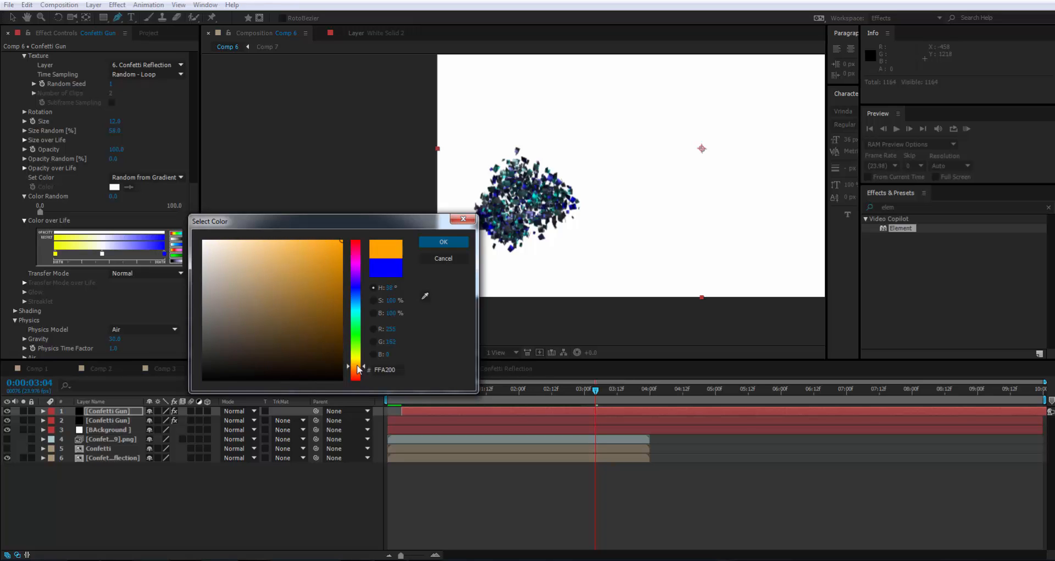
pyautogui.click(442, 241)
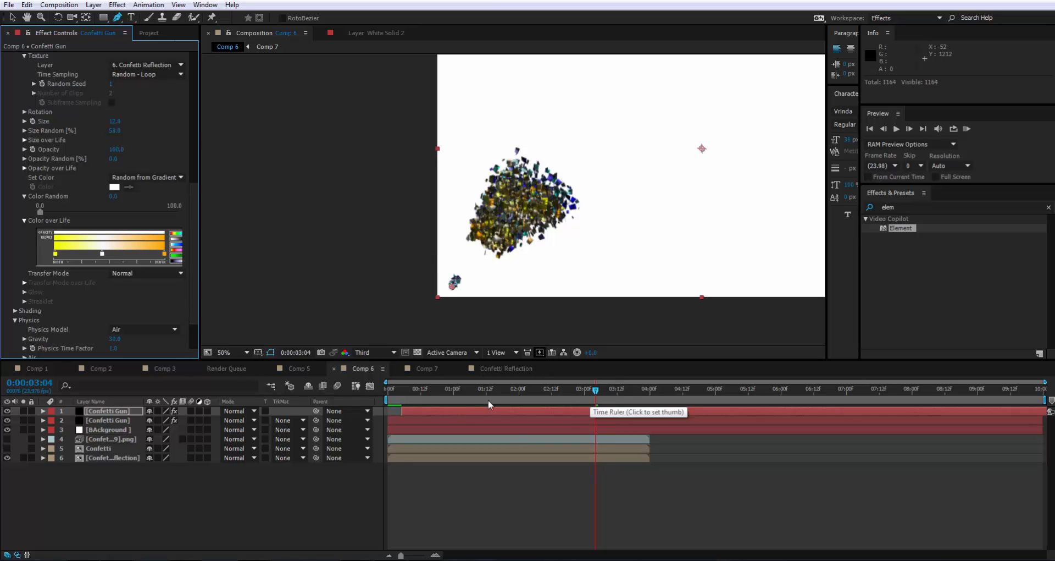
# Step: Move the yellow-orange Confetti Gun layer below the blue one and preview Comp 6 from 0:00:00:00
pyautogui.moveTo(93, 414); pyautogui.dragTo(93, 424)
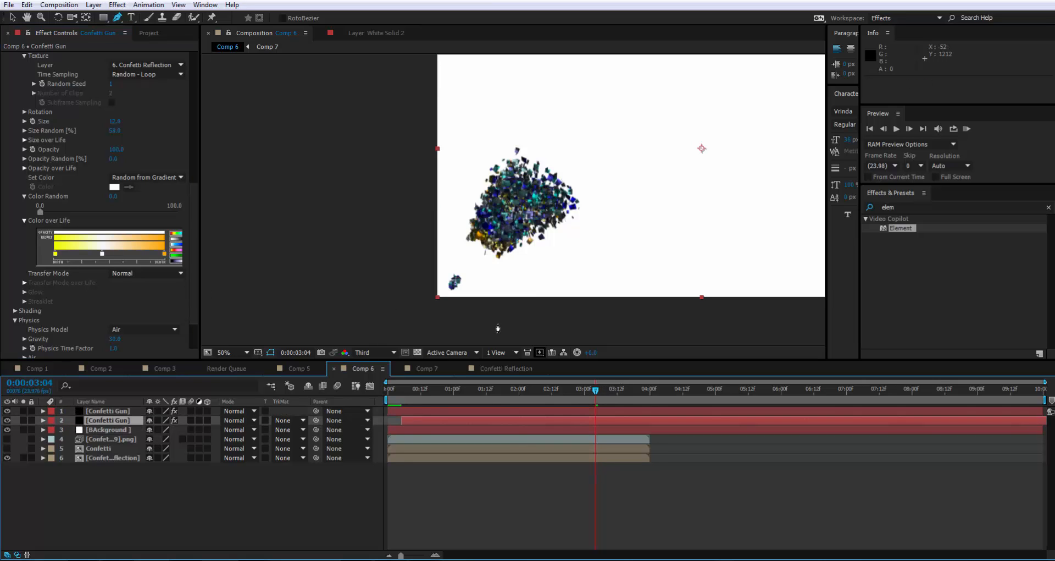
pyautogui.click(394, 401)
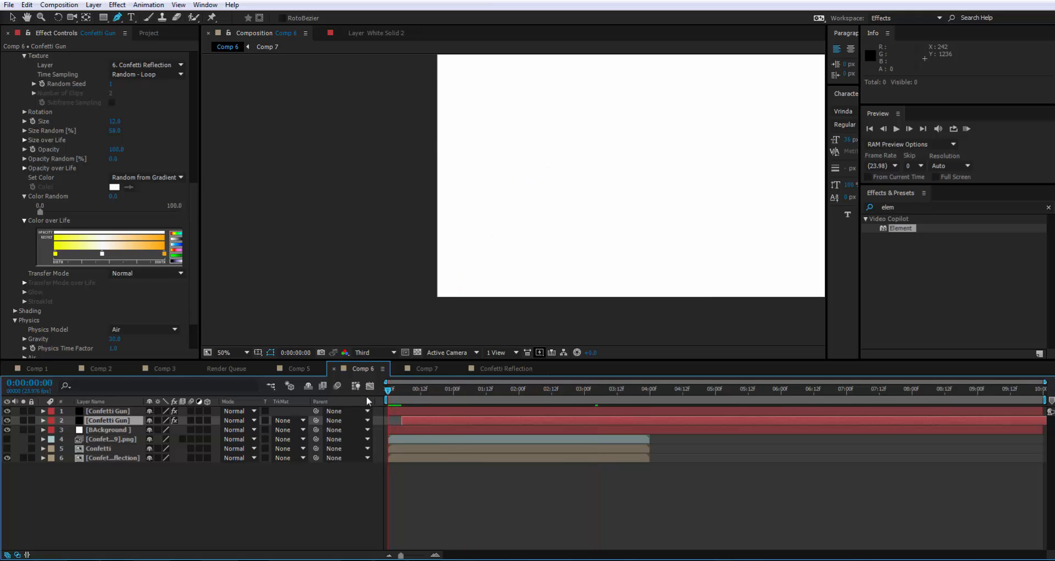
pyautogui.press('space')
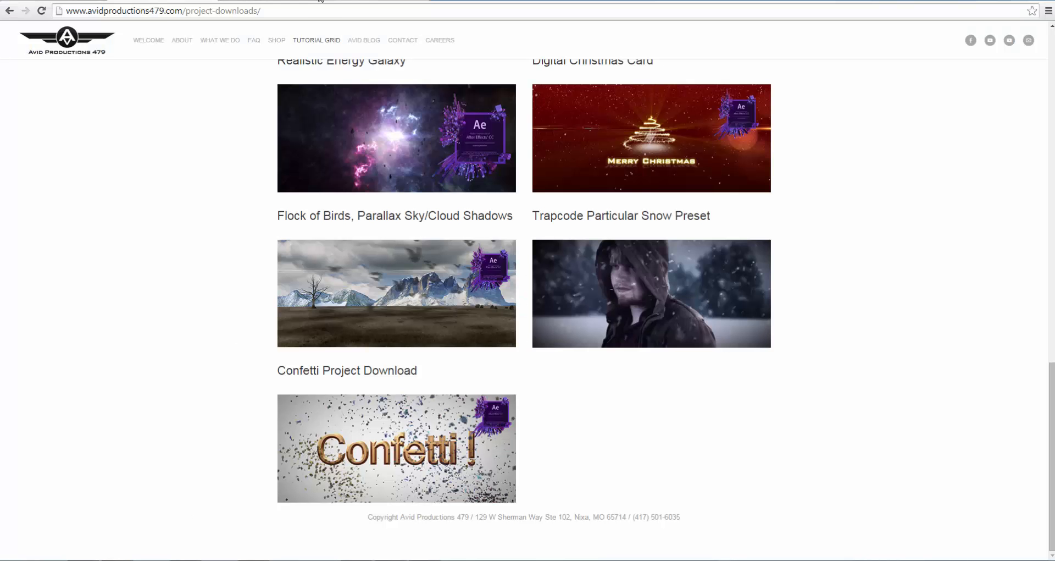
# Step: Switch to the TutorialGrid YouTube channel page and view its channel support options without making a contribution
pyautogui.click(256, 2)
pyautogui.scroll(-1, 717, 365)
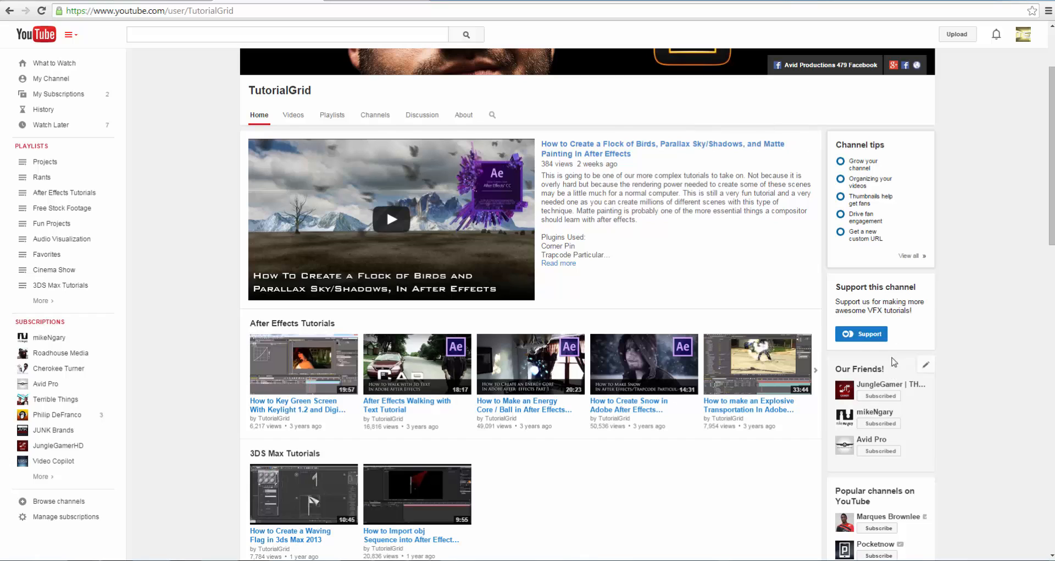
pyautogui.click(861, 333)
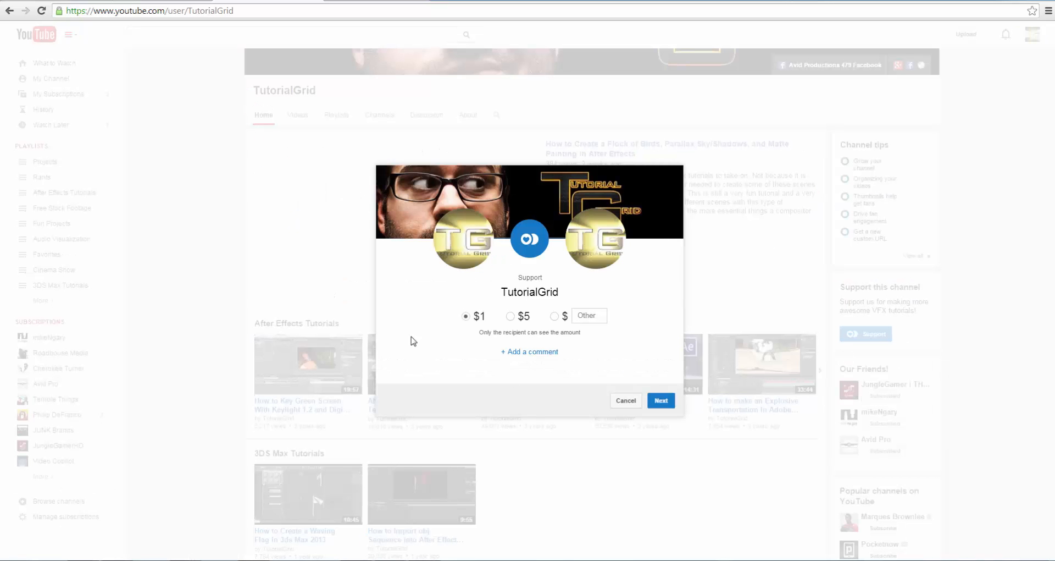
pyautogui.click(625, 403)
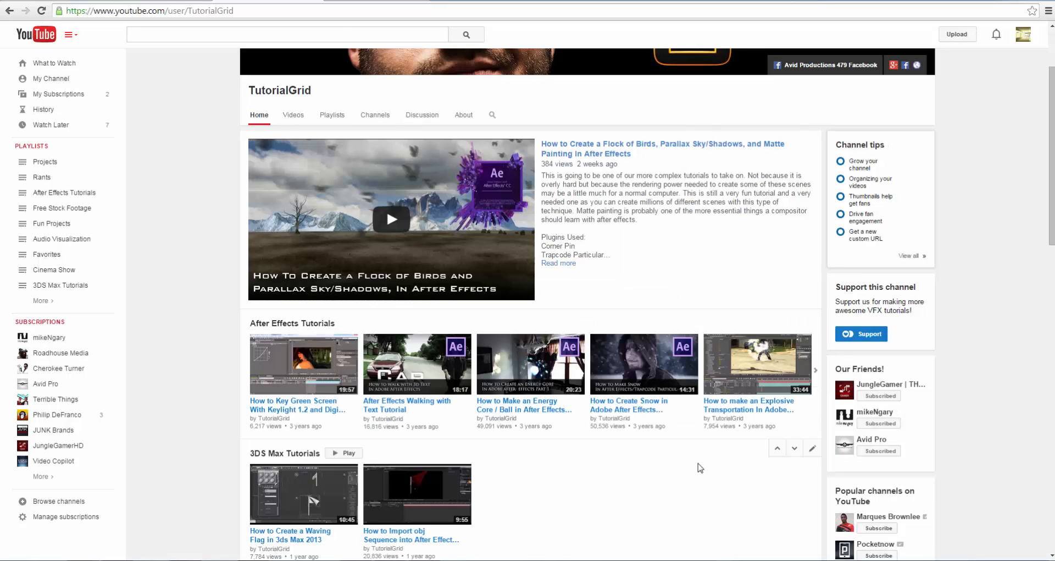
pyautogui.scroll(2, 654, 225)
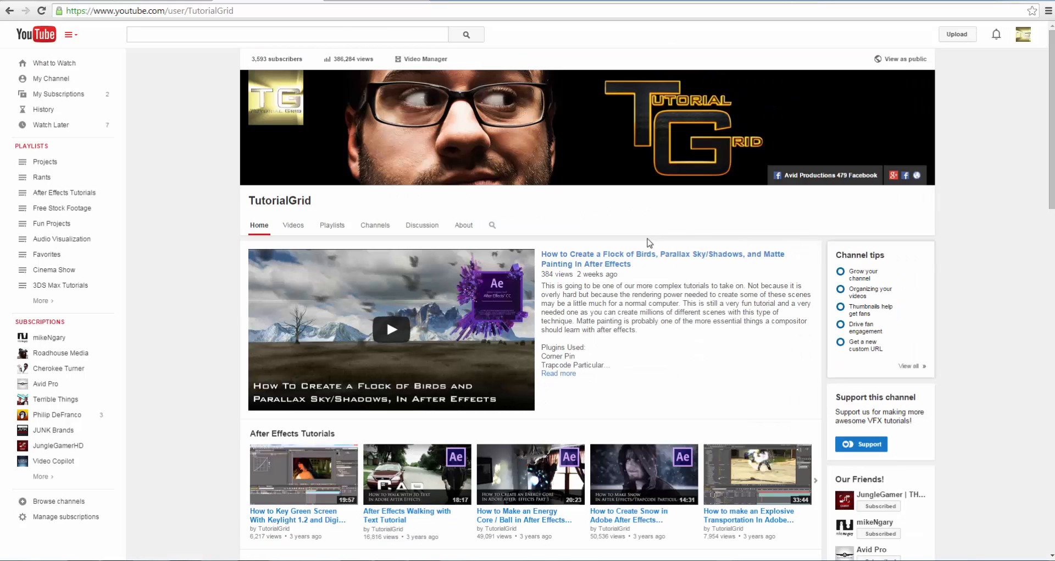